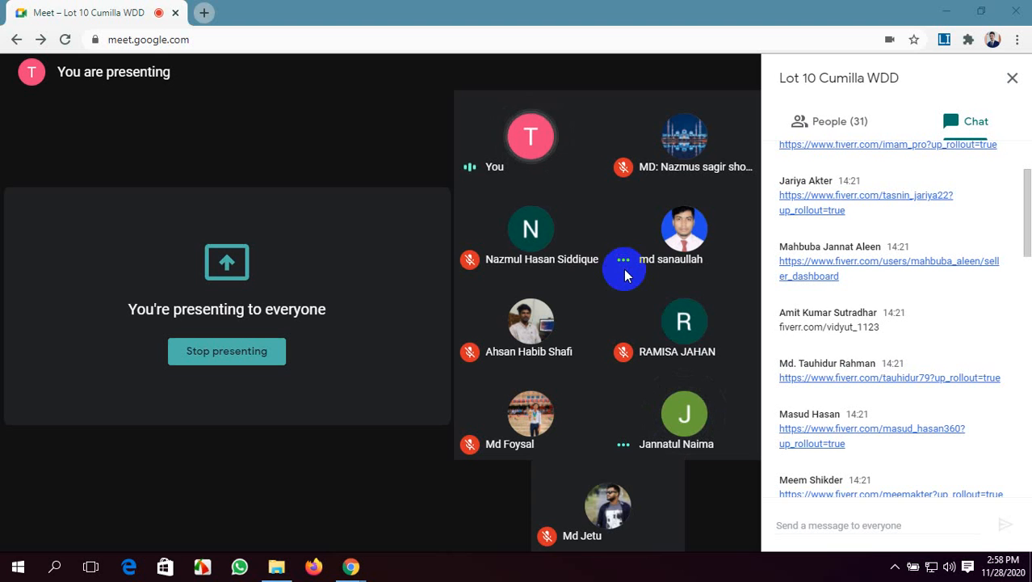
# Mute the meeting microphone briefly and turn it back on
pyautogui.click(301, 523)
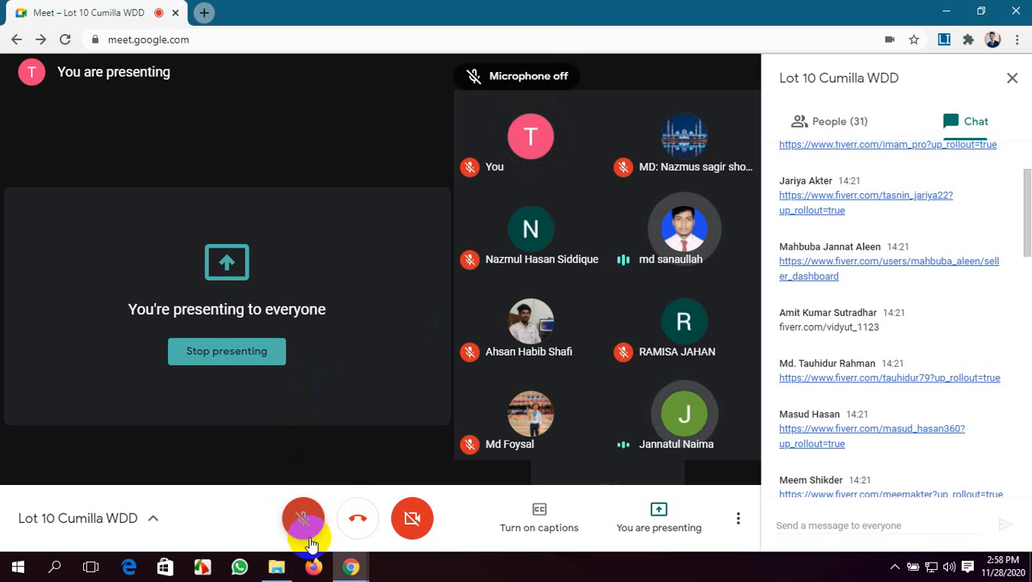
pyautogui.click(302, 527)
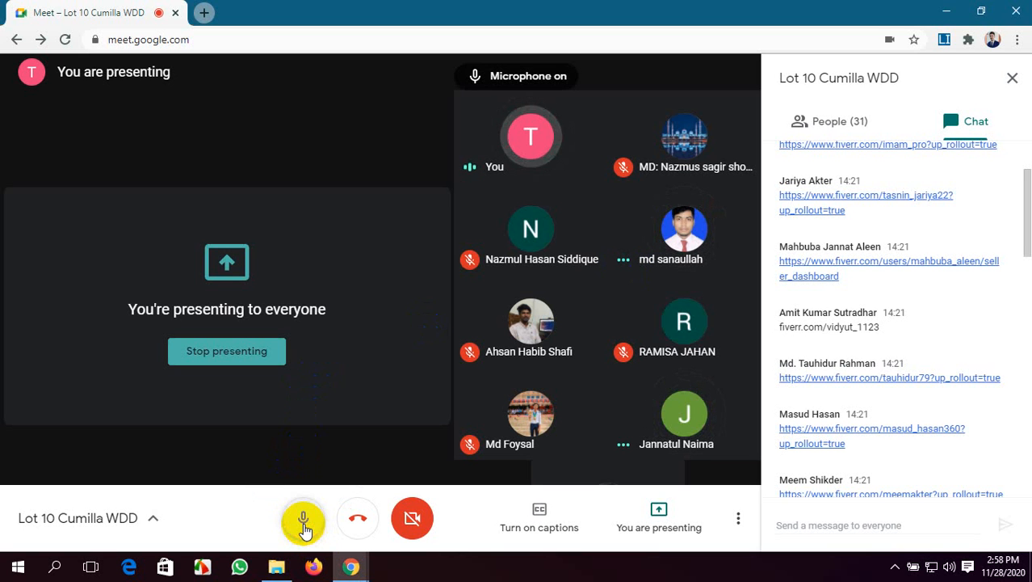
pyautogui.click(303, 525)
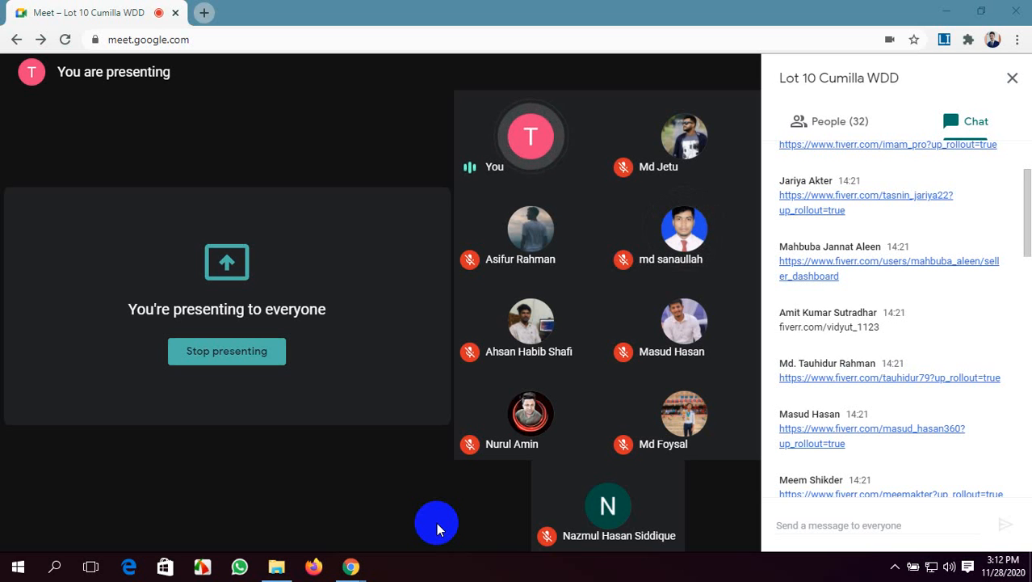
pyautogui.click(1016, 39)
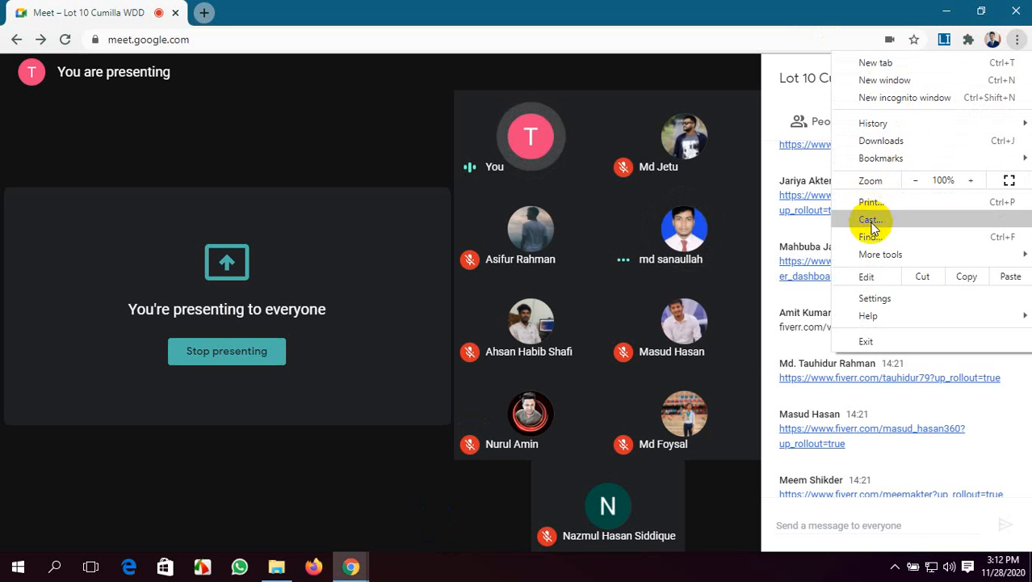
pyautogui.moveTo(915, 323)
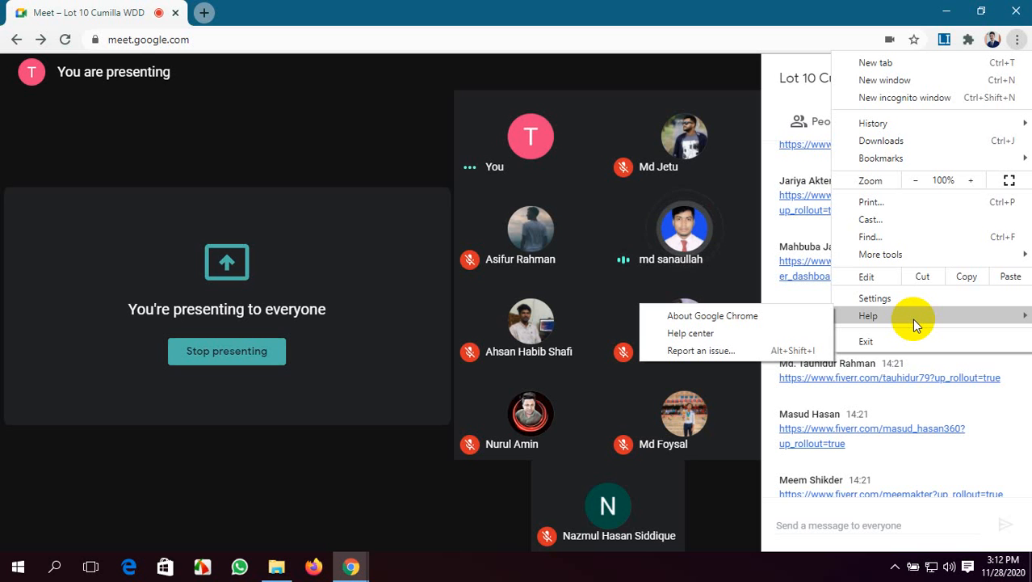
pyautogui.click(560, 7)
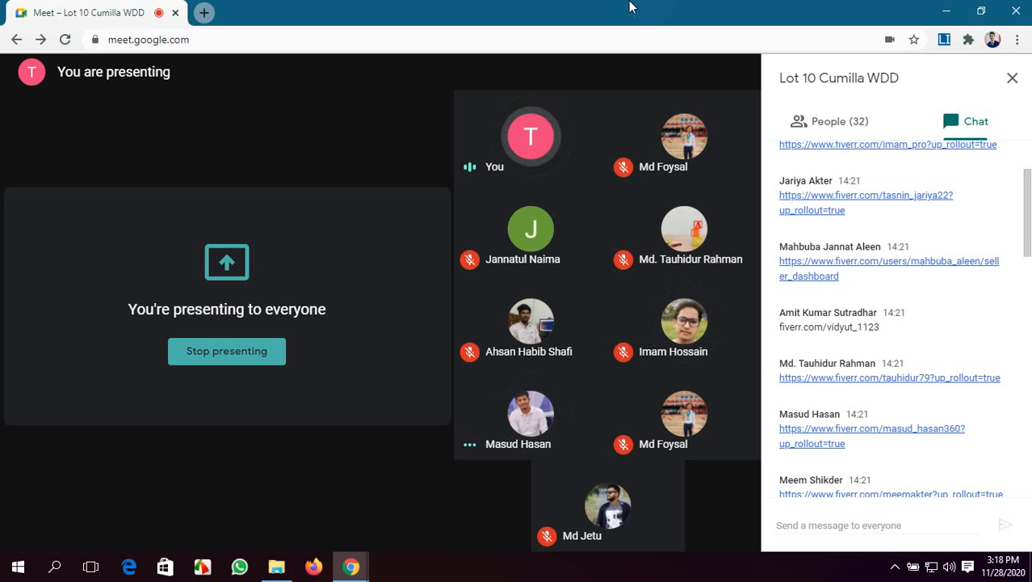
# Toggle the microphone off and on again during the call, leaving it unmuted
pyautogui.moveTo(368, 542)
pyautogui.click(311, 517)
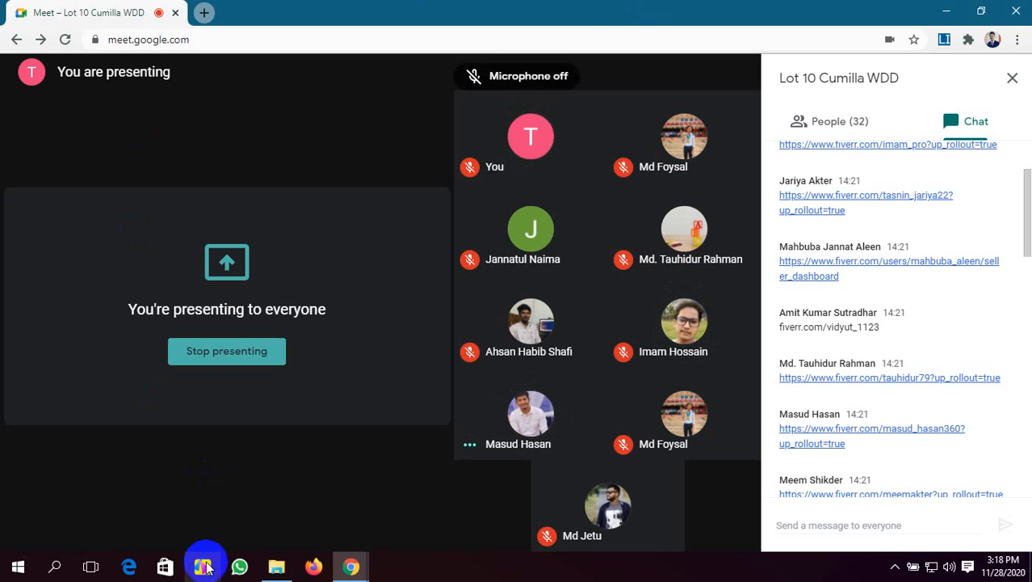
pyautogui.click(207, 563)
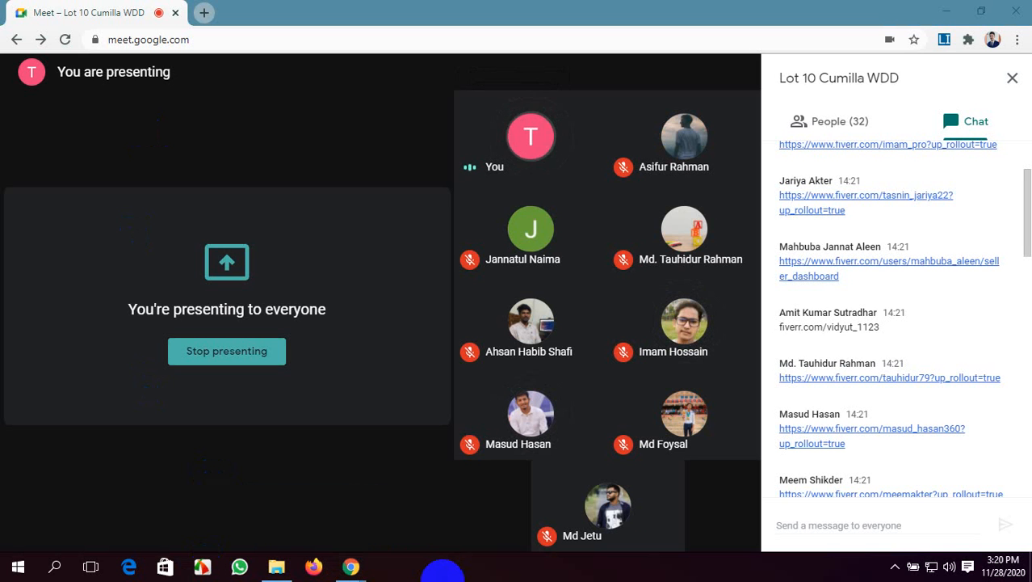
pyautogui.click(294, 518)
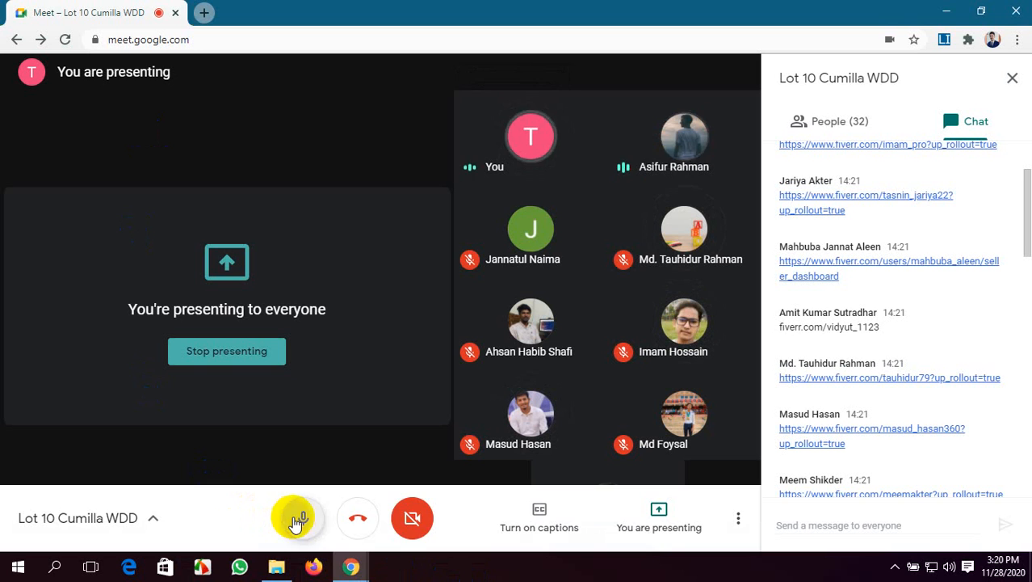
pyautogui.click(294, 519)
pyautogui.click(202, 565)
pyautogui.click(301, 519)
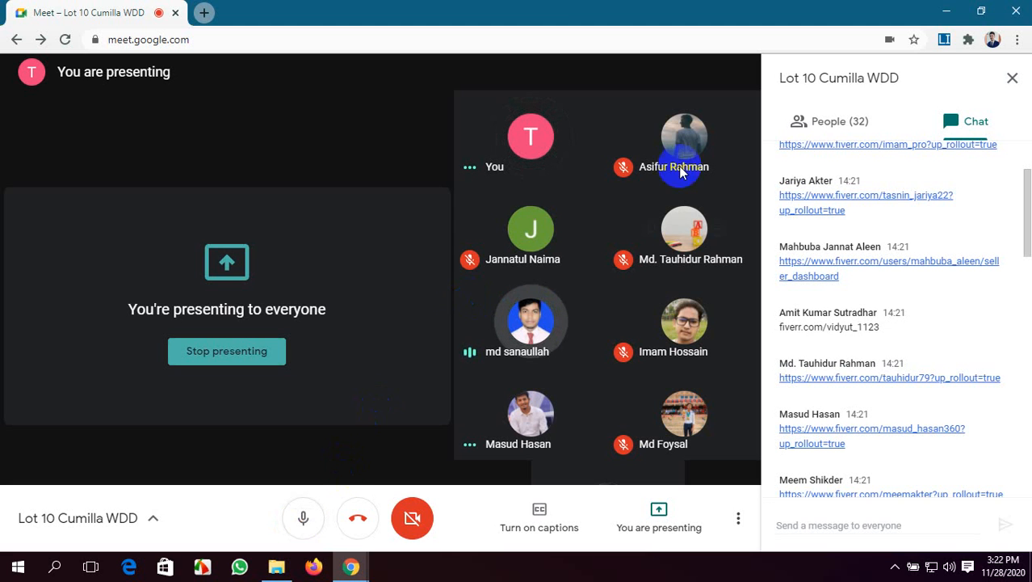
# Show the meeting's participant list, and mute and unmute the microphone
pyautogui.click(828, 129)
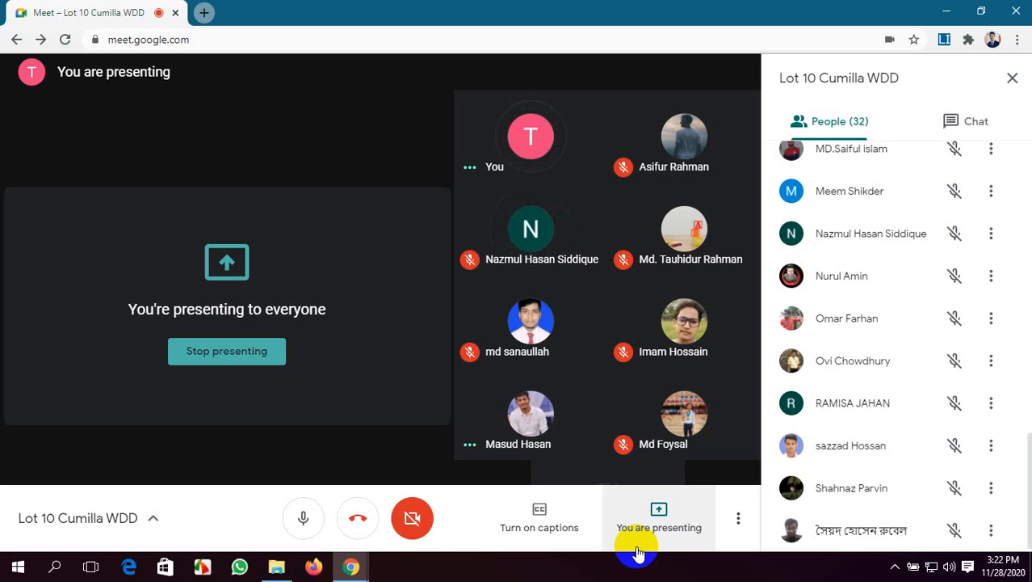
pyautogui.click(299, 525)
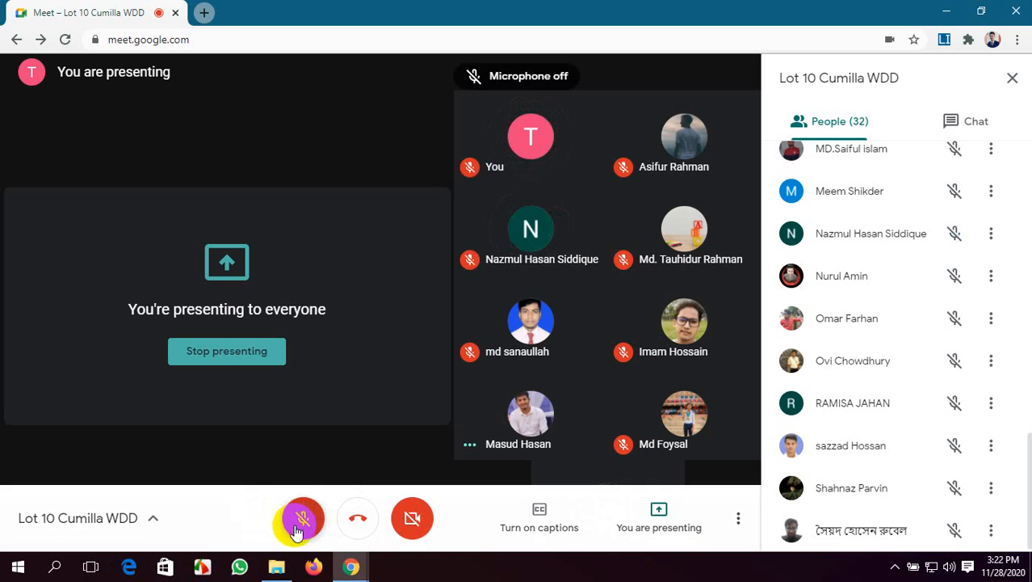
pyautogui.click(299, 521)
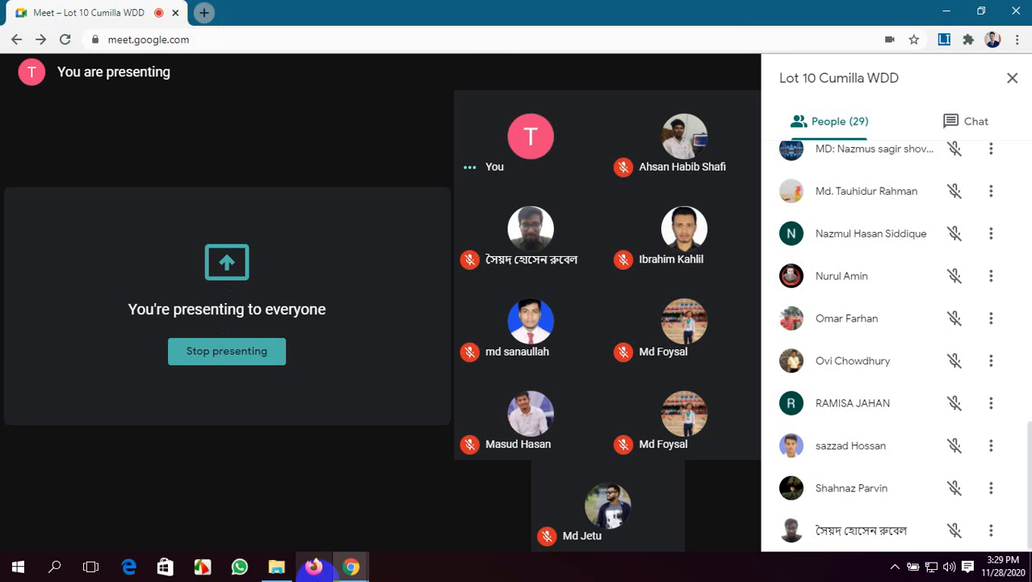
# Bring up the Downloads folder window and close it
pyautogui.click(277, 566)
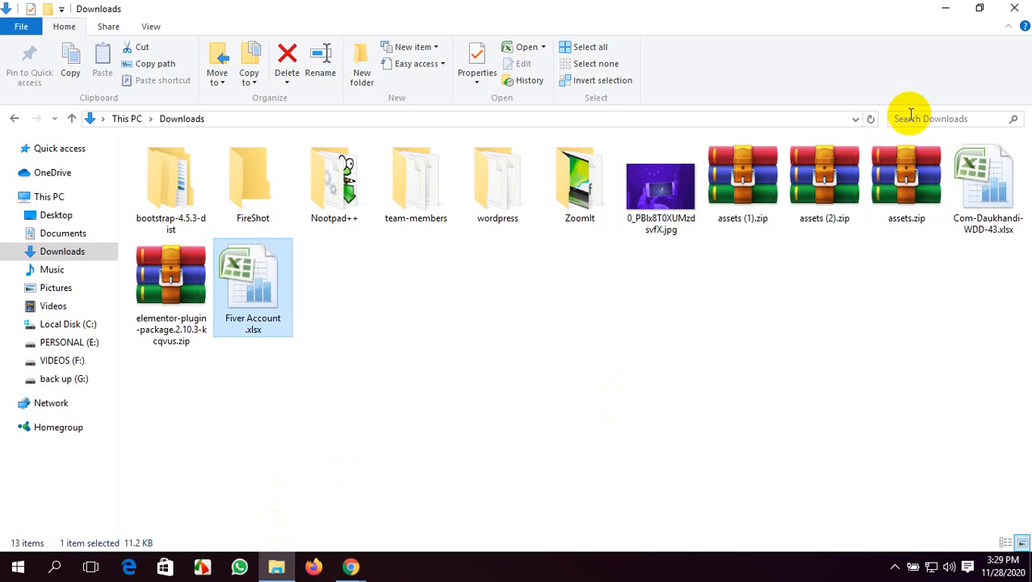
pyautogui.click(1014, 8)
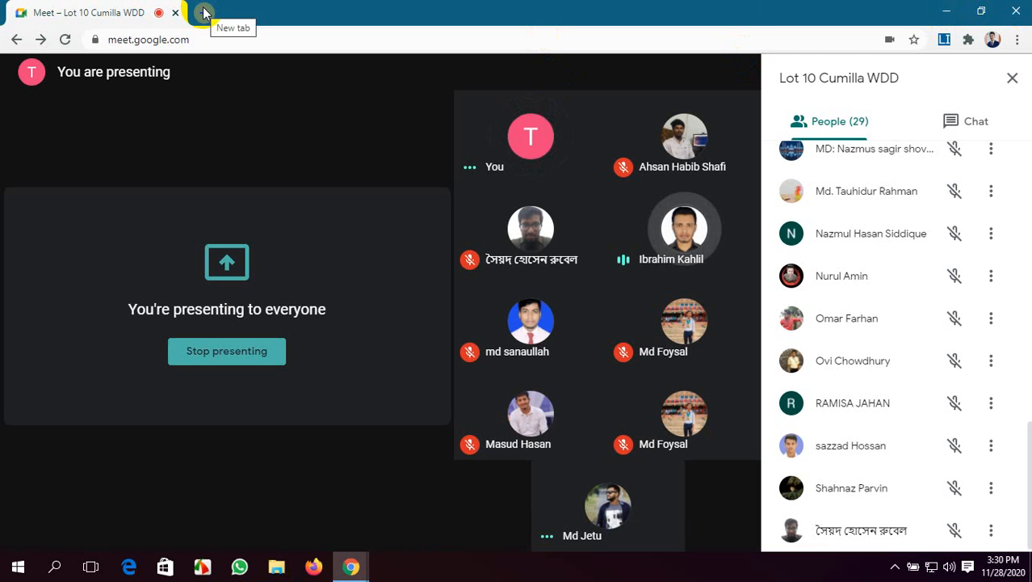
# Open the meeting details of Lot 10 Cumilla WDD and copy the joining info
pyautogui.scroll(1, 982, 301)
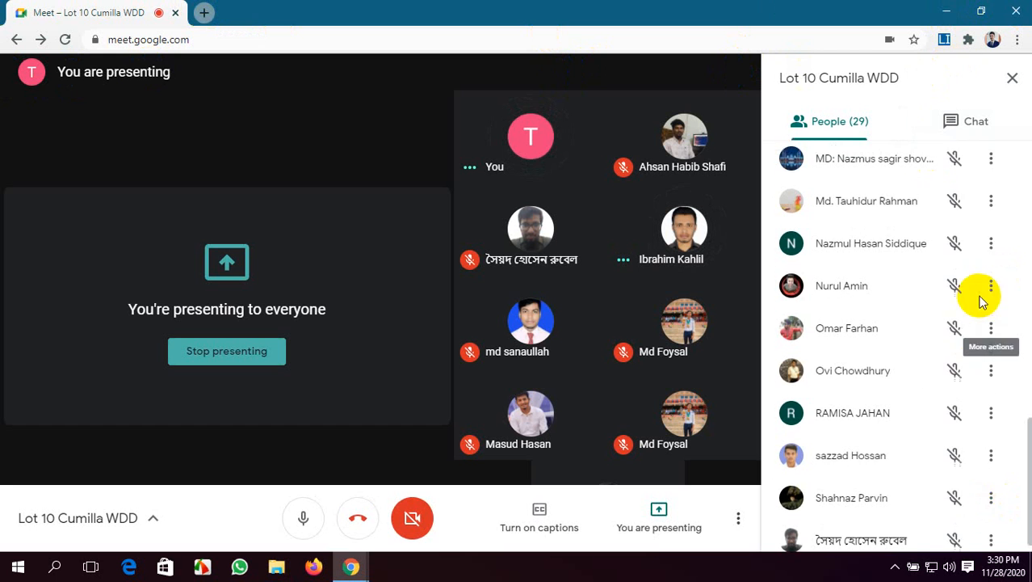
pyautogui.scroll(10, 981, 301)
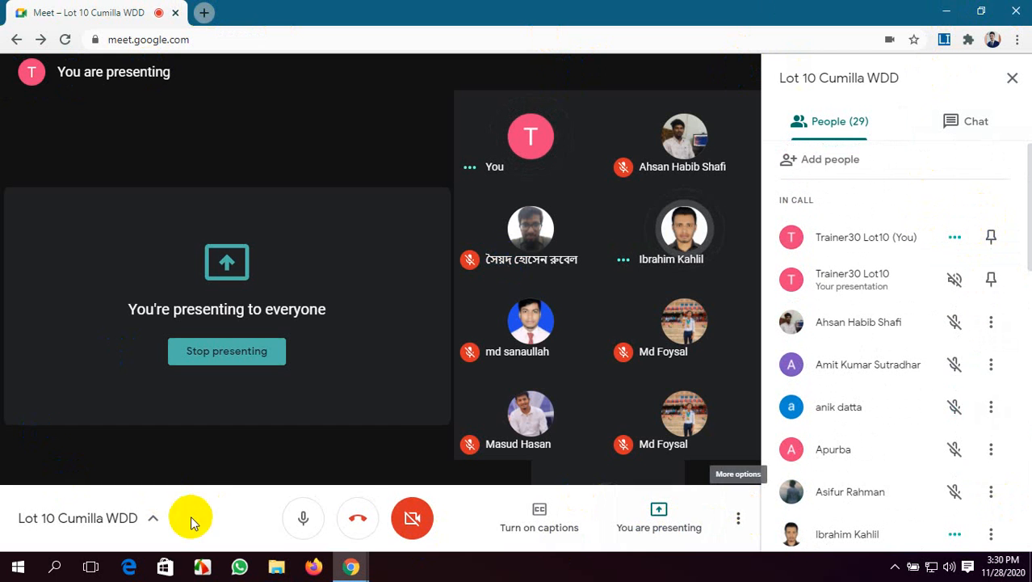
pyautogui.click(134, 517)
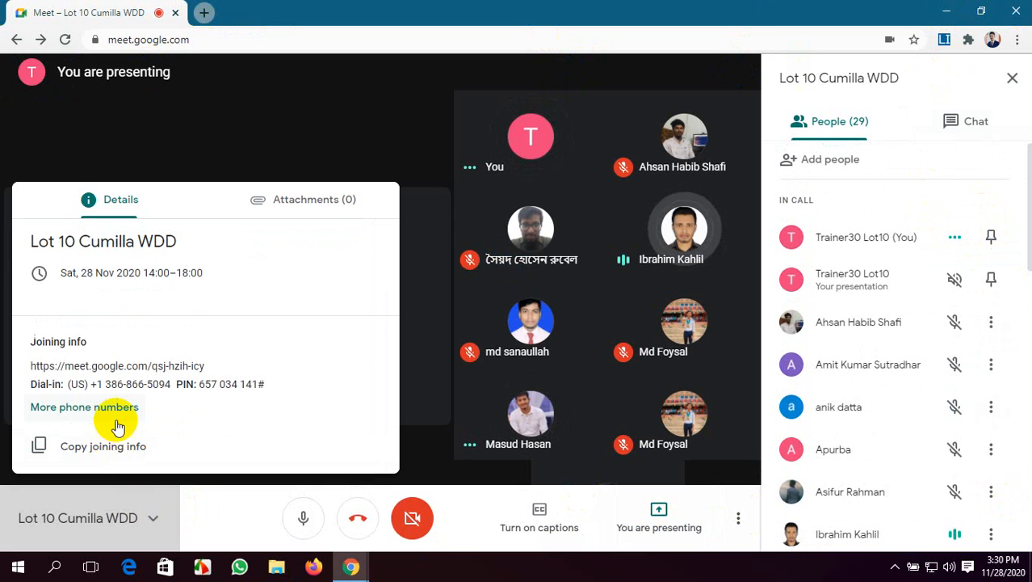
pyautogui.click(130, 449)
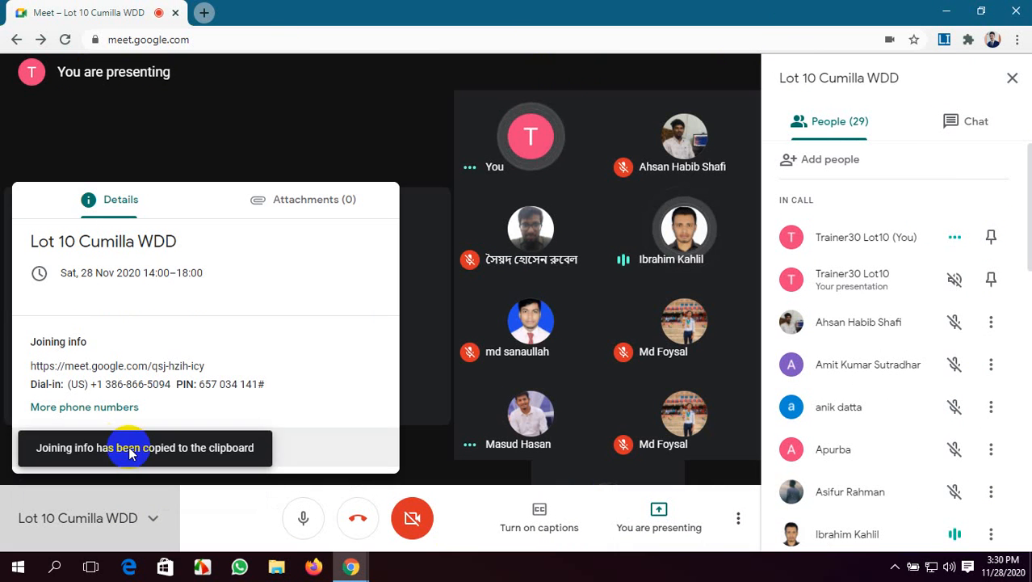
pyautogui.click(947, 11)
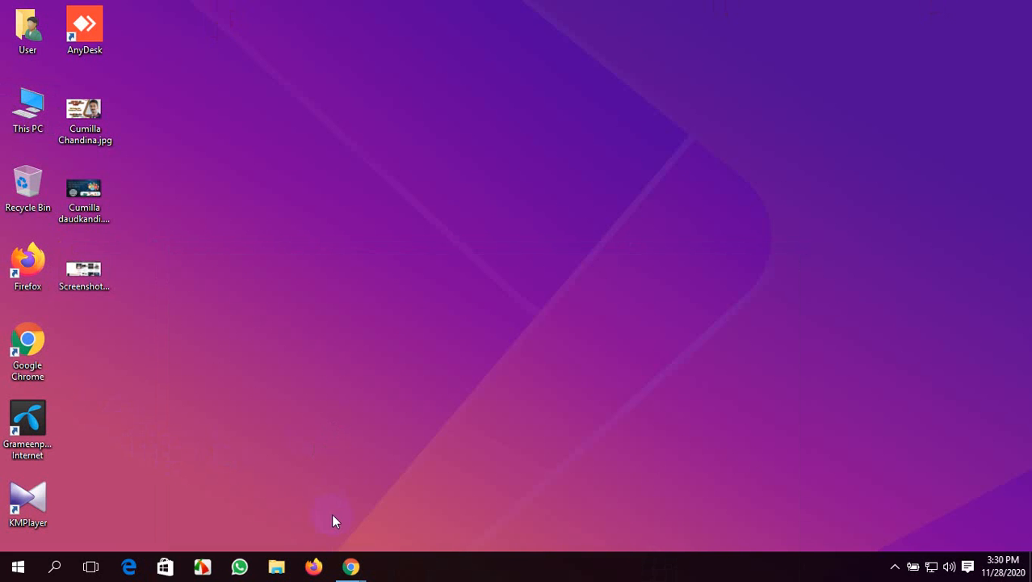
pyautogui.click(349, 566)
pyautogui.click(269, 496)
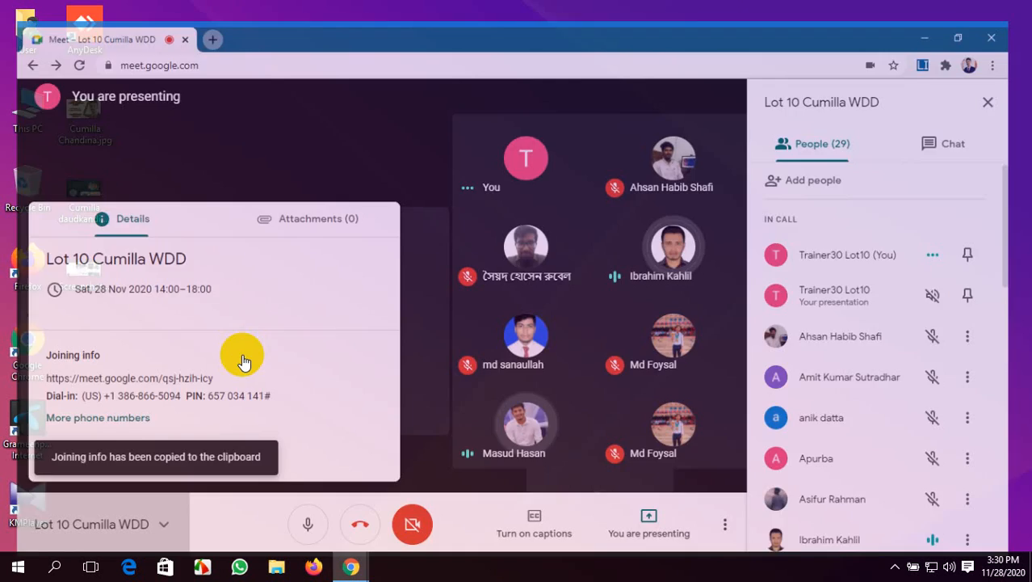
# Open Gmail in a new browser tab beside the meeting
pyautogui.click(202, 12)
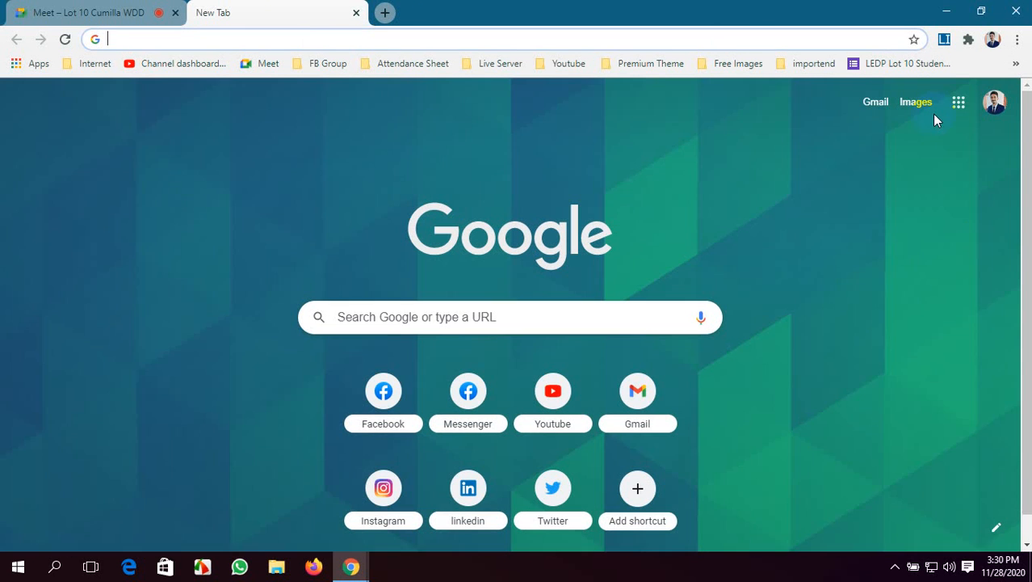
pyautogui.click(959, 102)
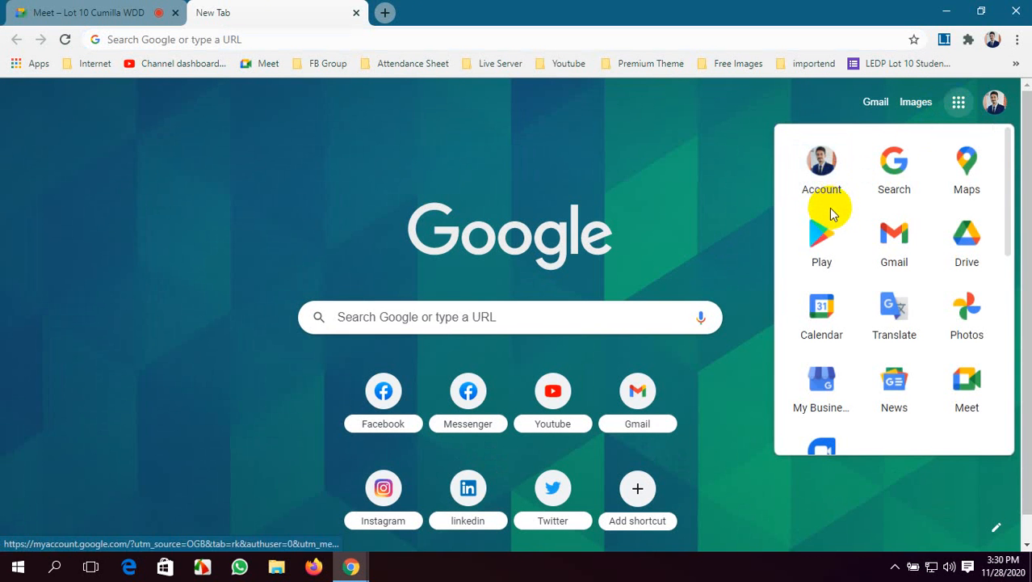
pyautogui.click(882, 240)
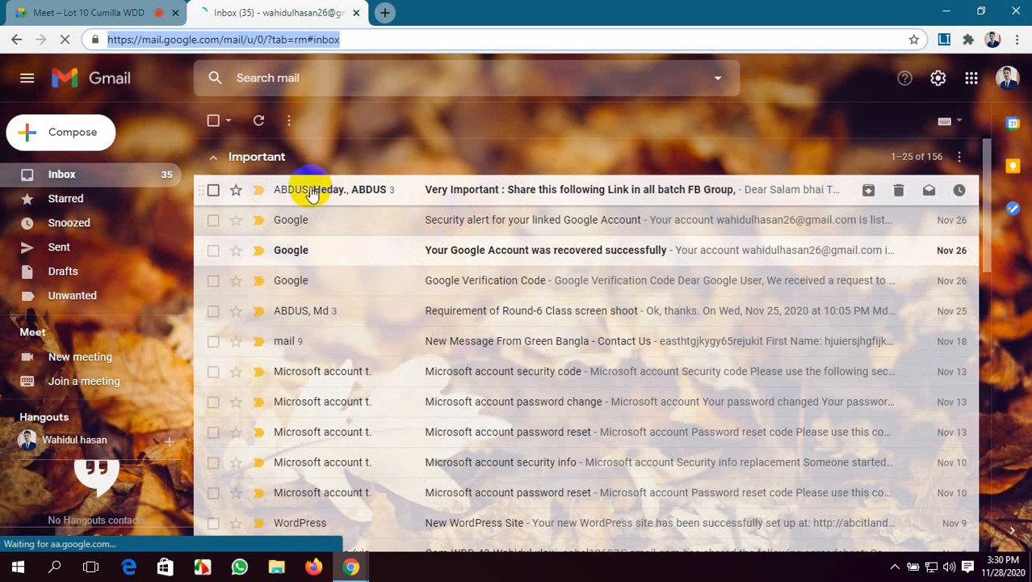
pyautogui.click(149, 13)
pyautogui.click(274, 12)
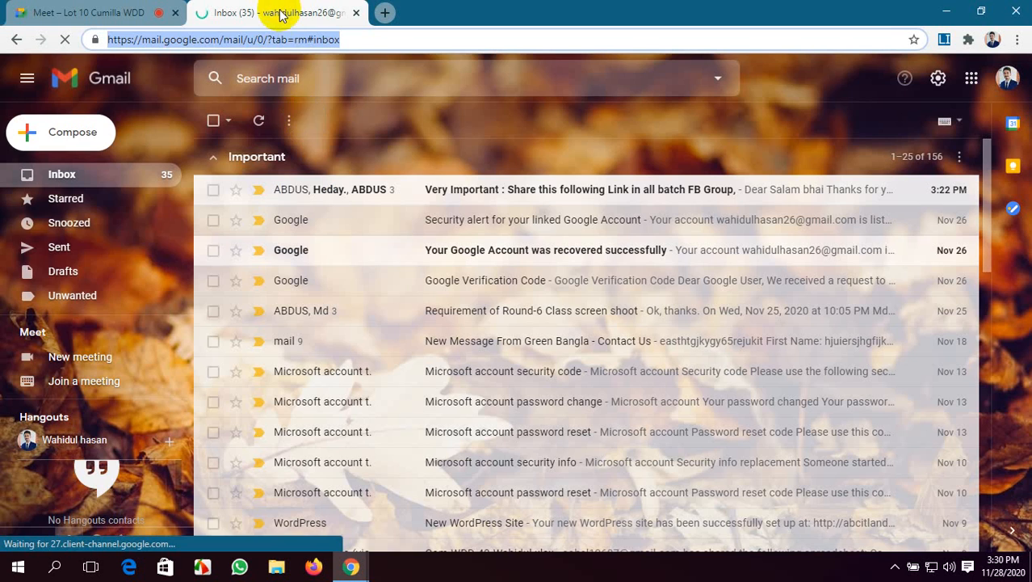
pyautogui.click(81, 12)
pyautogui.click(273, 10)
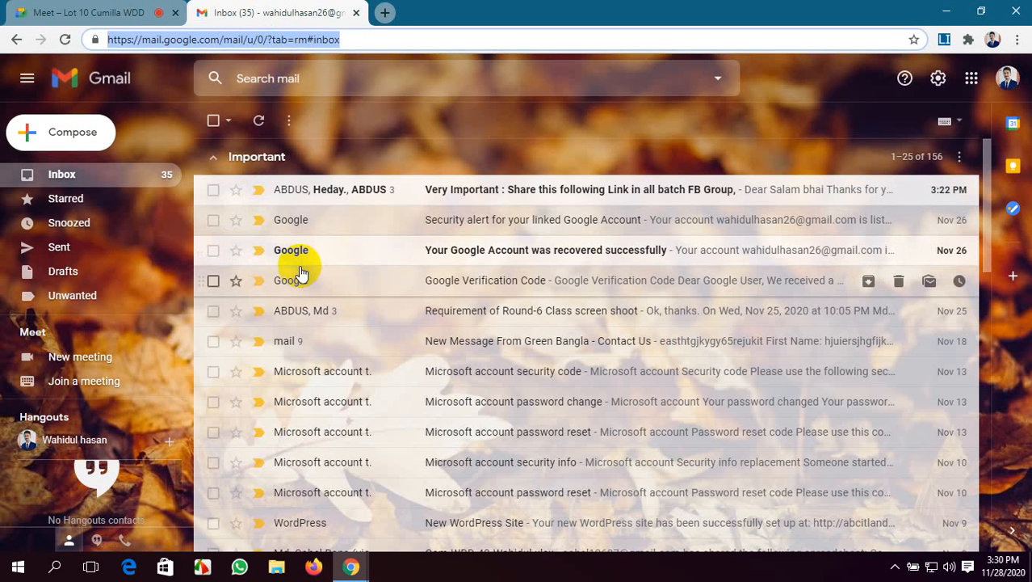
pyautogui.click(76, 11)
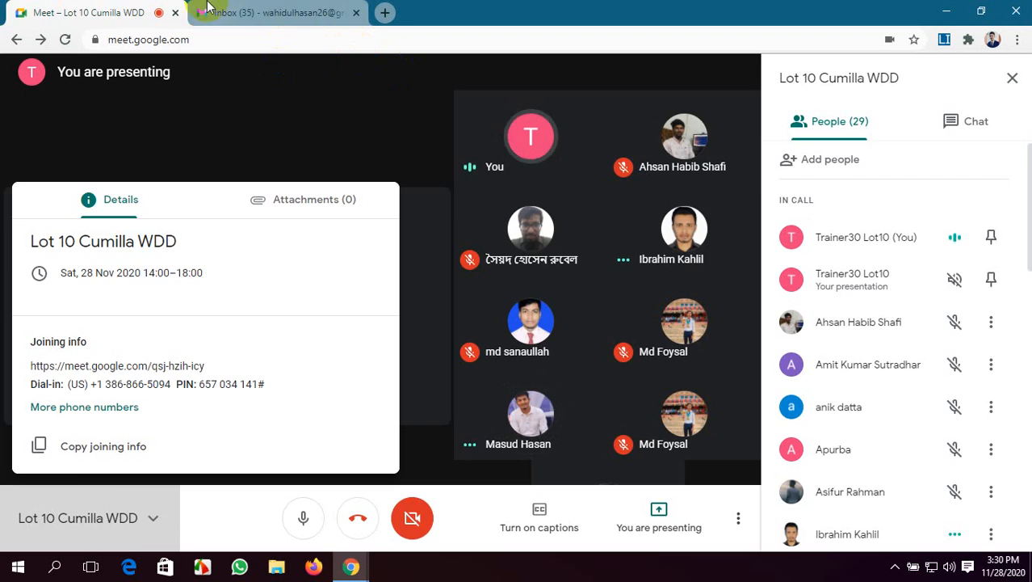
pyautogui.click(206, 10)
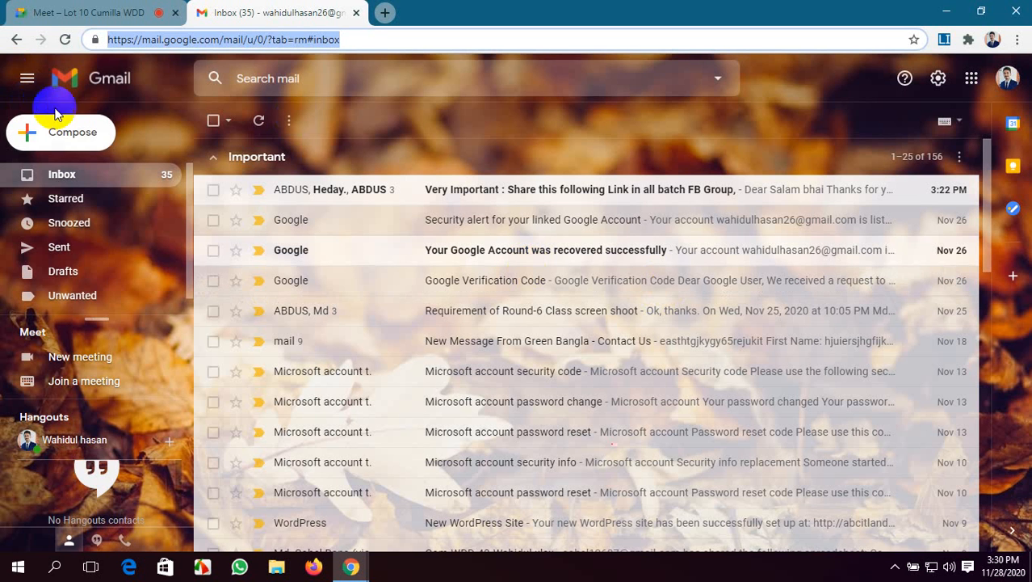
# Start a new email and add the suggested contact's e-mail address as the recipient
pyautogui.click(81, 133)
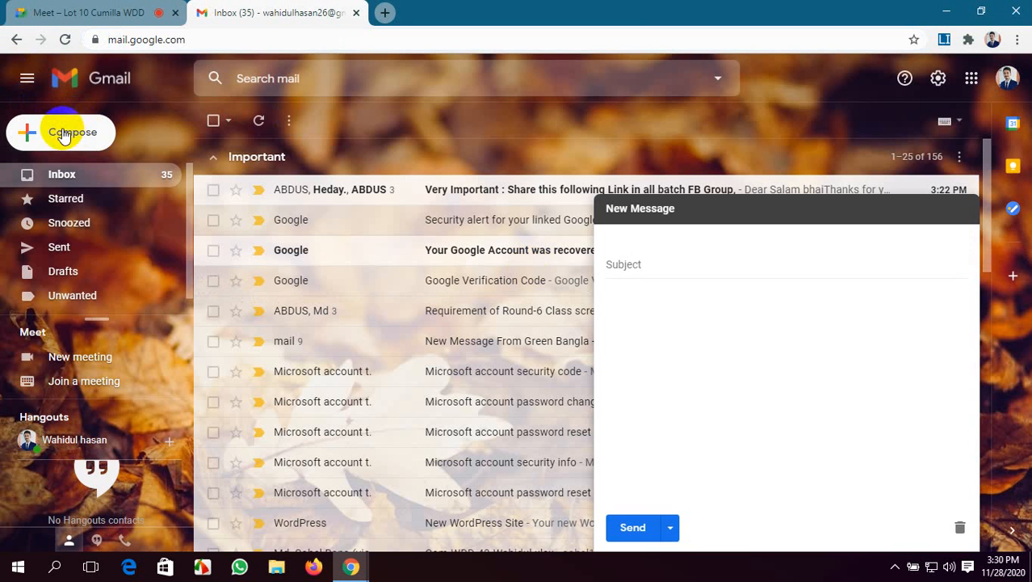
pyautogui.write('k')
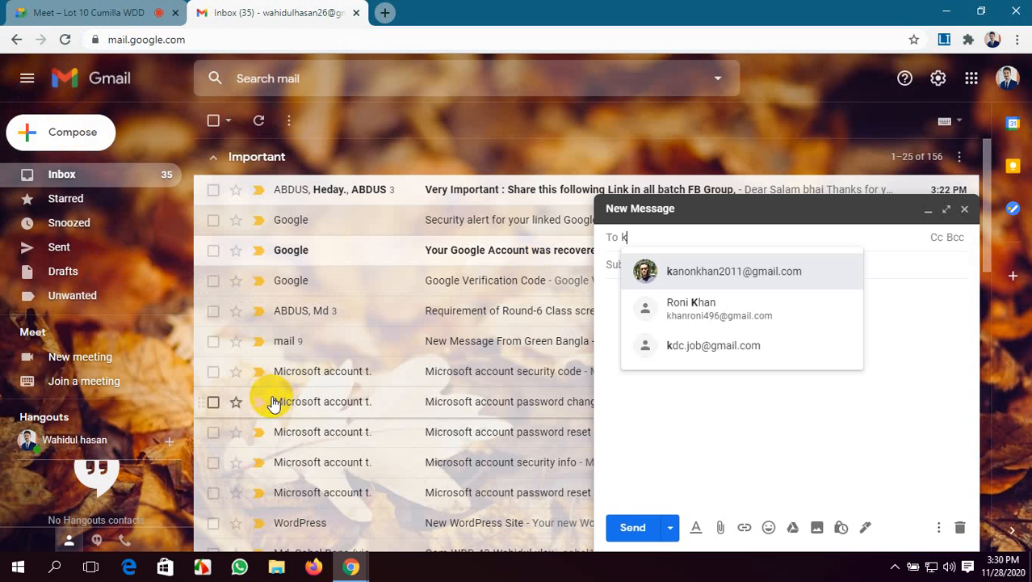
pyautogui.write('anonkha')
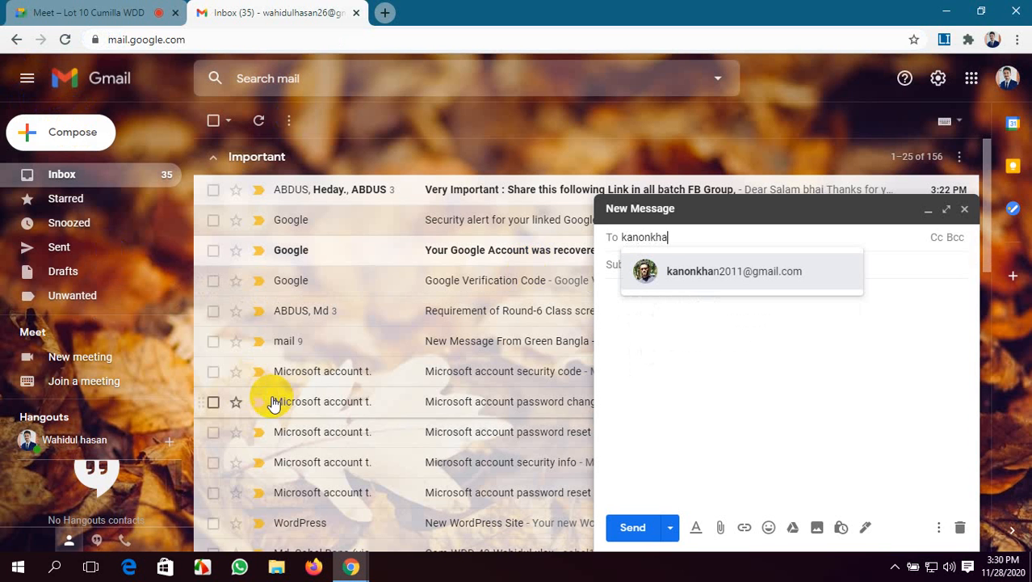
pyautogui.click(814, 281)
# Send the email with the copied joining info, including the dial-in PIN, pasted as its body, and close the Gmail tab
pyautogui.click(741, 344)
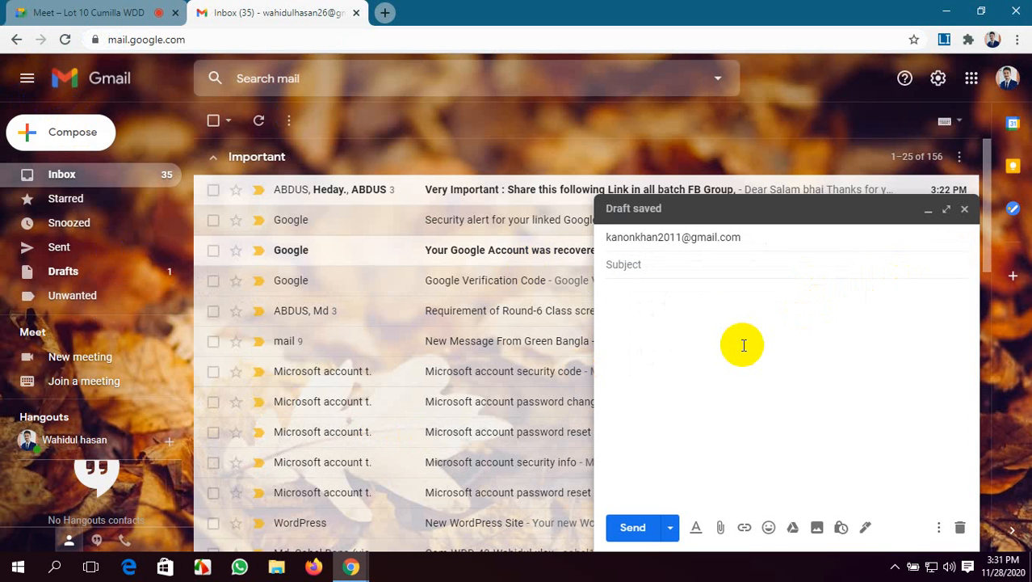
pyautogui.hotkey('ctrl', 'v')
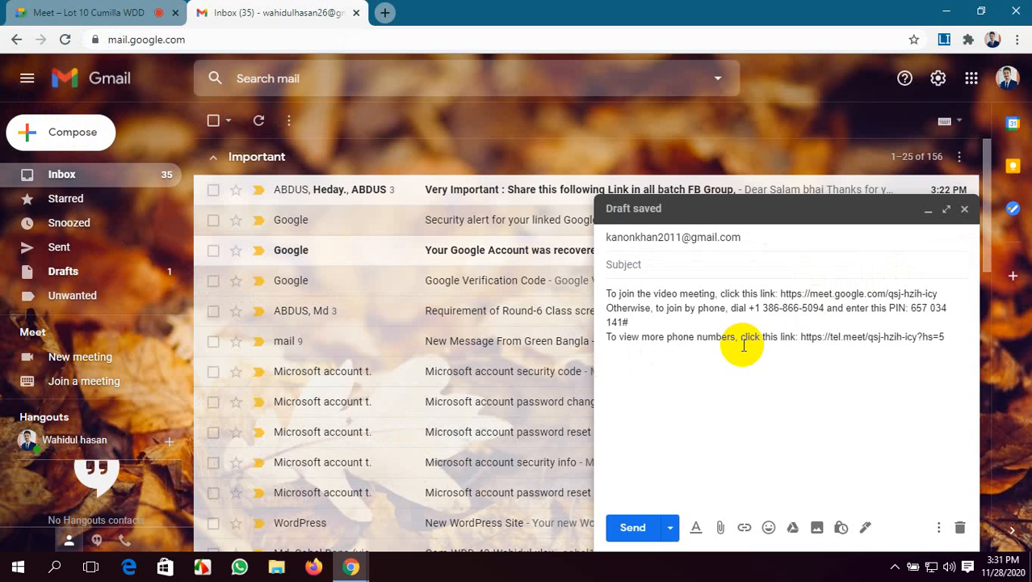
pyautogui.click(633, 526)
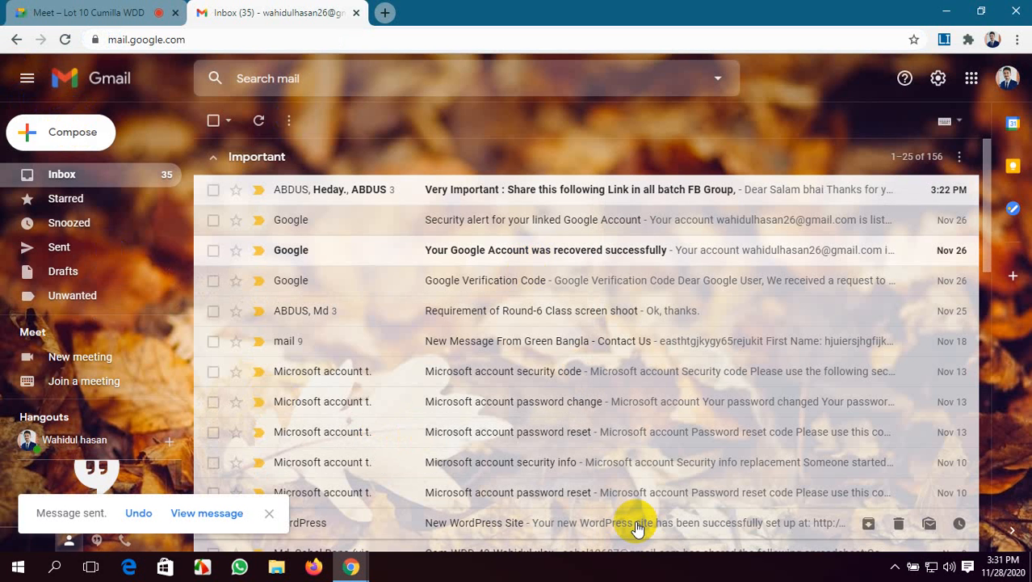
pyautogui.click(354, 13)
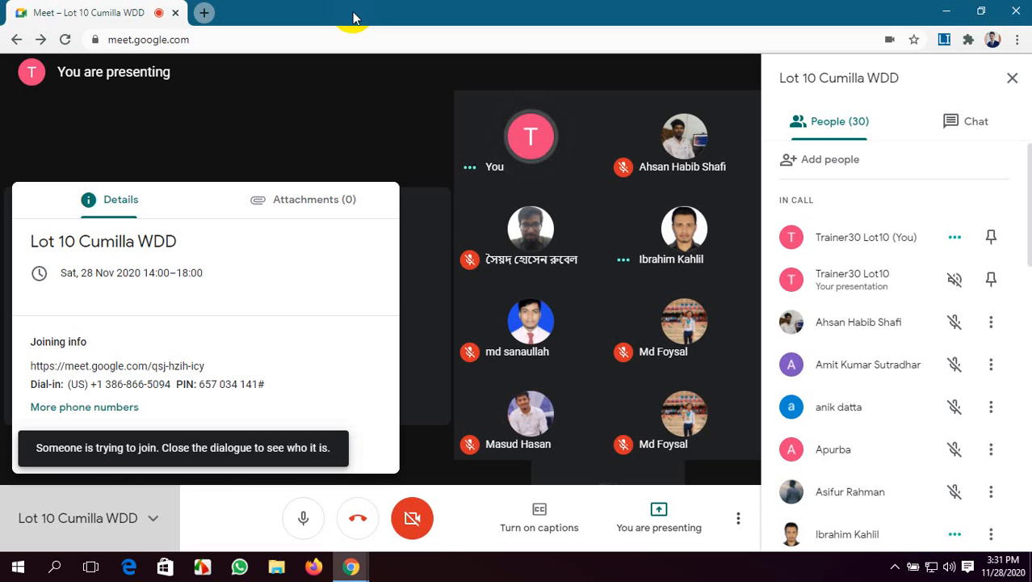
# Close the meeting details and admit the participant waiting to join the call
pyautogui.click(49, 103)
pyautogui.click(255, 108)
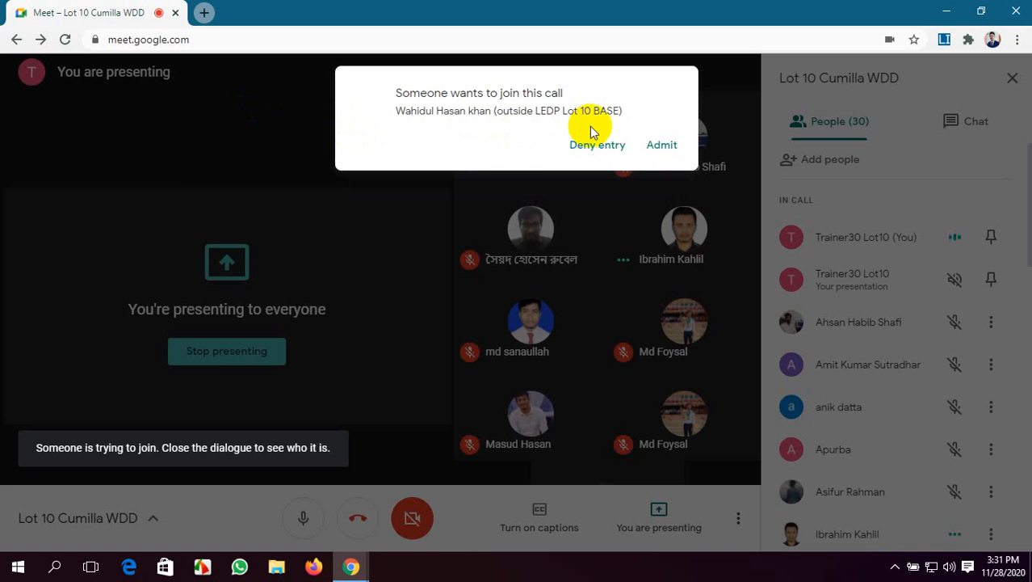
pyautogui.click(661, 144)
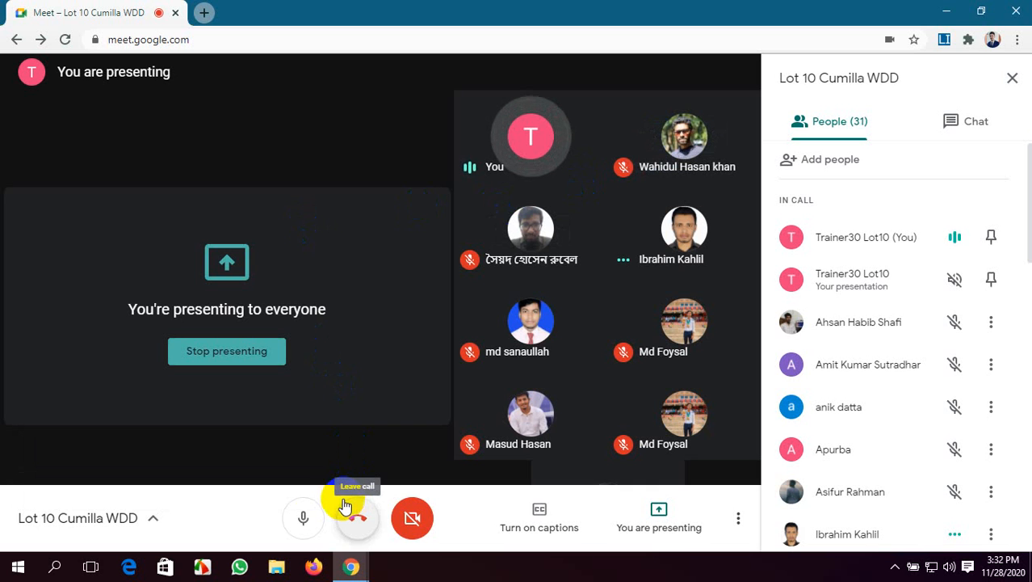
# Mute the trainer's microphone and stop presenting the screen in the meeting
pyautogui.click(304, 517)
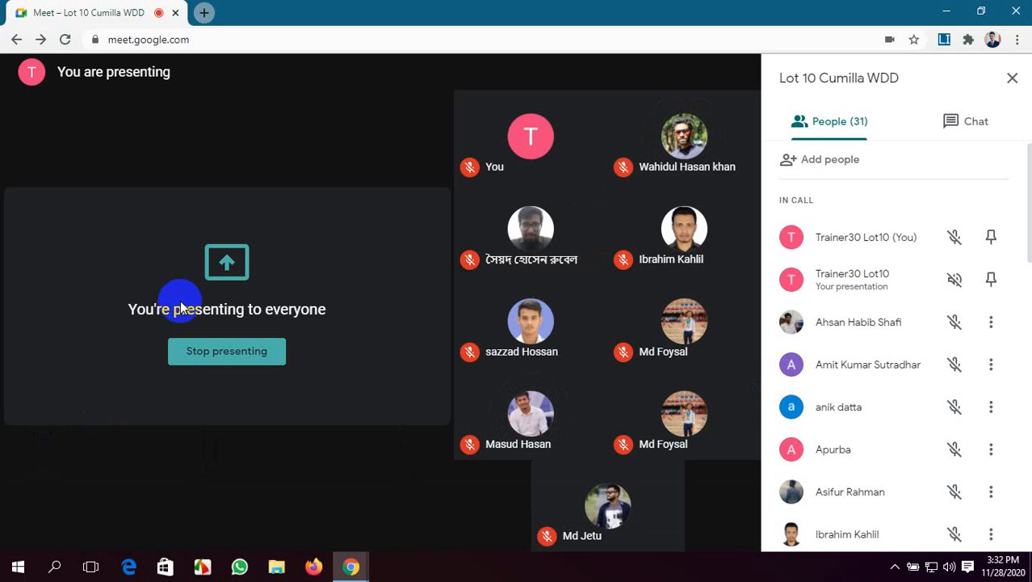
pyautogui.click(191, 357)
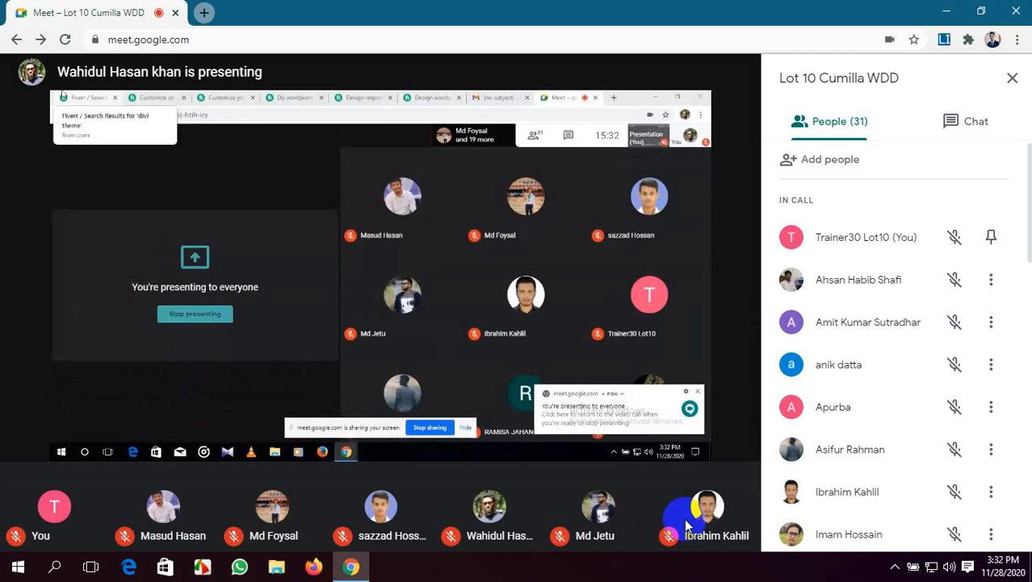
# Open the computer's speaker volume control and unmute the trainer's microphone in the meeting
pyautogui.click(949, 566)
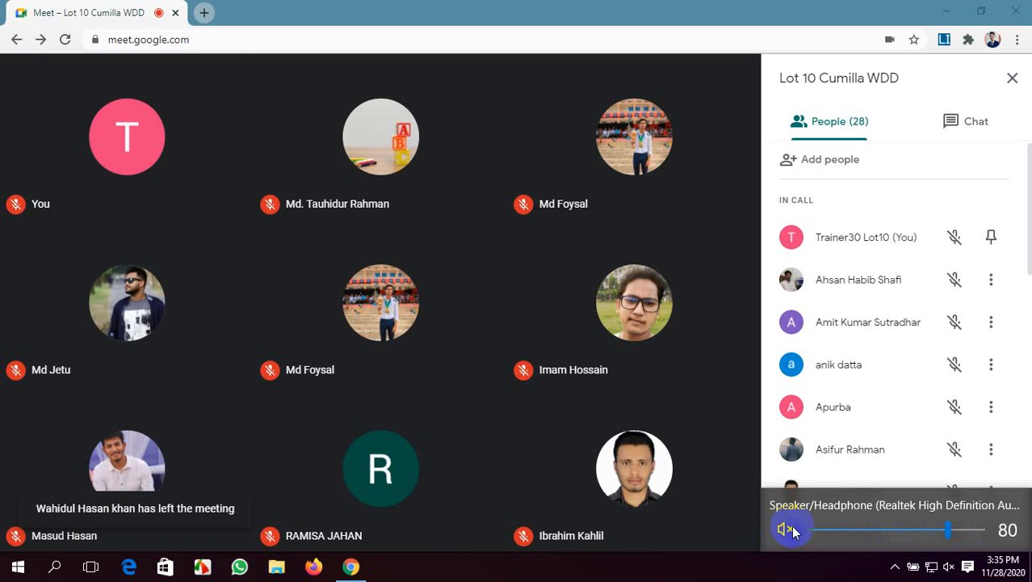
pyautogui.click(308, 519)
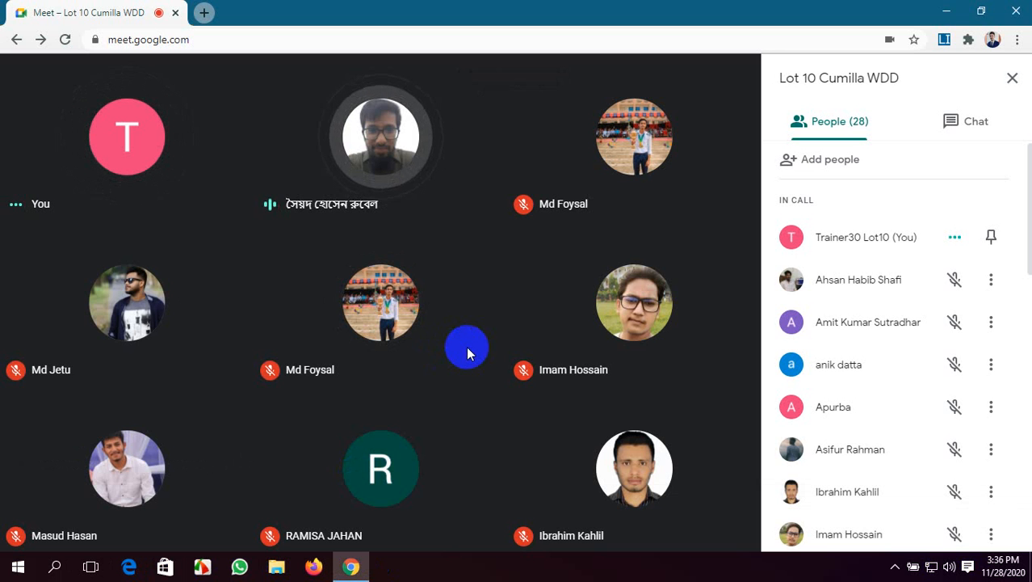
# Switch to Firefox and open the Fiverr website
pyautogui.click(314, 566)
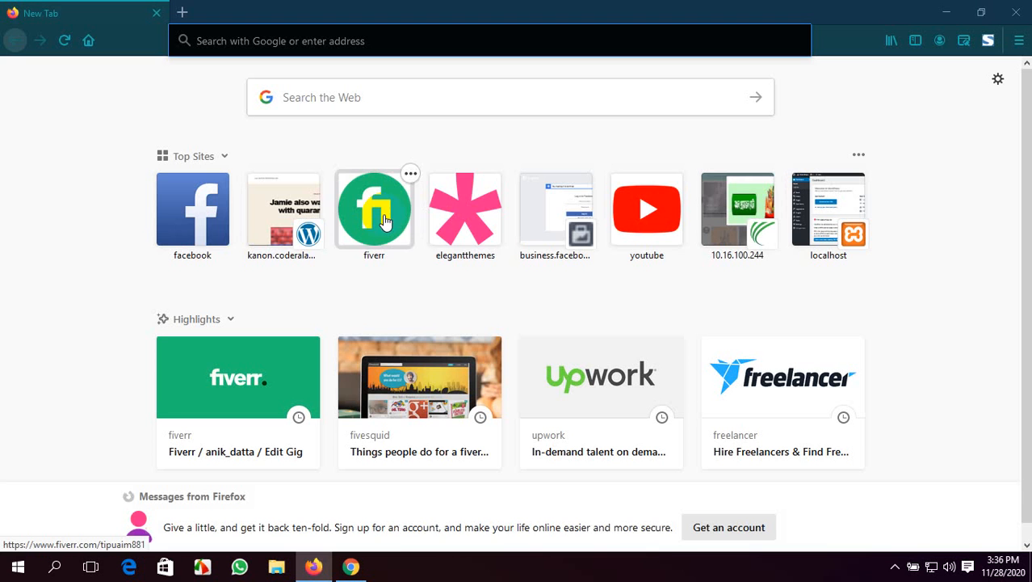
pyautogui.write('fiver')
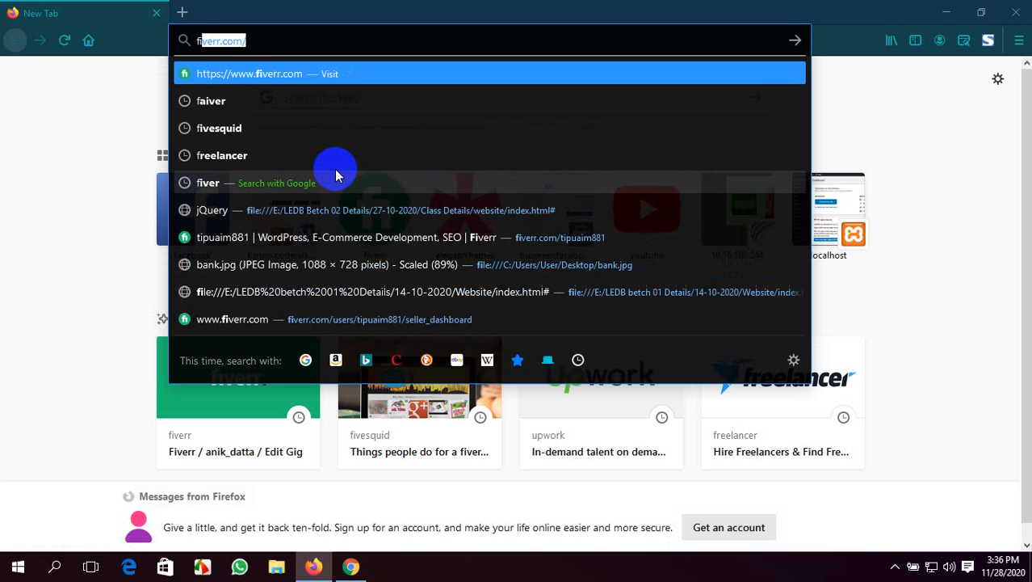
pyautogui.write('r')
pyautogui.press('Return')
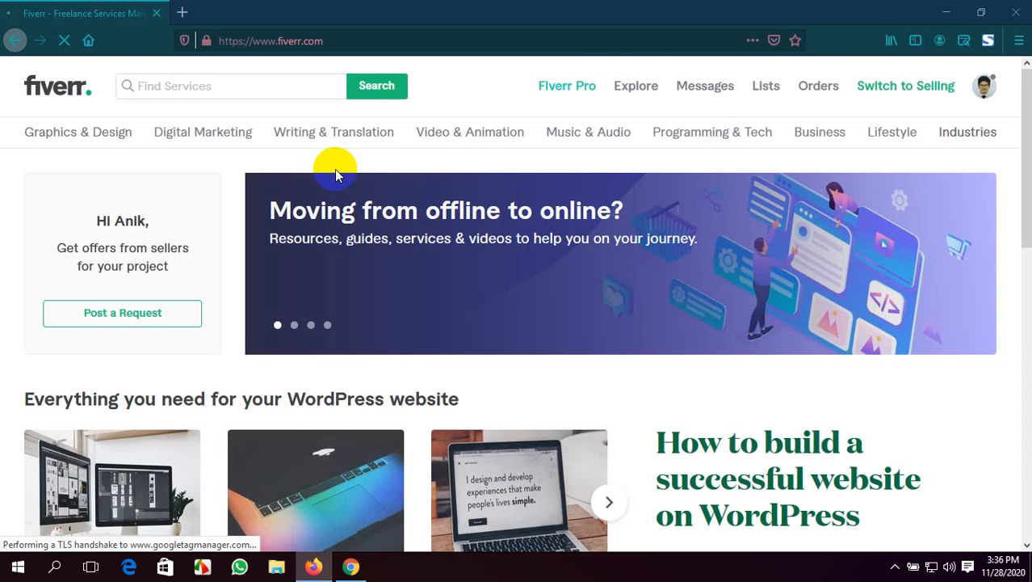
# Look through the Fiverr home page, including the recently viewed gigs and the best sellers in WordPress
pyautogui.scroll(-3, 334, 169)
pyautogui.scroll(3, 334, 169)
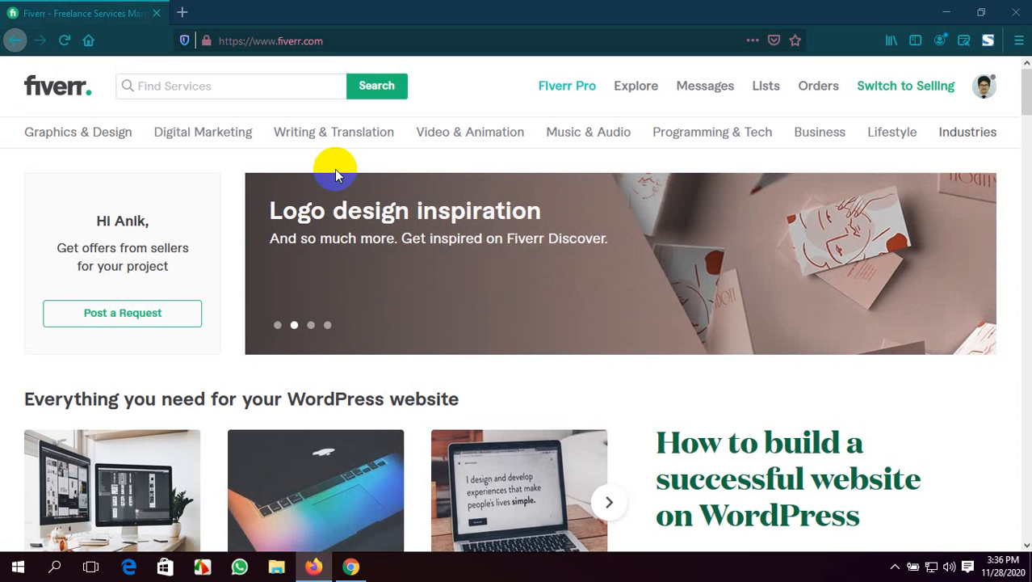
pyautogui.scroll(-6, 548, 155)
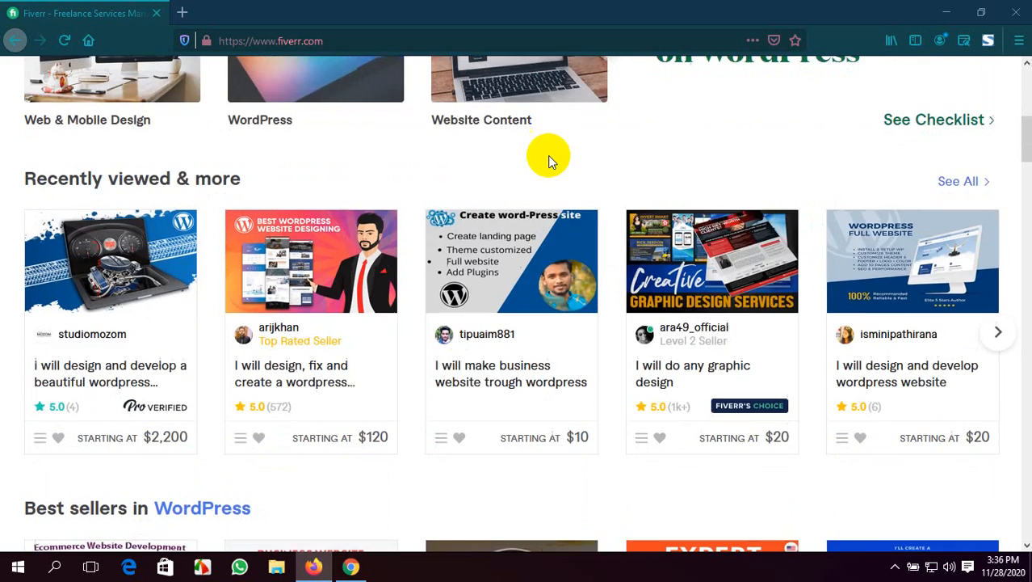
pyautogui.scroll(-5, 548, 155)
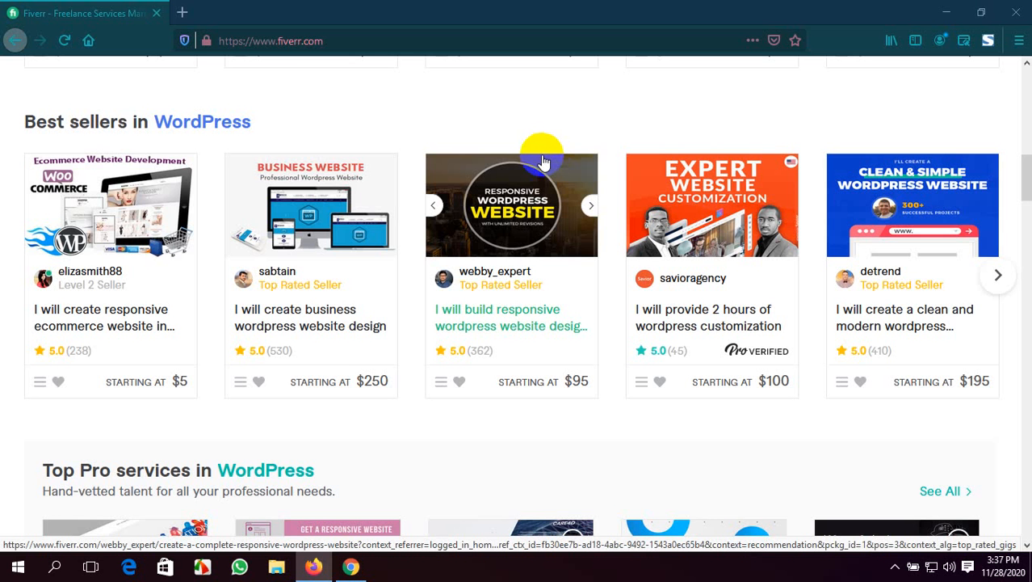
pyautogui.scroll(2, 532, 267)
pyautogui.scroll(6, 532, 266)
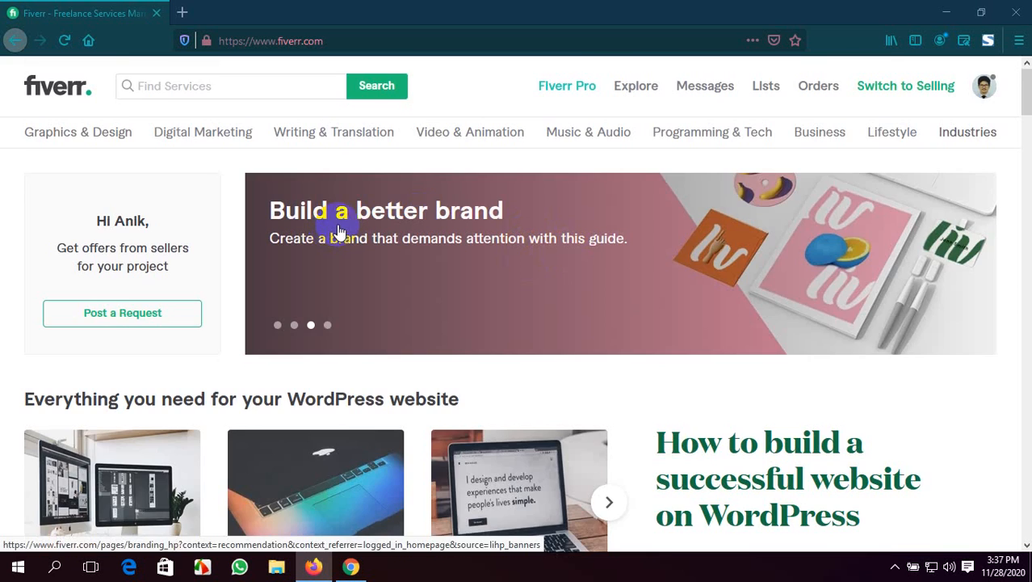
pyautogui.scroll(-6, 404, 322)
pyautogui.scroll(6, 403, 323)
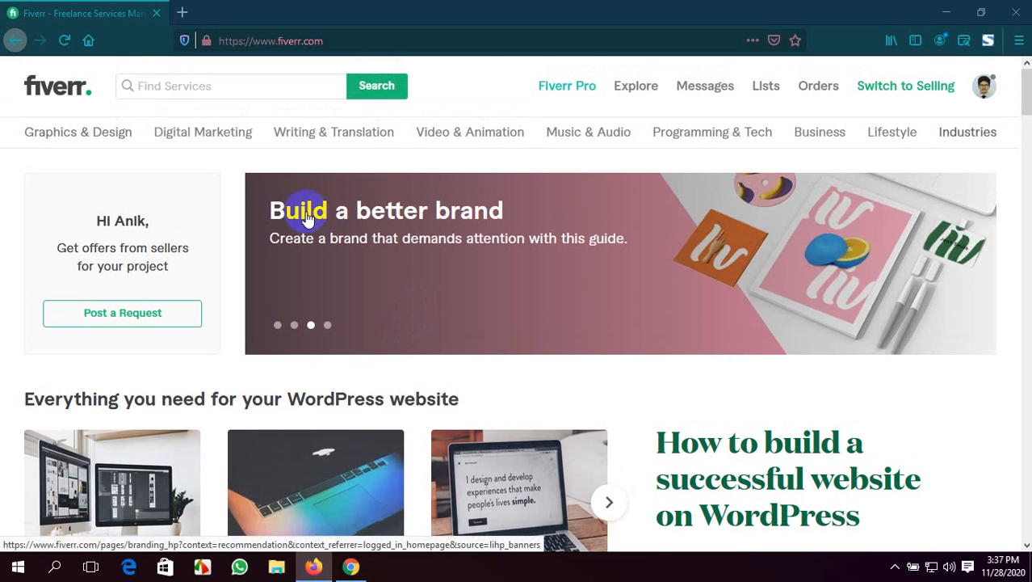
# Open the Fiverr seller dashboard and review its performance figures, social network links and seller tips
pyautogui.click(985, 88)
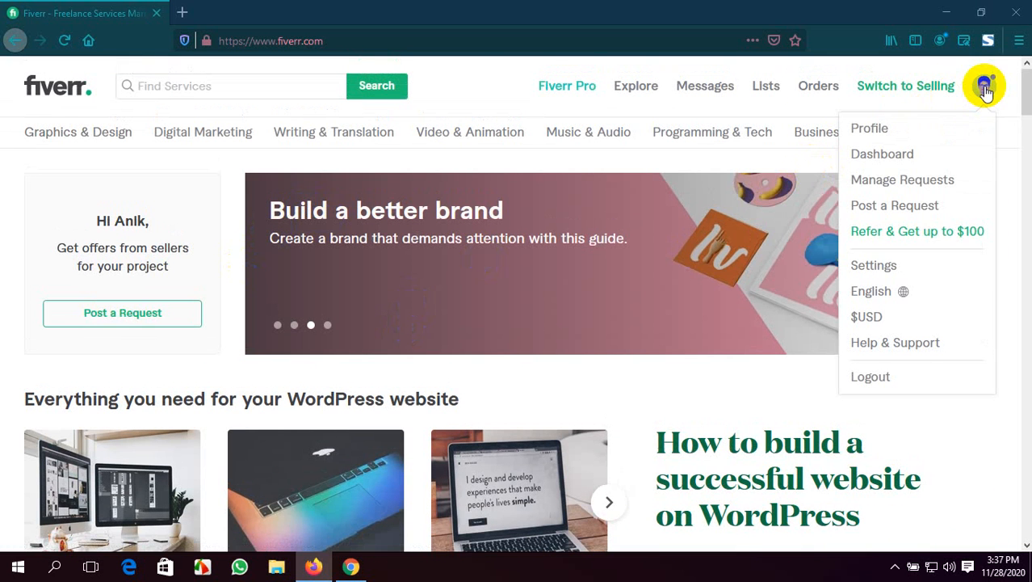
pyautogui.click(931, 156)
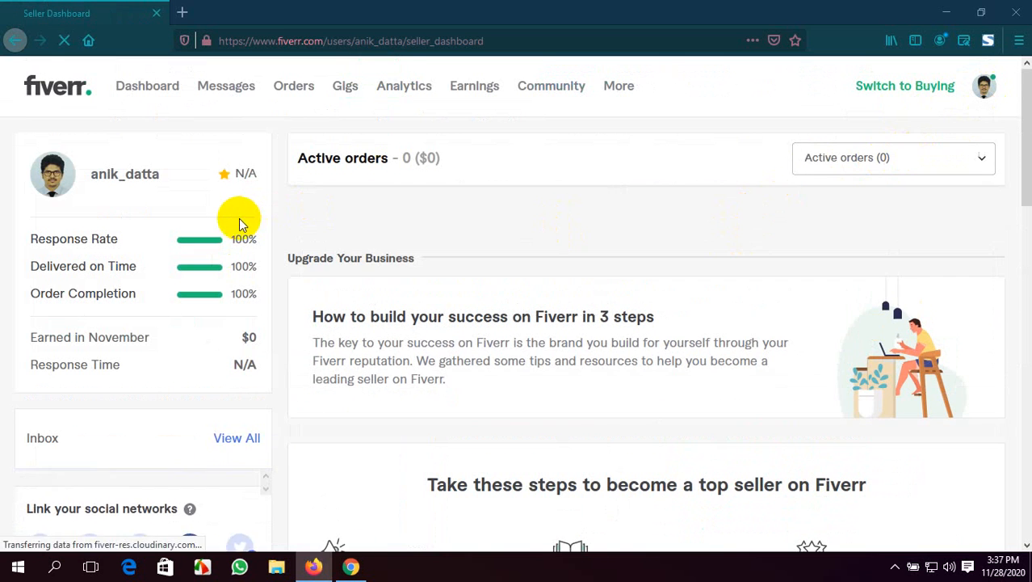
pyautogui.scroll(-2, 240, 221)
pyautogui.scroll(2, 240, 221)
pyautogui.scroll(-3, 237, 230)
pyautogui.scroll(-4, 236, 230)
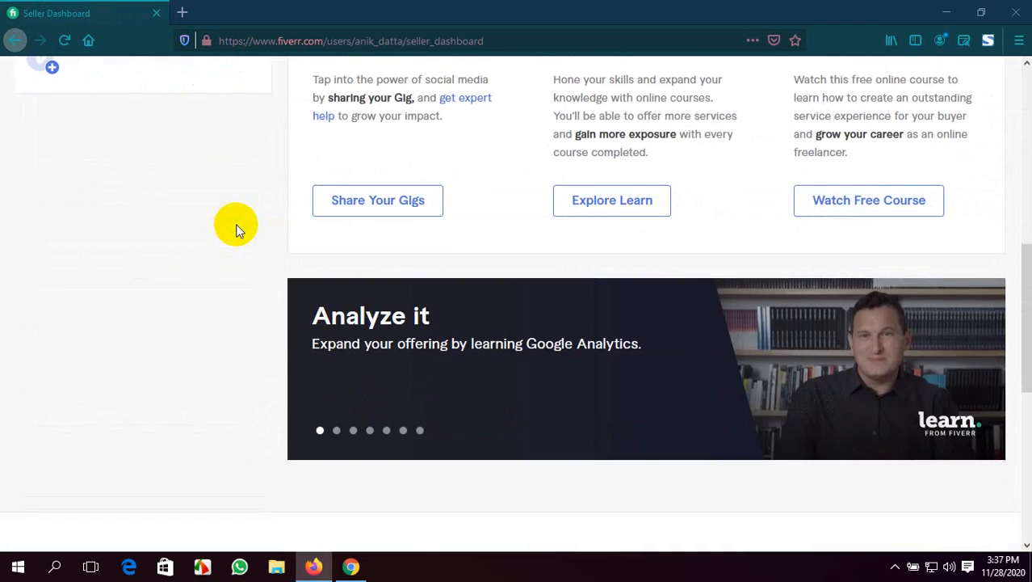
pyautogui.scroll(3, 238, 223)
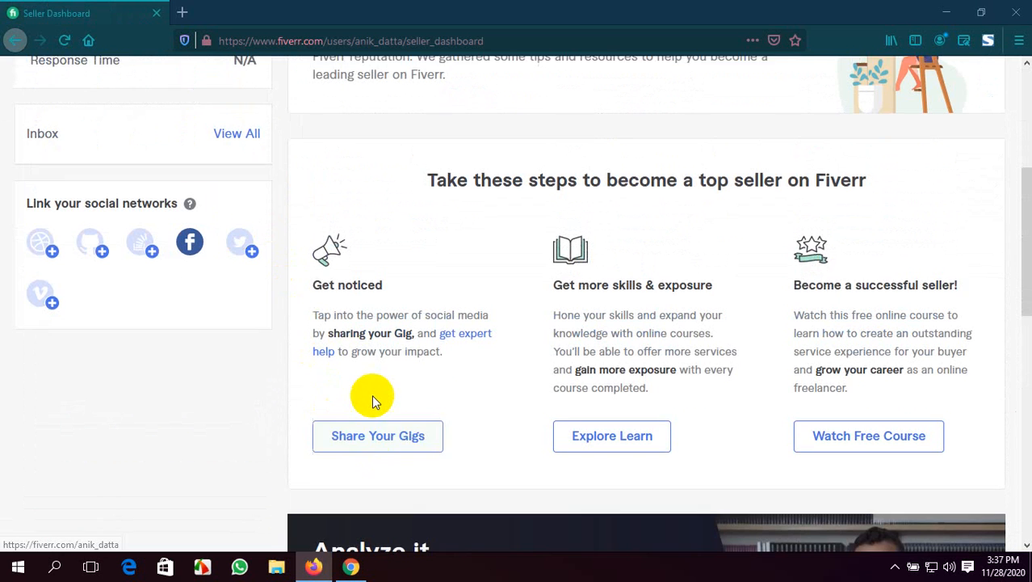
pyautogui.scroll(3, 374, 395)
pyautogui.scroll(1, 638, 293)
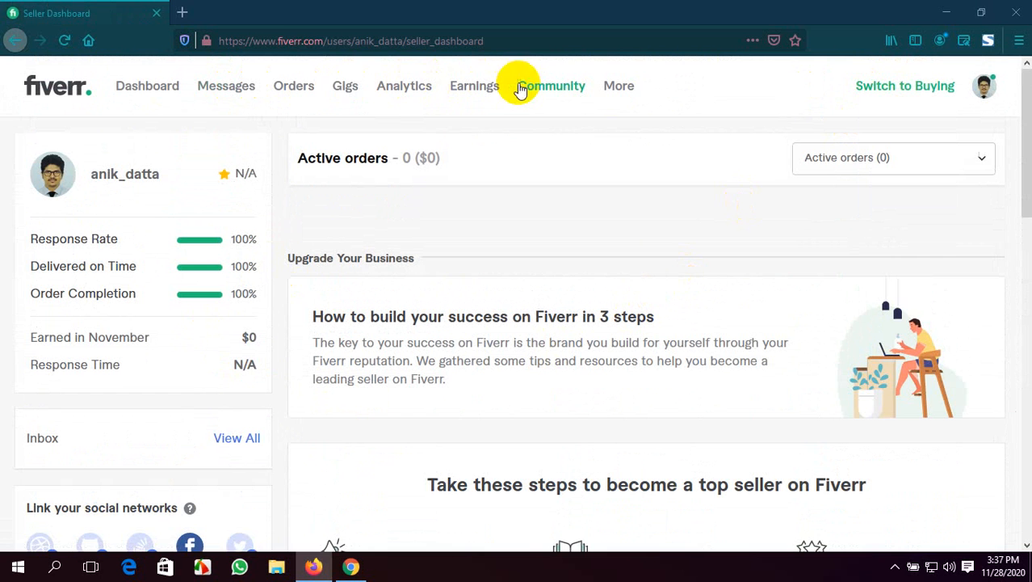
# Open the draft gig "create your responsive wordpress website" for editing, review its overview fields, and return to the Gigs list
pyautogui.click(346, 88)
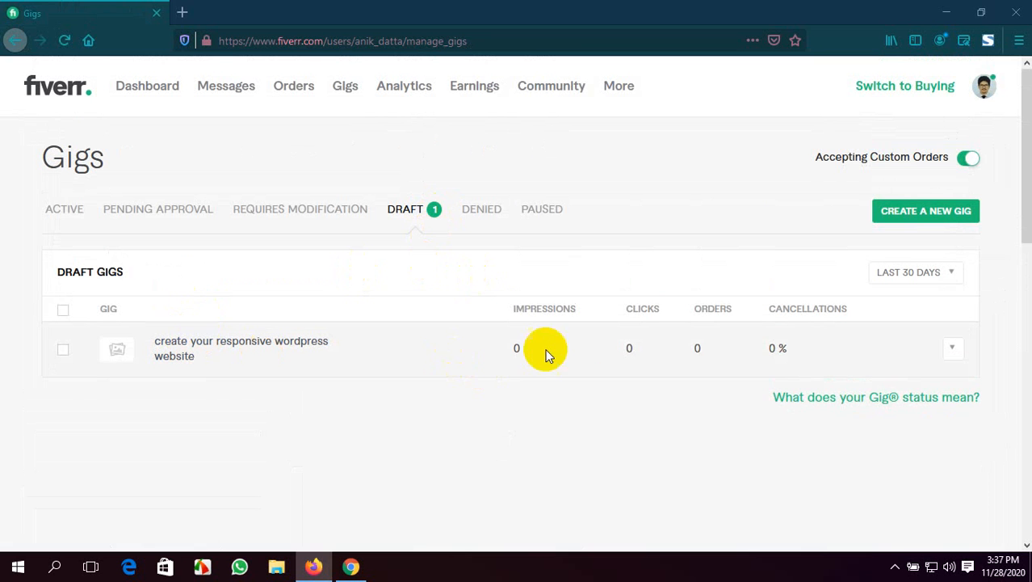
pyautogui.click(954, 349)
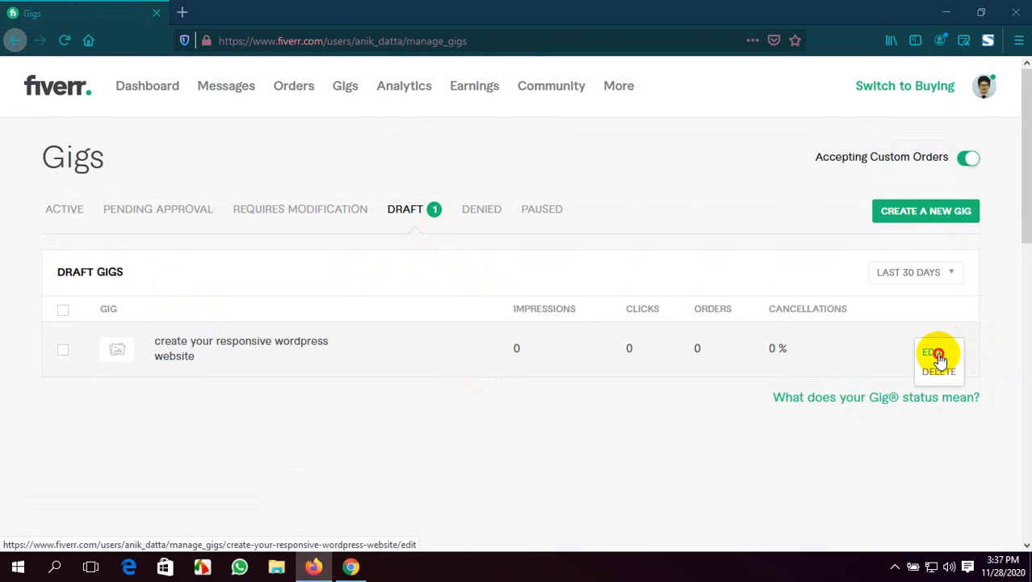
pyautogui.click(937, 354)
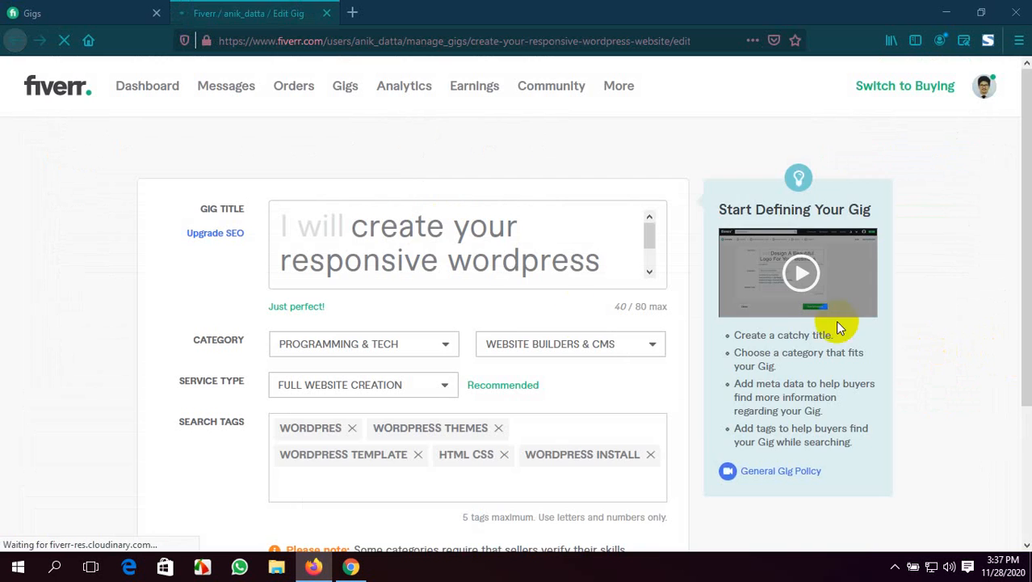
pyautogui.scroll(-2, 502, 323)
pyautogui.scroll(-6, 502, 323)
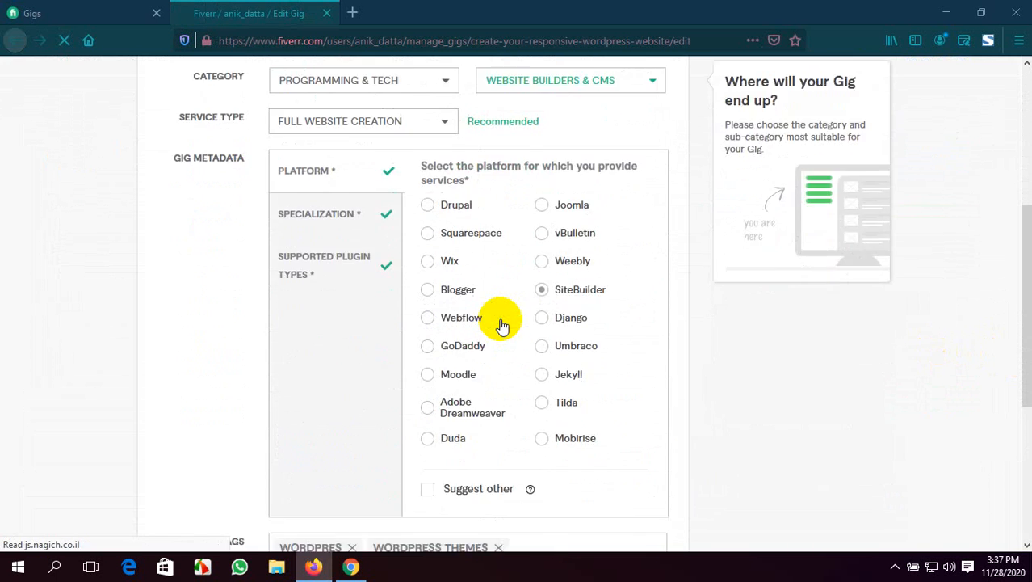
pyautogui.scroll(-3, 502, 323)
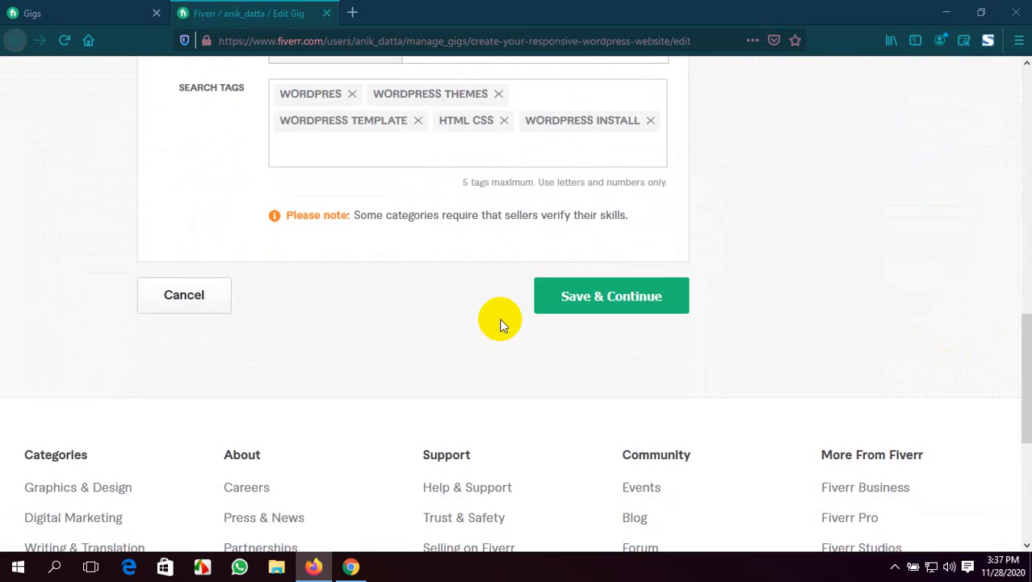
pyautogui.click(78, 23)
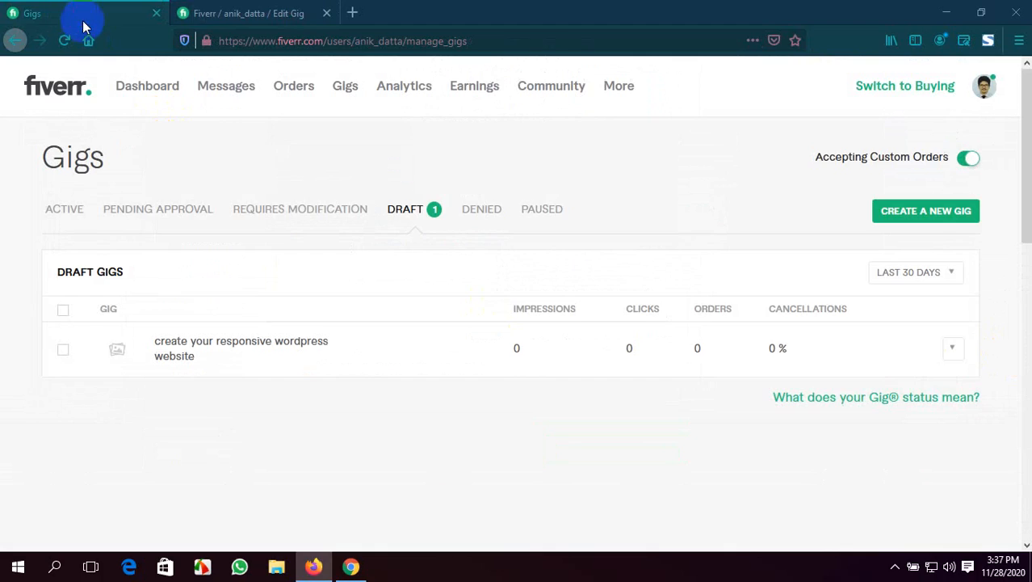
# Switch to the Google Meet call in Chrome, present the entire screen and hide the screen-sharing notice
pyautogui.click(350, 566)
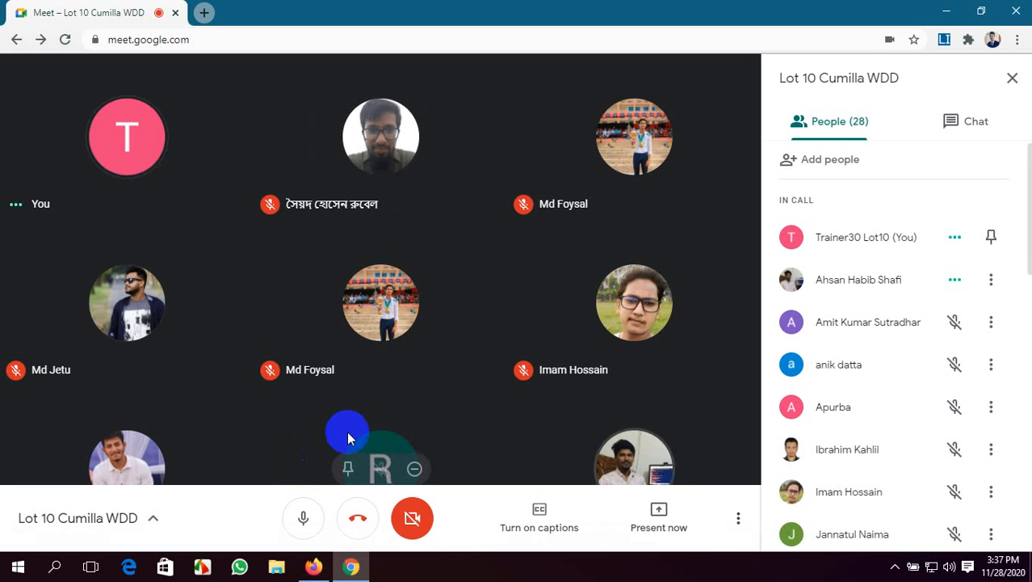
pyautogui.click(663, 517)
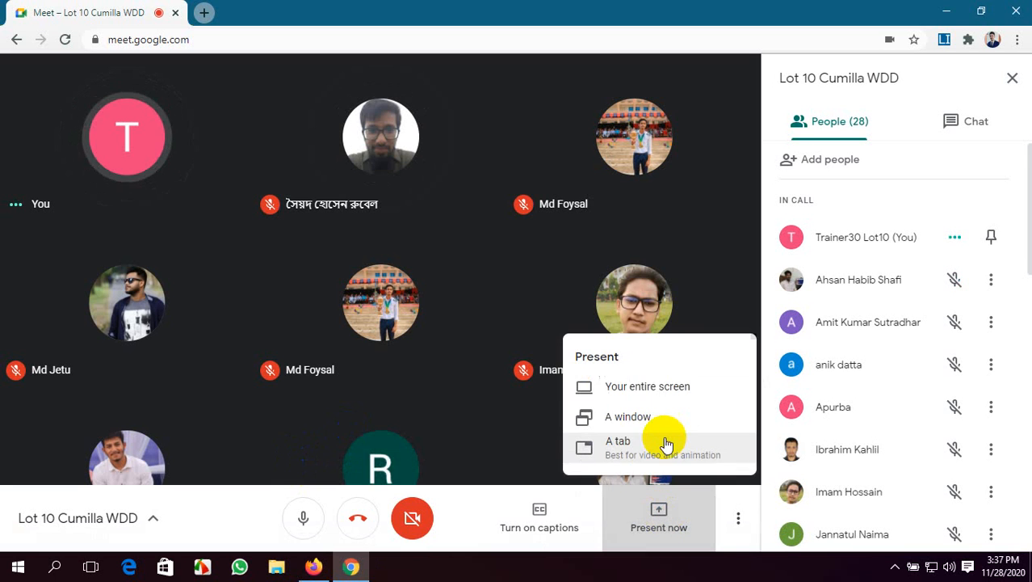
pyautogui.click(664, 390)
pyautogui.click(525, 235)
pyautogui.click(638, 363)
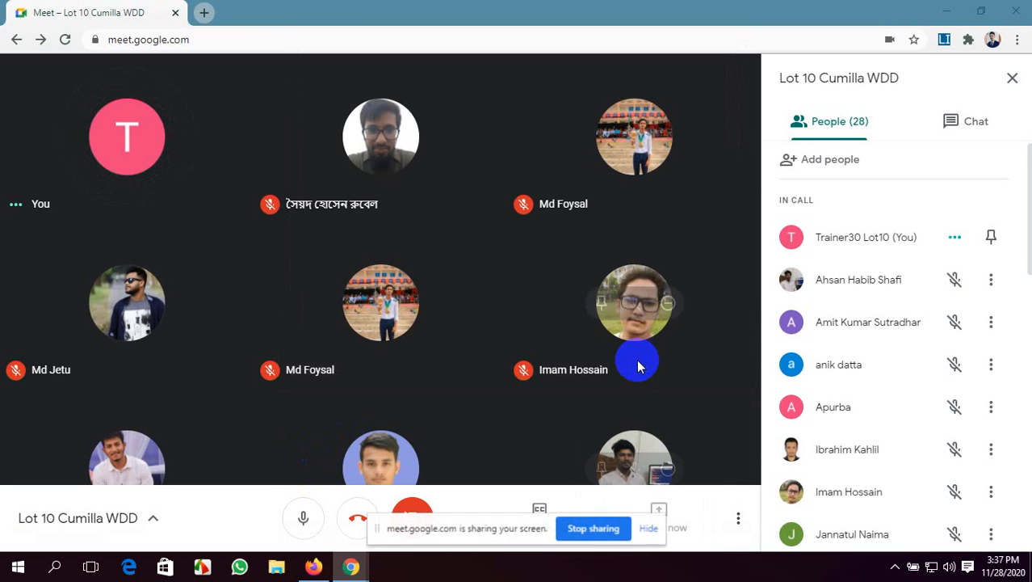
pyautogui.click(647, 527)
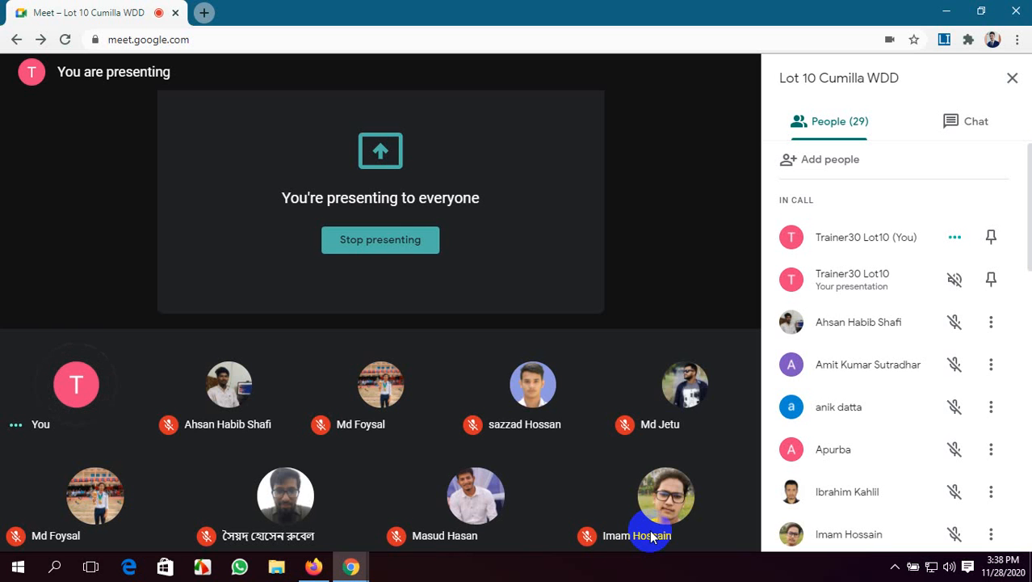
pyautogui.moveTo(685, 523)
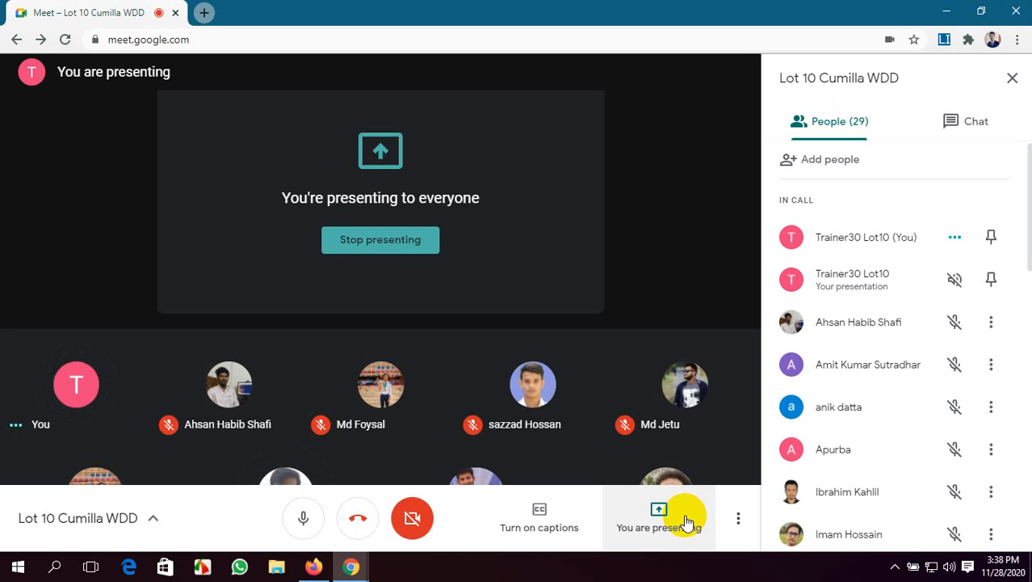
# Switch to the Fiverr Gigs page in Firefox, reopen the draft WordPress gig for editing and close its older duplicate tab
pyautogui.click(321, 569)
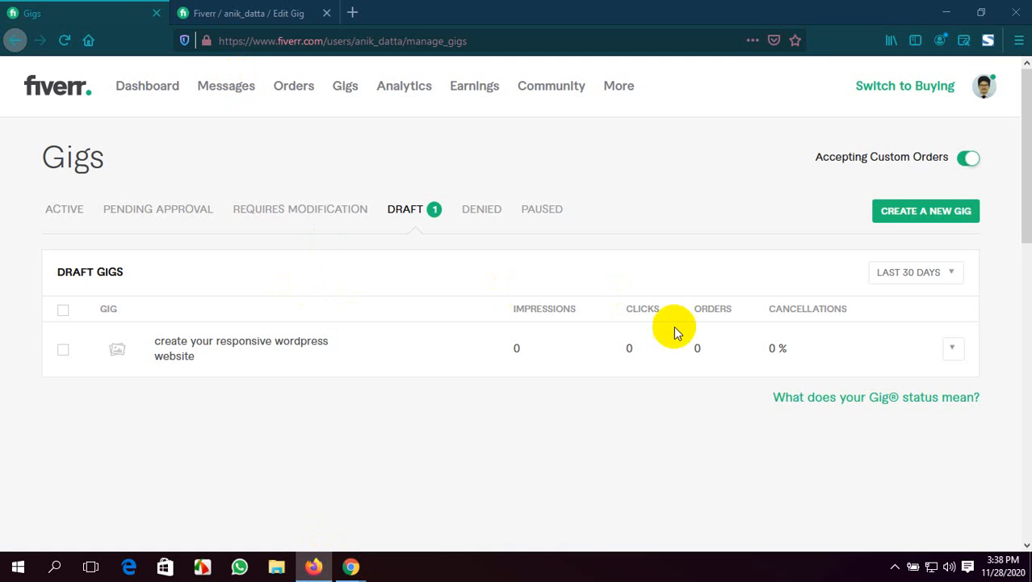
pyautogui.scroll(-1, 245, 324)
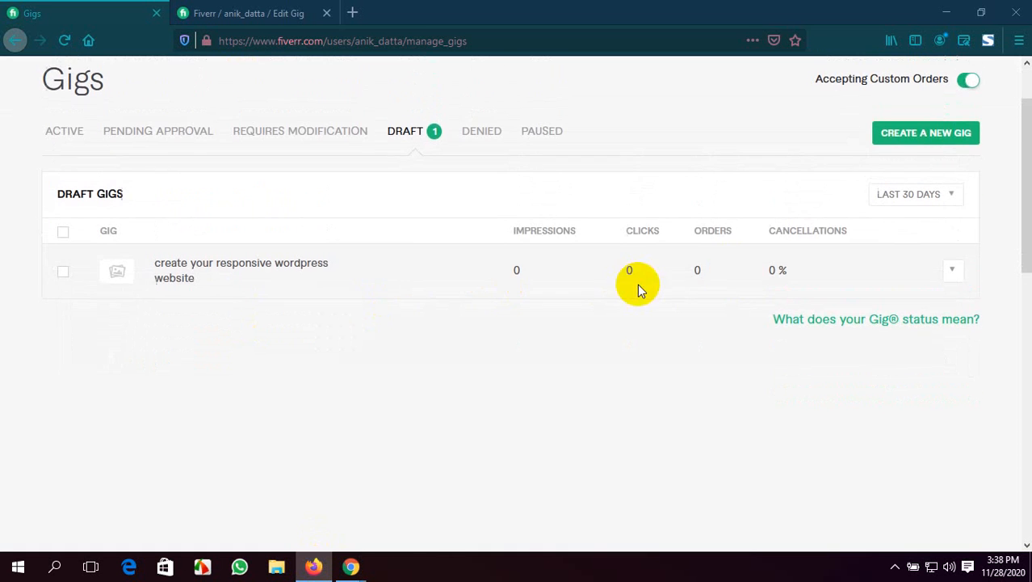
pyautogui.click(949, 275)
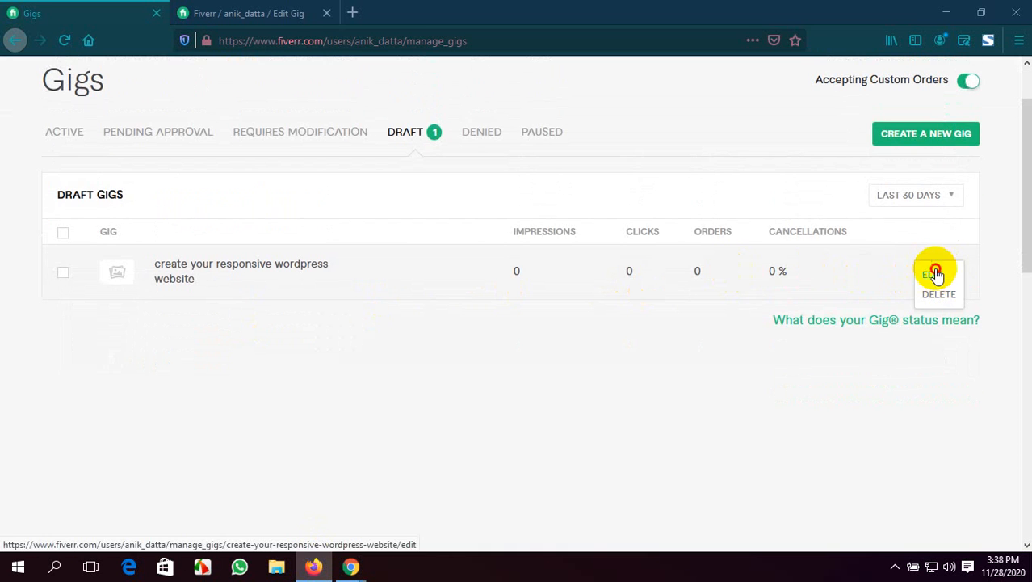
pyautogui.click(932, 272)
pyautogui.click(440, 7)
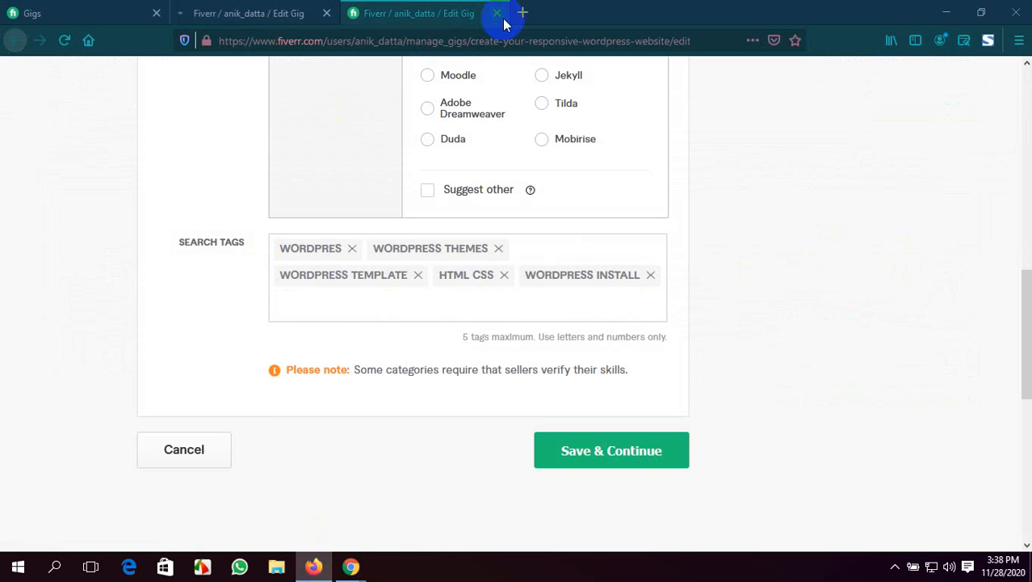
pyautogui.click(496, 13)
pyautogui.scroll(-2, 426, 249)
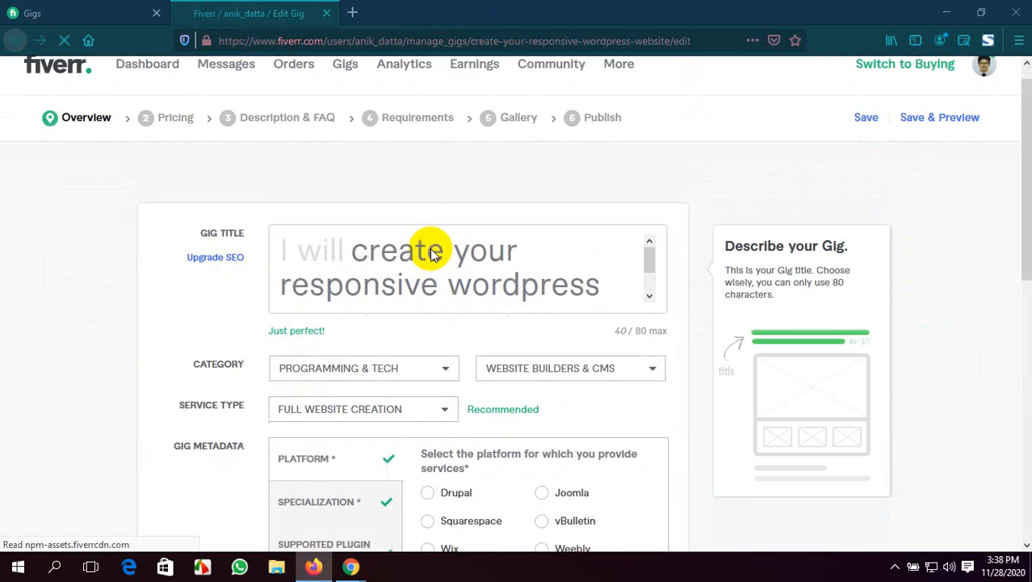
# Replace the HTML CSS search tag of the gig with "DIVI Theme"
pyautogui.scroll(-1, 437, 249)
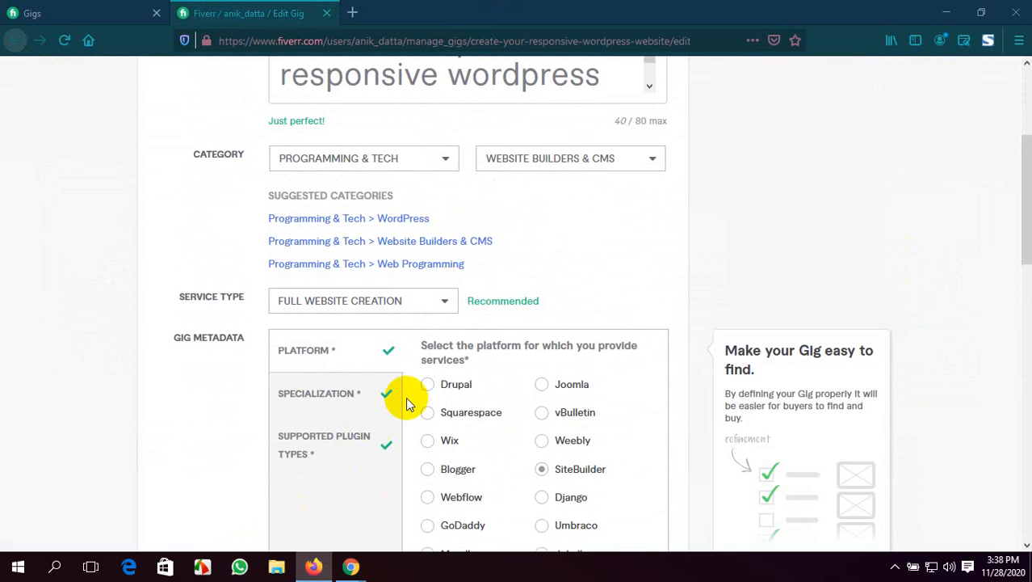
pyautogui.scroll(-5, 463, 374)
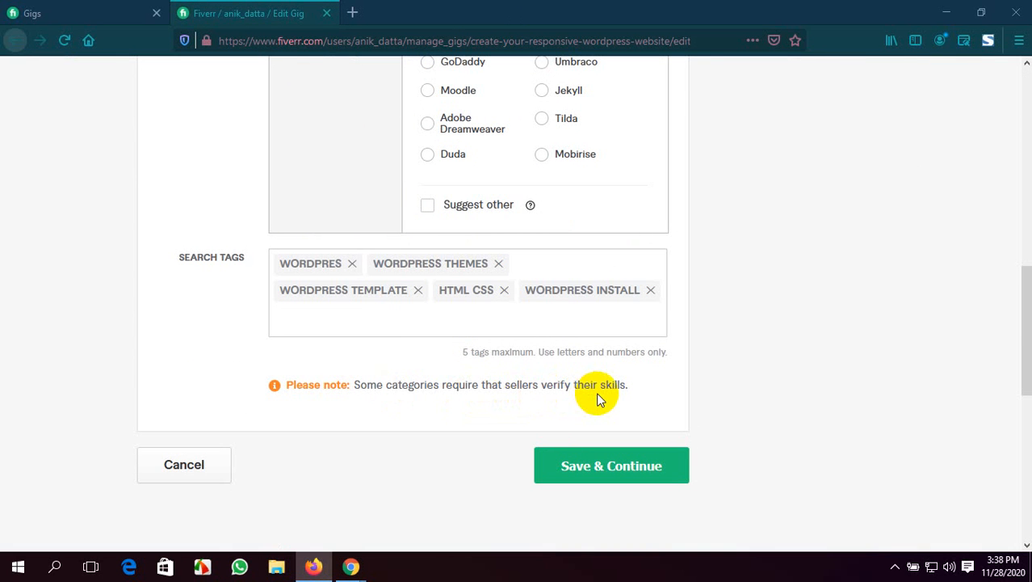
pyautogui.scroll(10, 603, 393)
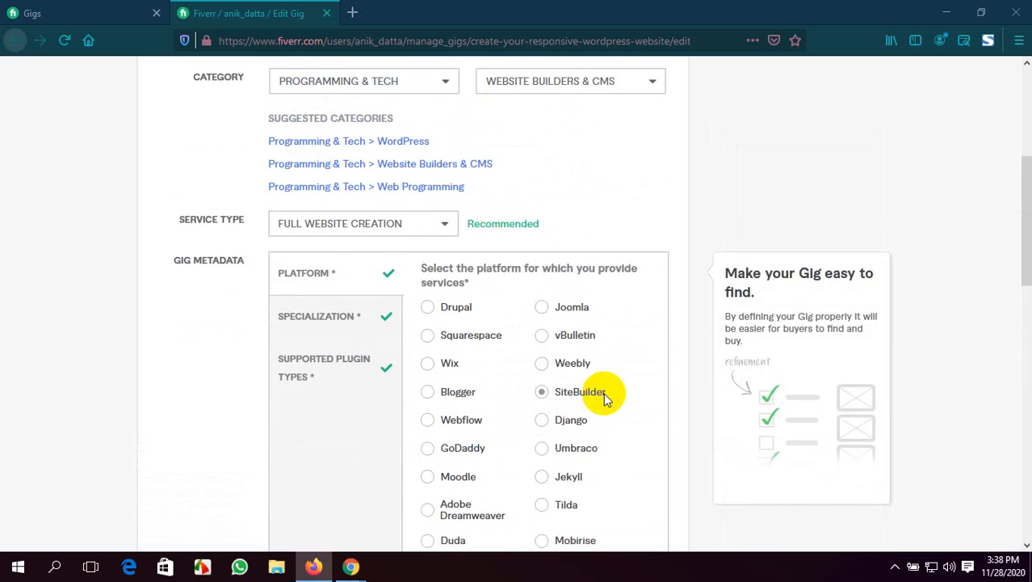
pyautogui.scroll(-2, 570, 386)
pyautogui.scroll(-3, 573, 391)
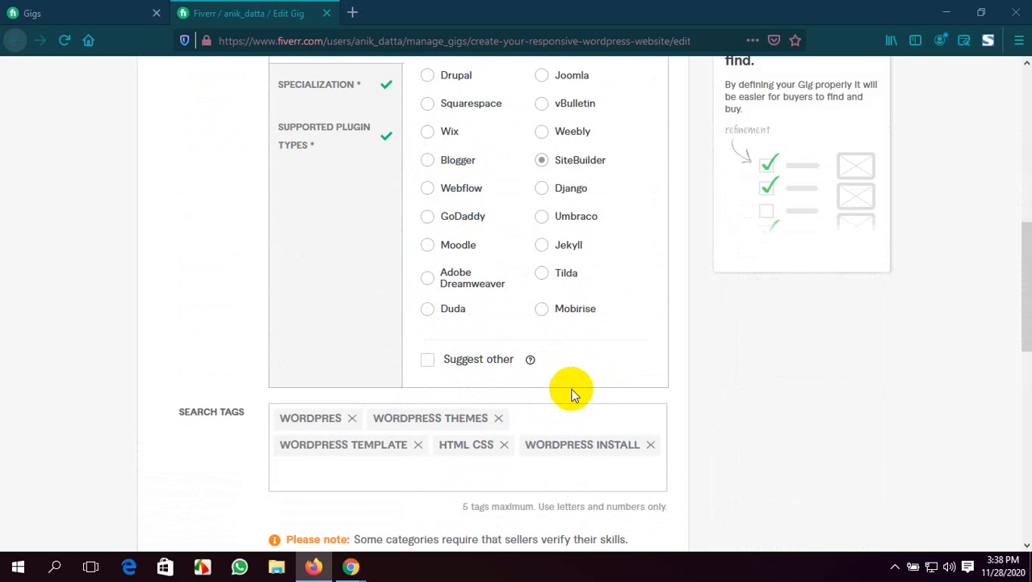
pyautogui.moveTo(525, 424)
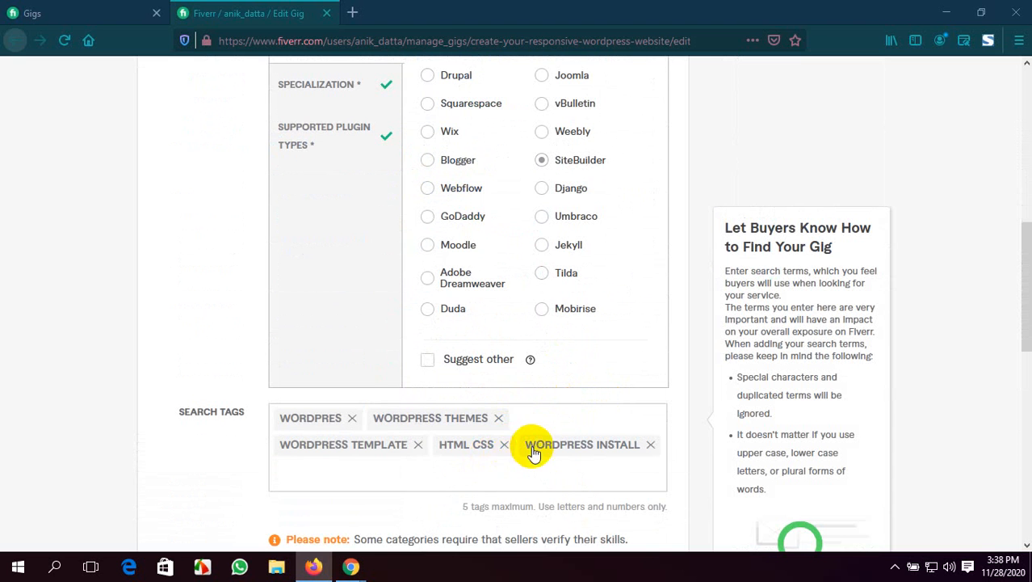
pyautogui.click(504, 445)
pyautogui.click(606, 446)
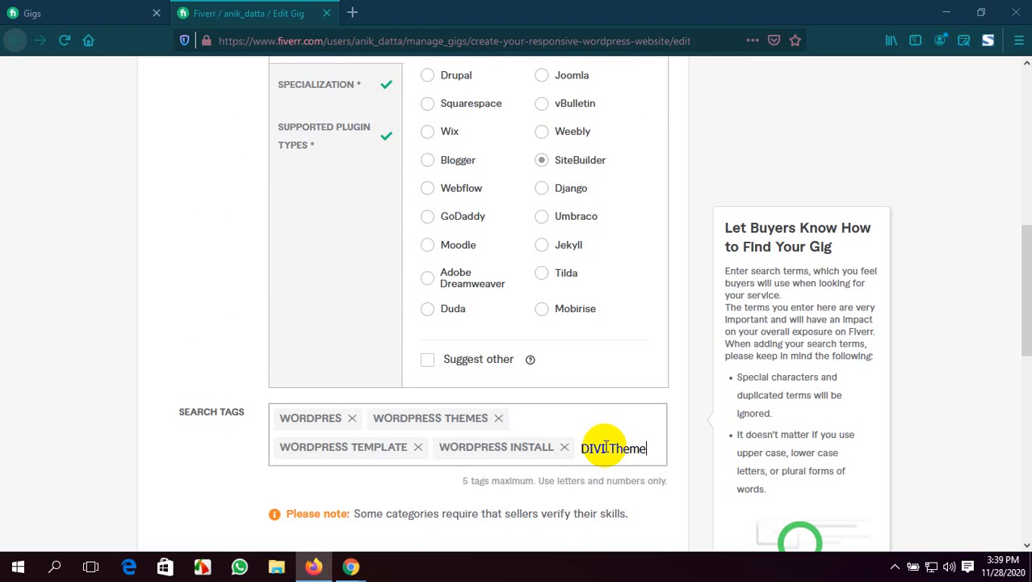
pyautogui.press('Return')
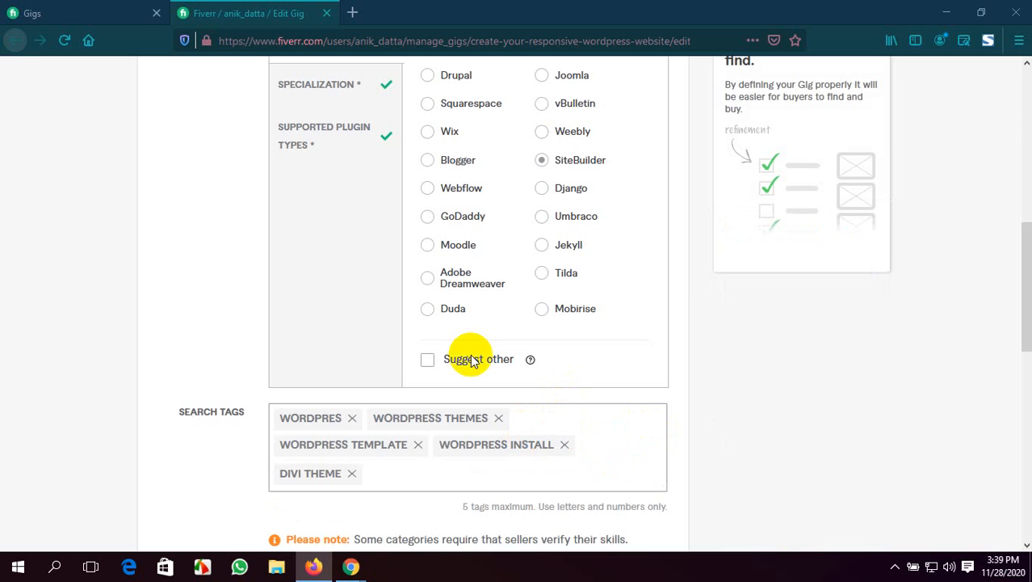
# Change the gig's service type to Customization
pyautogui.scroll(2, 473, 360)
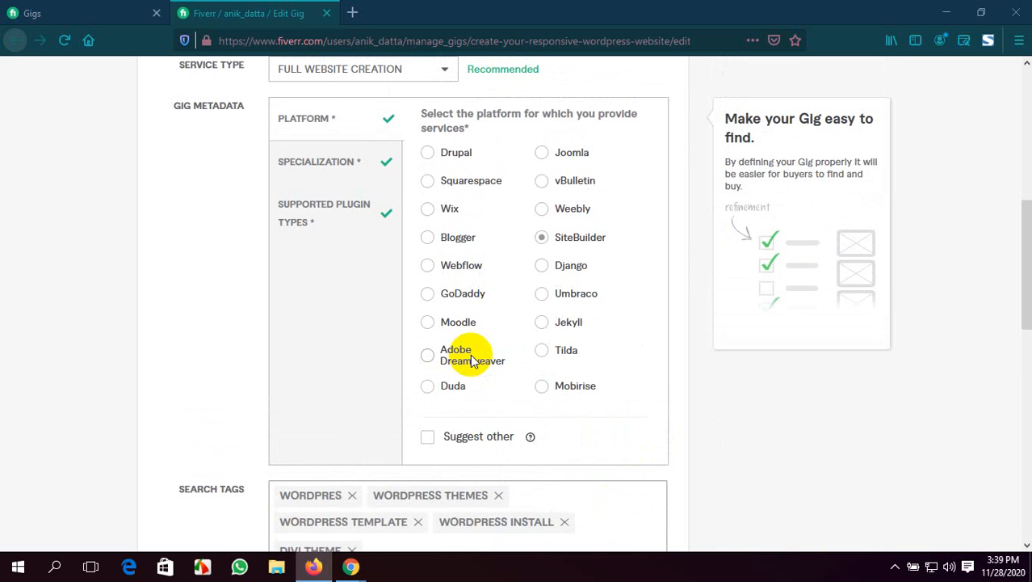
pyautogui.scroll(4, 471, 352)
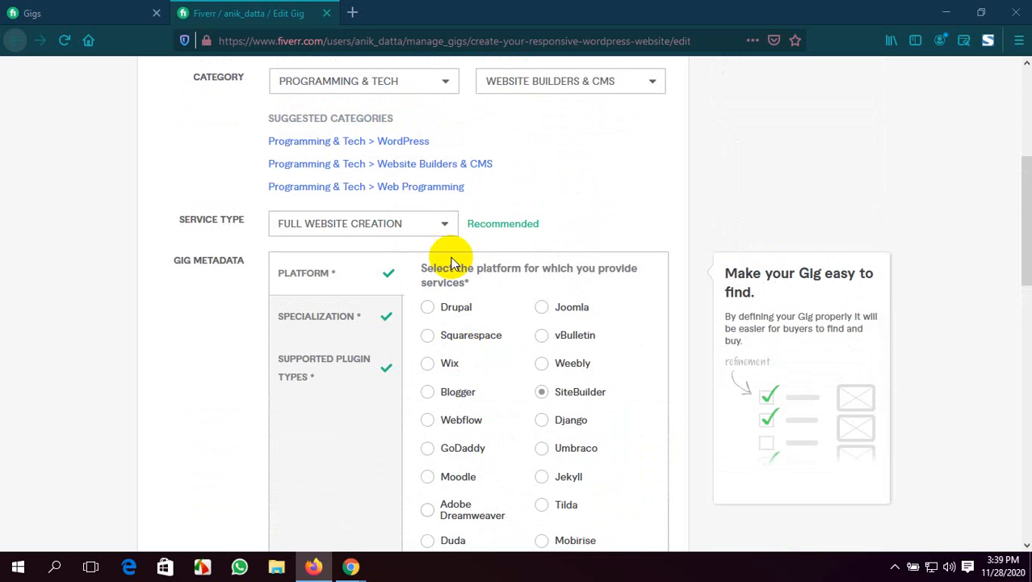
pyautogui.click(444, 231)
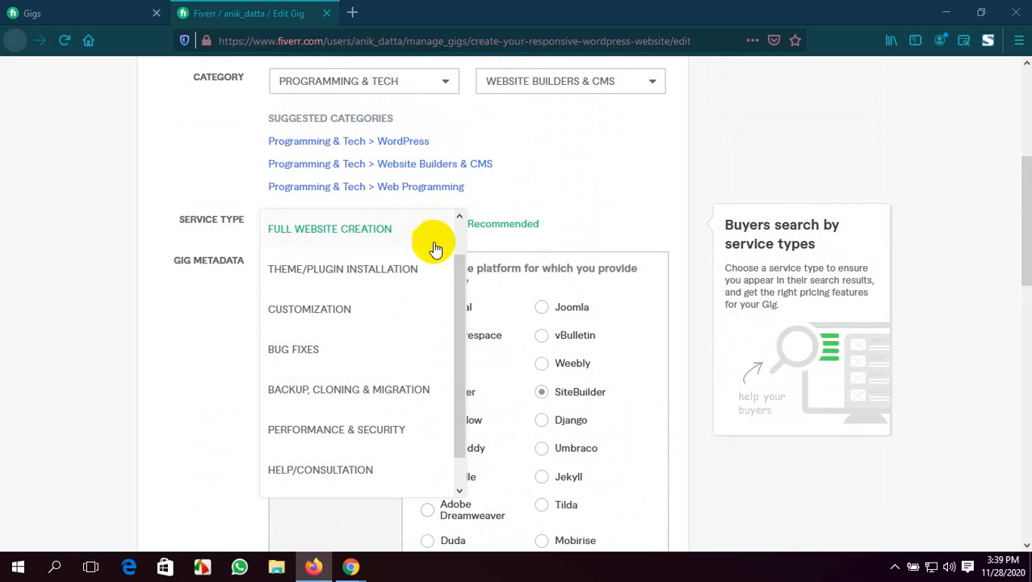
pyautogui.click(409, 307)
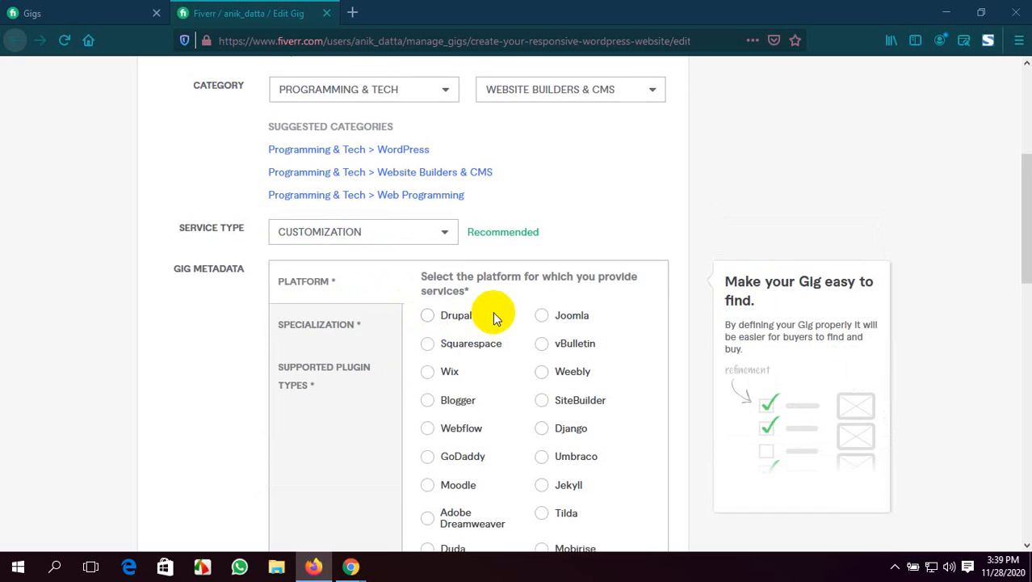
# Review the subcategories available under Programming & Tech, keeping Website Builders & CMS selected
pyautogui.scroll(4, 492, 315)
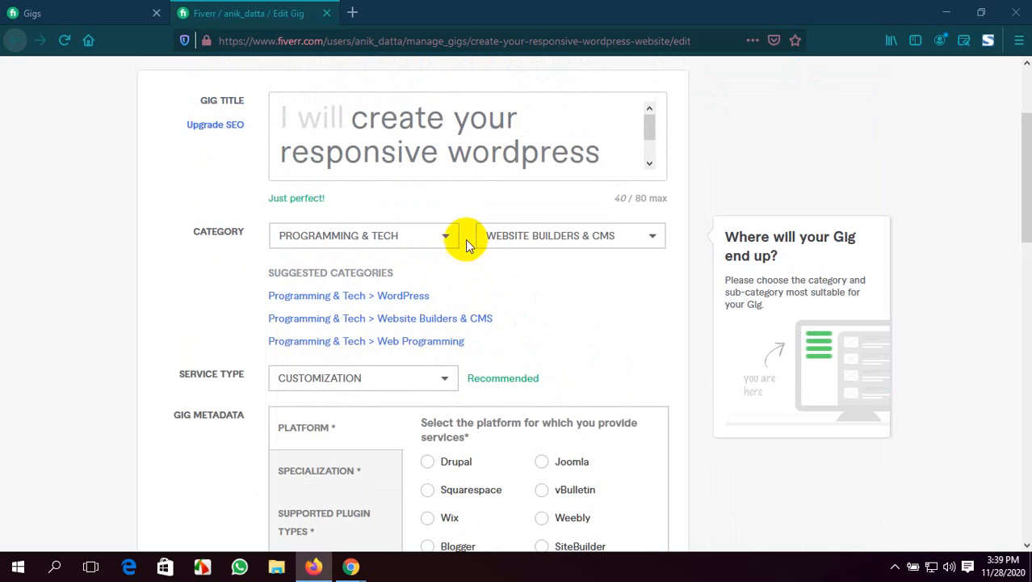
pyautogui.click(631, 240)
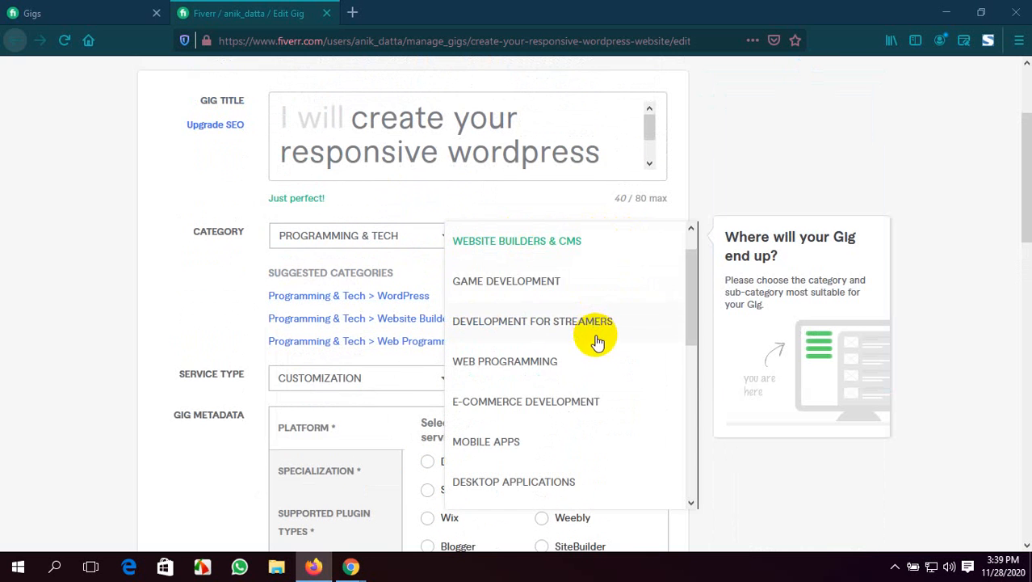
pyautogui.scroll(-2, 597, 343)
pyautogui.scroll(3, 597, 342)
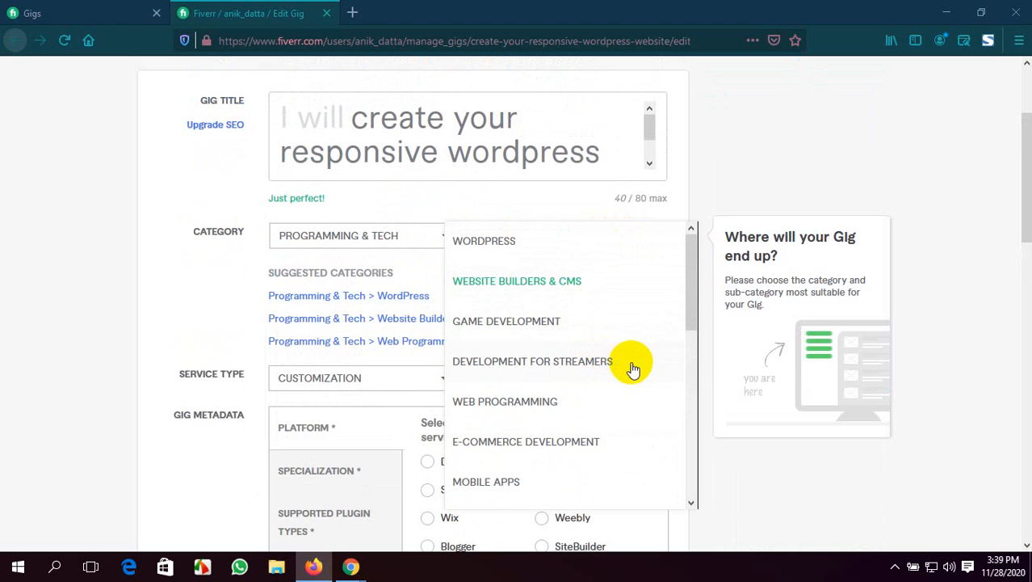
pyautogui.scroll(-2, 630, 365)
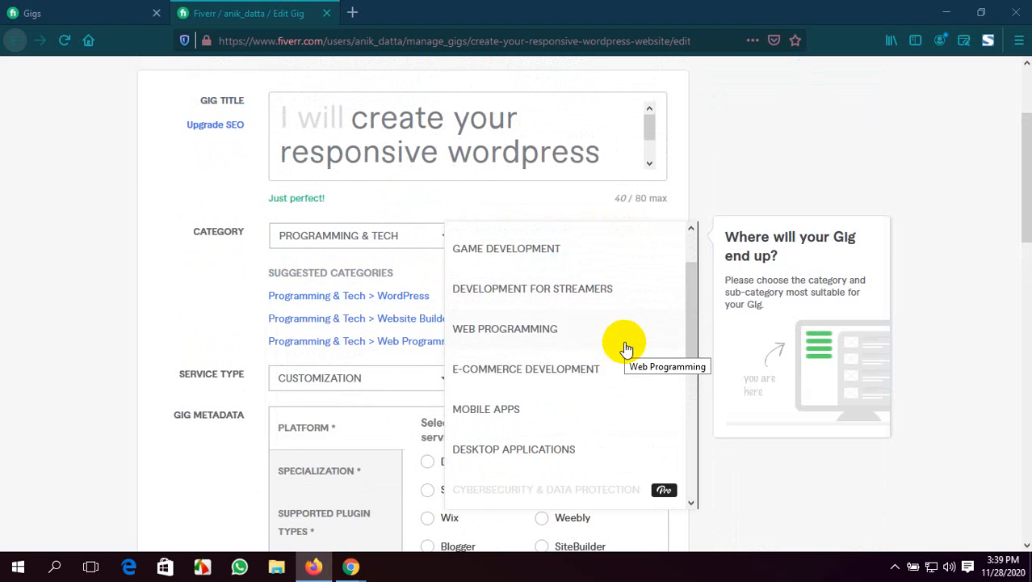
pyautogui.scroll(-3, 626, 348)
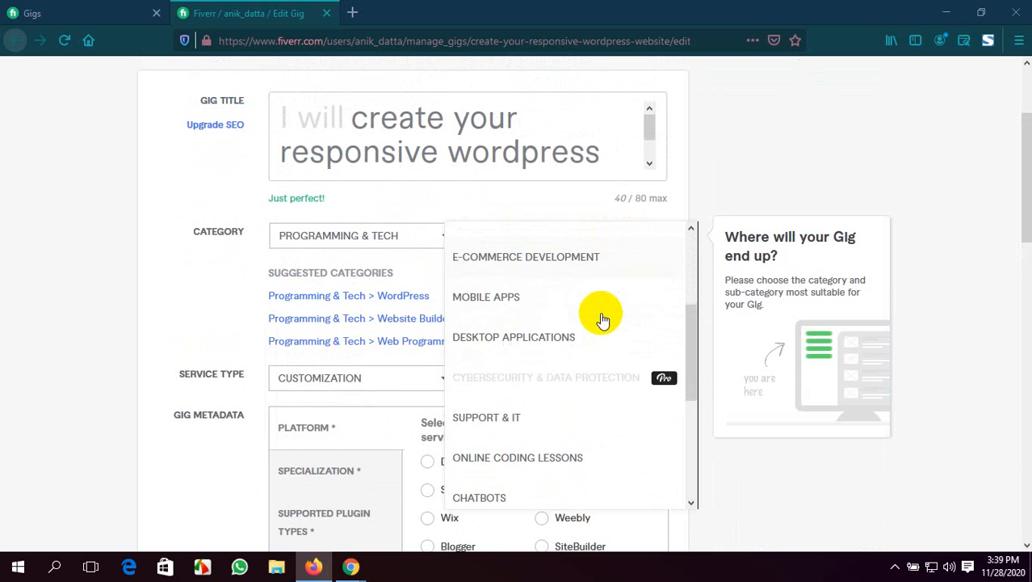
pyautogui.scroll(-1, 602, 319)
pyautogui.scroll(-4, 602, 319)
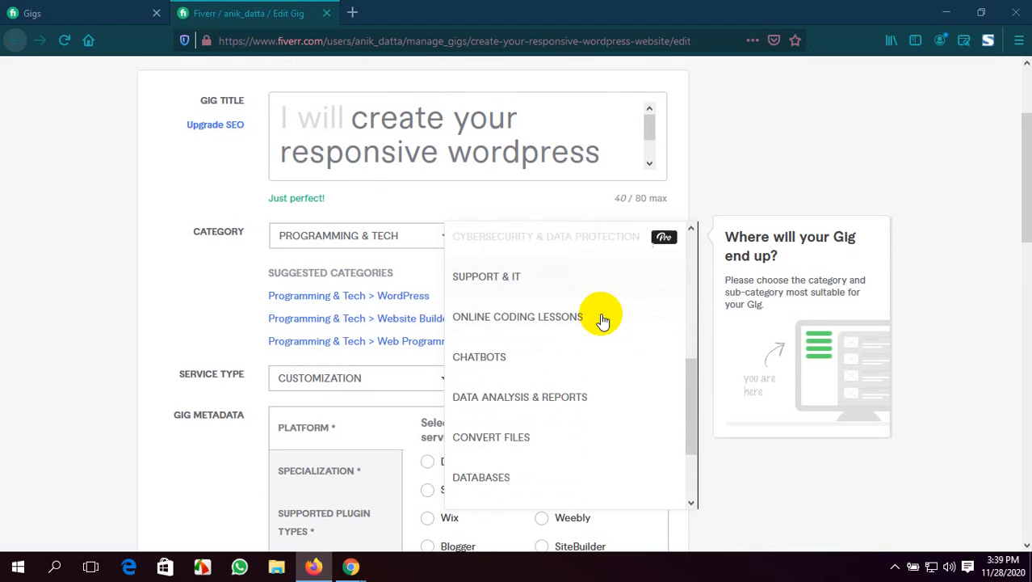
pyautogui.scroll(-2, 602, 320)
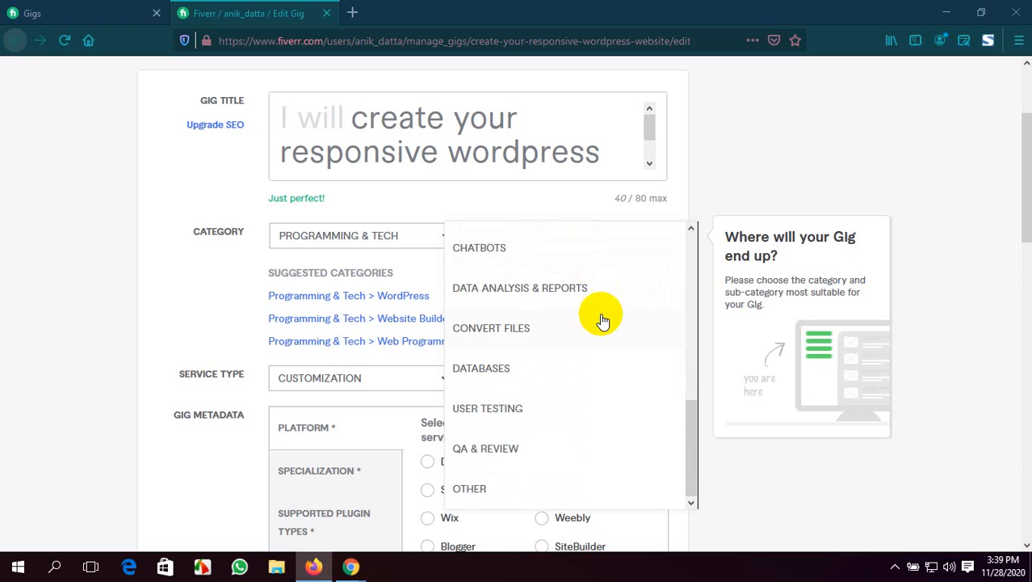
pyautogui.scroll(9, 602, 321)
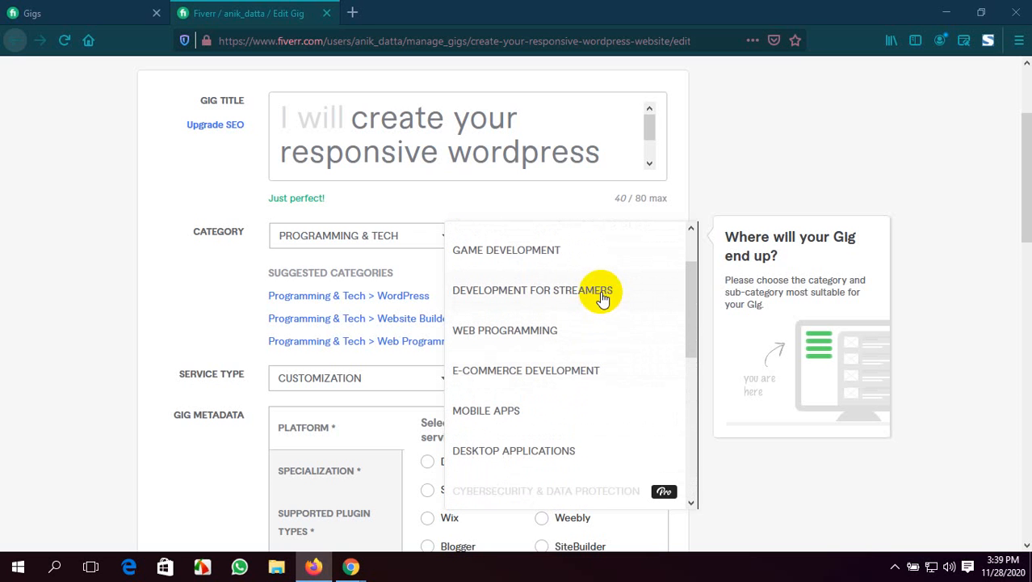
pyautogui.scroll(2, 591, 267)
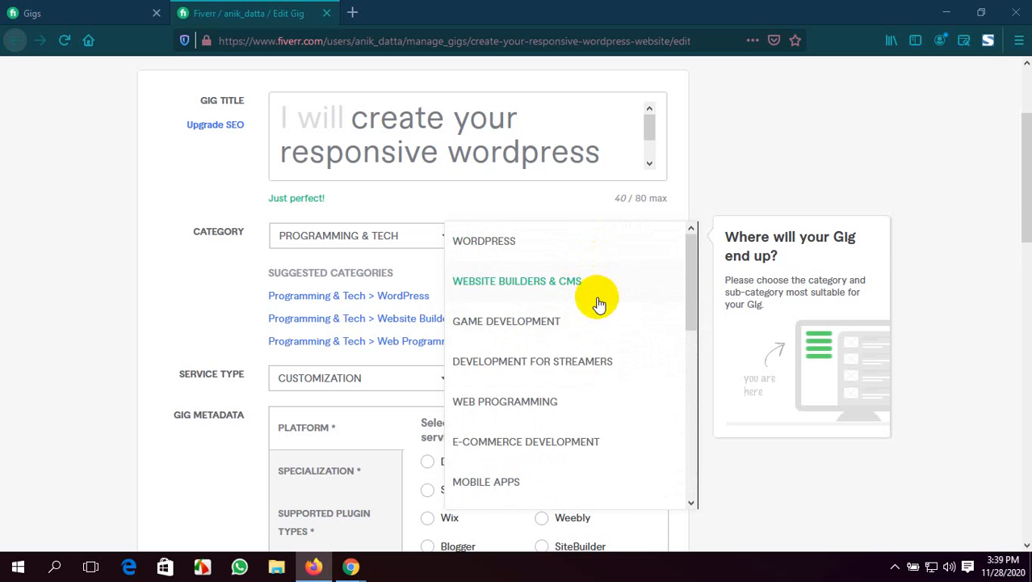
pyautogui.click(592, 282)
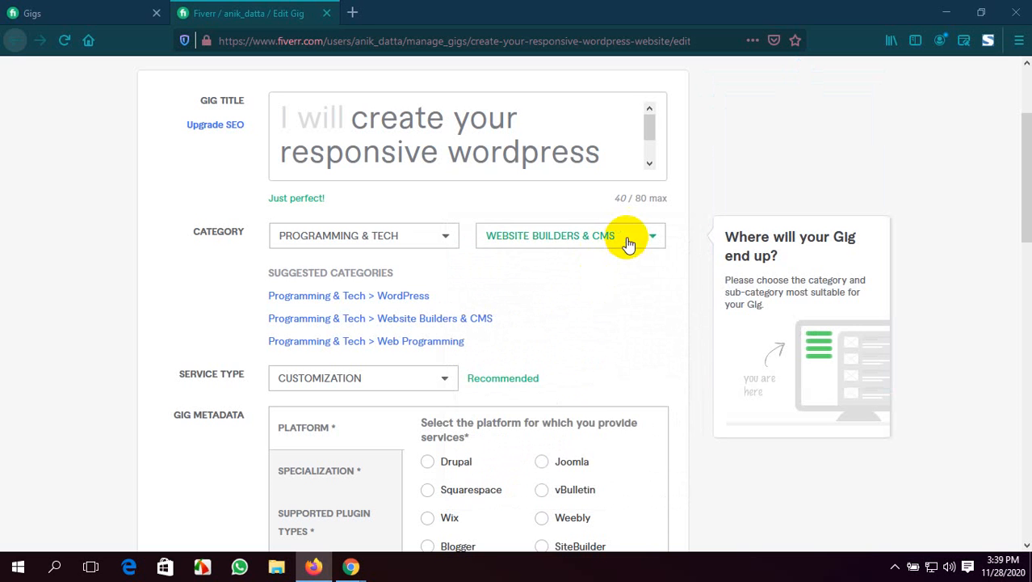
# Set the gig's subcategory to WordPress and try to save and continue from the overview
pyautogui.click(626, 241)
pyautogui.scroll(1, 607, 269)
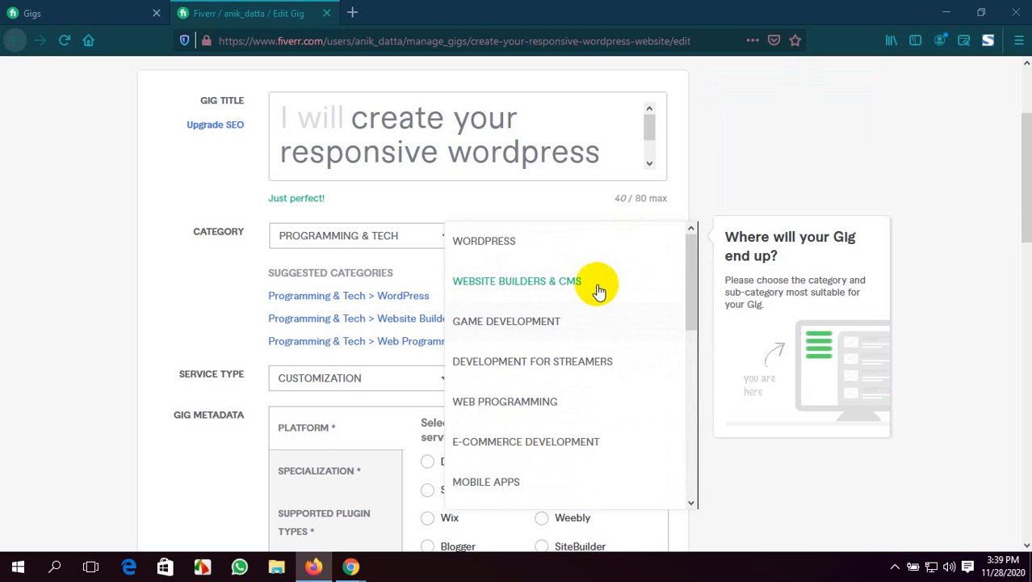
pyautogui.click(583, 242)
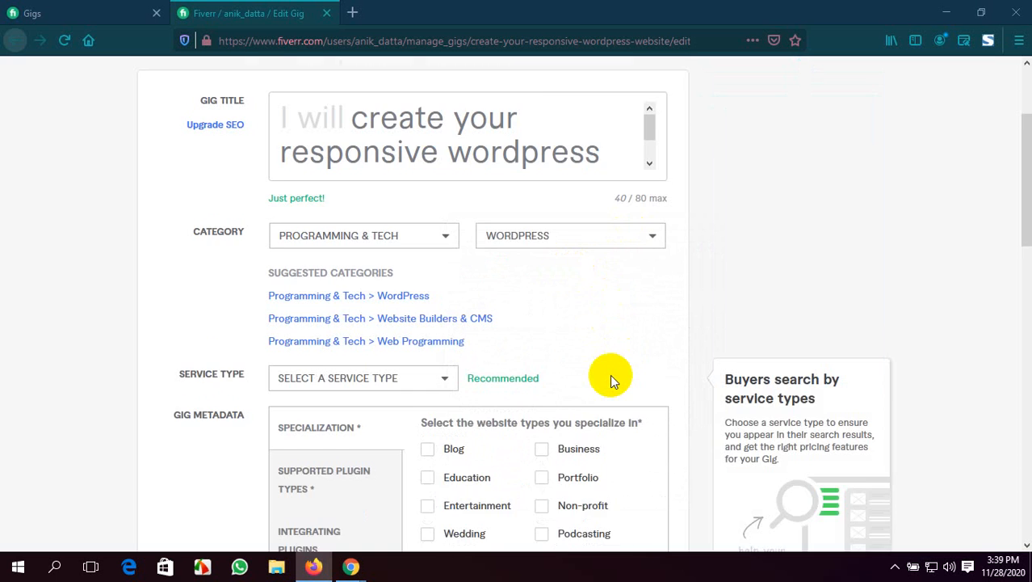
pyautogui.scroll(-5, 610, 374)
pyautogui.scroll(-5, 609, 374)
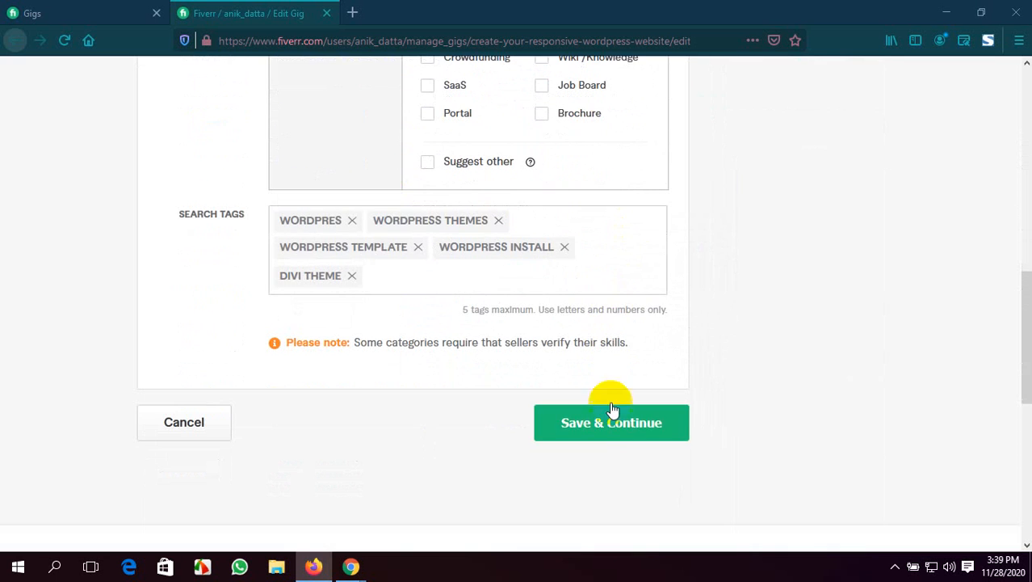
pyautogui.click(611, 424)
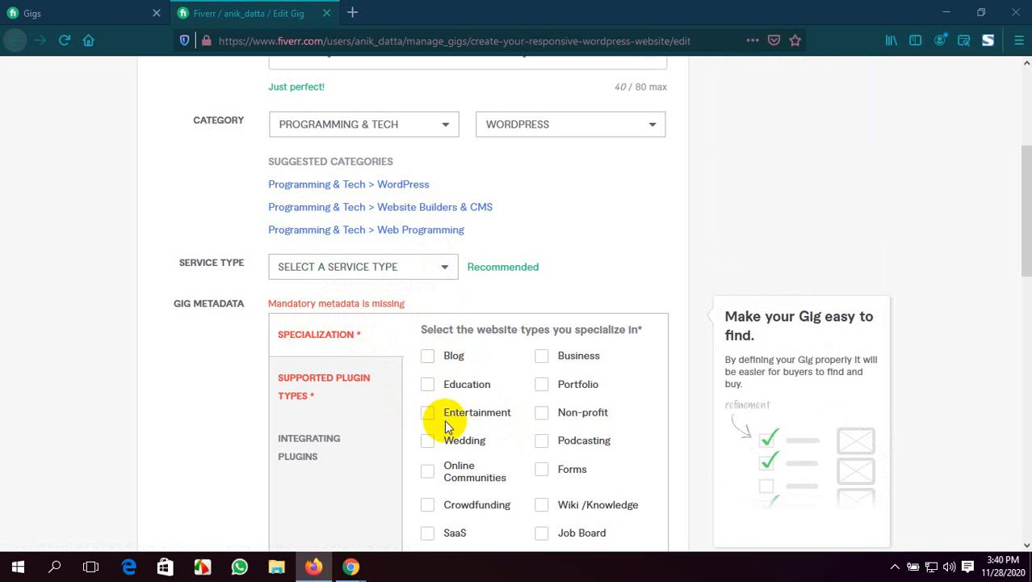
# Select every listed website type as a specialization in the gig metadata, from Blog and Business through Portal and Brochure, except Suggest other
pyautogui.scroll(-5, 525, 425)
pyautogui.scroll(3, 525, 426)
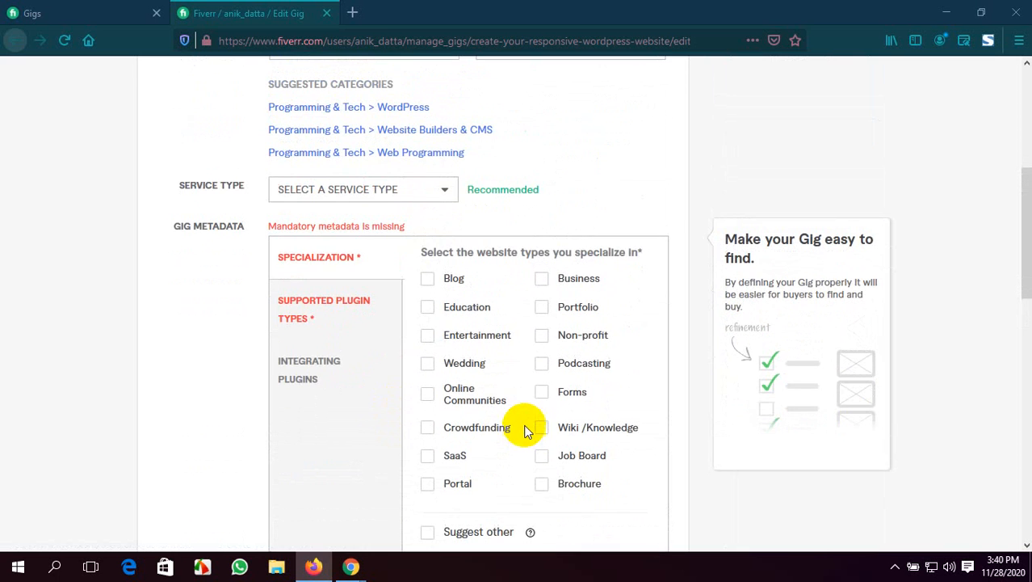
pyautogui.scroll(2, 508, 415)
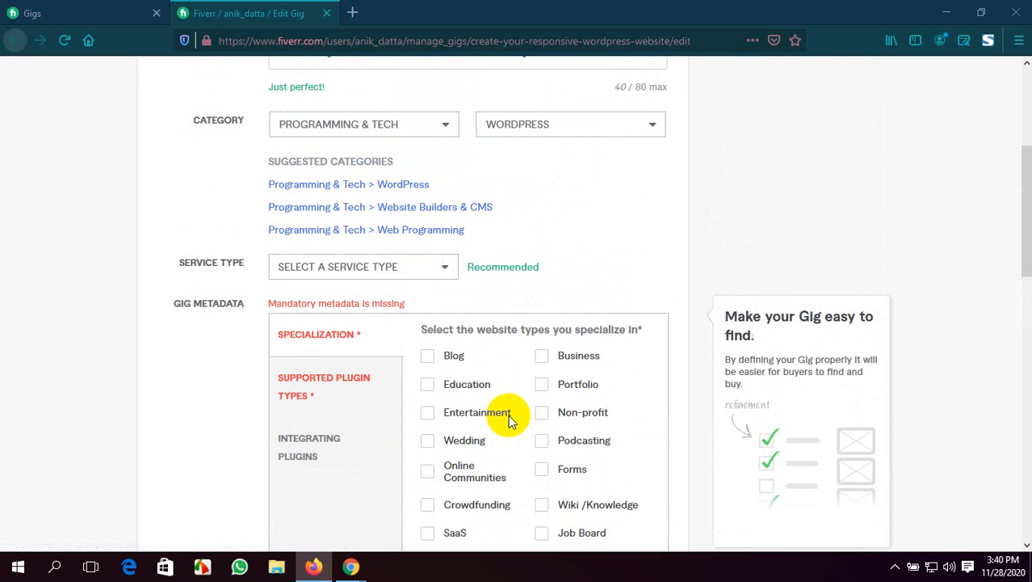
pyautogui.click(427, 357)
pyautogui.click(428, 384)
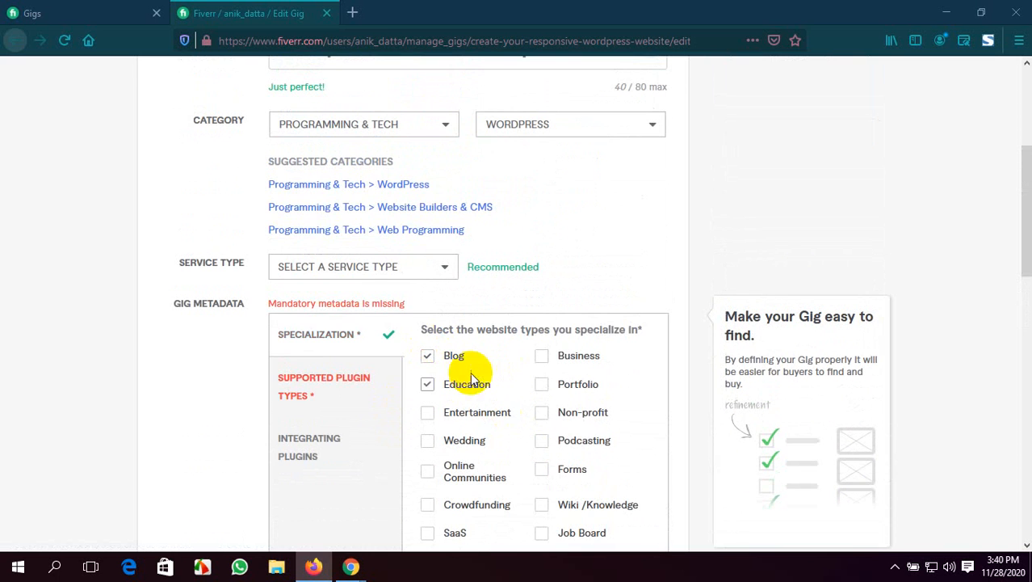
pyautogui.click(541, 358)
pyautogui.click(541, 385)
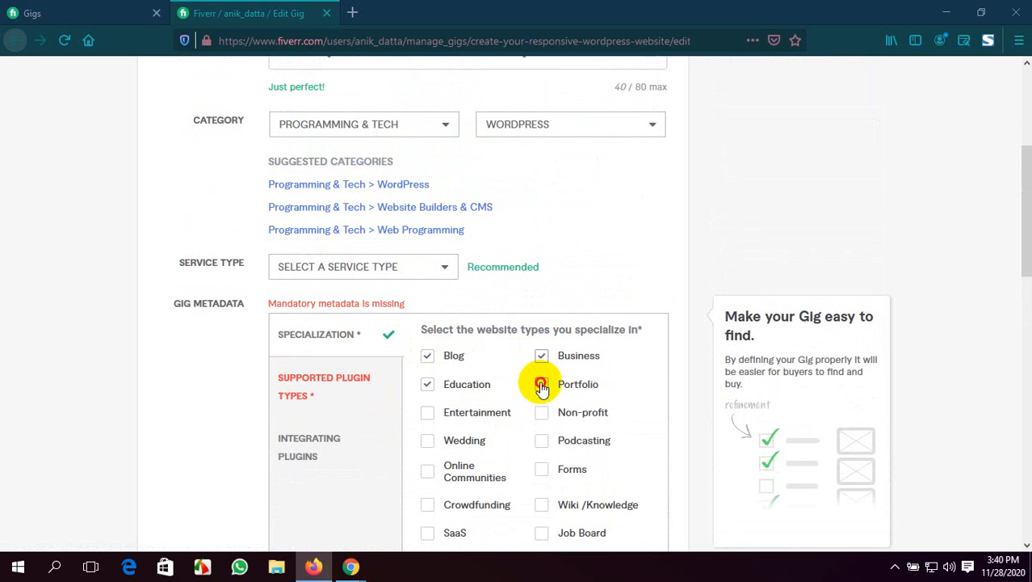
pyautogui.click(428, 416)
pyautogui.click(542, 412)
pyautogui.scroll(-3, 517, 395)
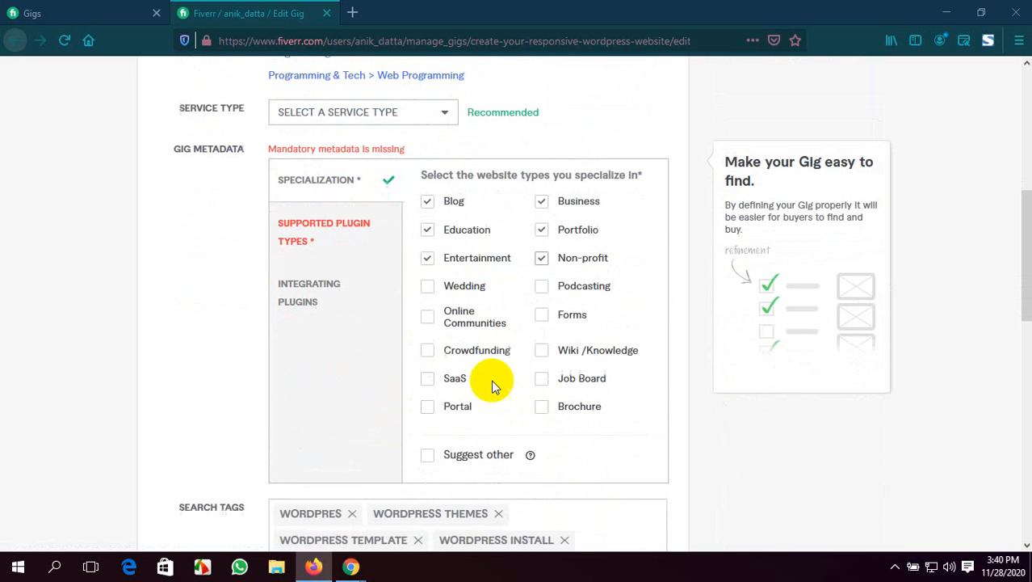
pyautogui.click(425, 290)
pyautogui.click(541, 289)
pyautogui.click(542, 315)
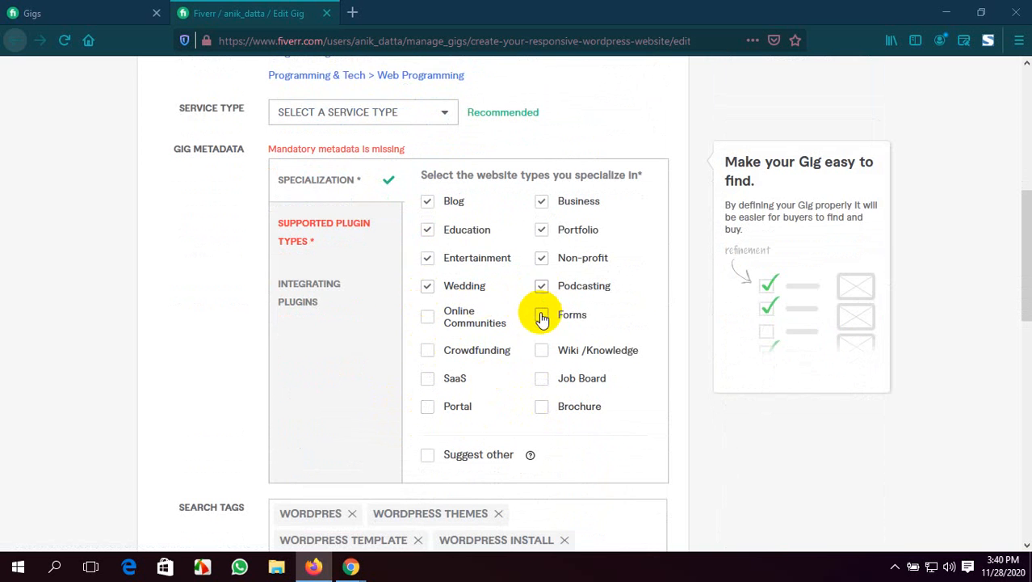
pyautogui.click(424, 318)
pyautogui.click(426, 349)
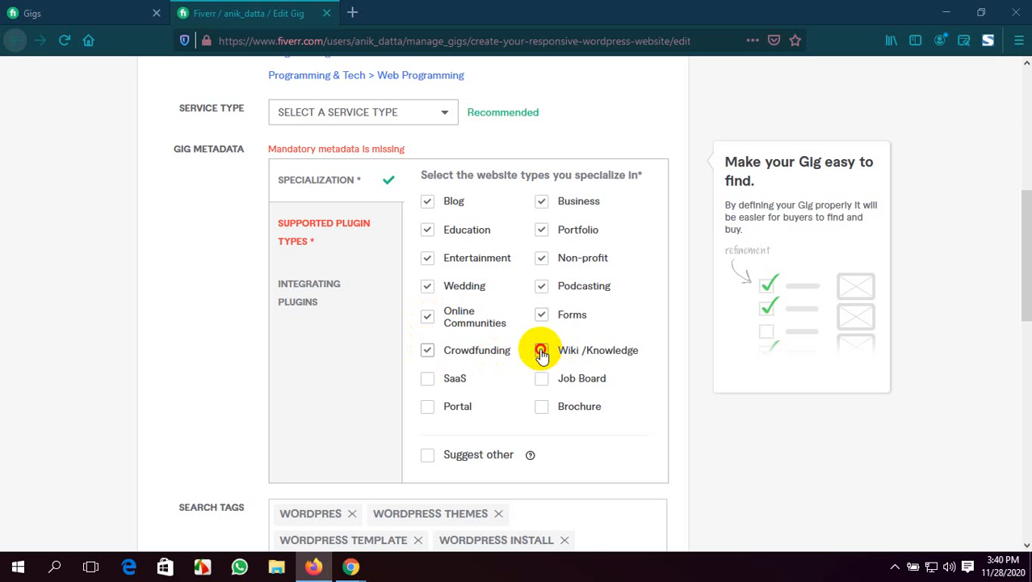
pyautogui.click(541, 352)
pyautogui.click(539, 378)
pyautogui.click(428, 381)
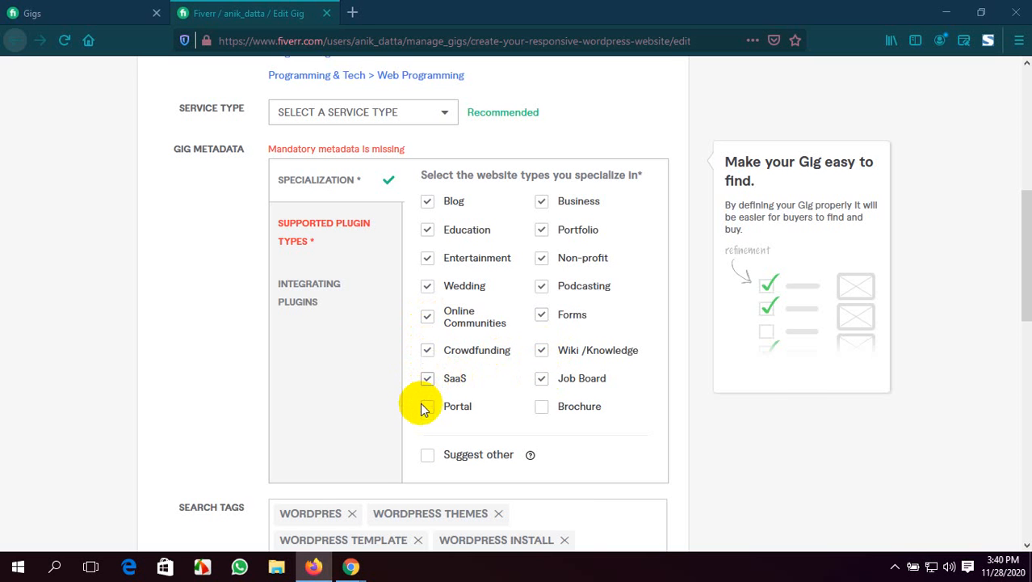
pyautogui.click(428, 408)
pyautogui.click(542, 406)
# Select every listed supported plugin type in the gig metadata, from Marketing and Payment through FAQ and Gallery, except Suggest other
pyautogui.scroll(-2, 484, 347)
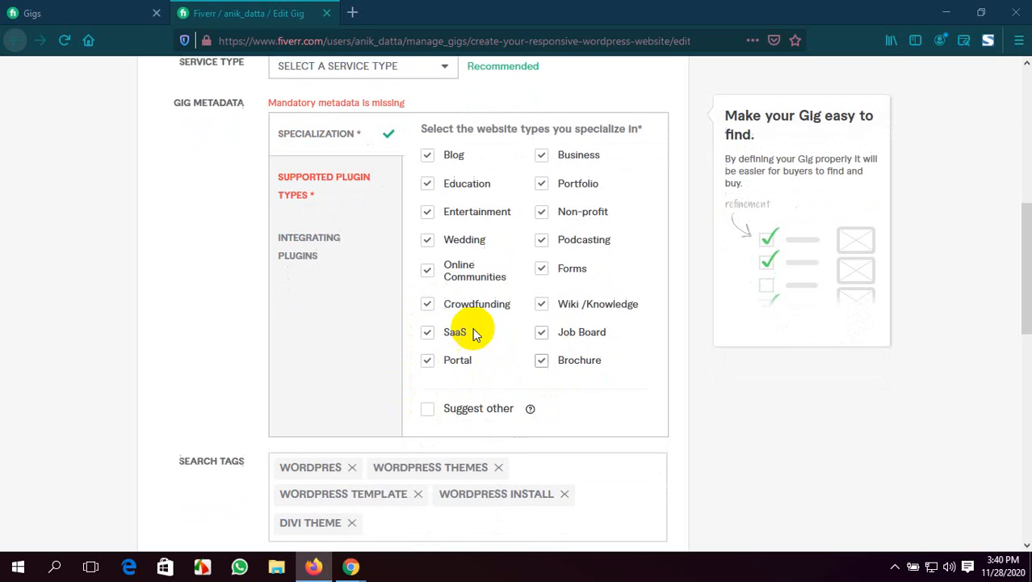
pyautogui.click(365, 226)
pyautogui.scroll(3, 412, 257)
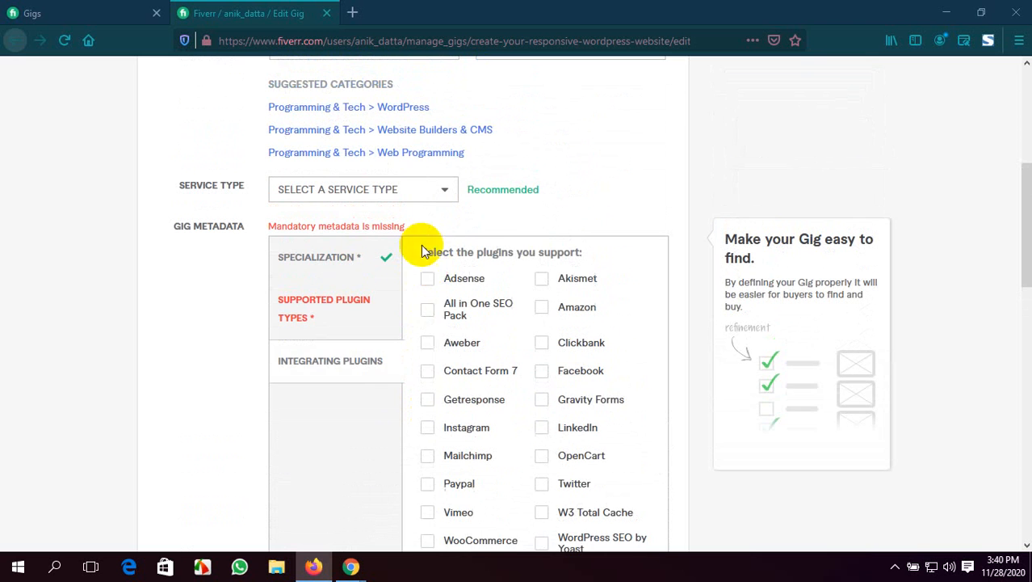
pyautogui.click(385, 317)
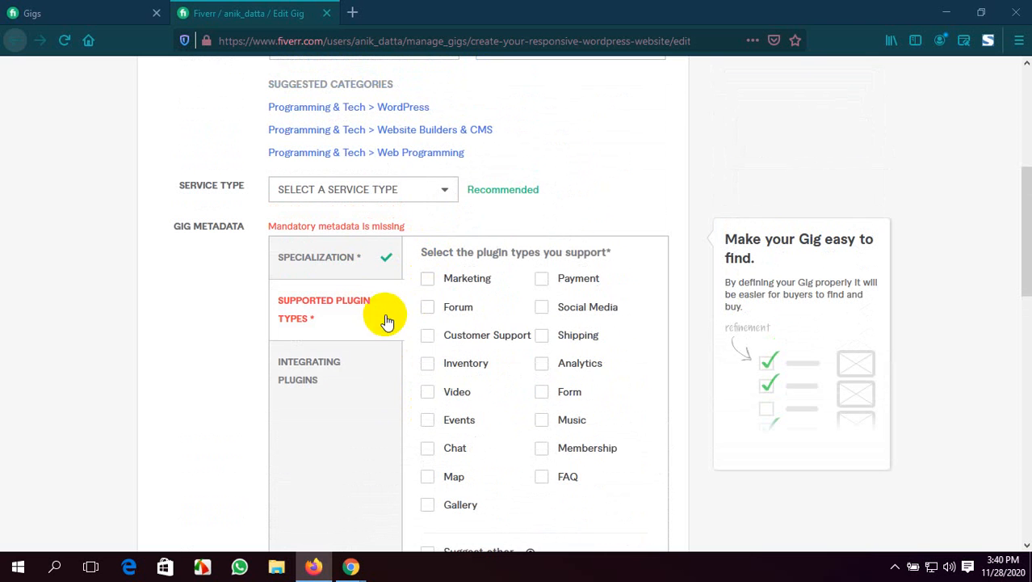
pyautogui.click(427, 281)
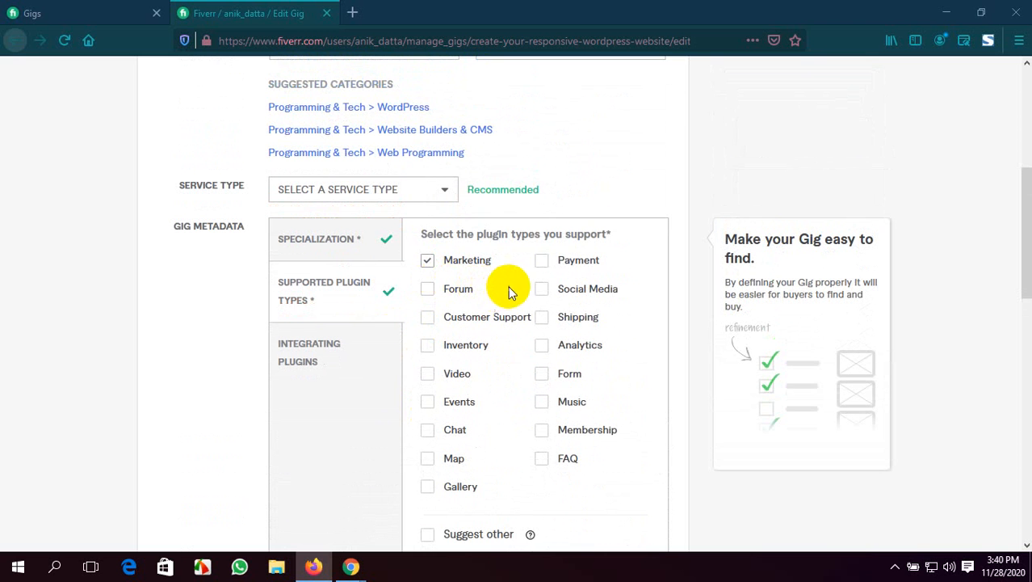
pyautogui.click(541, 260)
pyautogui.click(541, 289)
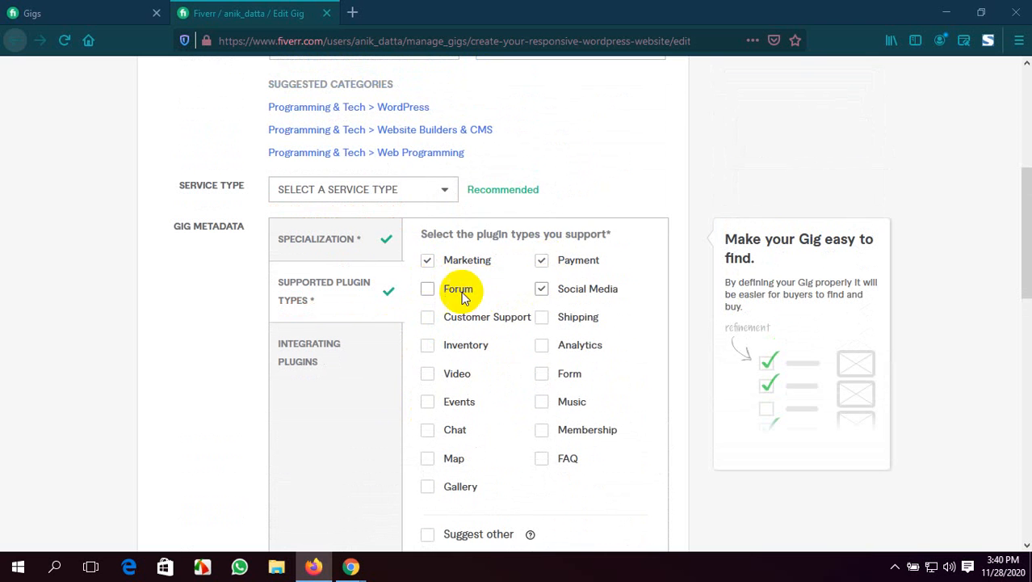
pyautogui.click(427, 288)
pyautogui.click(427, 317)
pyautogui.click(542, 317)
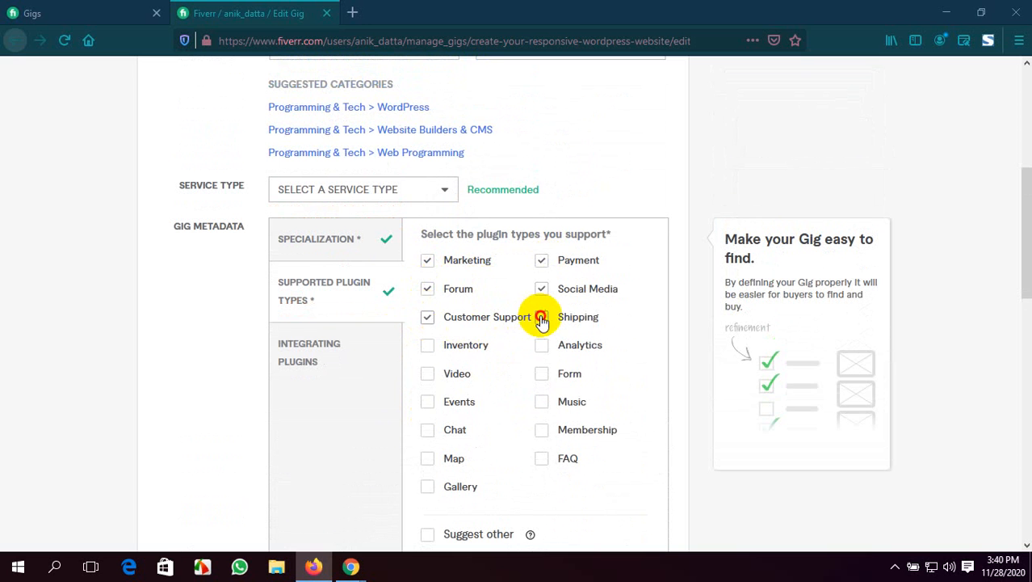
pyautogui.click(541, 345)
pyautogui.click(427, 347)
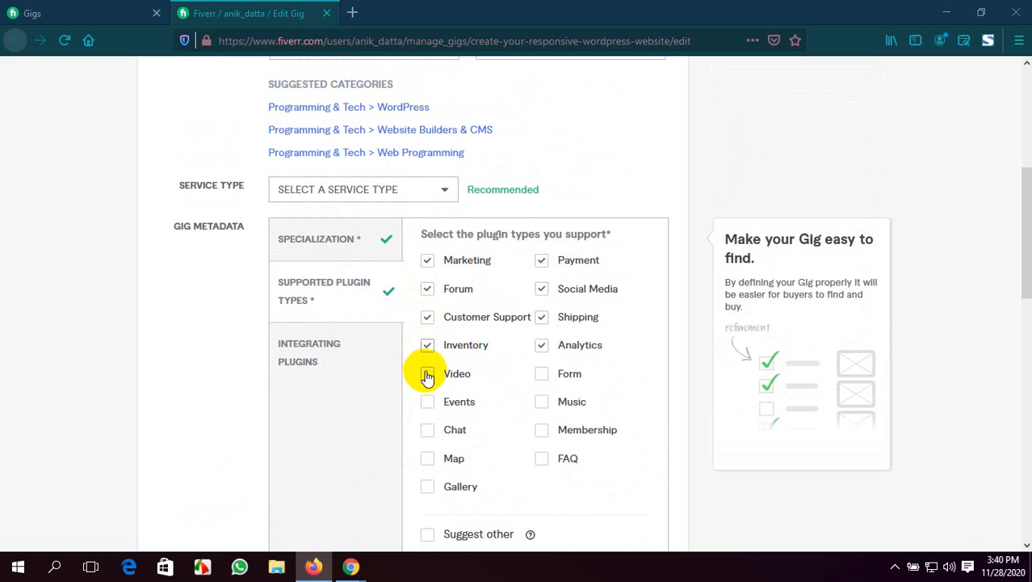
pyautogui.click(427, 374)
pyautogui.click(542, 373)
pyautogui.scroll(-1, 471, 365)
pyautogui.scroll(-3, 470, 365)
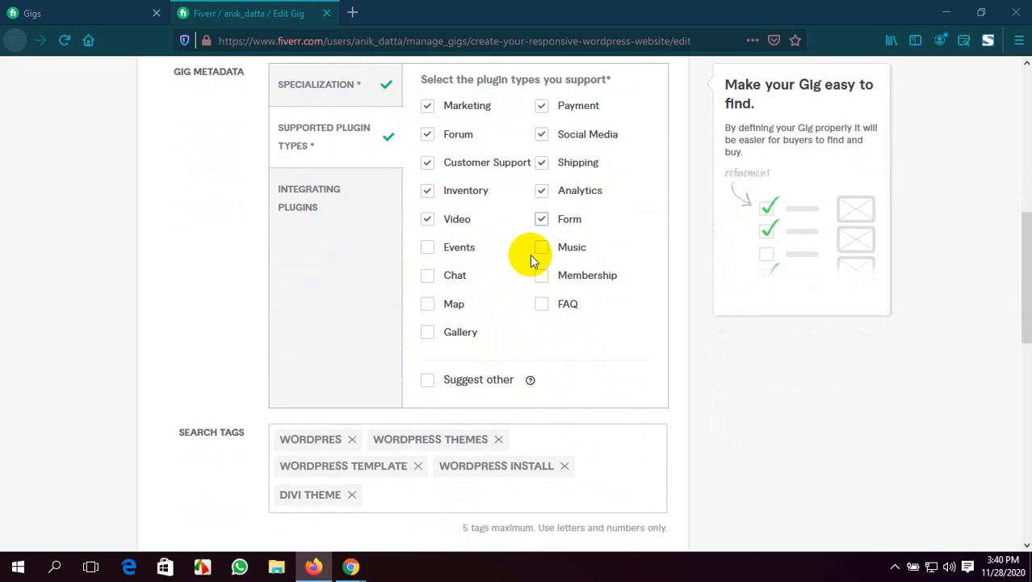
pyautogui.click(540, 248)
pyautogui.click(425, 279)
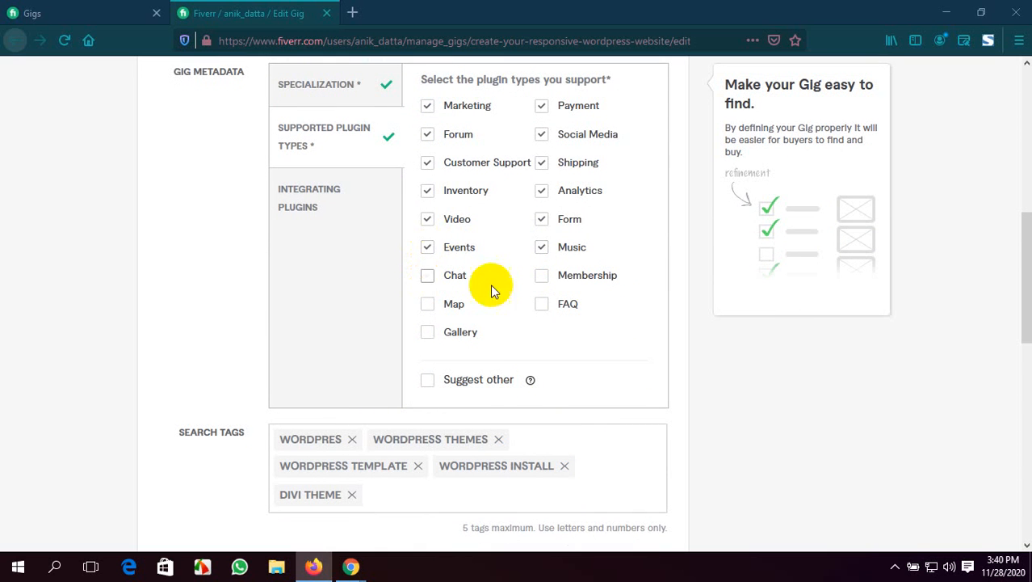
pyautogui.click(542, 279)
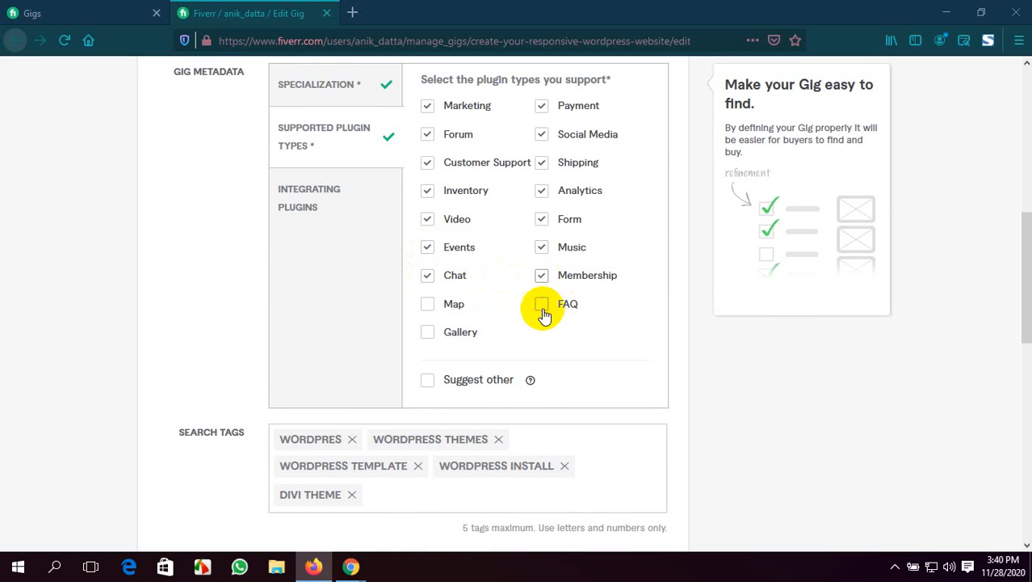
pyautogui.click(428, 306)
pyautogui.scroll(2, 480, 295)
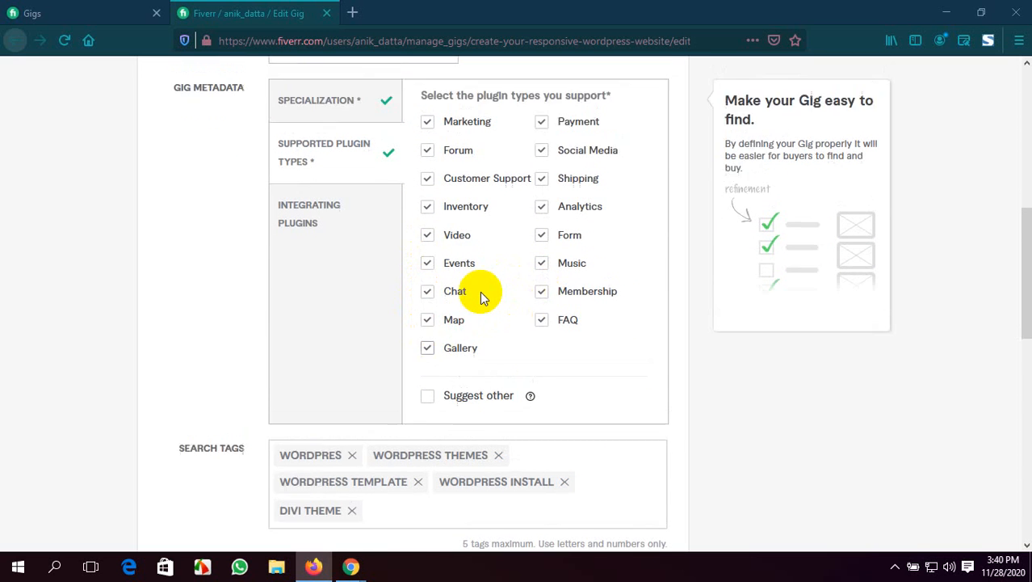
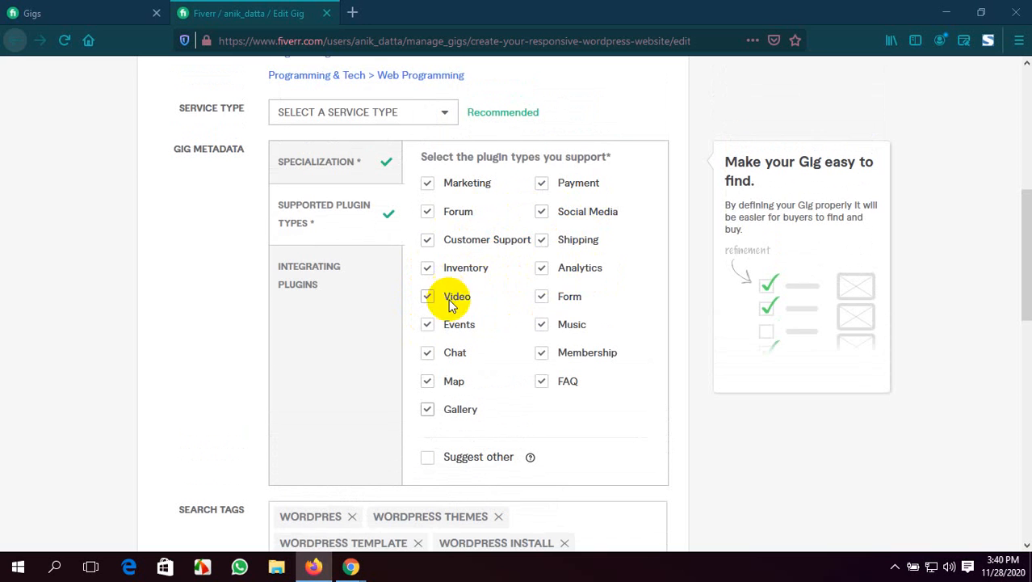
# Select every listed integrating plugin in the gig metadata, from Adsense and Akismet through Youtube and Elementor, except Suggest other
pyautogui.scroll(-2, 575, 303)
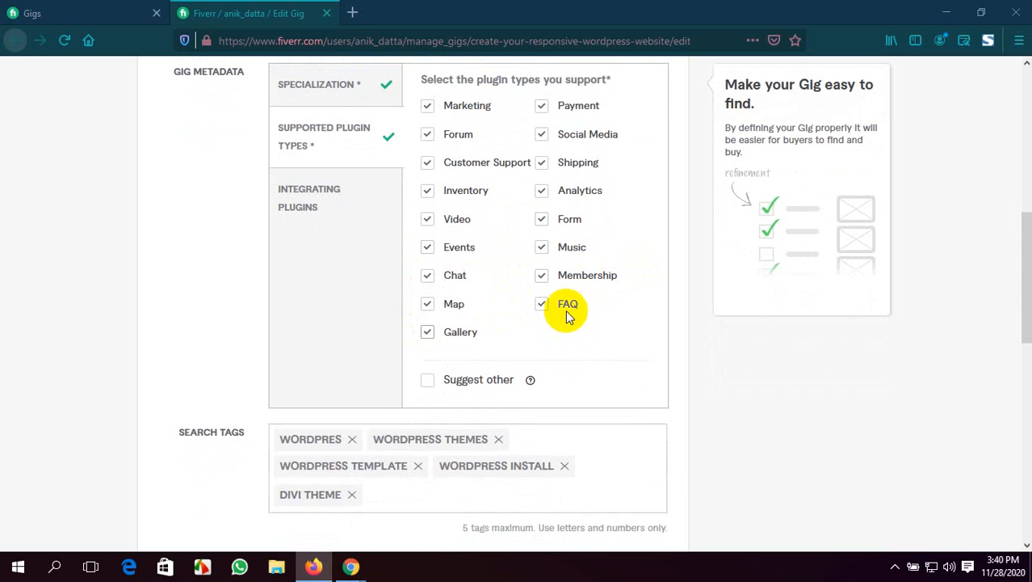
pyautogui.scroll(-2, 503, 364)
pyautogui.scroll(-2, 508, 359)
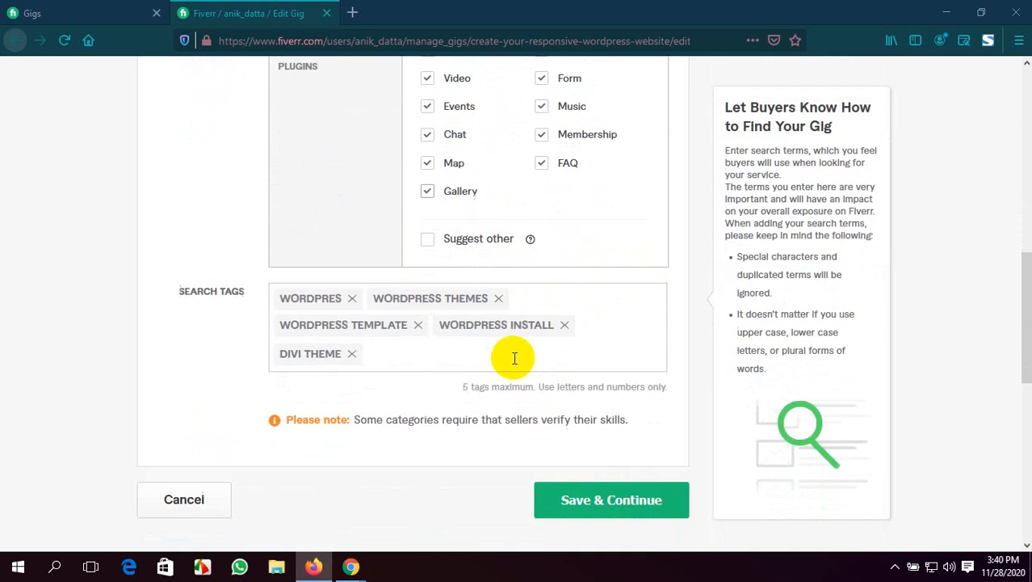
pyautogui.scroll(3, 485, 347)
pyautogui.click(370, 201)
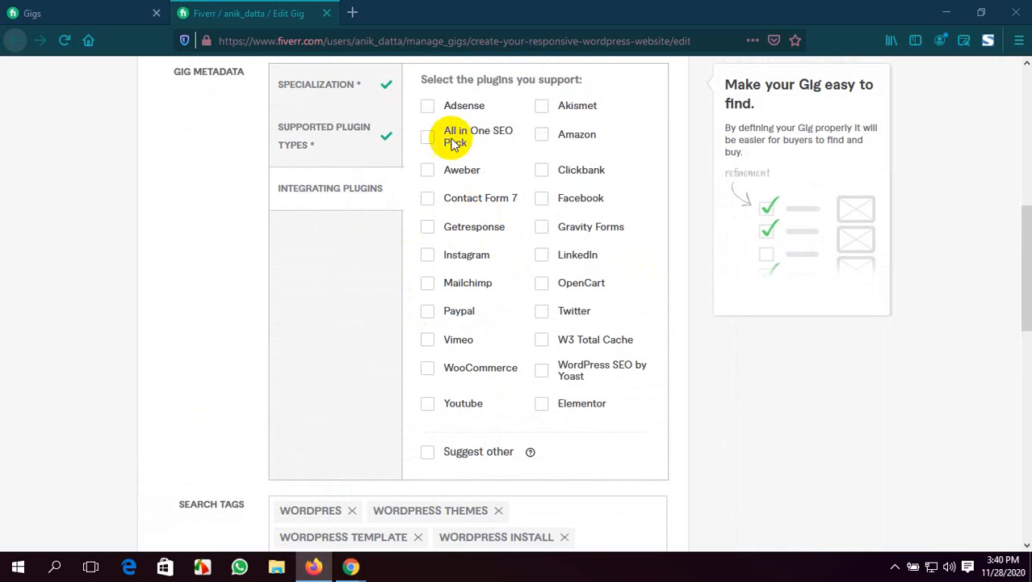
pyautogui.click(427, 106)
pyautogui.click(428, 137)
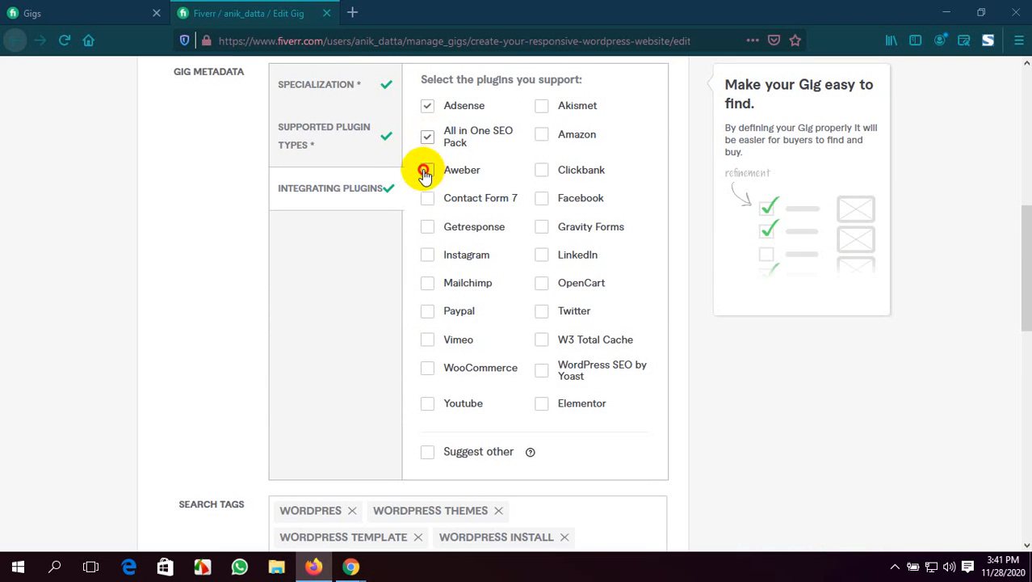
pyautogui.click(427, 170)
pyautogui.click(428, 198)
pyautogui.click(427, 226)
pyautogui.click(427, 255)
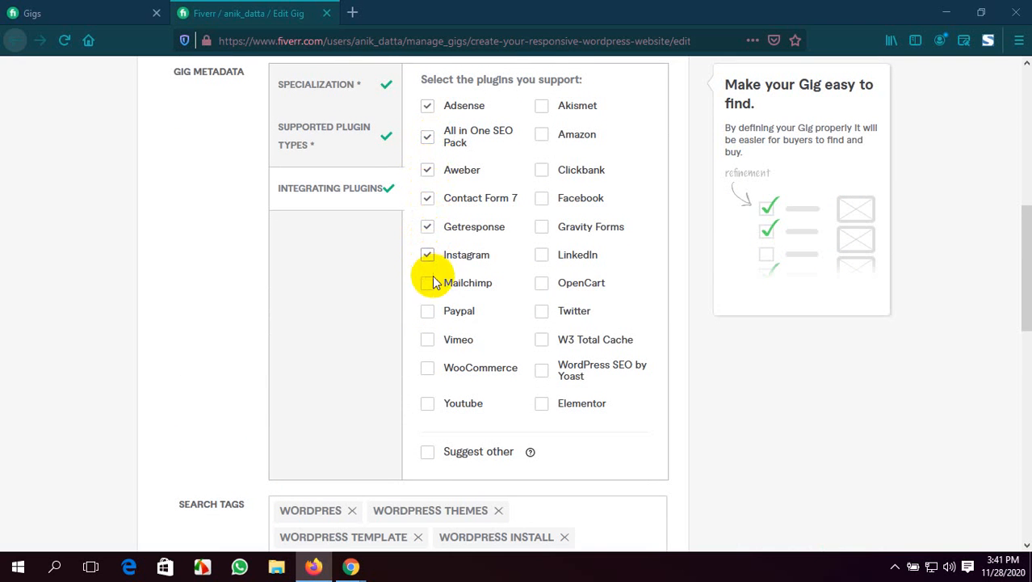
pyautogui.click(428, 282)
pyautogui.click(428, 311)
pyautogui.click(428, 340)
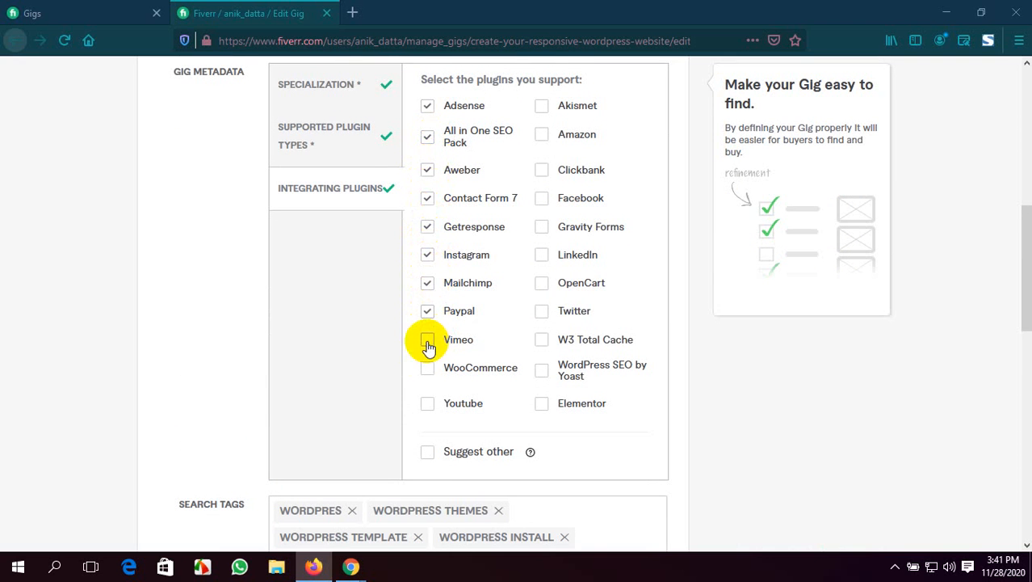
pyautogui.click(427, 368)
pyautogui.click(428, 404)
pyautogui.scroll(2, 578, 342)
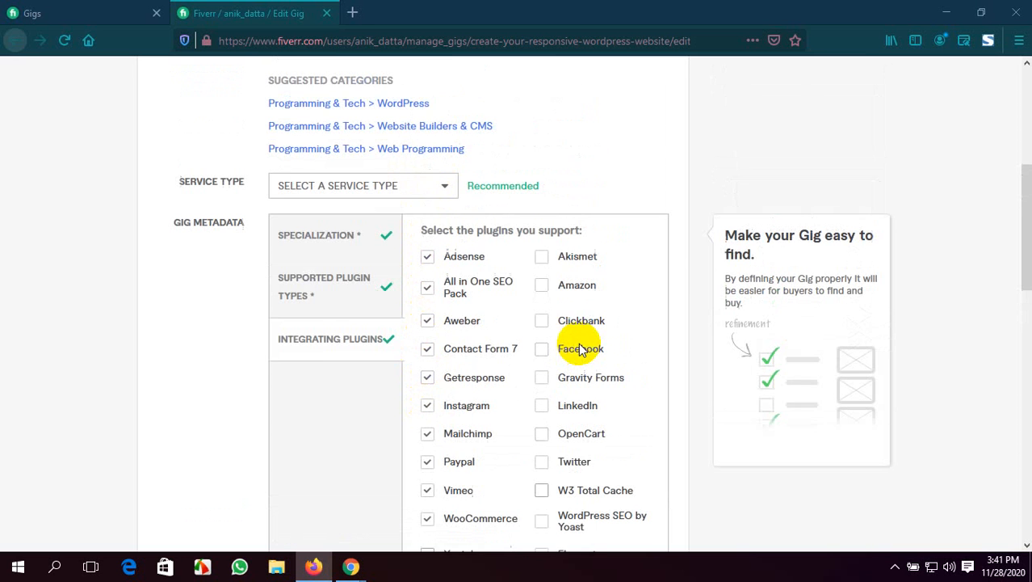
pyautogui.click(541, 260)
pyautogui.click(540, 289)
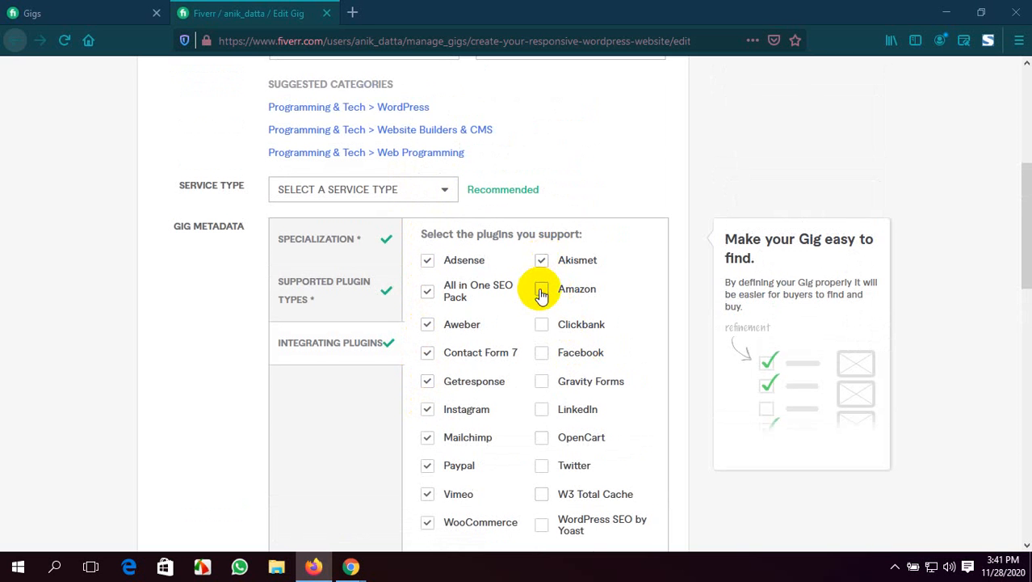
pyautogui.scroll(-1, 546, 283)
pyautogui.click(541, 247)
pyautogui.click(542, 275)
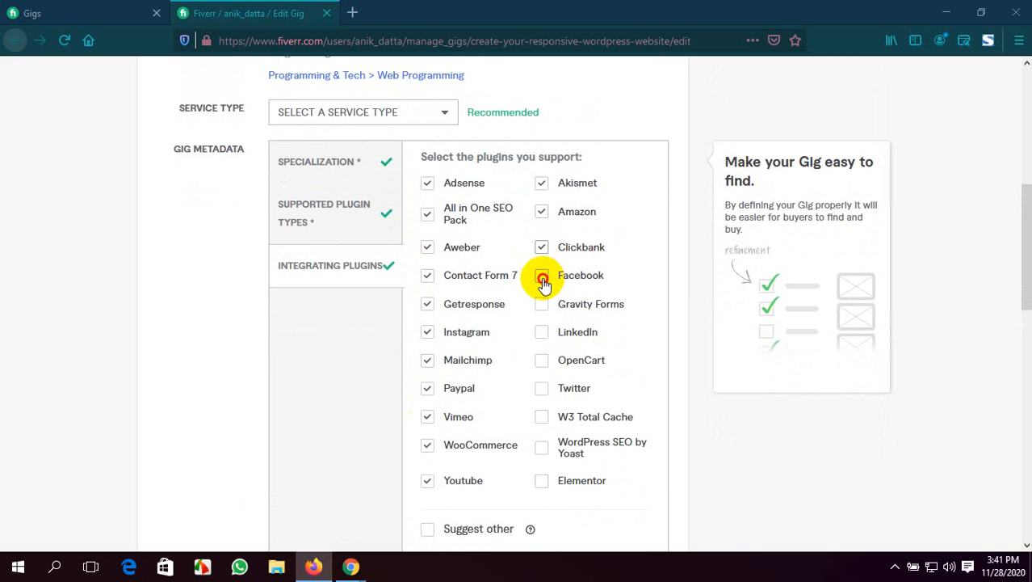
pyautogui.click(542, 303)
pyautogui.click(542, 332)
pyautogui.click(541, 361)
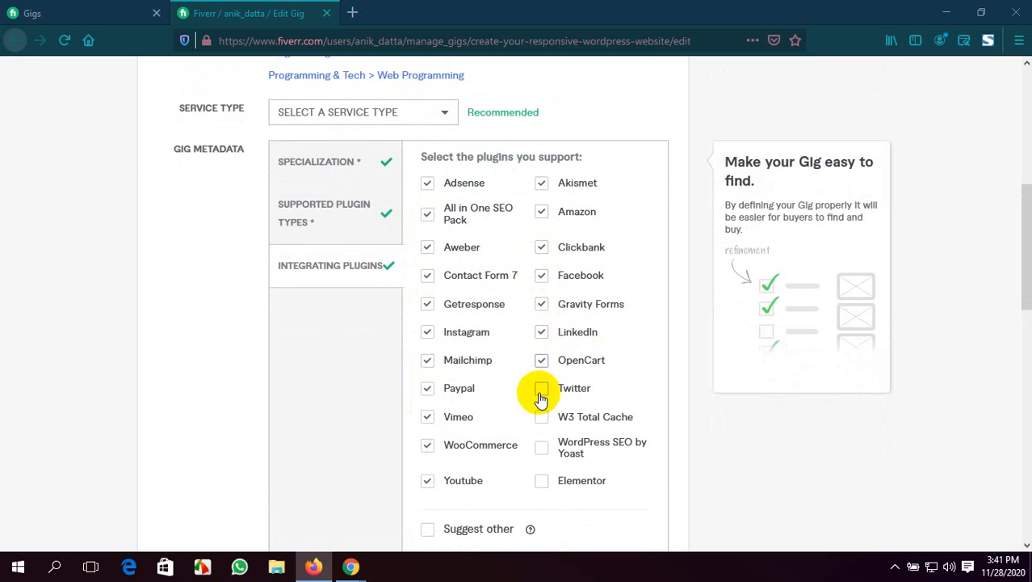
pyautogui.click(541, 389)
pyautogui.scroll(-1, 542, 392)
pyautogui.click(542, 341)
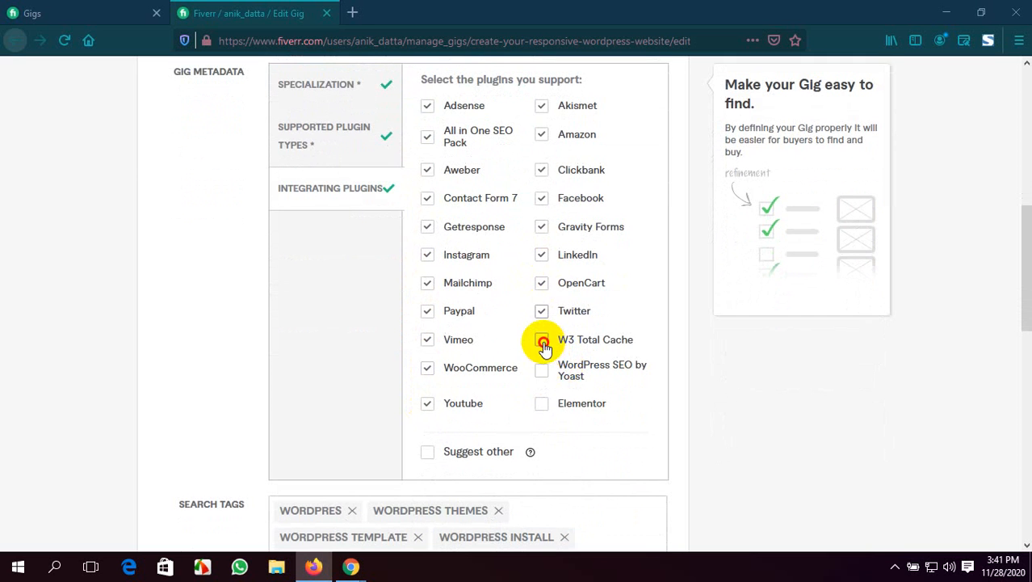
pyautogui.click(542, 370)
pyautogui.click(542, 405)
pyautogui.scroll(-3, 483, 333)
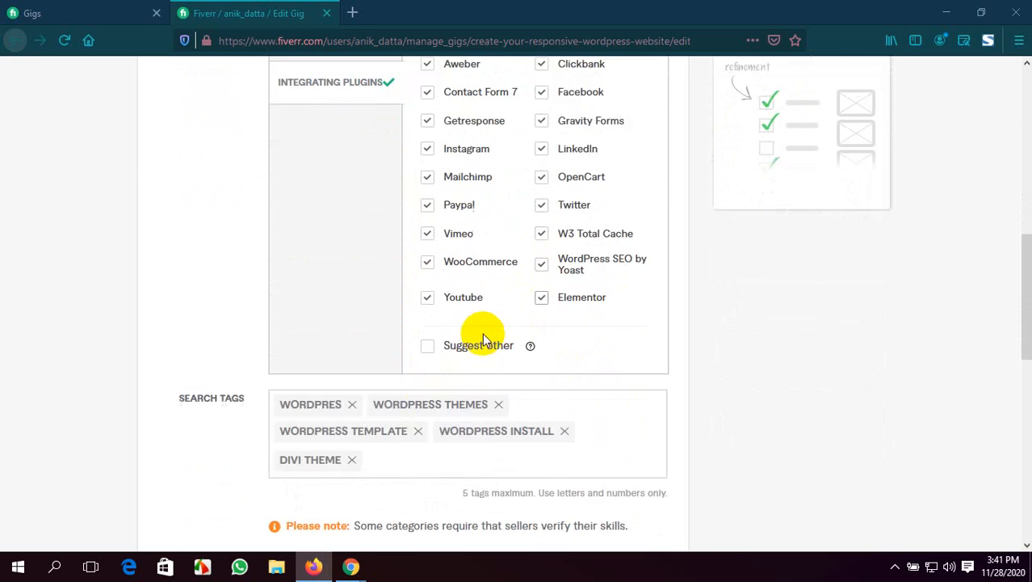
pyautogui.scroll(8, 580, 387)
pyautogui.scroll(1, 576, 329)
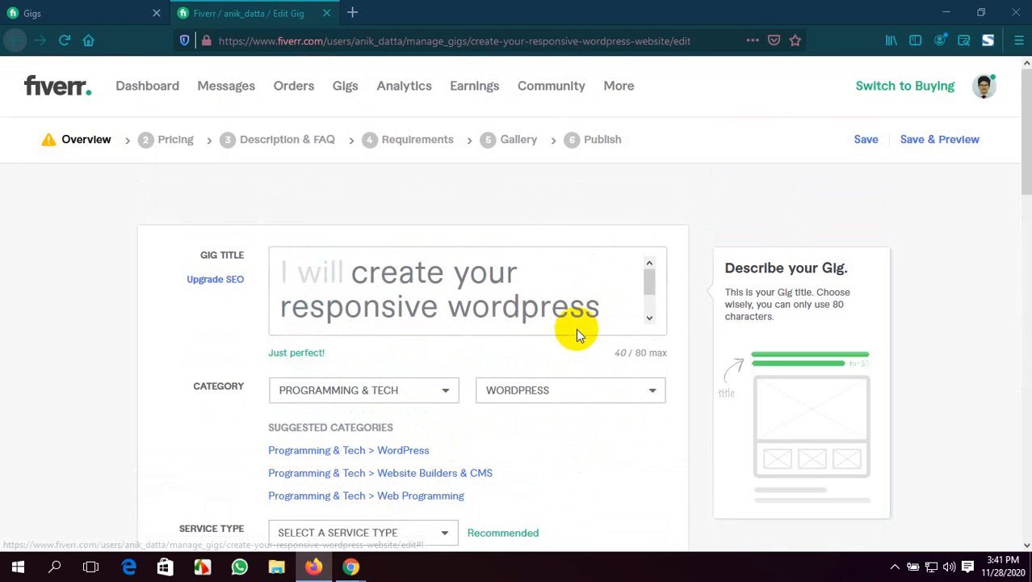
pyautogui.scroll(-1, 576, 325)
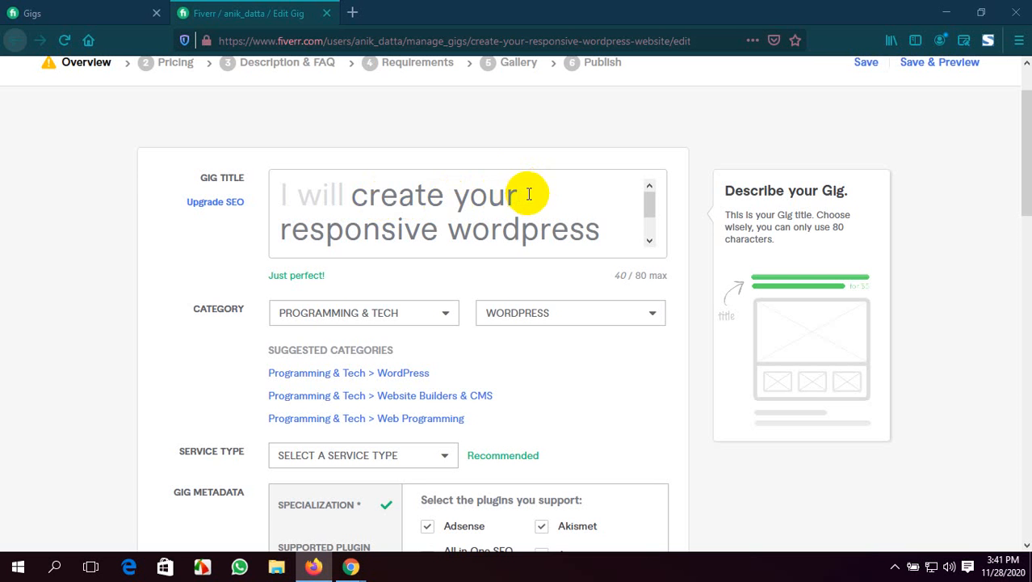
pyautogui.click(615, 226)
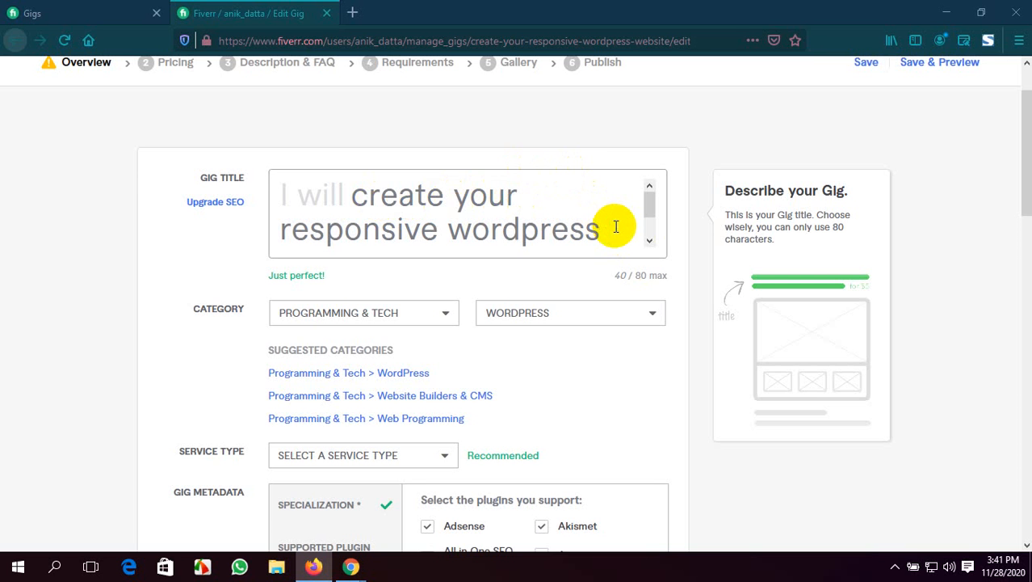
pyautogui.write('by')
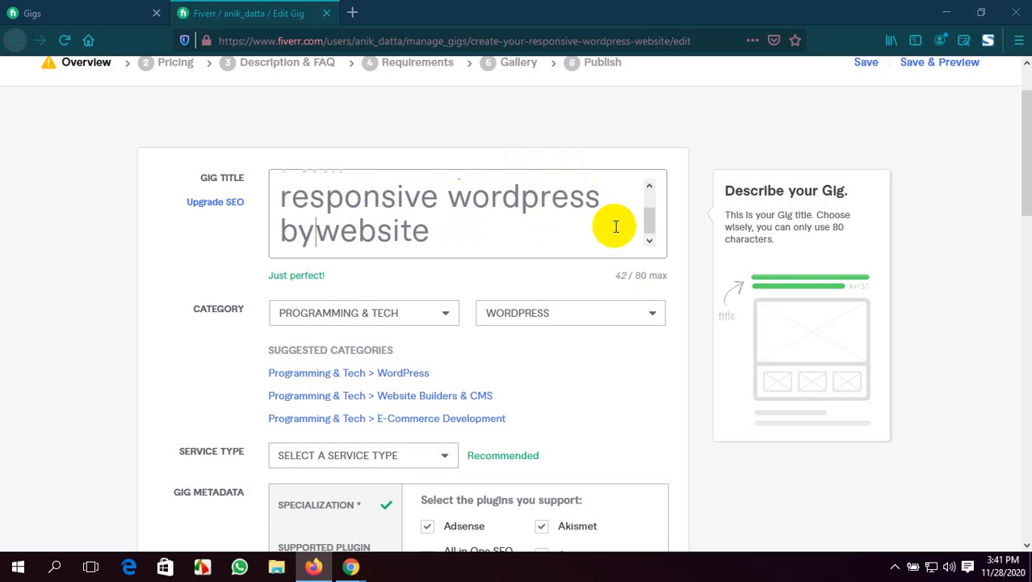
pyautogui.press('BackSpace')
pyautogui.press('BackSpace')
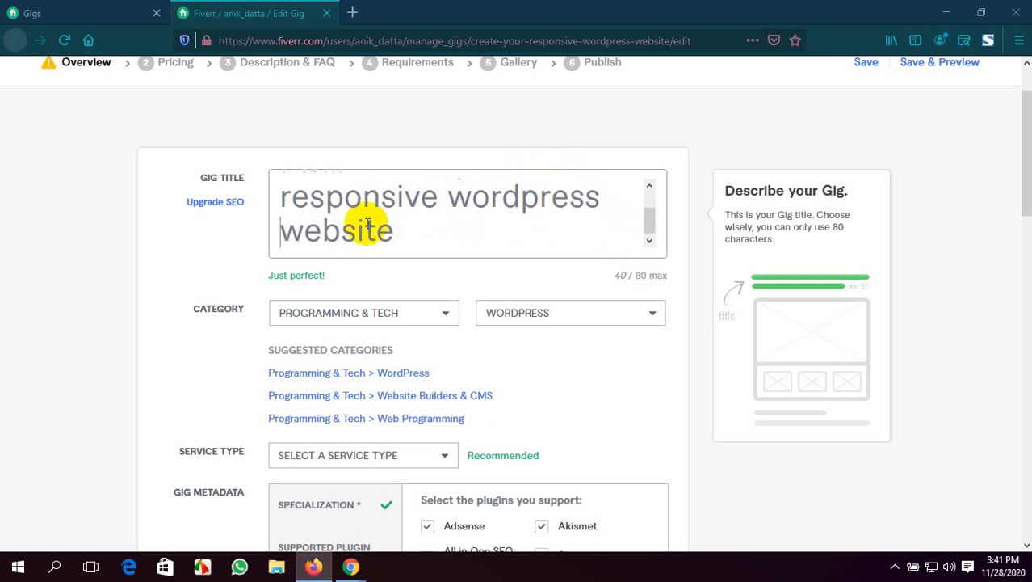
# Append "by Divi" to the end of the gig title, after "website"
pyautogui.click(433, 236)
pyautogui.write('by D')
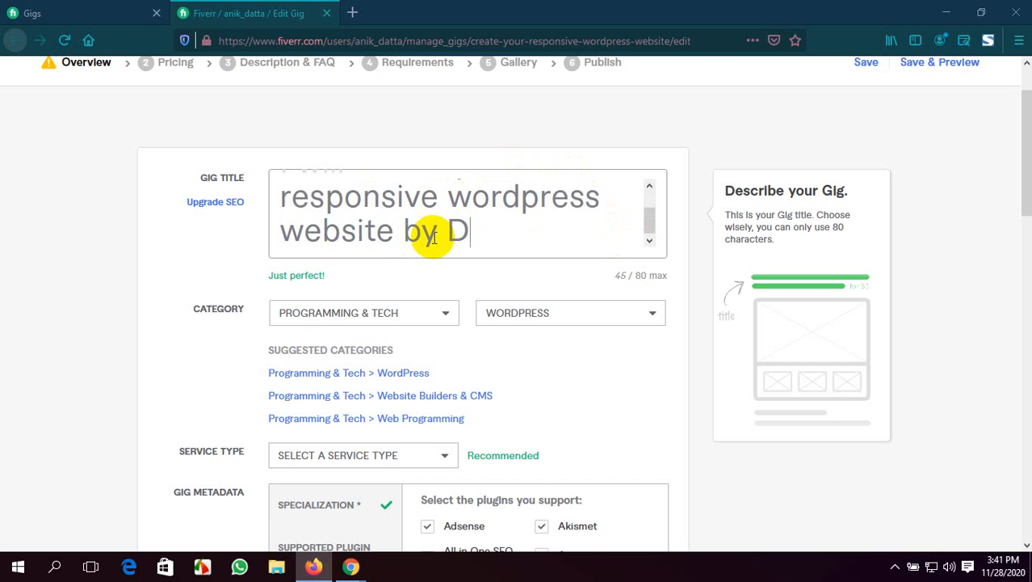
pyautogui.write('ivi')
pyautogui.scroll(1, 509, 231)
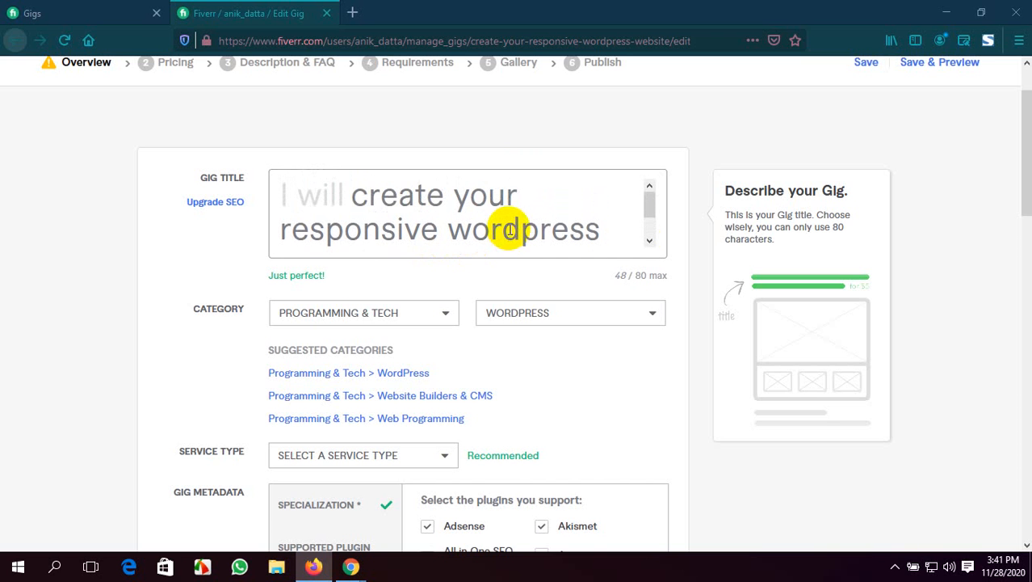
pyautogui.click(676, 289)
# Save the gig's overview with its existing search tags and continue to the pricing stage
pyautogui.scroll(-8, 657, 330)
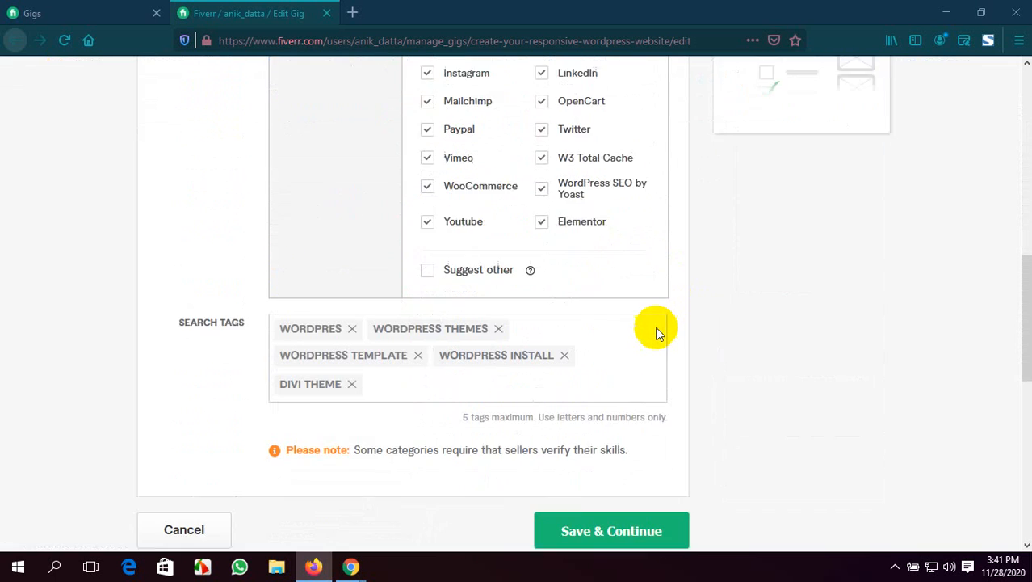
pyautogui.scroll(-1, 657, 329)
pyautogui.scroll(-2, 657, 328)
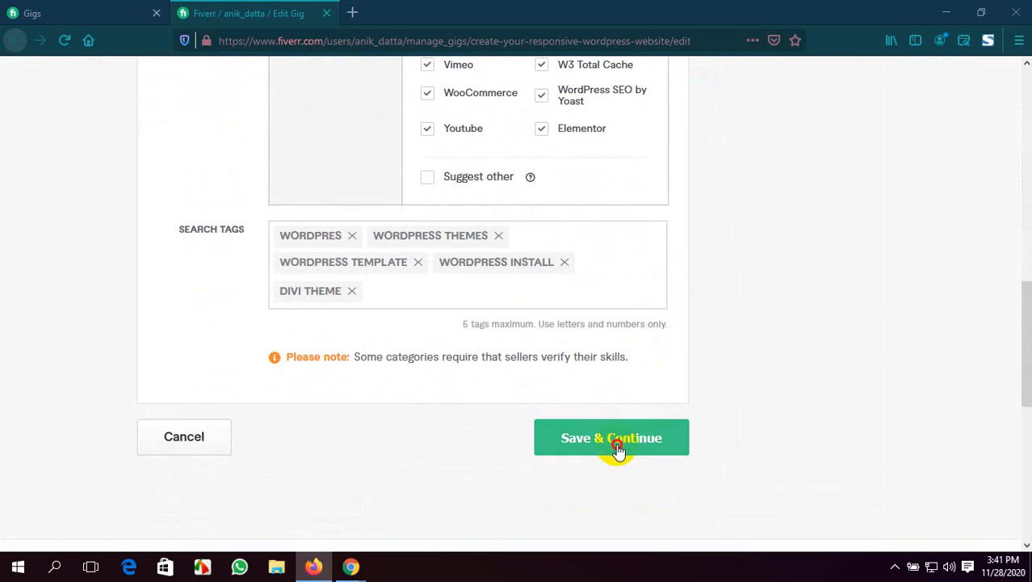
pyautogui.click(617, 449)
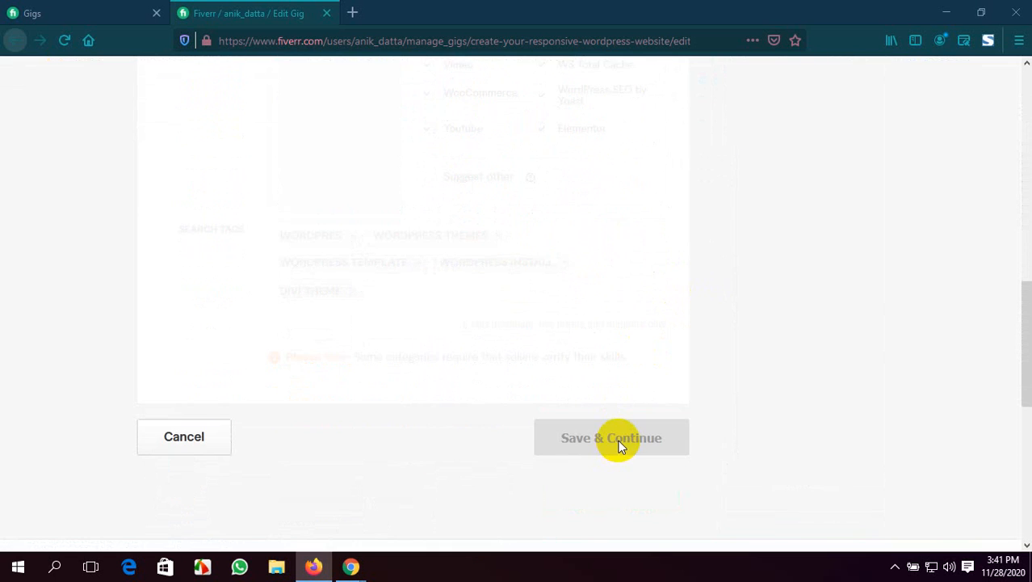
# Review the three packages and extra services in the gig's pricing, keep them as set, and save and continue to the description
pyautogui.scroll(-2, 632, 358)
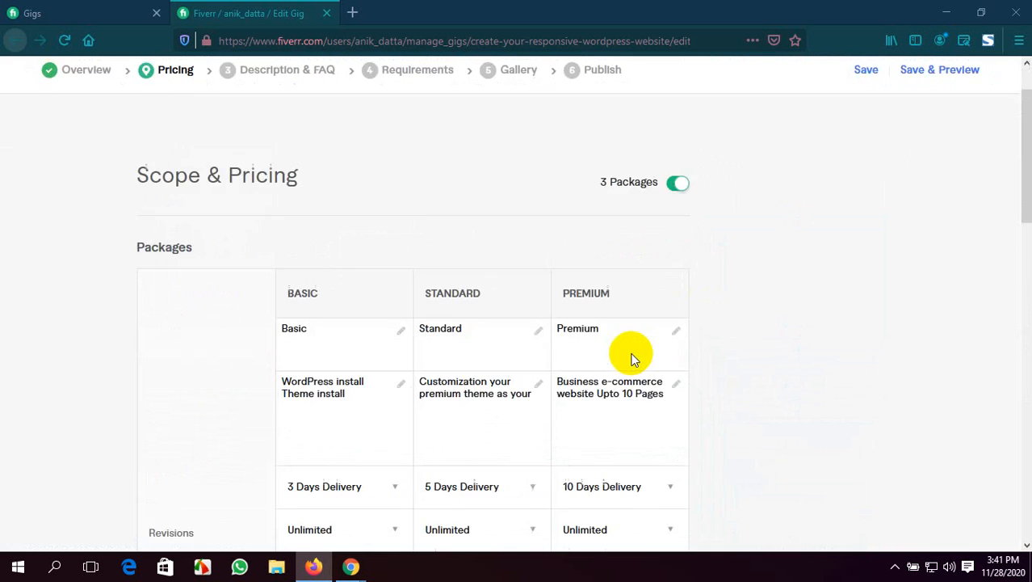
pyautogui.scroll(-3, 631, 359)
pyautogui.scroll(-2, 632, 358)
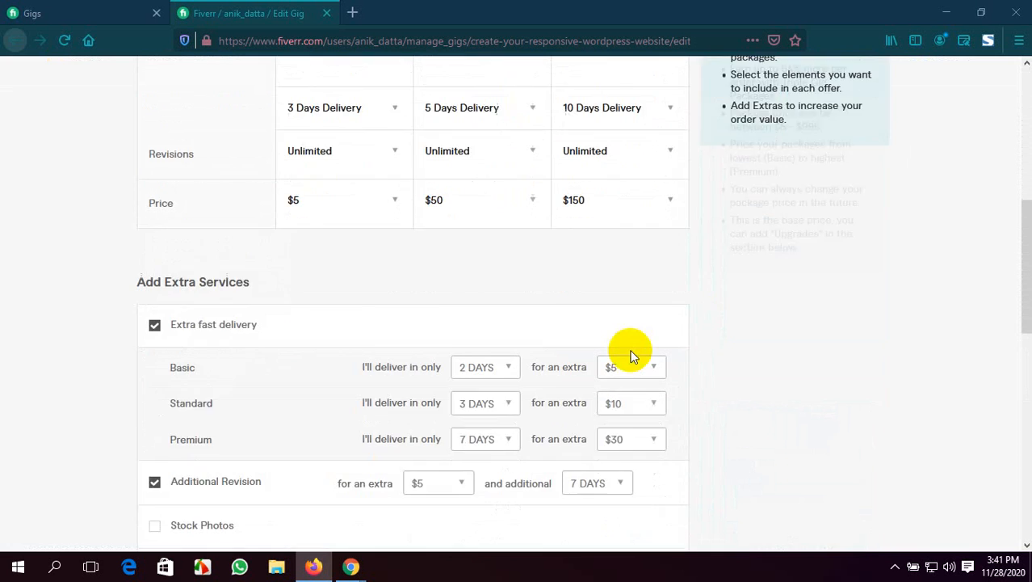
pyautogui.scroll(-2, 632, 357)
pyautogui.scroll(-2, 421, 219)
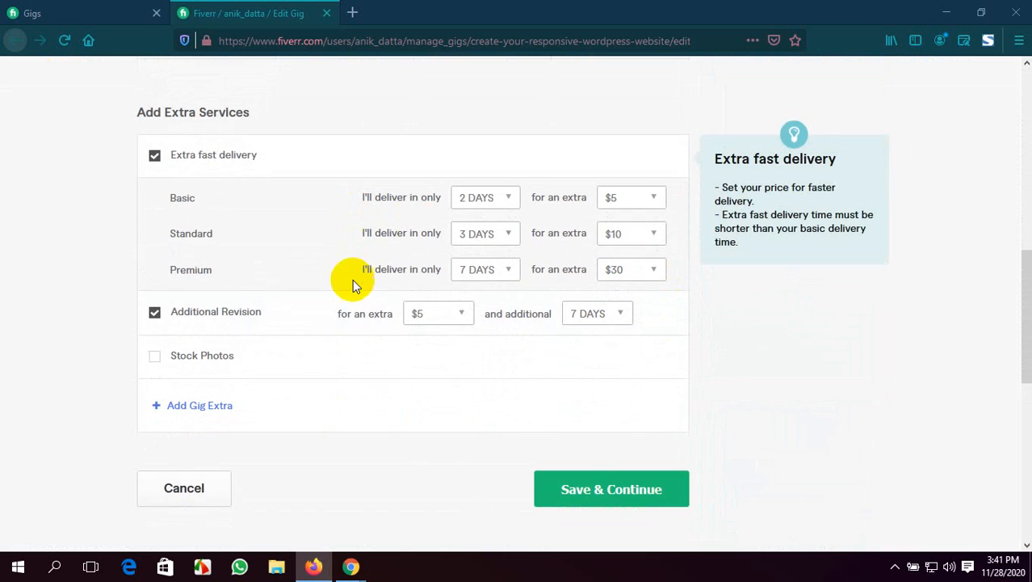
pyautogui.scroll(-3, 353, 286)
pyautogui.click(613, 259)
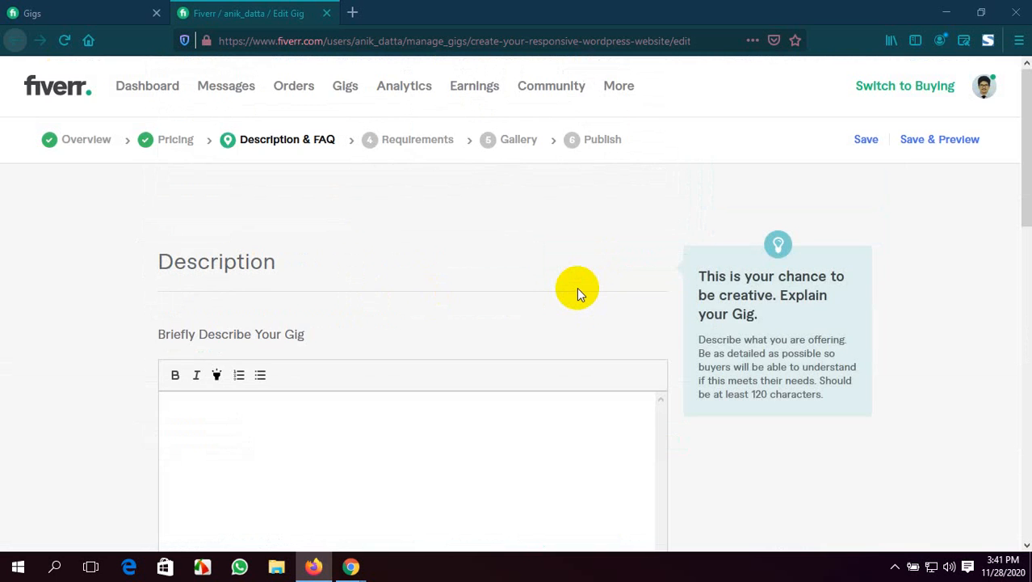
# Start the gig description with the greeting "Hello,", leave a blank line, and begin the introduction with "I'm"
pyautogui.scroll(-2, 350, 300)
pyautogui.click(373, 293)
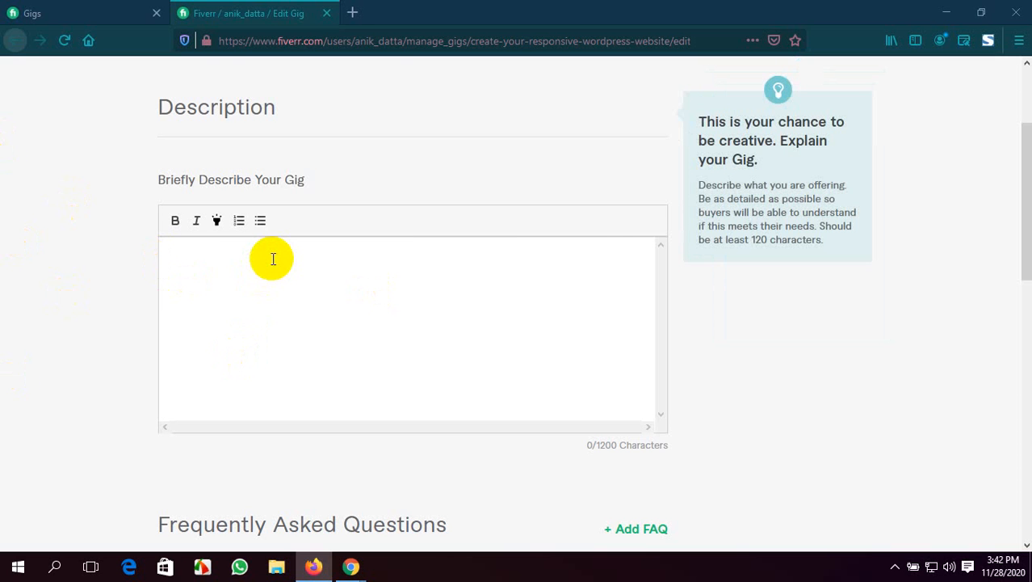
pyautogui.write('he')
pyautogui.press('BackSpace')
pyautogui.press('BackSpace')
pyautogui.write('Hello,')
pyautogui.press('Return')
pyautogui.press('Return')
pyautogui.write("I'm")
# Check the account profile menu from the draft gigs list and return to the gig being edited
pyautogui.scroll(5, 273, 259)
pyautogui.click(69, 12)
pyautogui.scroll(2, 134, 172)
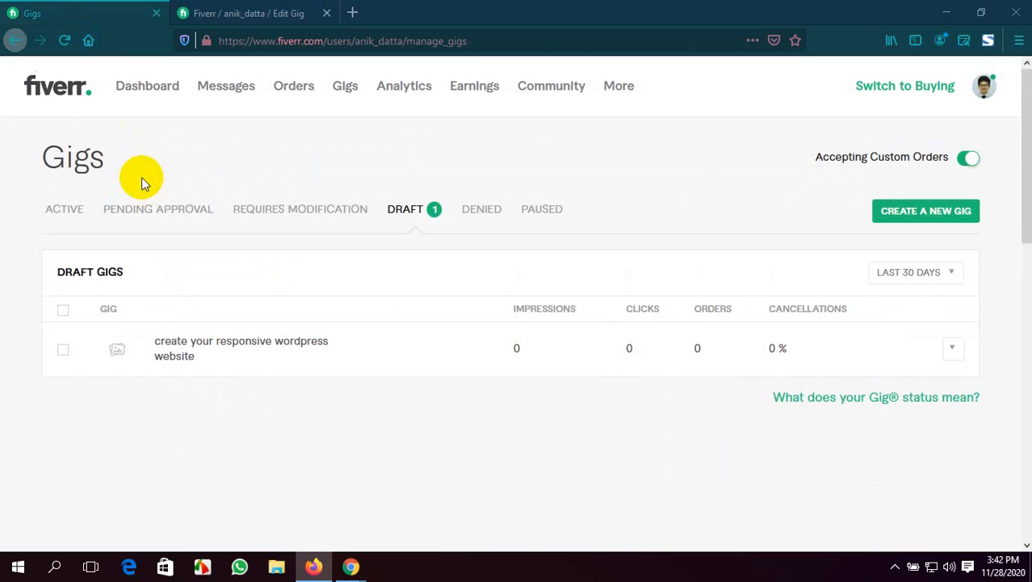
pyautogui.click(982, 87)
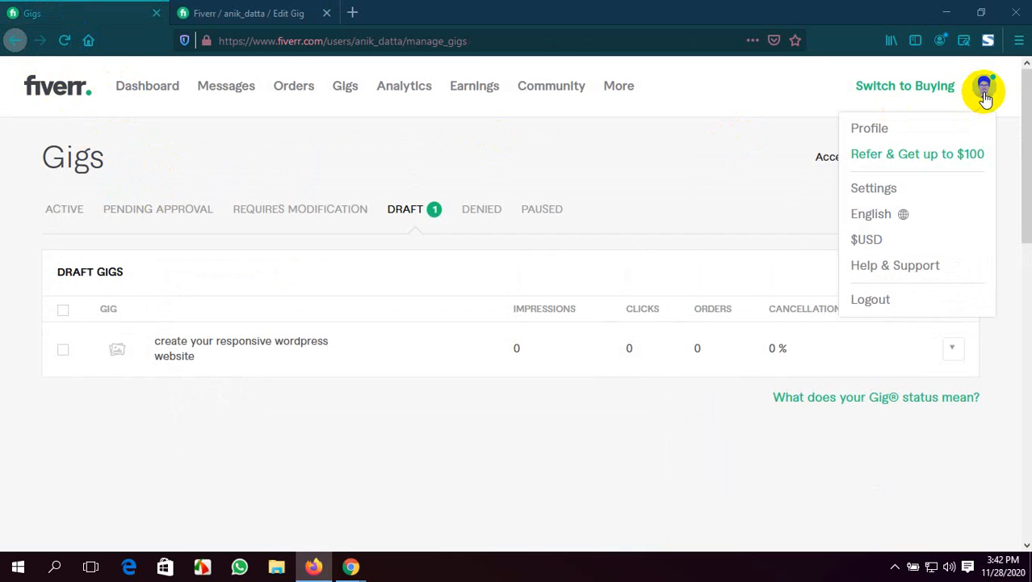
pyautogui.click(286, 11)
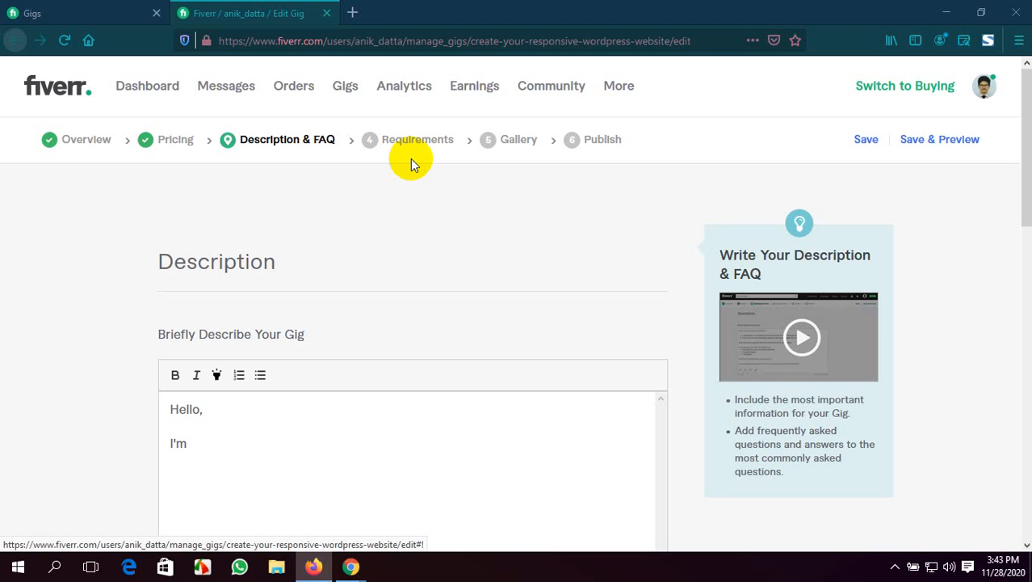
# Continue the description's introduction with the seller's first name and the sentence "I have 2 years experience"
pyautogui.write('Anik')
pyautogui.write('.I have 2 years ')
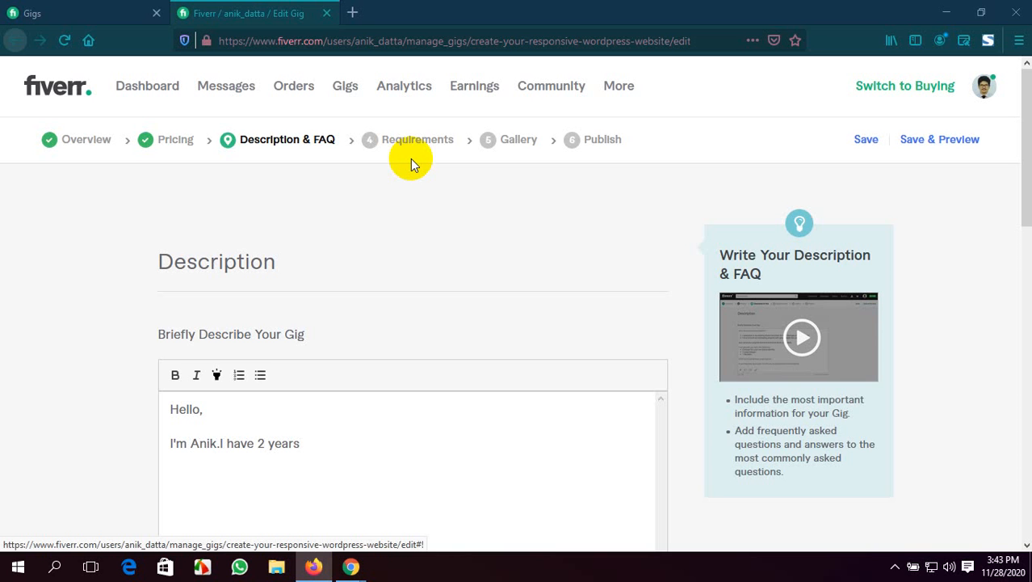
pyautogui.write('experience')
pyautogui.click(259, 525)
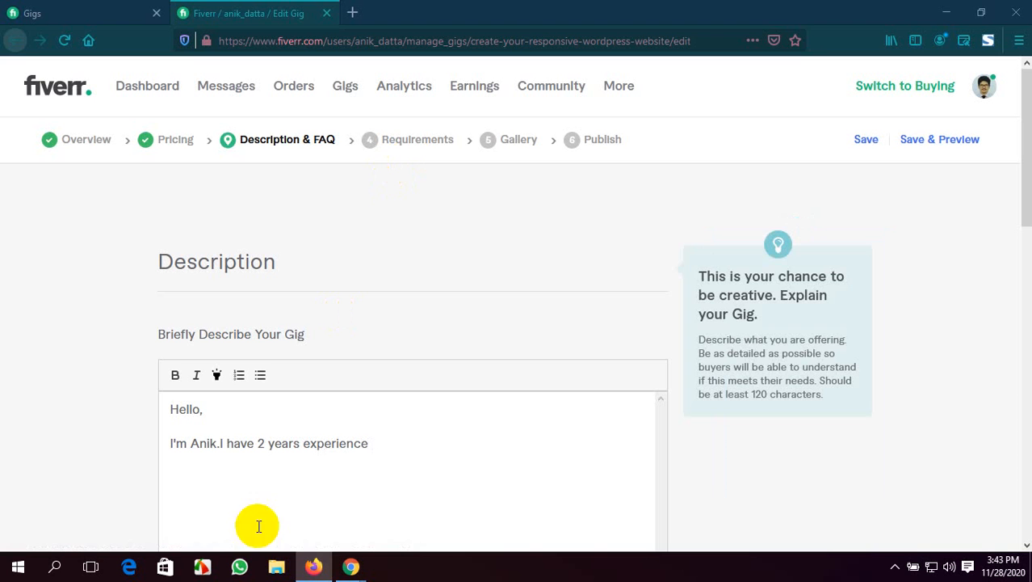
# Insert a space before "I have" in the gig description's introduction and add "over" before "2 years experience"
pyautogui.click(222, 443)
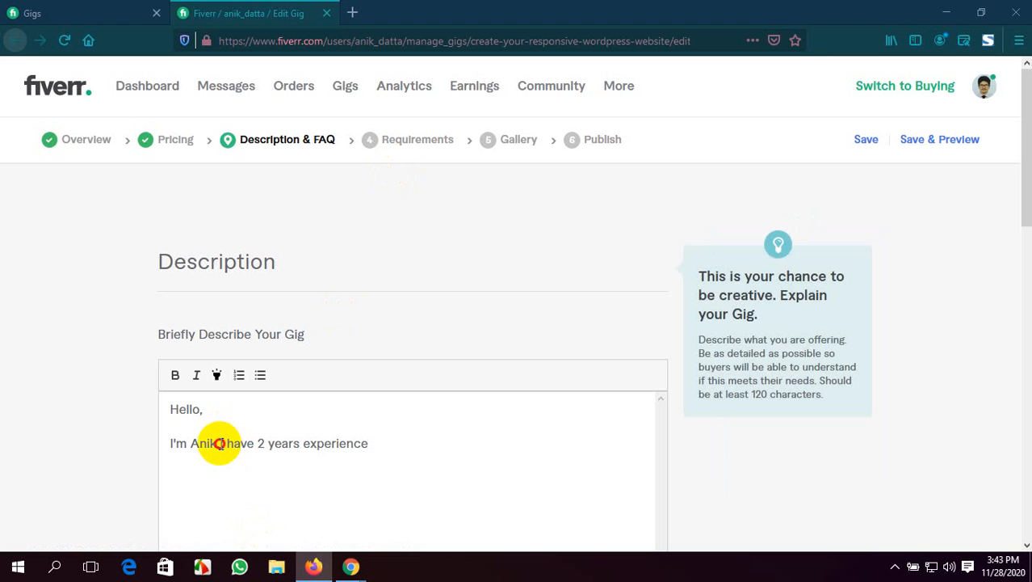
pyautogui.click(260, 443)
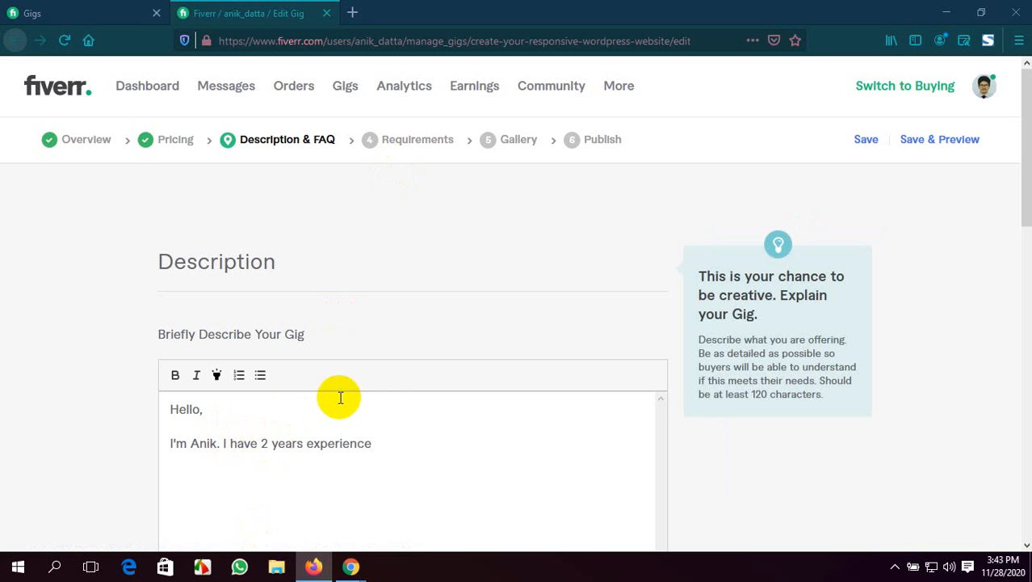
pyautogui.write('ov')
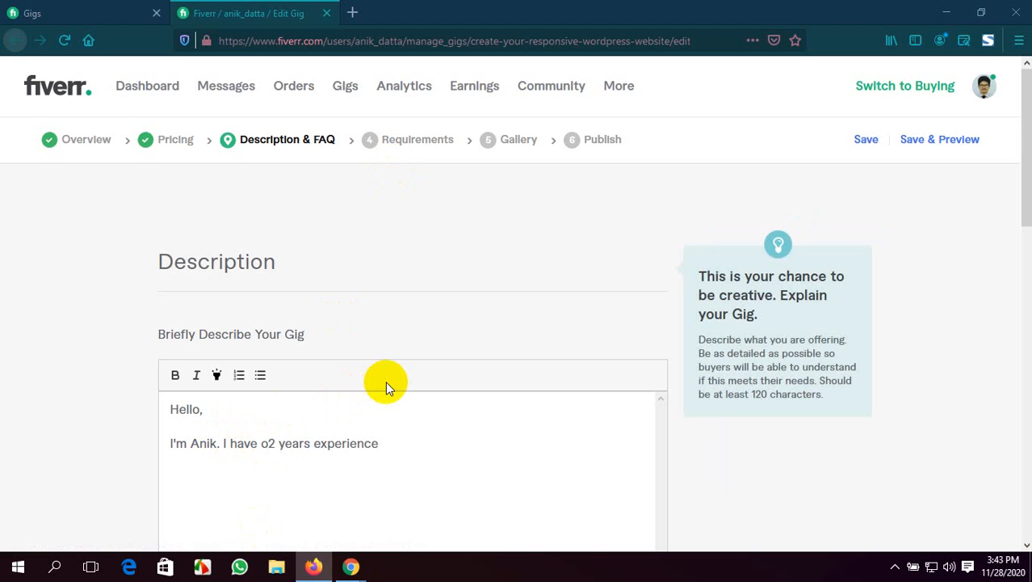
pyautogui.write('er')
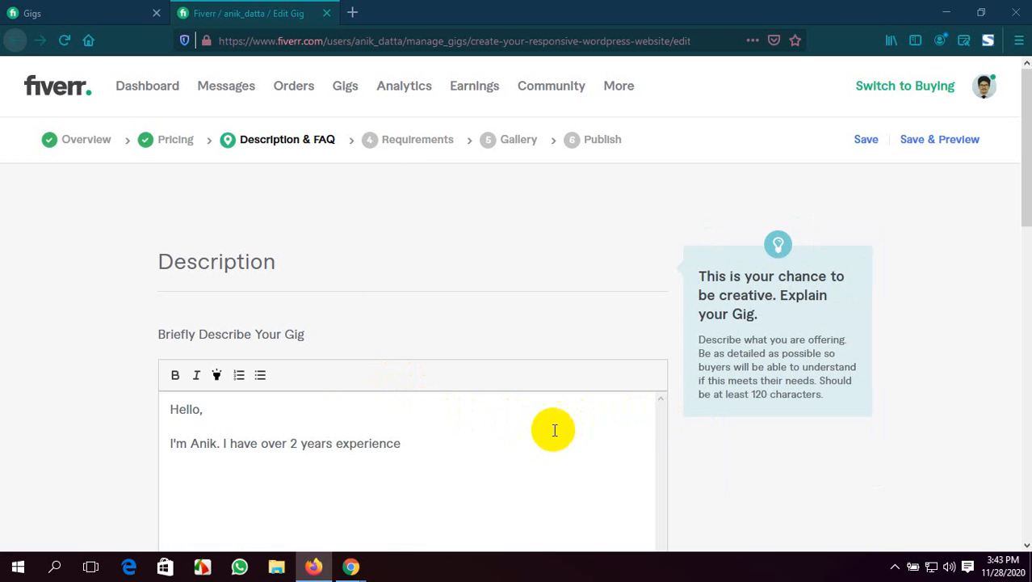
# Complete the experience sentence in the description with "of front end developer."
pyautogui.click(459, 446)
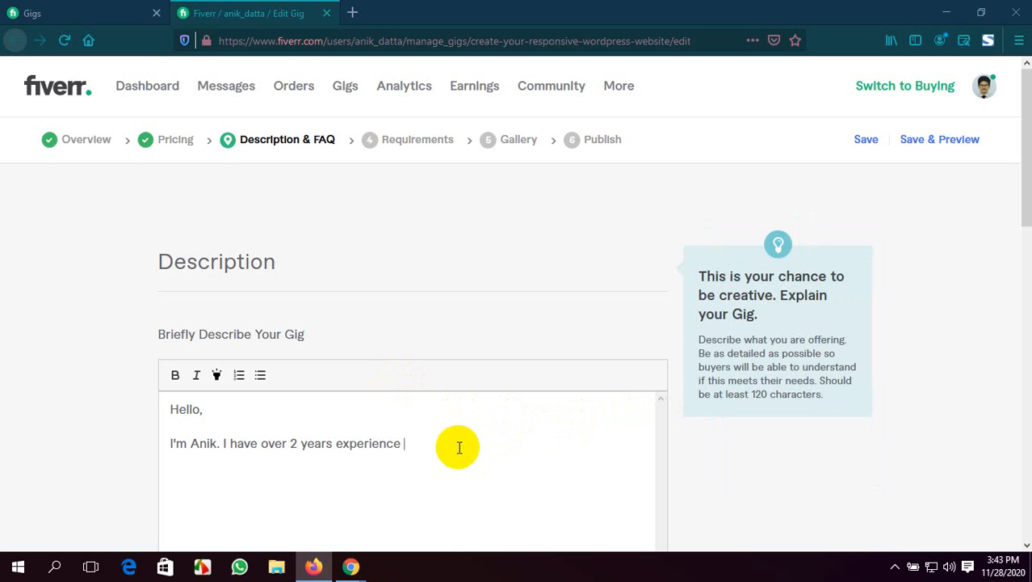
pyautogui.write('of front end dev')
pyautogui.write('eloper.')
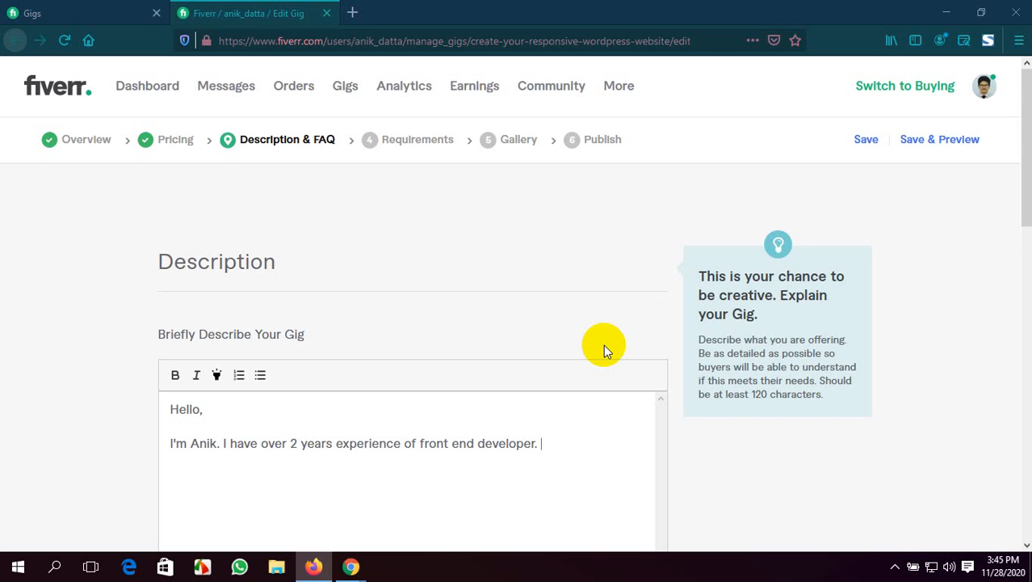
# Add the sentence "I have made many WordPress website by Divi Theme." to the introduction paragraph
pyautogui.write('I have')
pyautogui.write('made ma')
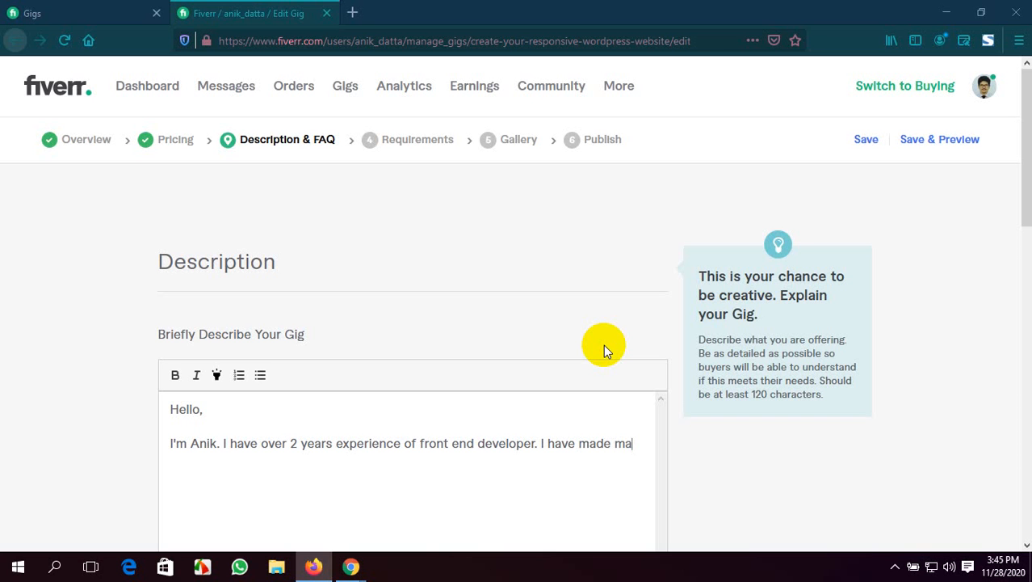
pyautogui.write('ny WordPress')
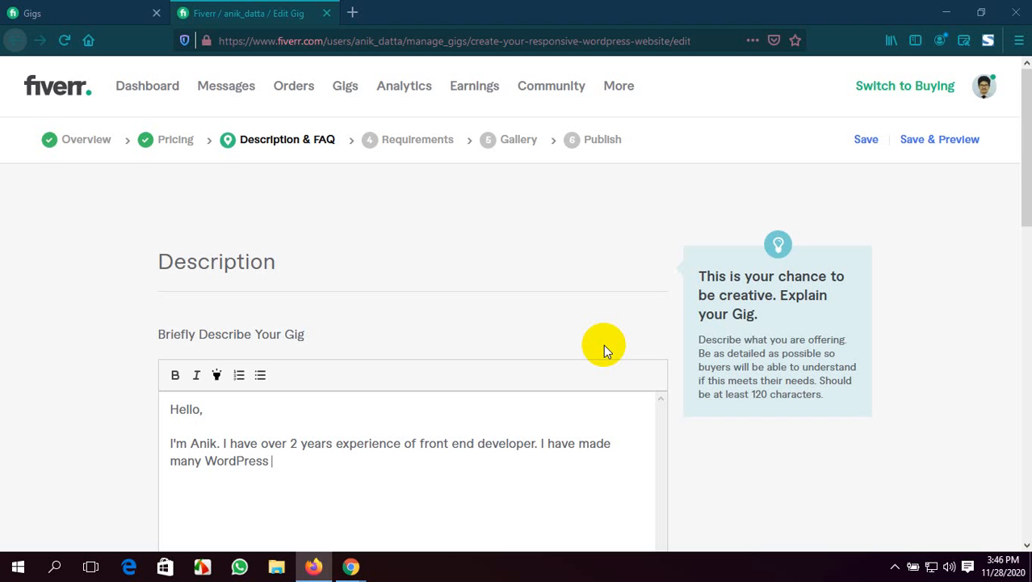
pyautogui.write('website')
pyautogui.write('by Di')
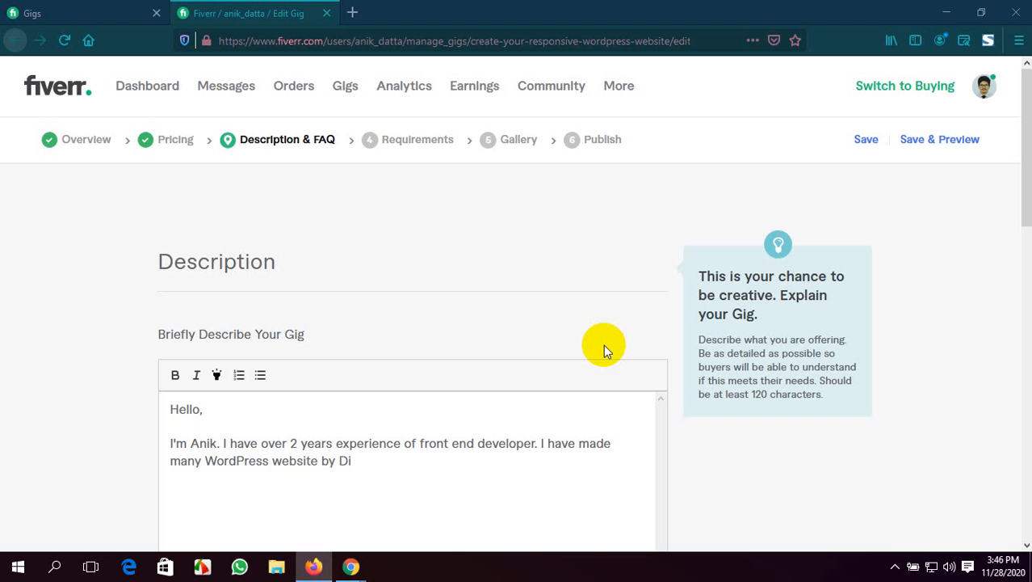
pyautogui.write('vi Theme.')
# Continue the paragraph with "Divi is very popular theme for blogging or portfolio"
pyautogui.write('Divi ')
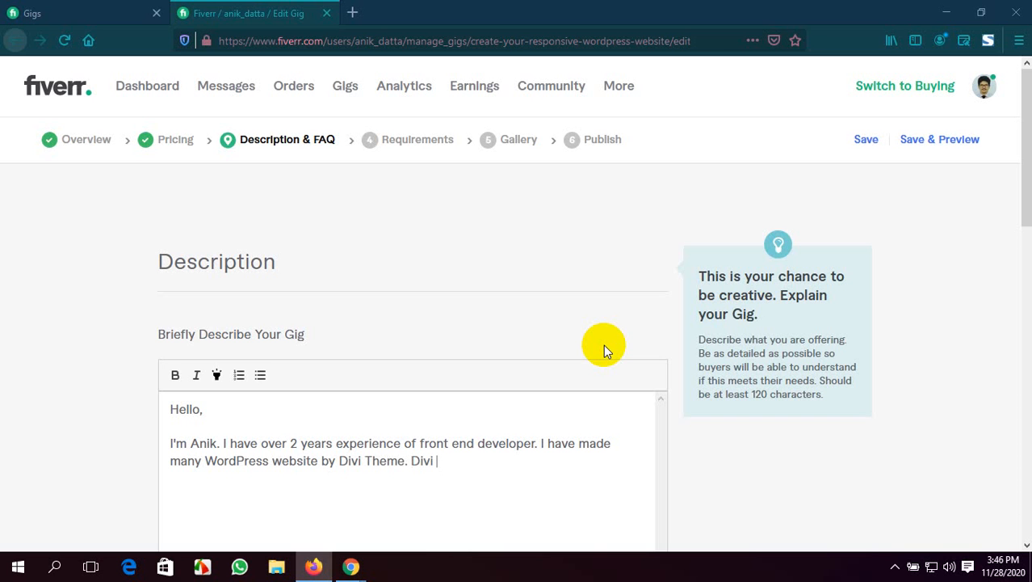
pyautogui.write('is very popular')
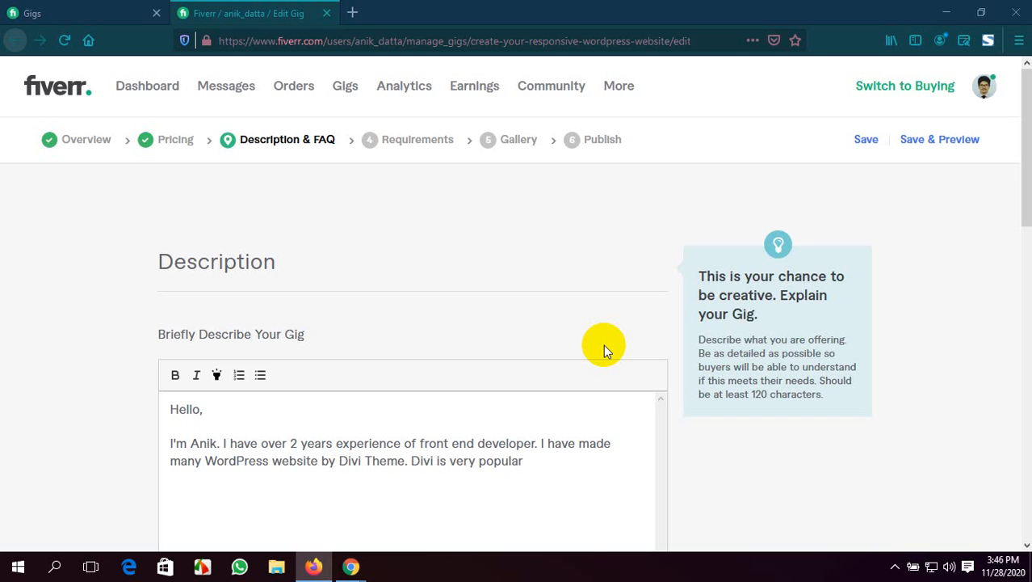
pyautogui.write('theme for blo')
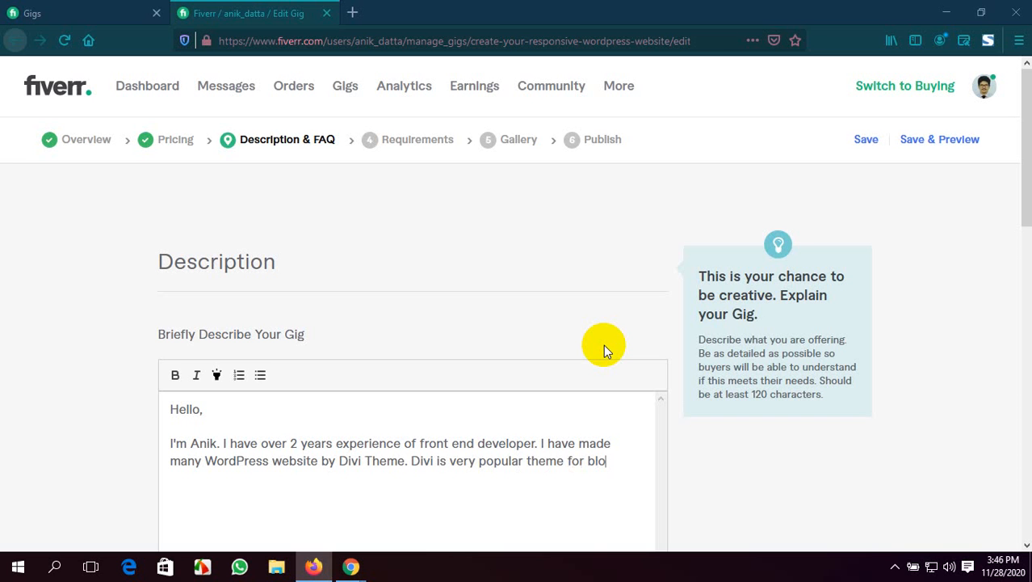
pyautogui.write('gging or portfolio')
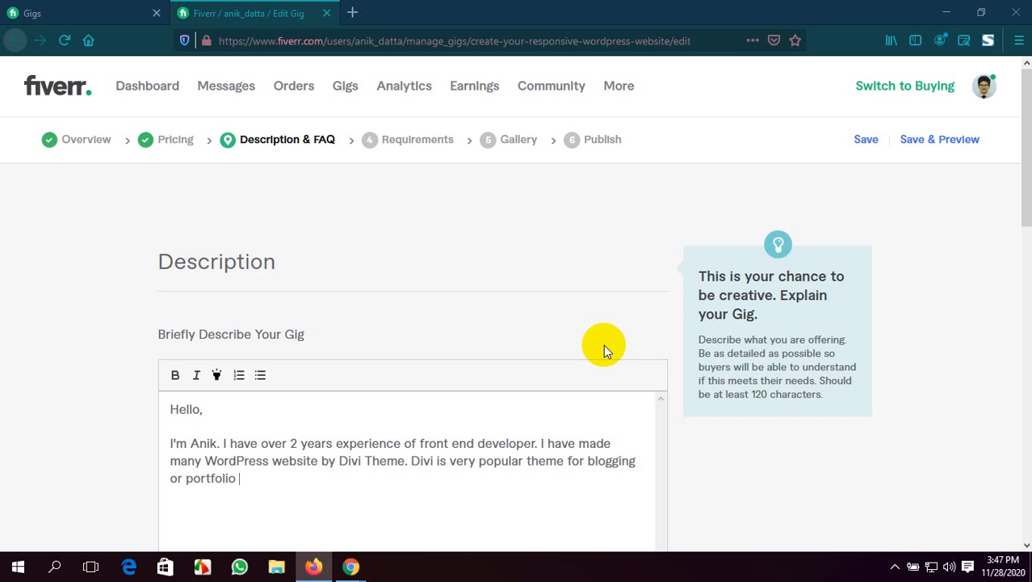
# Finish the sentence about the Divi theme with "or any kind of website."
pyautogui.write('or anyk')
pyautogui.press('BackSpace')
pyautogui.write('kind of')
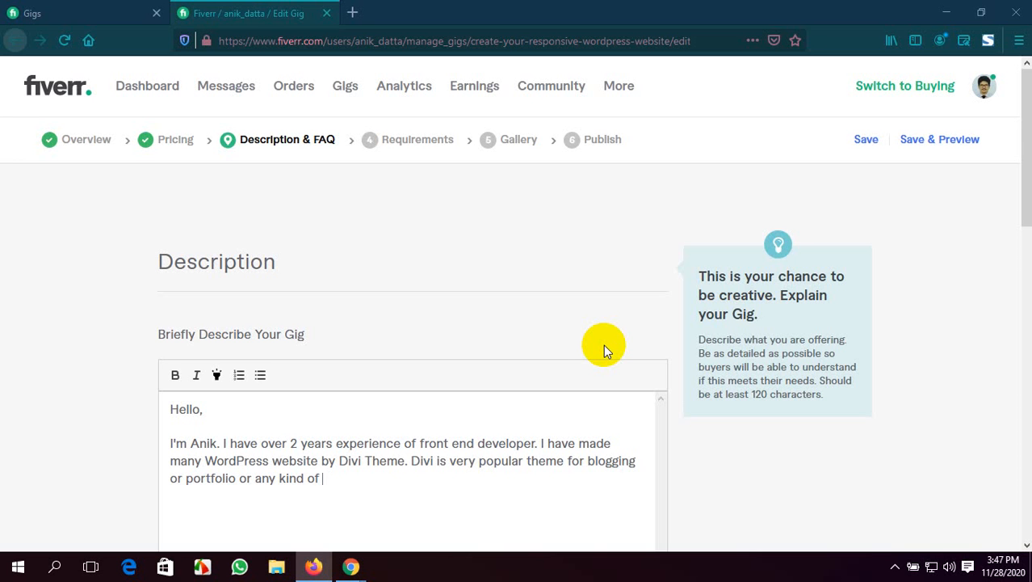
pyautogui.scroll(-1, 607, 483)
pyautogui.scroll(-1, 607, 483)
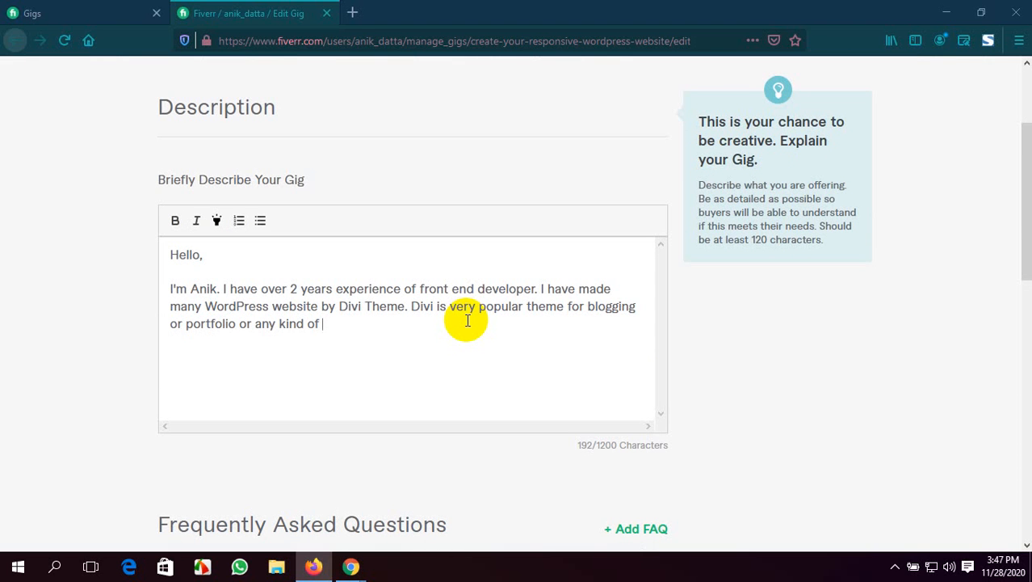
pyautogui.write('web')
pyautogui.write('site.')
# Begin a question to the buyer at the paragraph's end with "Do you want to copy"
pyautogui.write('Do y')
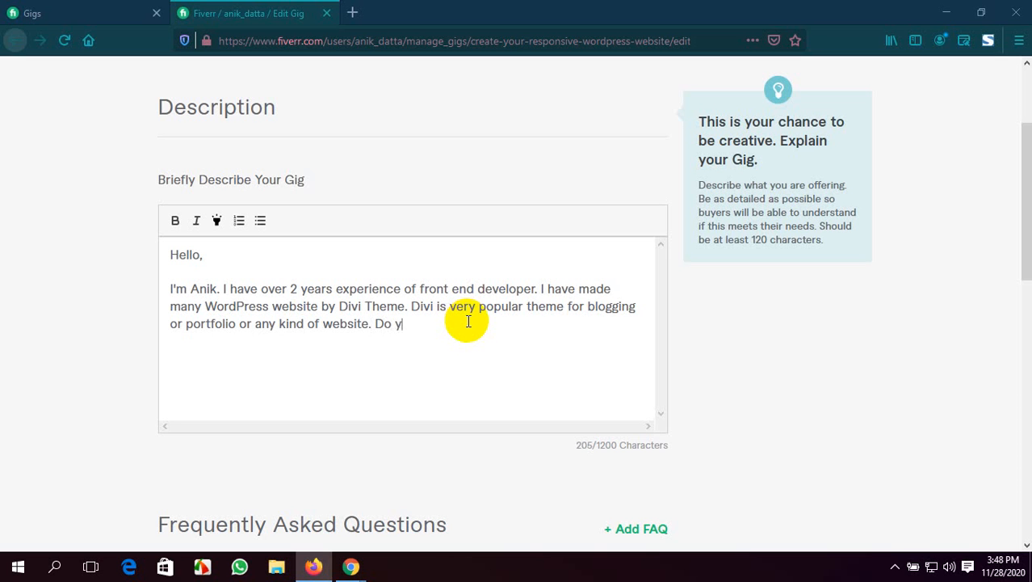
pyautogui.write('ou want to copy')
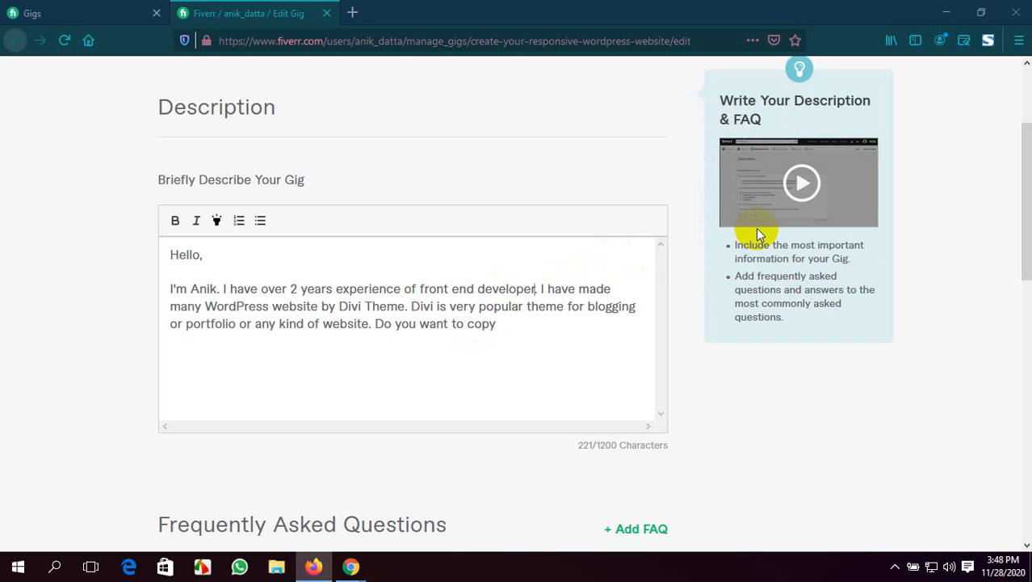
# Correct "front end developer" to "front end development" in the experience sentence
pyautogui.press('BackSpace')
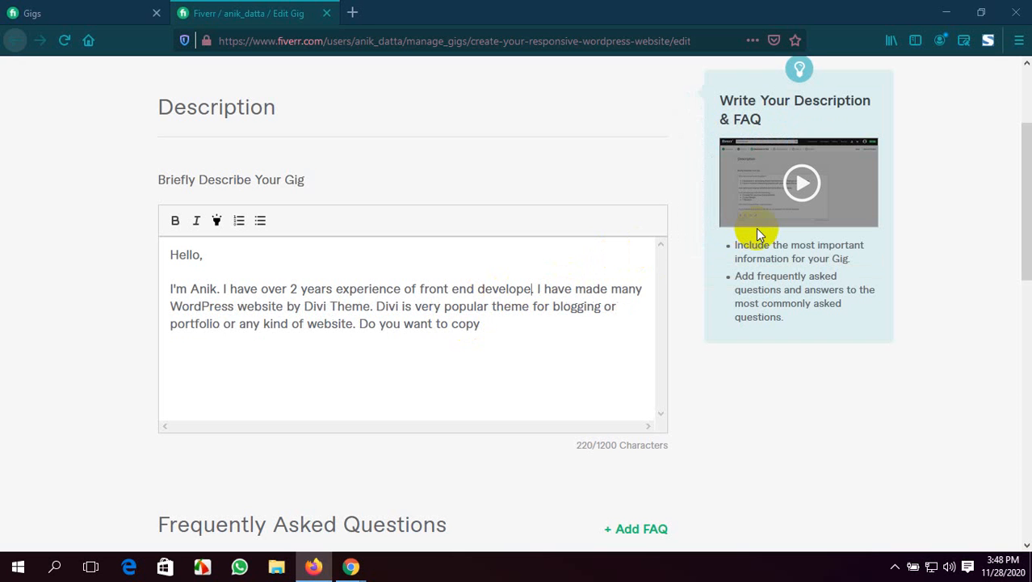
pyautogui.press('BackSpace')
pyautogui.write('men')
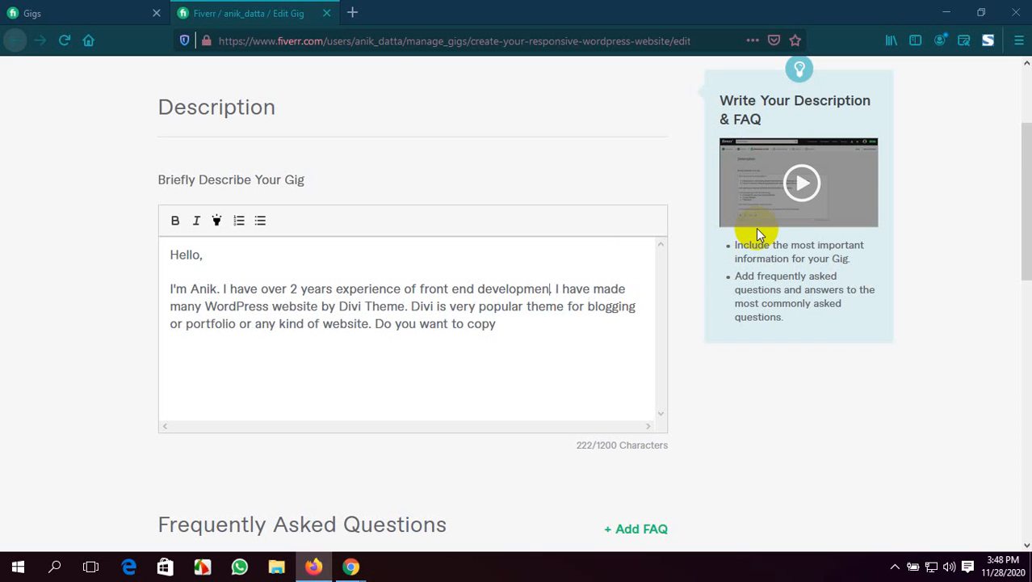
pyautogui.write('t')
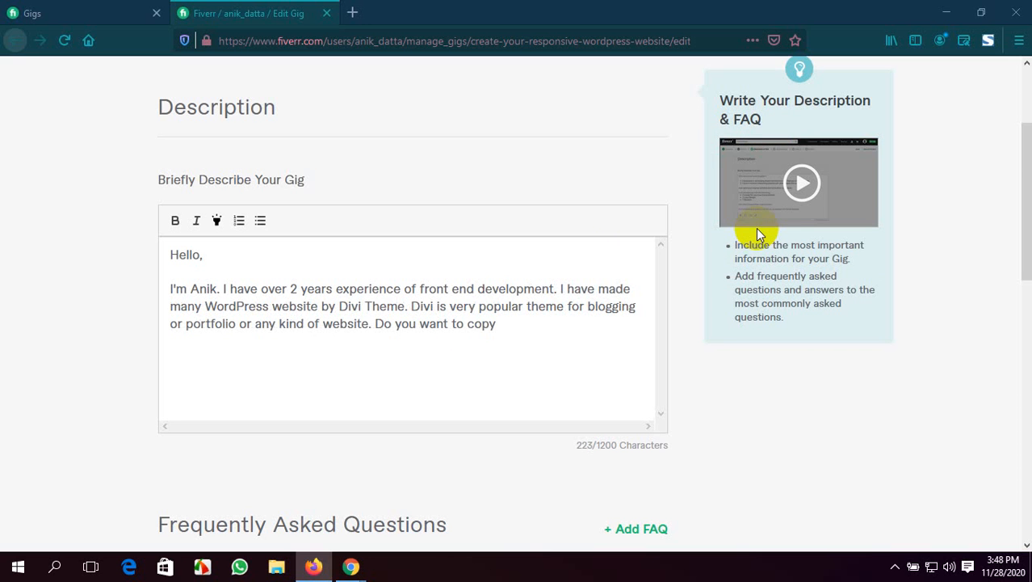
# Continue the buyer question after "copy" with ", clone or duplicate any"
pyautogui.click(518, 324)
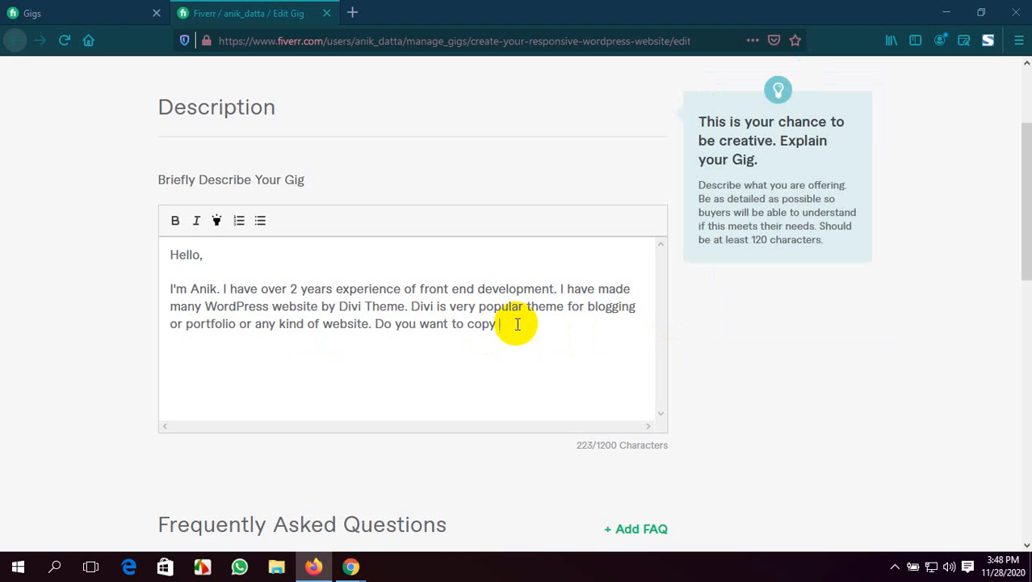
pyautogui.write(',')
pyautogui.press('BackSpace')
pyautogui.press('BackSpace')
pyautogui.write(', clone or')
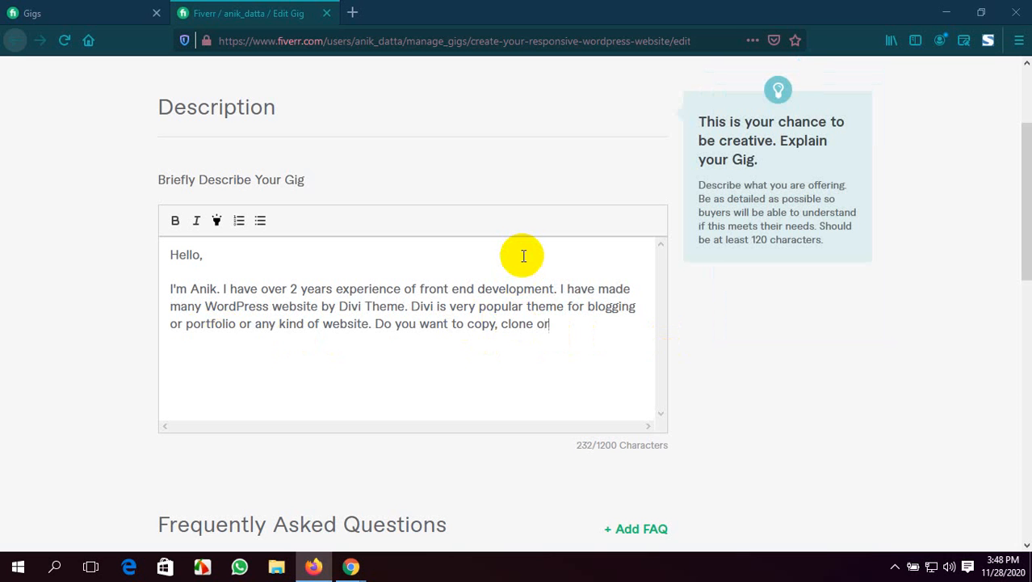
pyautogui.write(' duplicate any ')
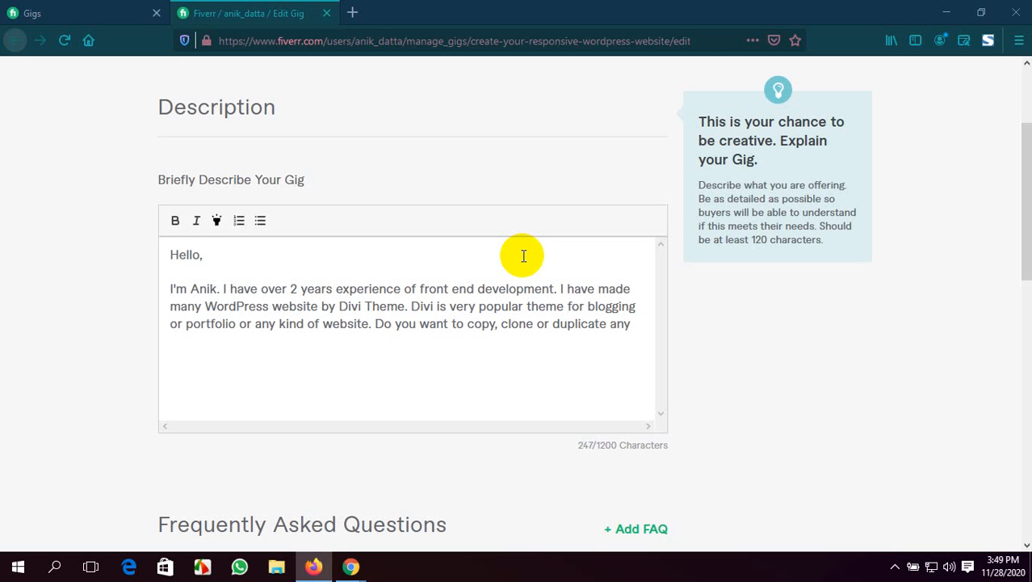
pyautogui.write('design by DIVI')
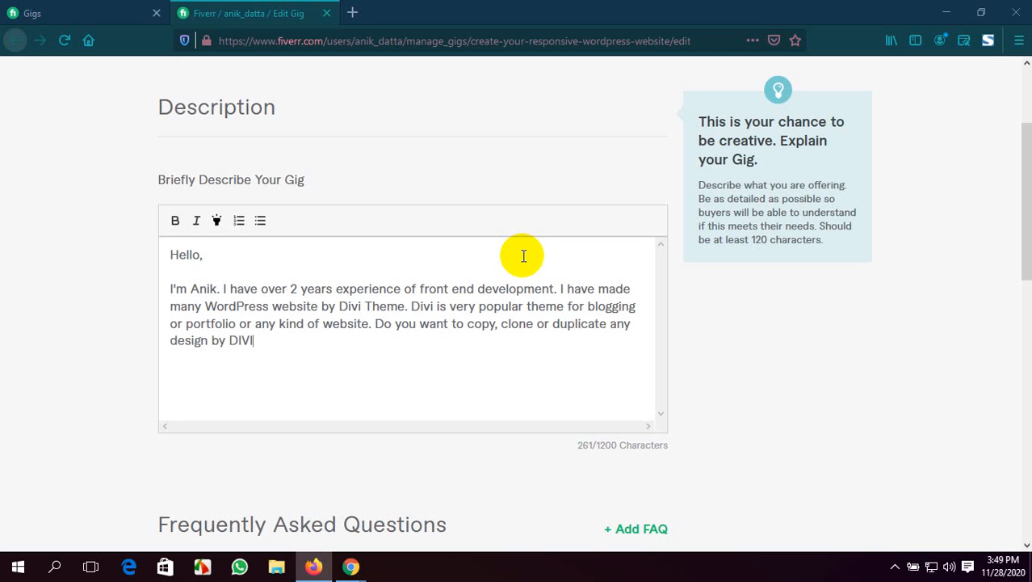
pyautogui.write(' them')
pyautogui.write('e')
# Complete the buyer question with "design by DIVI theme?", ending it with a question mark
pyautogui.write('.')
pyautogui.press('BackSpace')
pyautogui.press('BackSpace')
pyautogui.press('BackSpace')
pyautogui.write('.')
pyautogui.press('BackSpace')
pyautogui.press('BackSpace')
pyautogui.write('? I will')
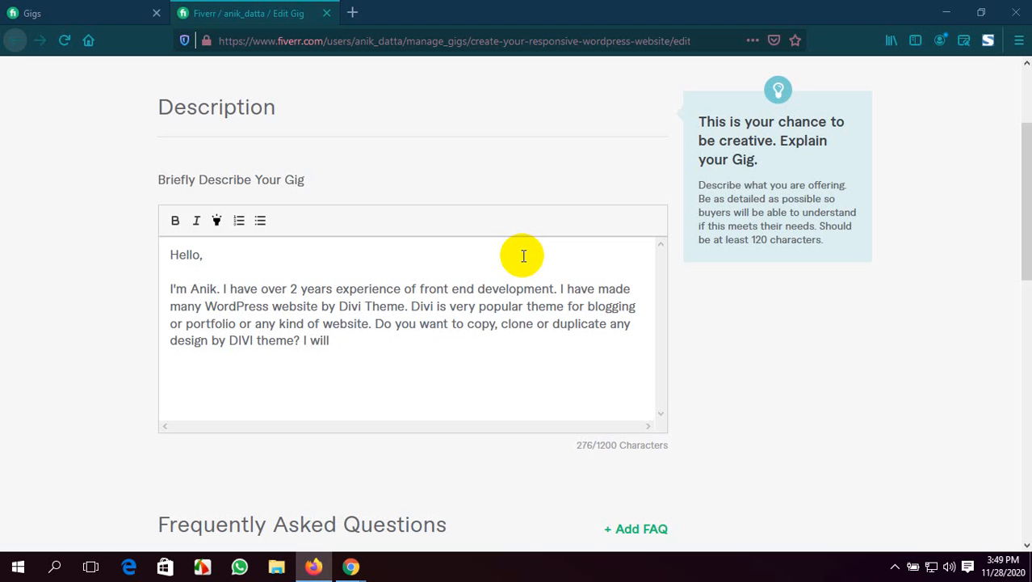
pyautogui.write(' do this for you')
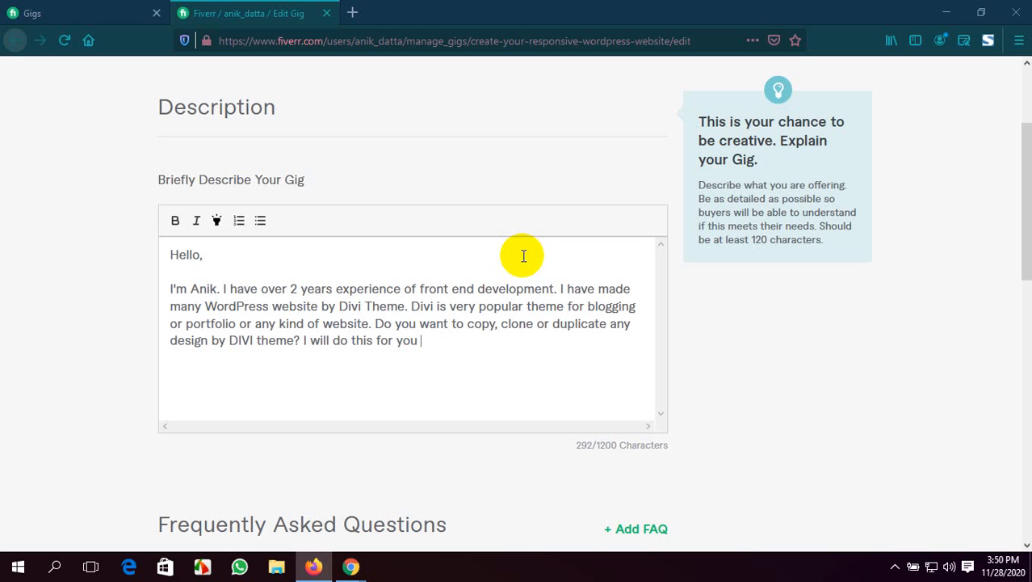
pyautogui.write(' in reasonable')
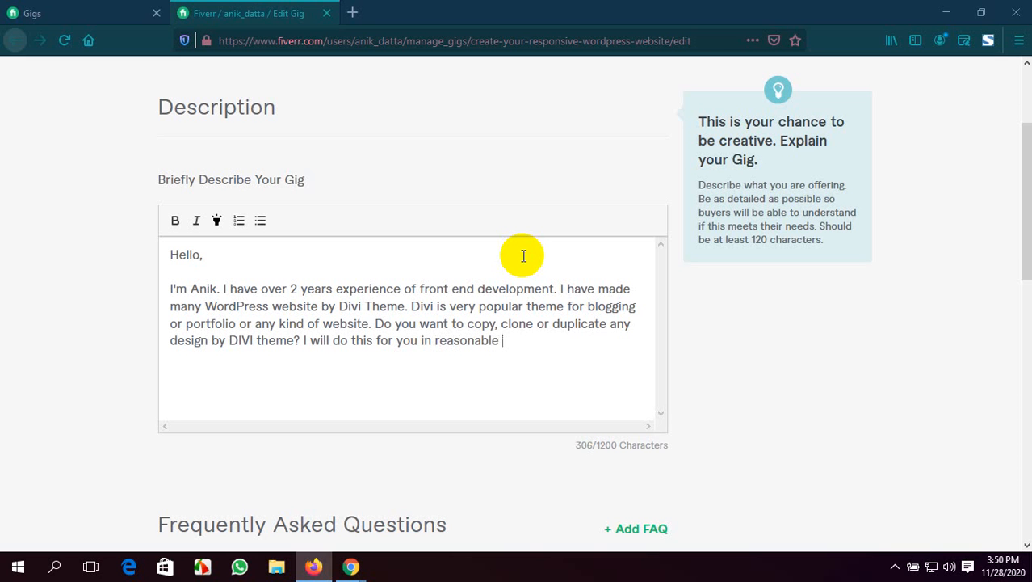
pyautogui.write(' price.')
# Leave a blank line below the introduction and add the heading "What I Offer In This Gig"
pyautogui.scroll(-3, 426, 345)
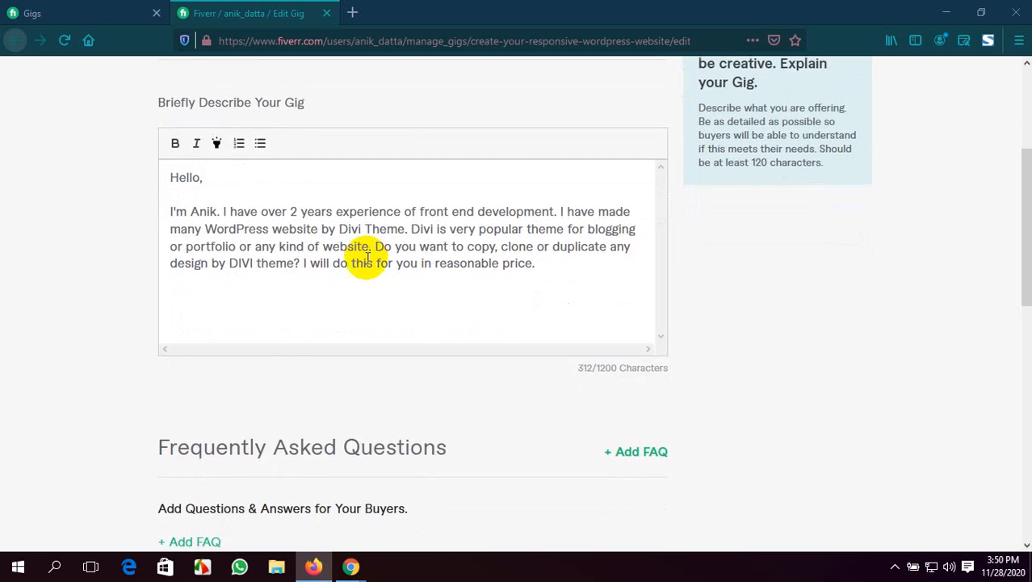
pyautogui.press('Return')
pyautogui.press('Return')
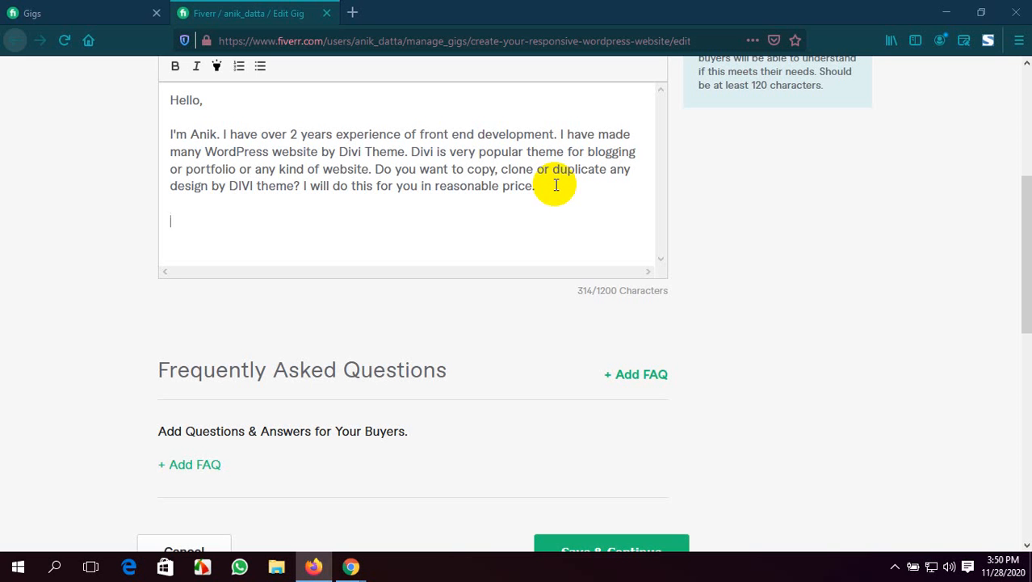
pyautogui.write('What I Offer ')
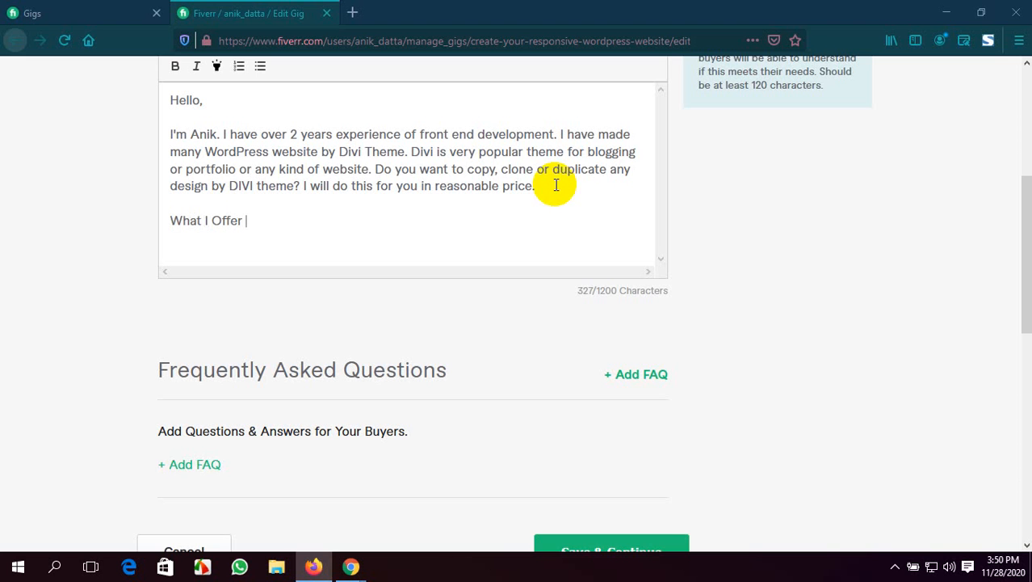
pyautogui.write('In This Gig')
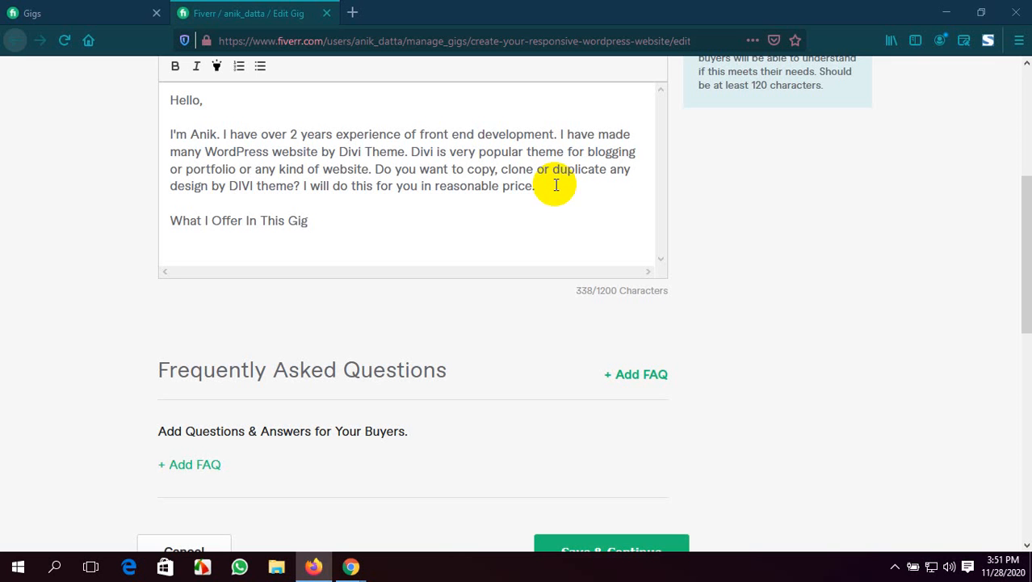
# Add a row of dashes on the line below the "What I Offer In This Gig" heading as an underline
pyautogui.press('Return')
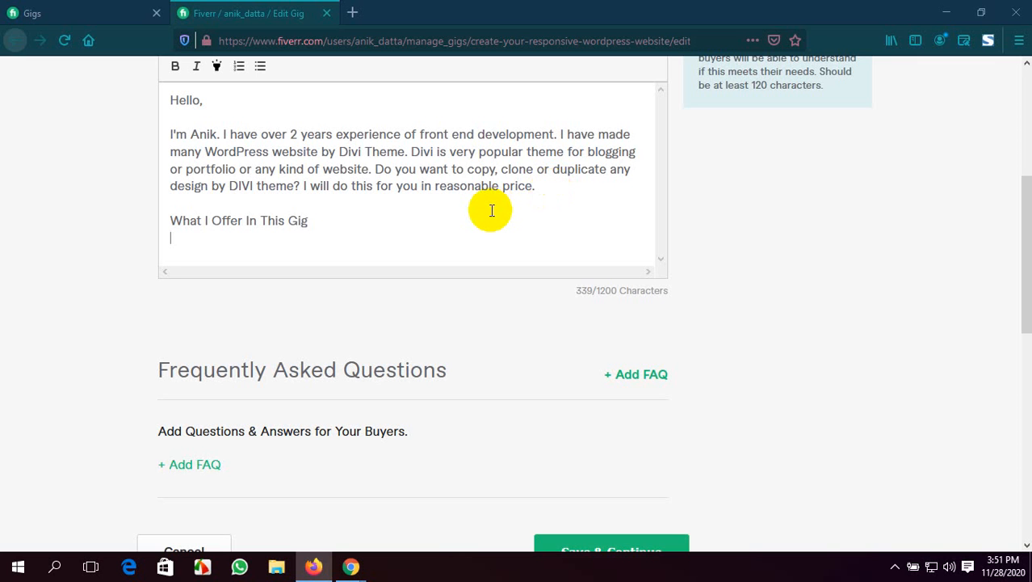
pyautogui.write('--------------------------')
# End the "What I Offer In This Gig" heading with ":-" and start a new line below the row of dashes
pyautogui.click(339, 207)
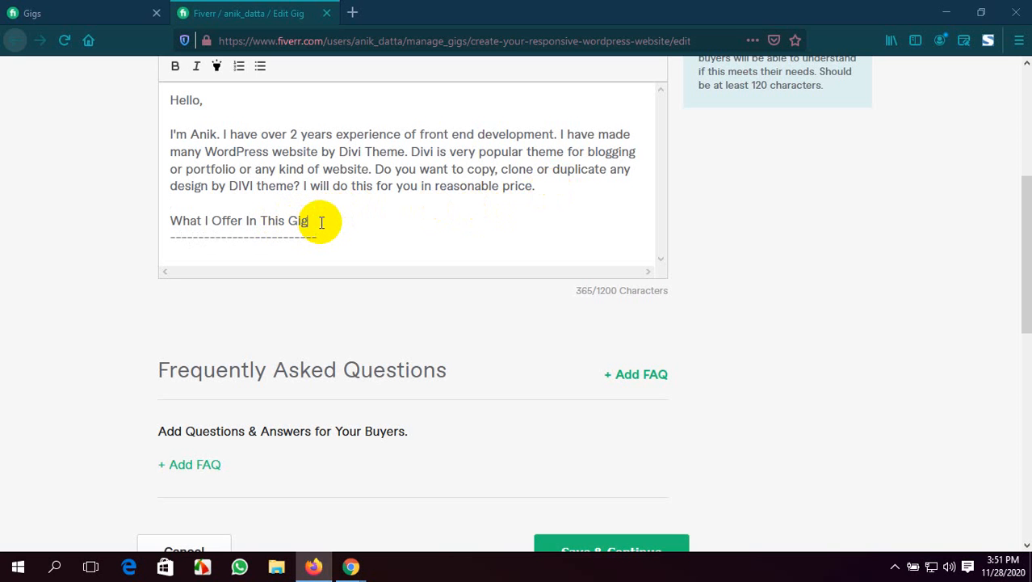
pyautogui.write(':-')
pyautogui.click(329, 236)
pyautogui.press('Return')
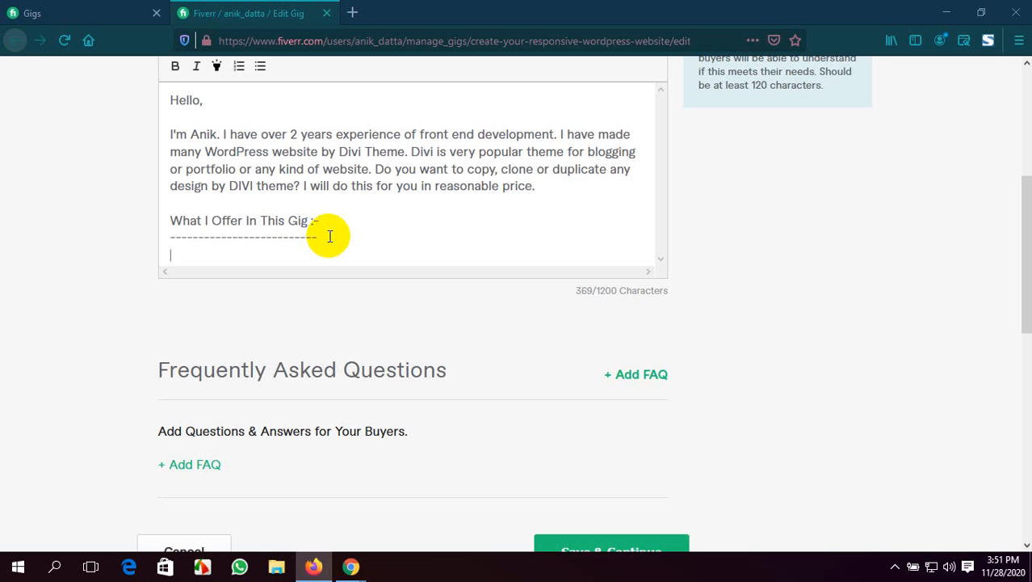
pyautogui.scroll(-1, 280, 218)
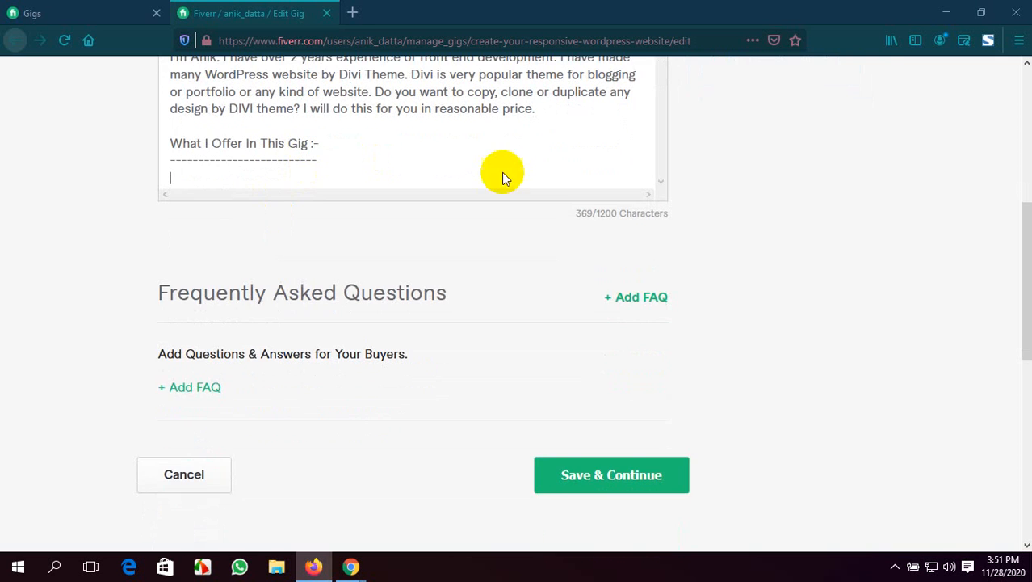
pyautogui.scroll(3, 963, 274)
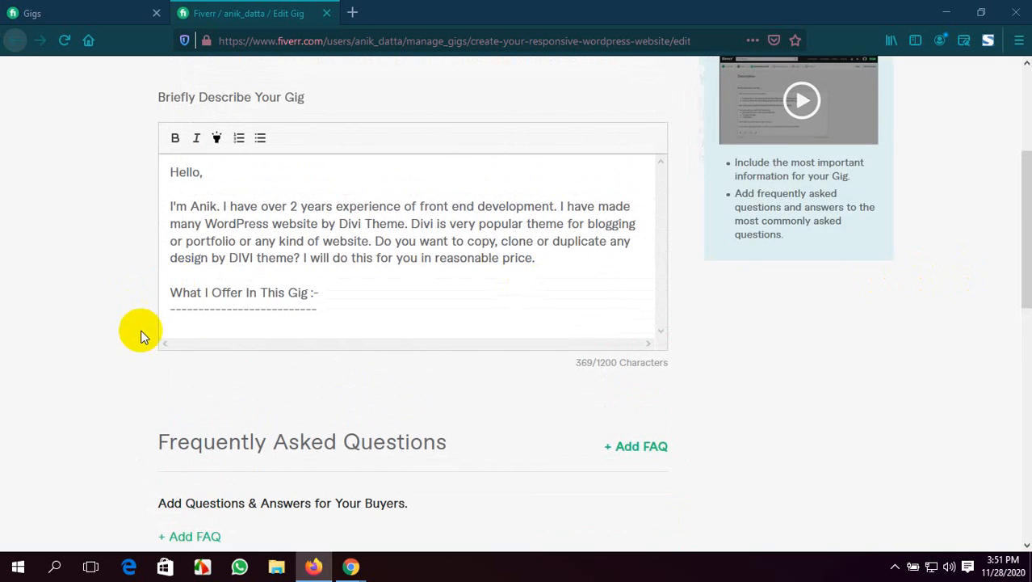
pyautogui.click(184, 321)
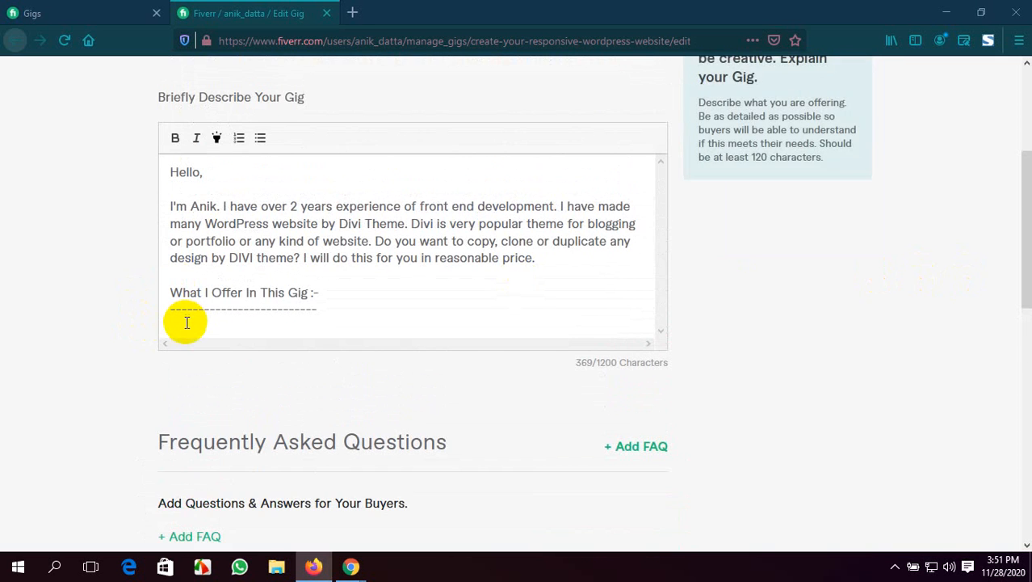
pyautogui.click(238, 139)
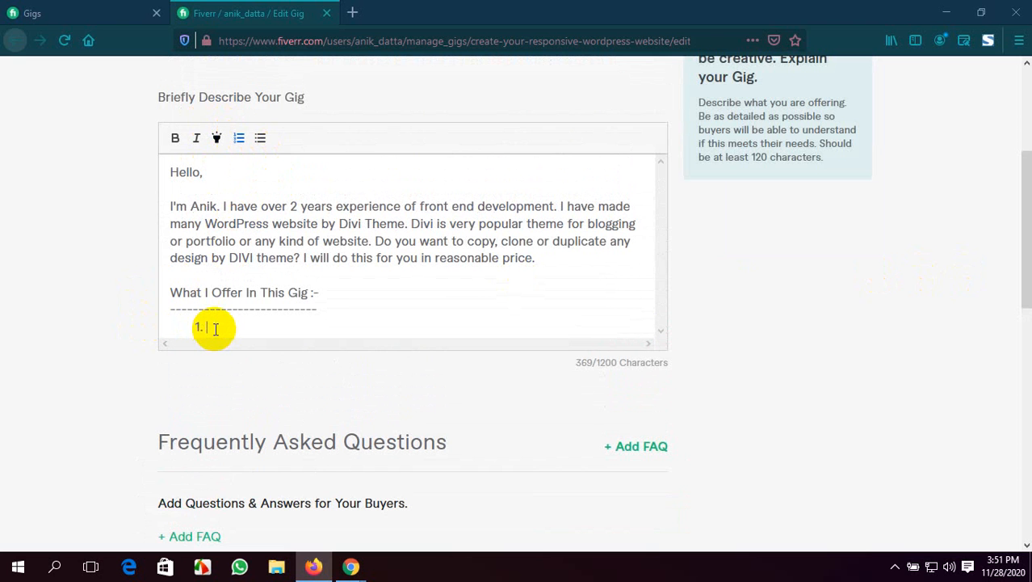
pyautogui.press('BackSpace')
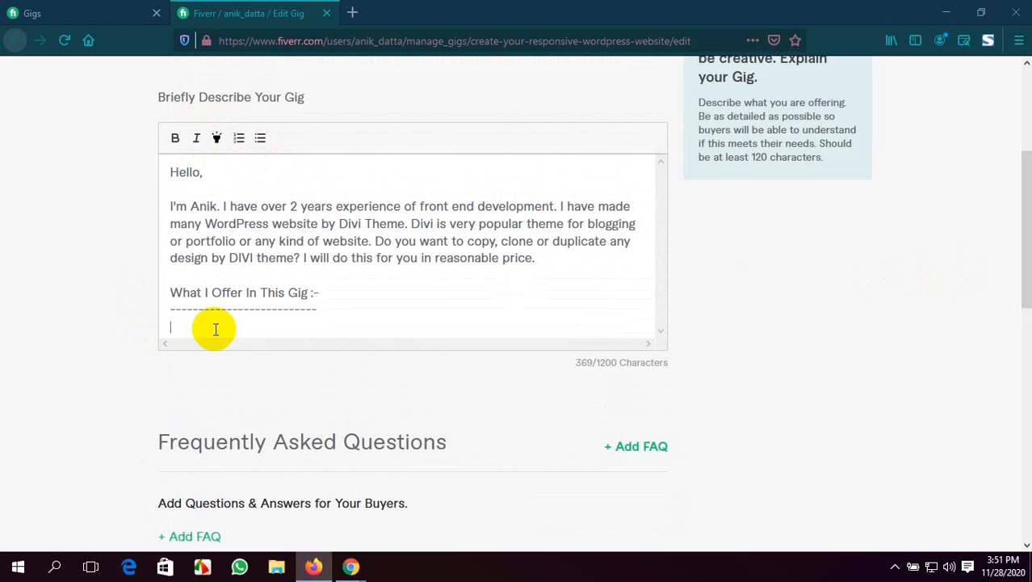
pyautogui.click(240, 141)
pyautogui.click(241, 141)
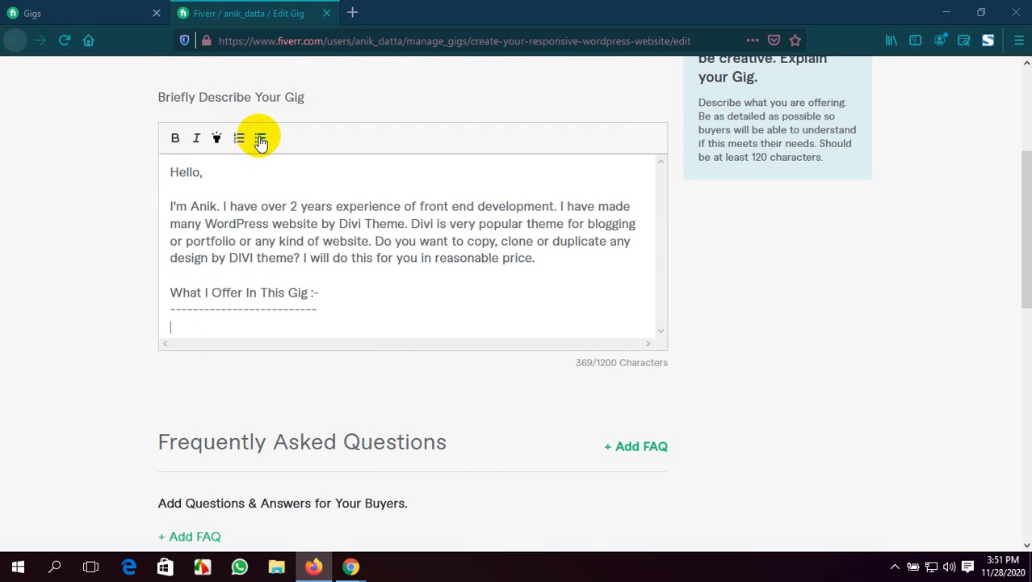
# Start a bulleted list below the dashed underline with the item "Install and setup themes", without a closing full stop
pyautogui.click(261, 141)
pyautogui.write('Install D')
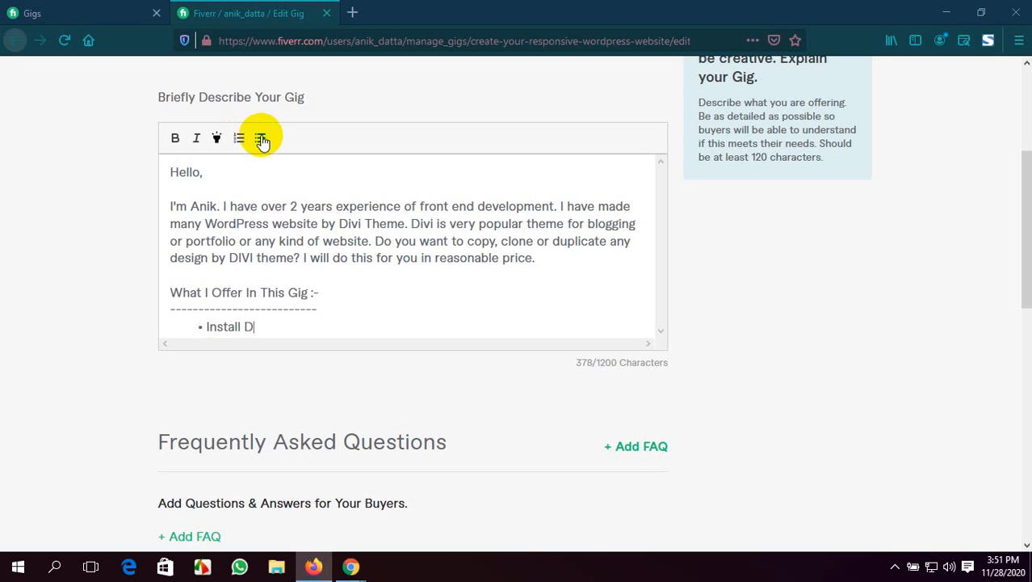
pyautogui.press('BackSpace')
pyautogui.write('and setup')
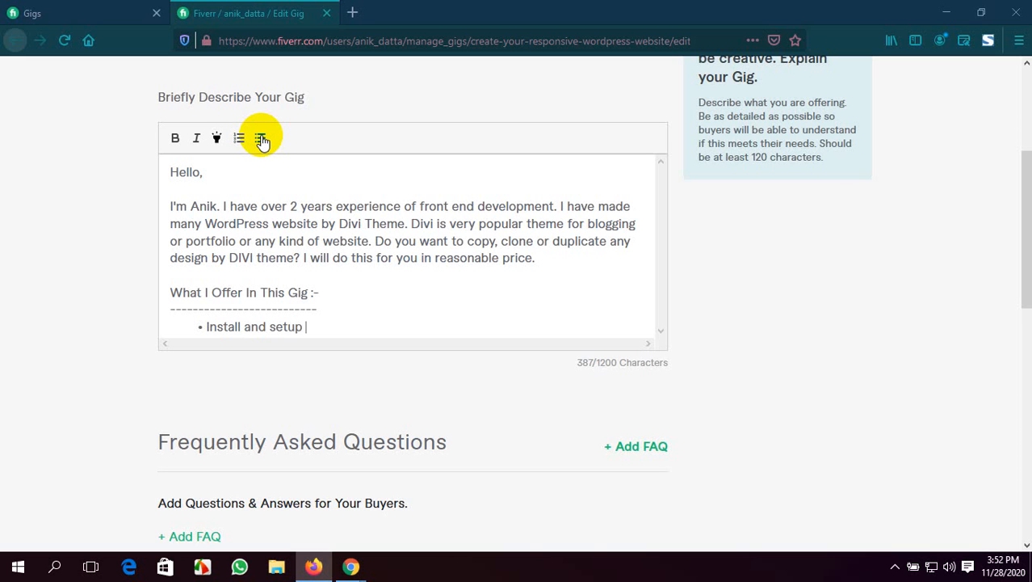
pyautogui.write(' themes.')
pyautogui.press('Return')
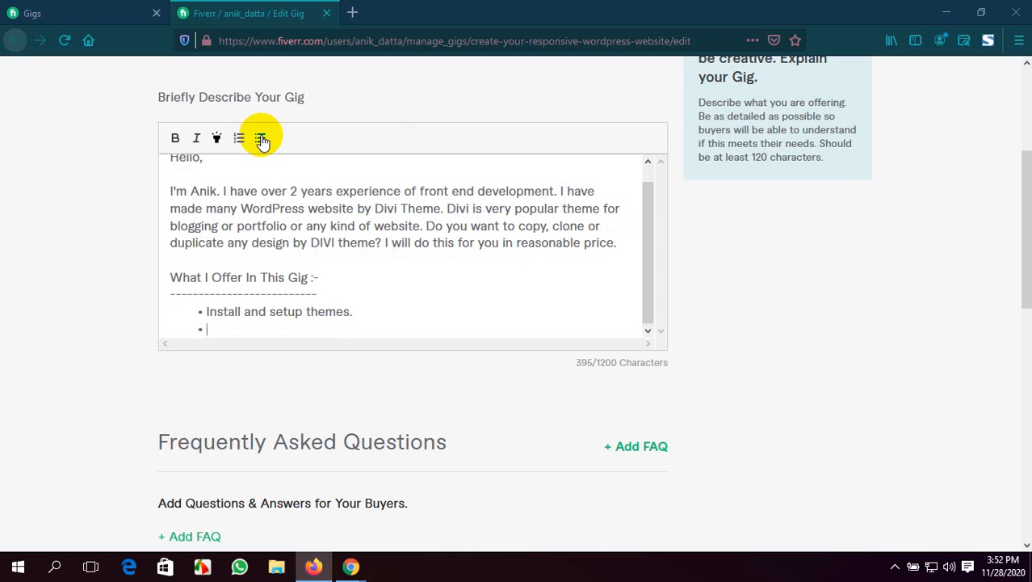
pyautogui.click(369, 315)
pyautogui.press('BackSpace')
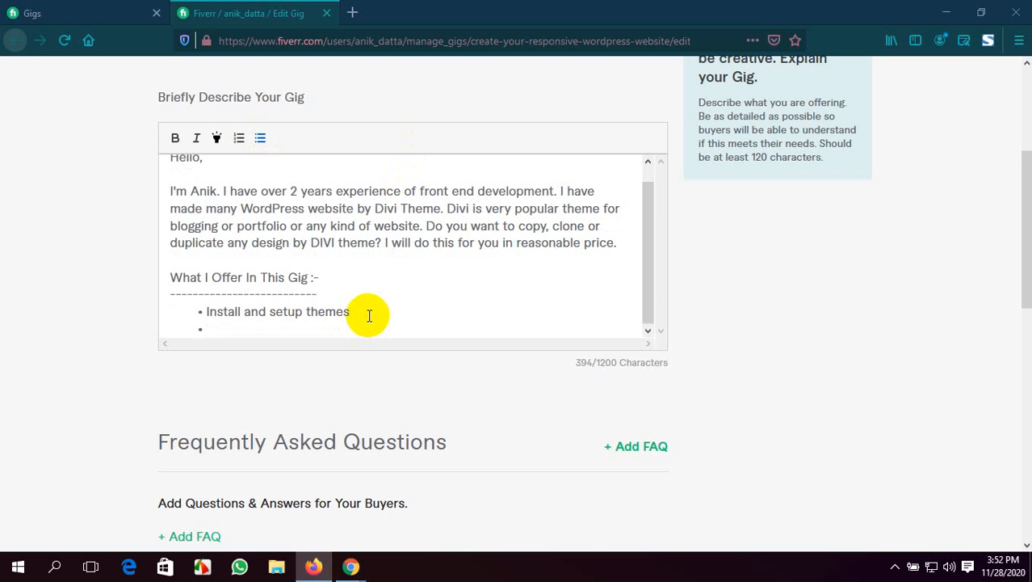
# Enter "Install required plugins" as the second bullet of the offer list and start another bullet
pyautogui.click(318, 325)
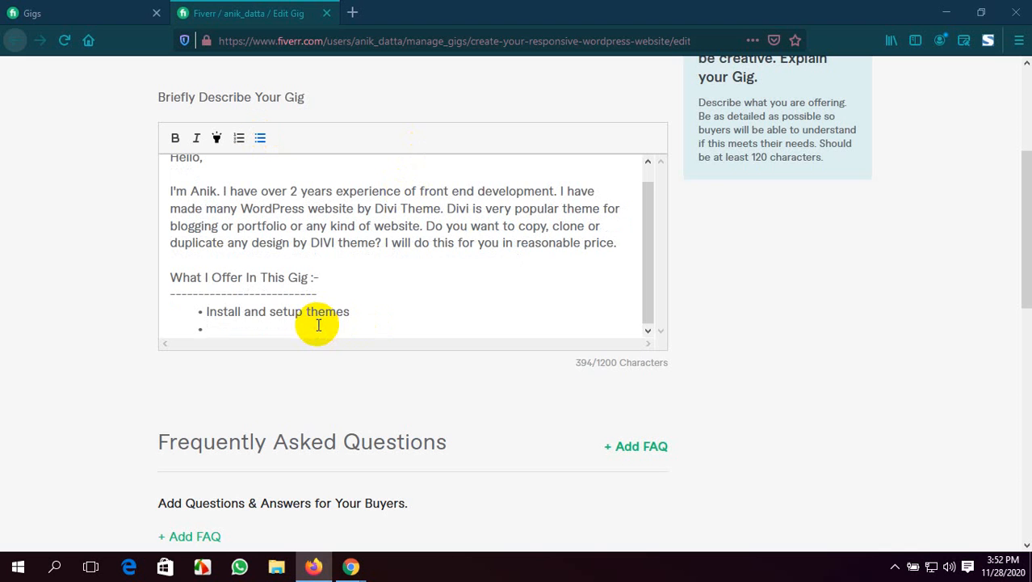
pyautogui.write('Install require')
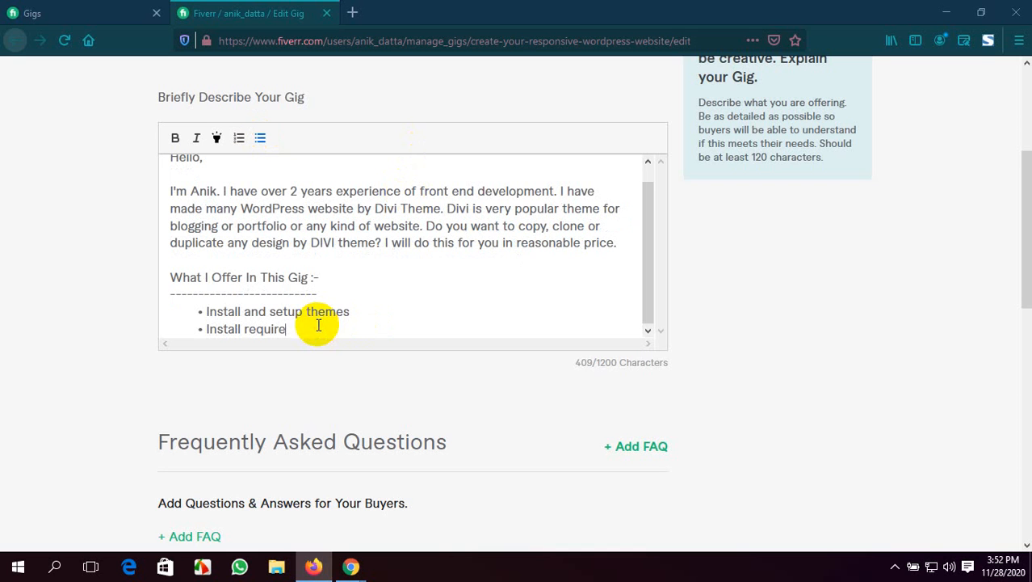
pyautogui.write('d plugins')
pyautogui.press('Return')
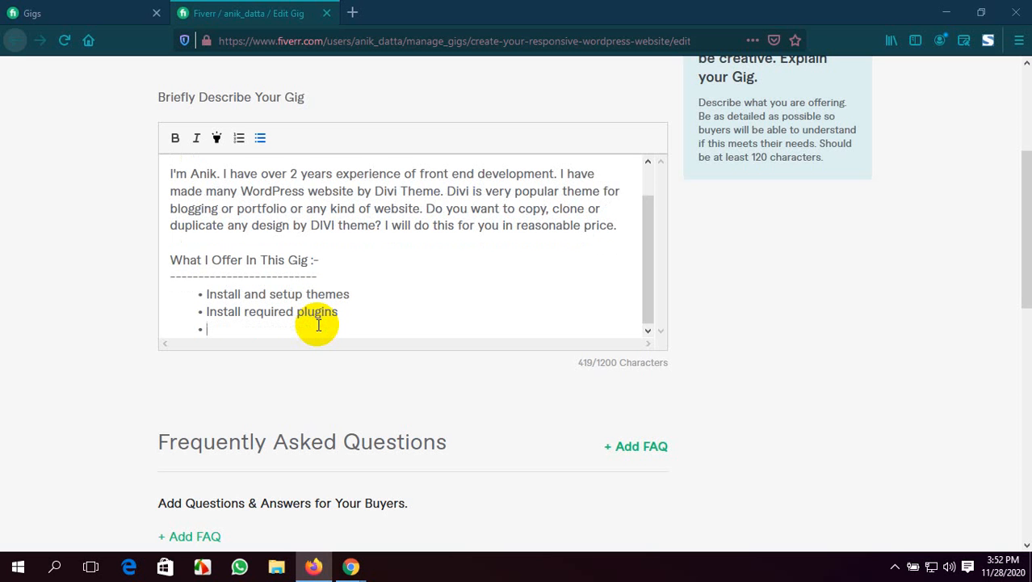
# Enter "Demo import" as the third bullet of the offer list and start another bullet
pyautogui.write('Demo import')
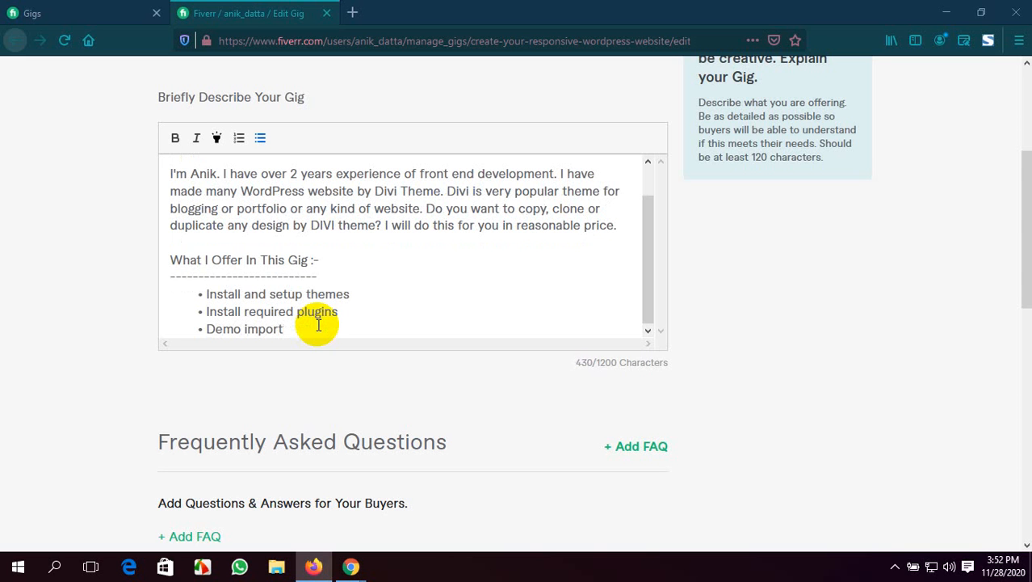
pyautogui.press('Return')
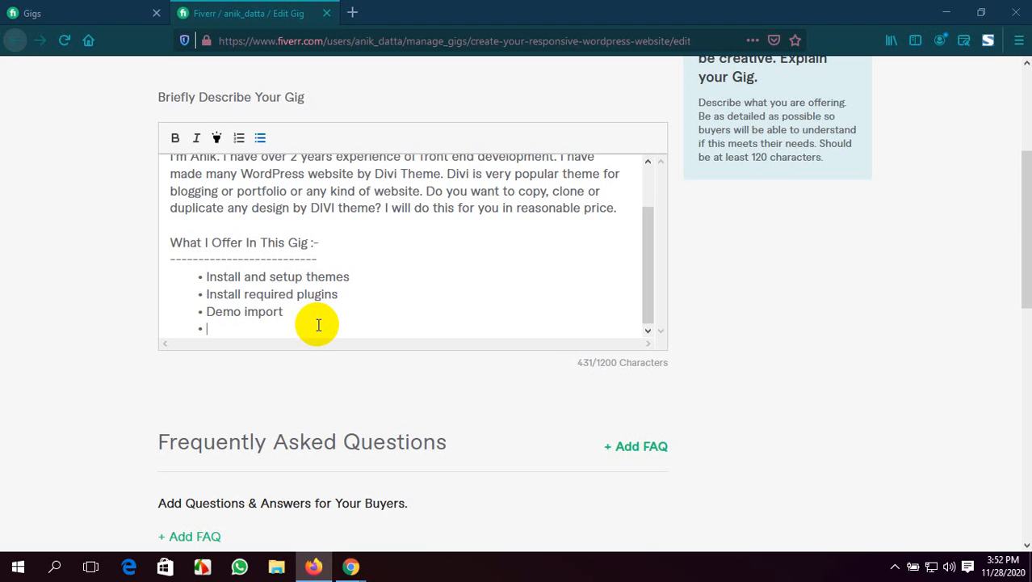
# Enter "Woo-commerce intregration and setup" as the fourth bullet of the offer list and start another bullet
pyautogui.write('Woo-commers')
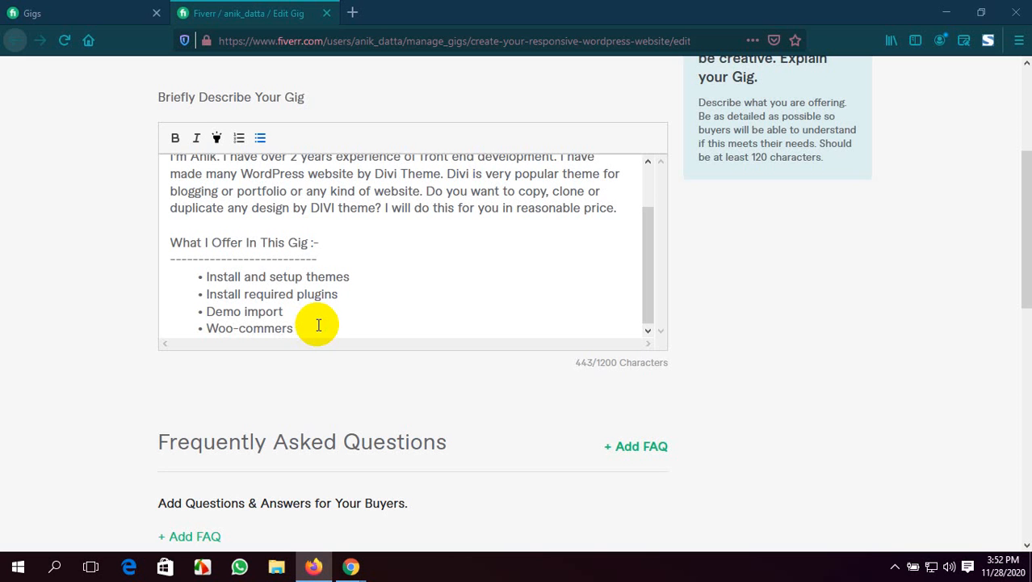
pyautogui.press('BackSpace')
pyautogui.press('BackSpace')
pyautogui.write('ce intregration and ')
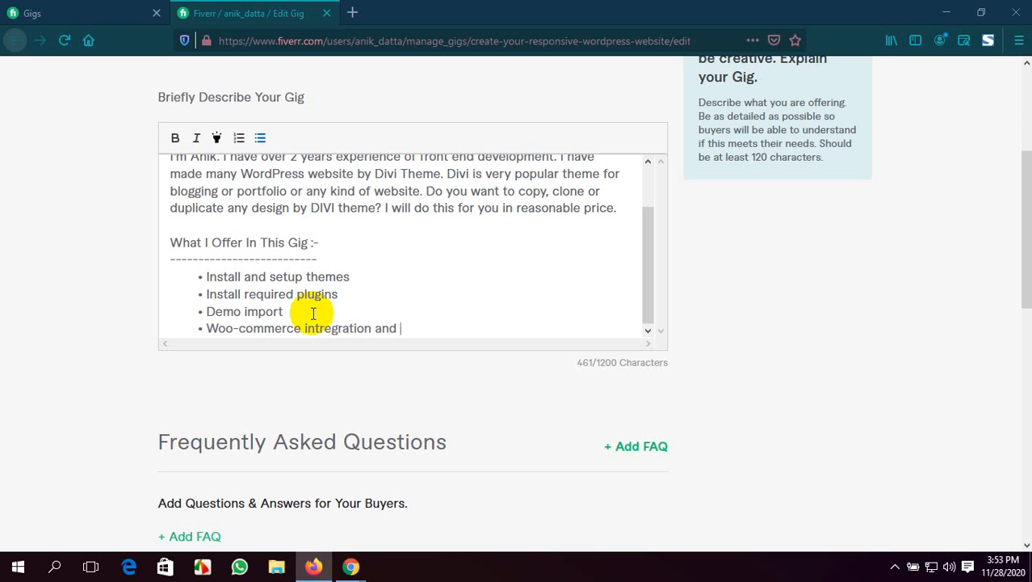
pyautogui.write('setup')
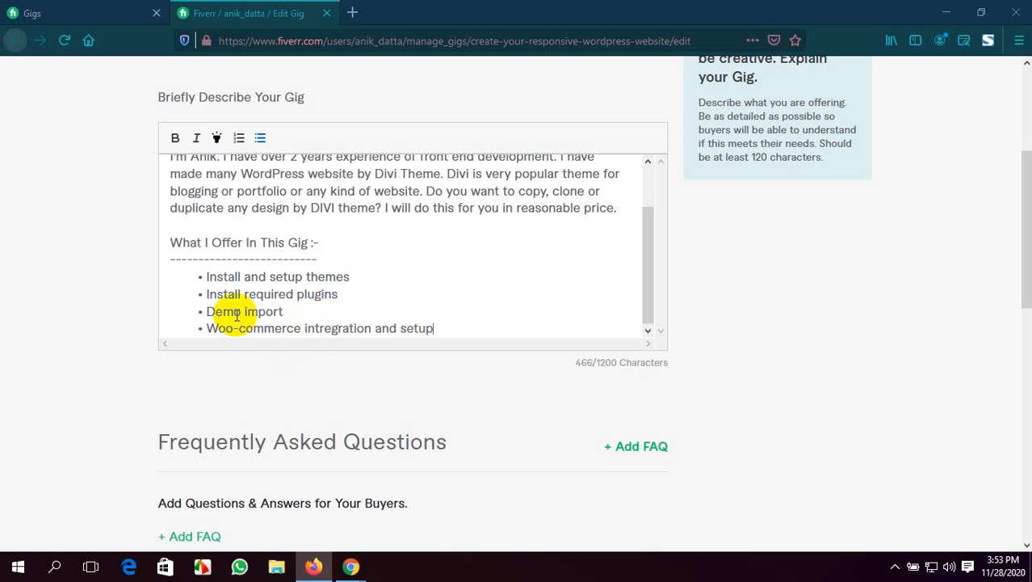
pyautogui.press('Return')
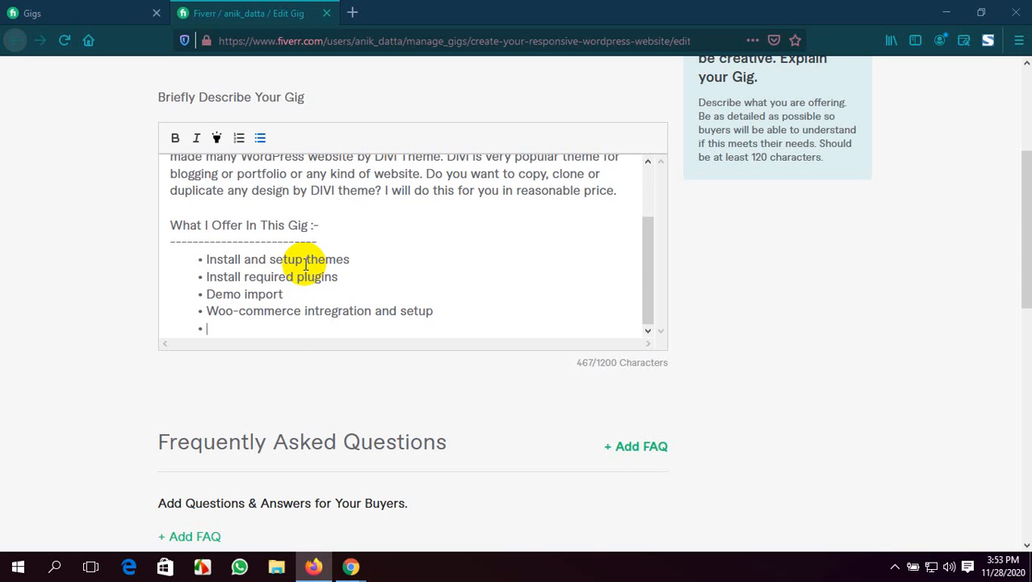
# Enter "Fix any errors or issue" as the fifth bullet of the offer list
pyautogui.write('Fix any ero')
pyautogui.press('BackSpace')
pyautogui.press('BackSpace')
pyautogui.press('BackSpace')
pyautogui.write('errors')
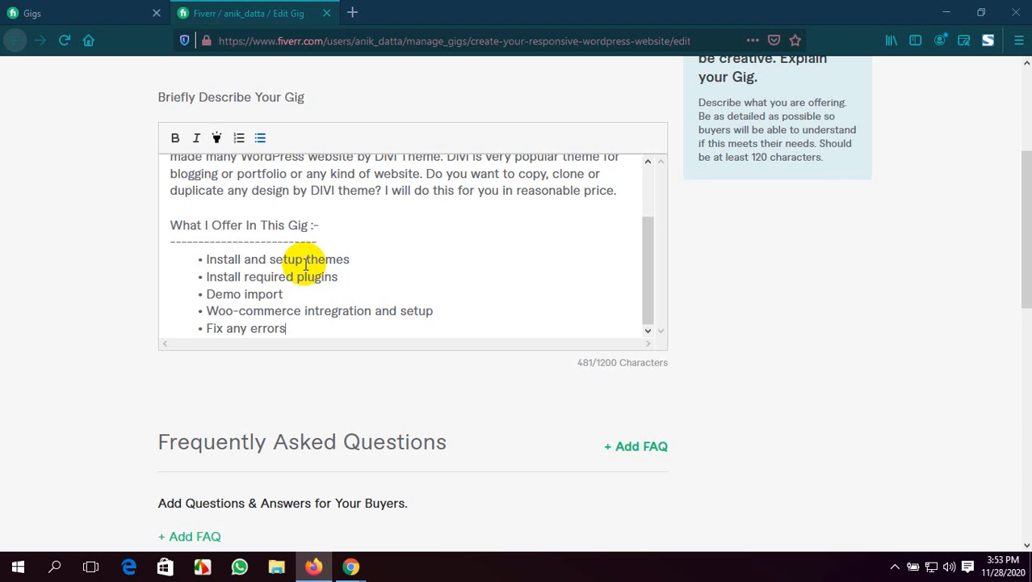
pyautogui.write(' or issue')
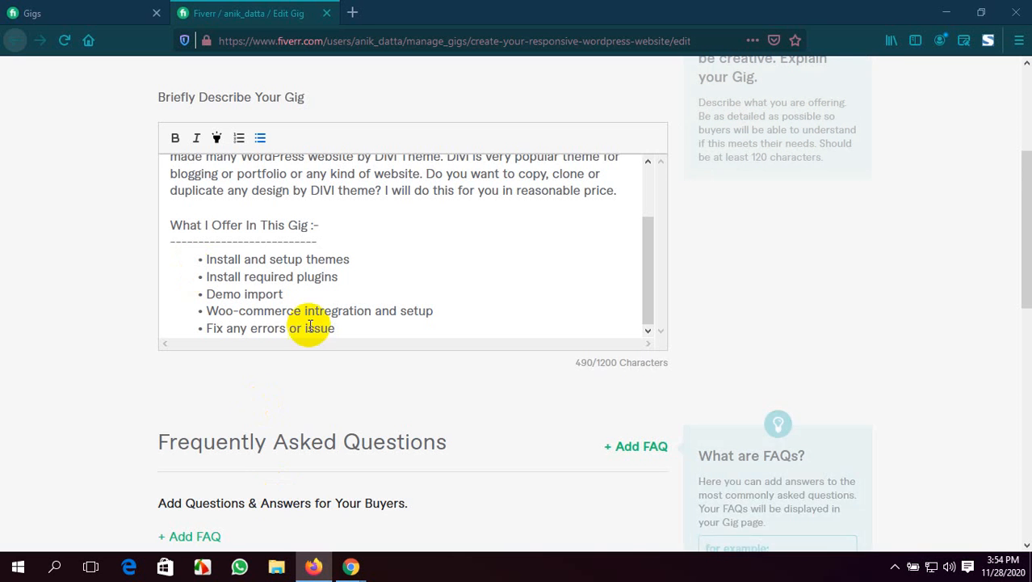
# End the bulleted offer list and leave a blank line below it for normal text
pyautogui.scroll(-2, 351, 237)
pyautogui.press('Return')
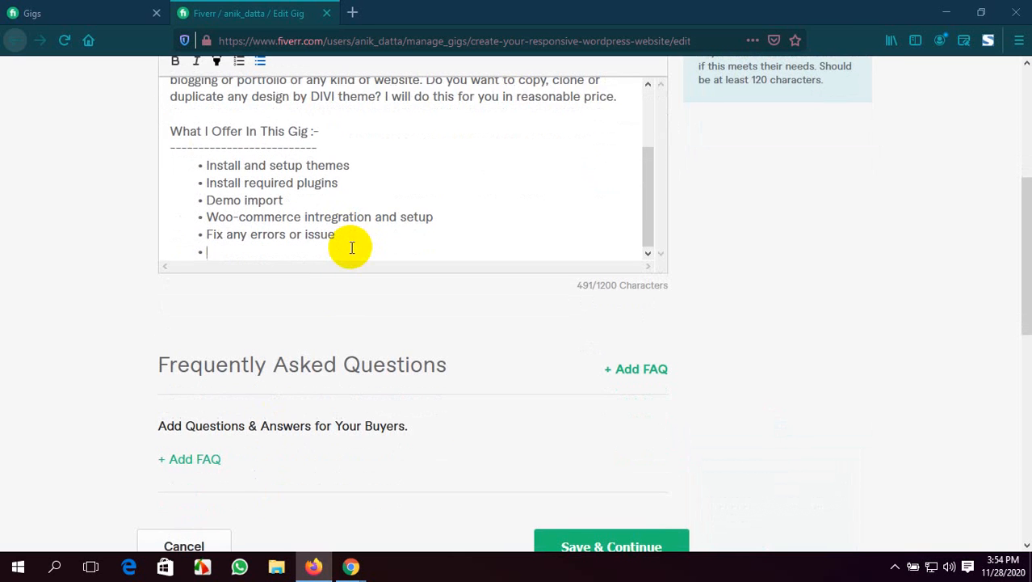
pyautogui.press('Return')
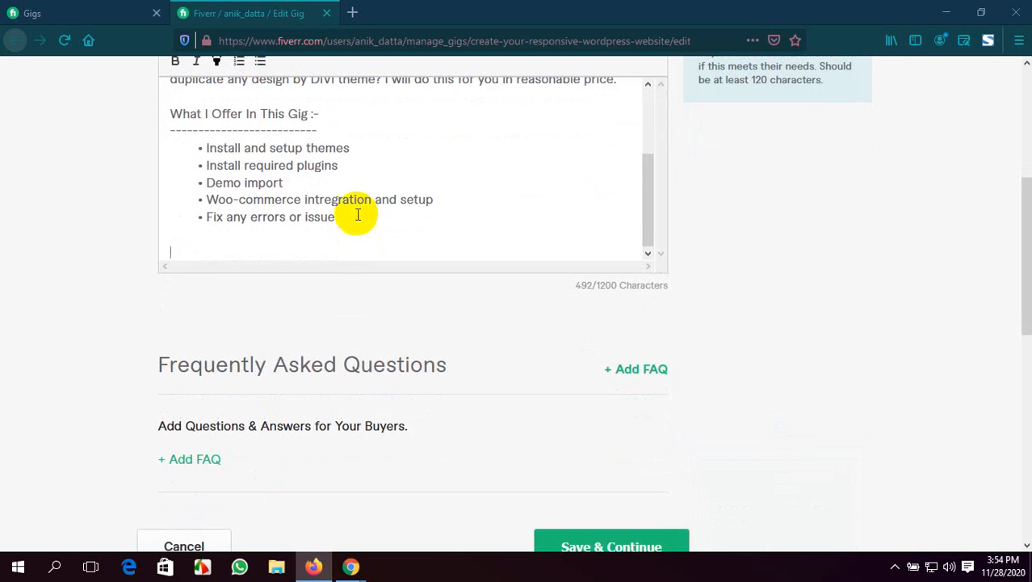
pyautogui.scroll(1, 440, 201)
pyautogui.scroll(-1, 440, 200)
pyautogui.scroll(4, 883, 330)
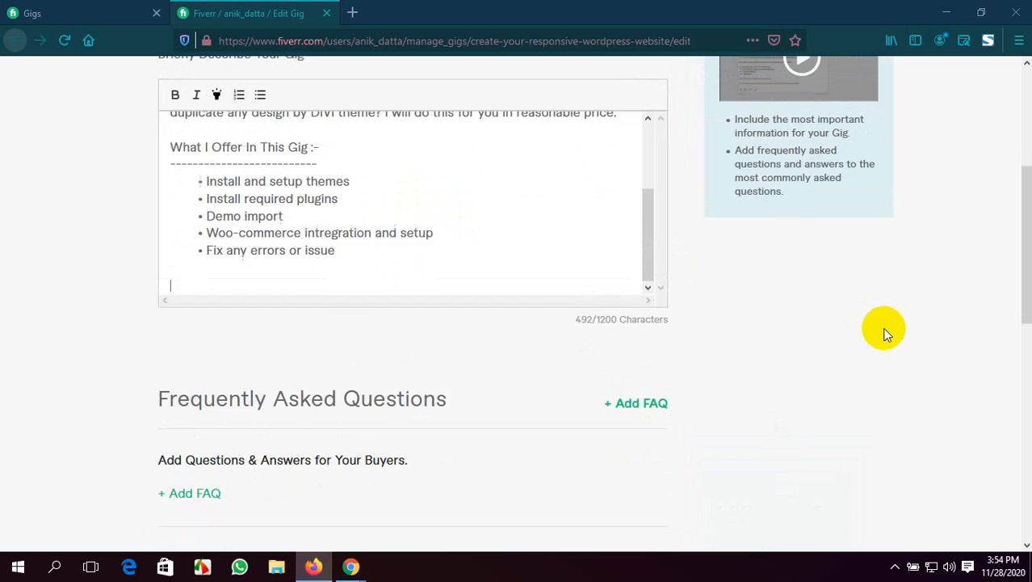
pyautogui.scroll(-2, 395, 329)
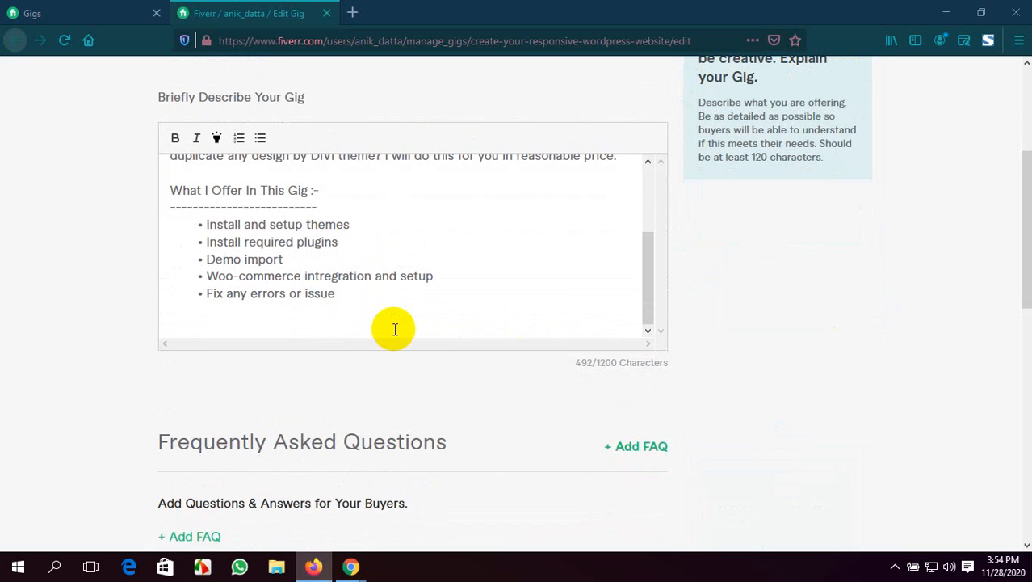
# Add the heading "Why Will You Choose Me:-" below the offer list and start a new line
pyautogui.write('Why you')
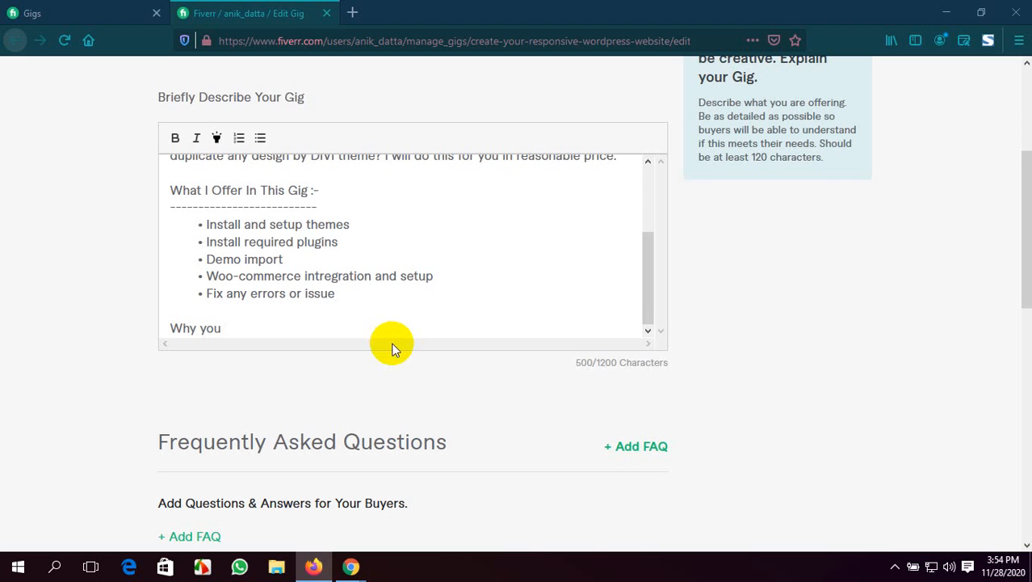
pyautogui.press('BackSpace')
pyautogui.press('BackSpace')
pyautogui.press('BackSpace')
pyautogui.press('BackSpace')
pyautogui.write('Will You Choose ')
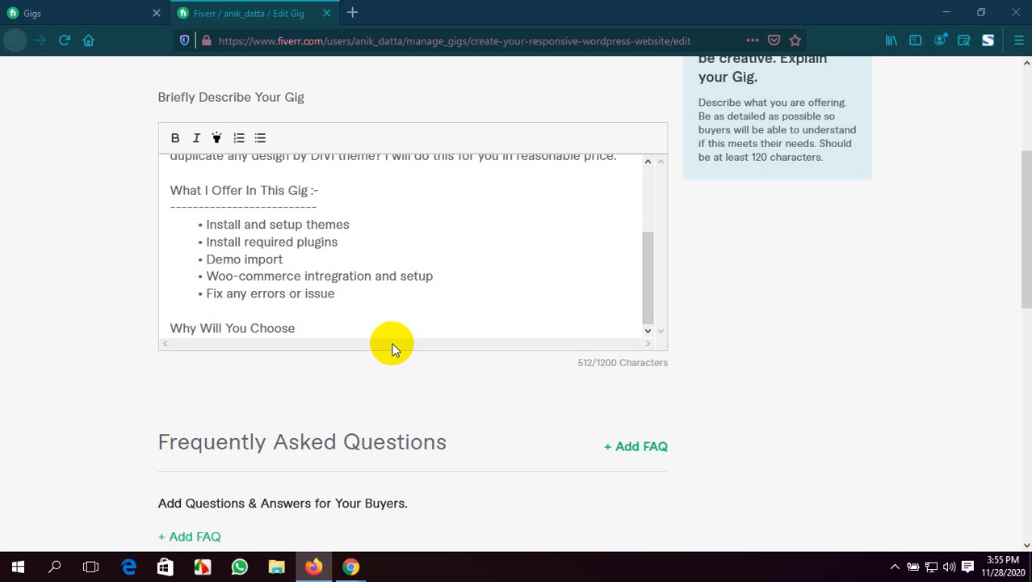
pyautogui.write('Me:-')
pyautogui.press('Return')
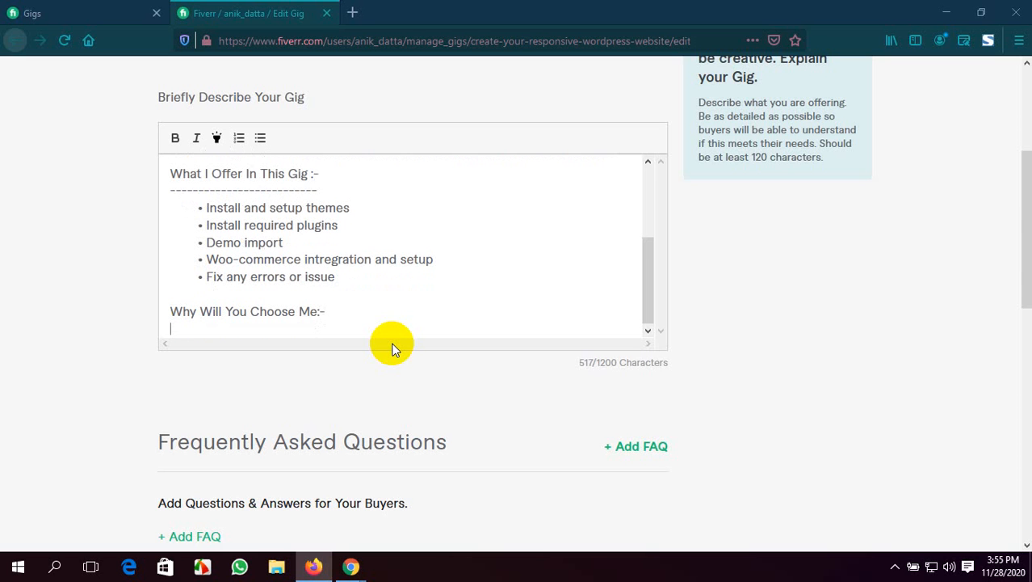
# Underline the "Why Will You Choose Me:-" heading with a row of dashes matching its length and start a new line
pyautogui.write('-------------------------------')
pyautogui.press('BackSpace')
pyautogui.press('BackSpace')
pyautogui.press('BackSpace')
pyautogui.press('BackSpace')
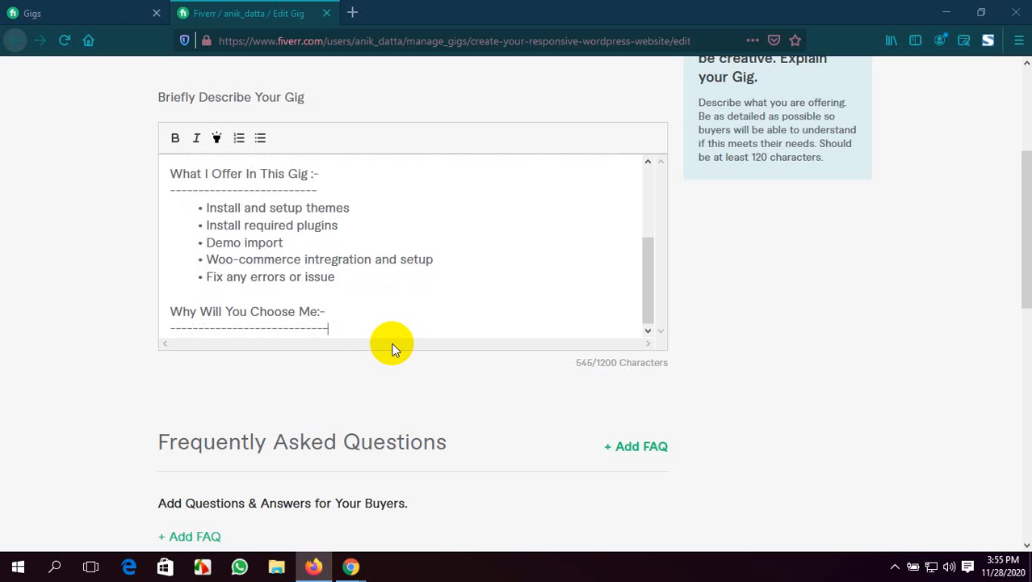
pyautogui.press('Return')
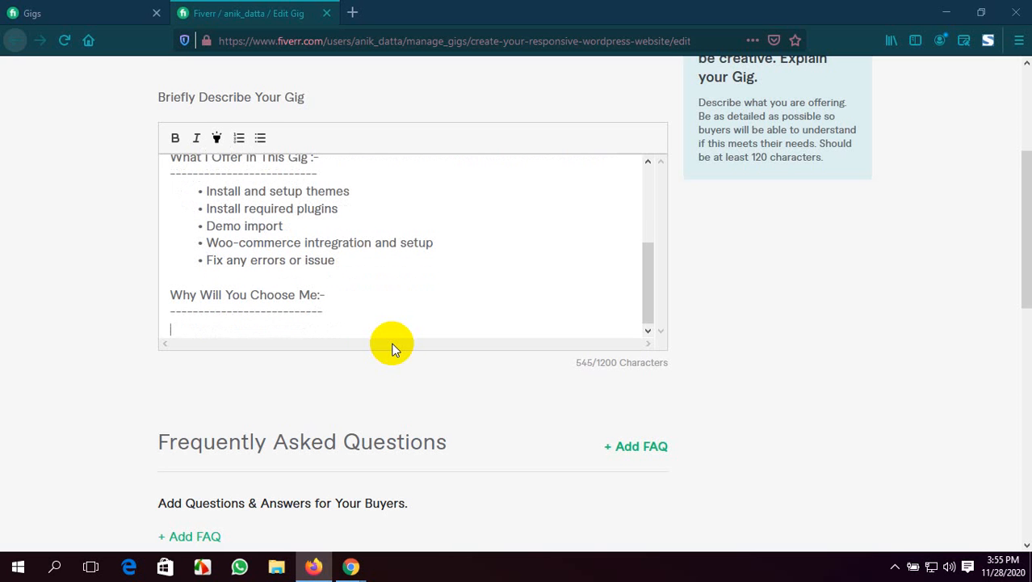
# Start a bulleted list under "Why Will You Choose Me:-" with the item "Unlimited Revision" and start another bullet
pyautogui.click(260, 137)
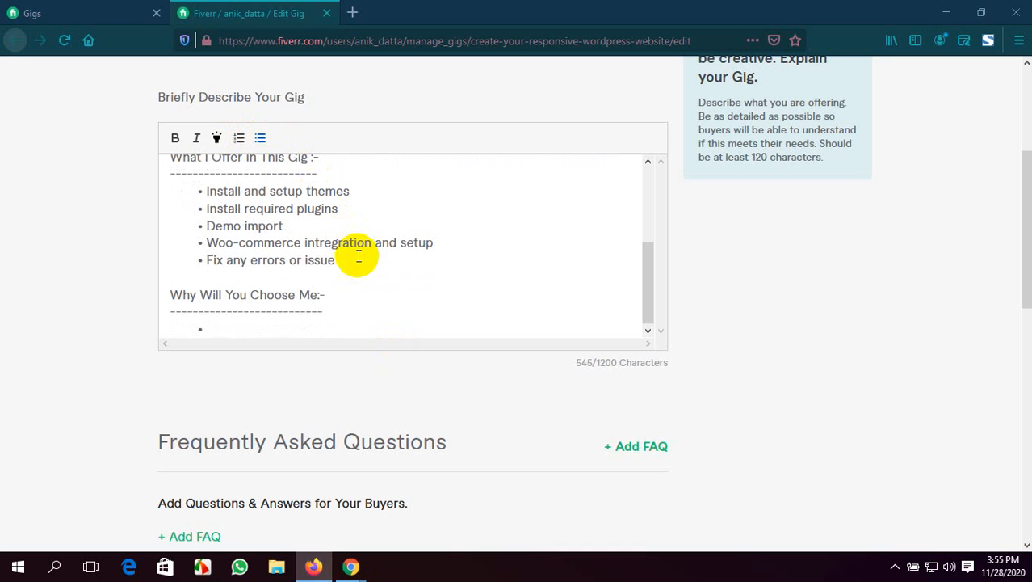
pyautogui.write('Unlimited Re')
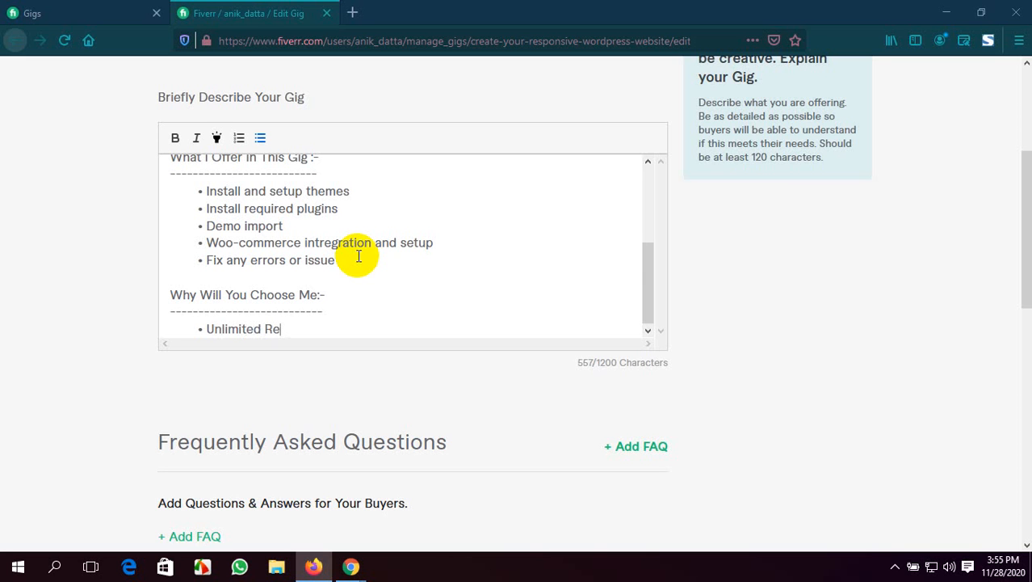
pyautogui.write('vision')
pyautogui.press('Return')
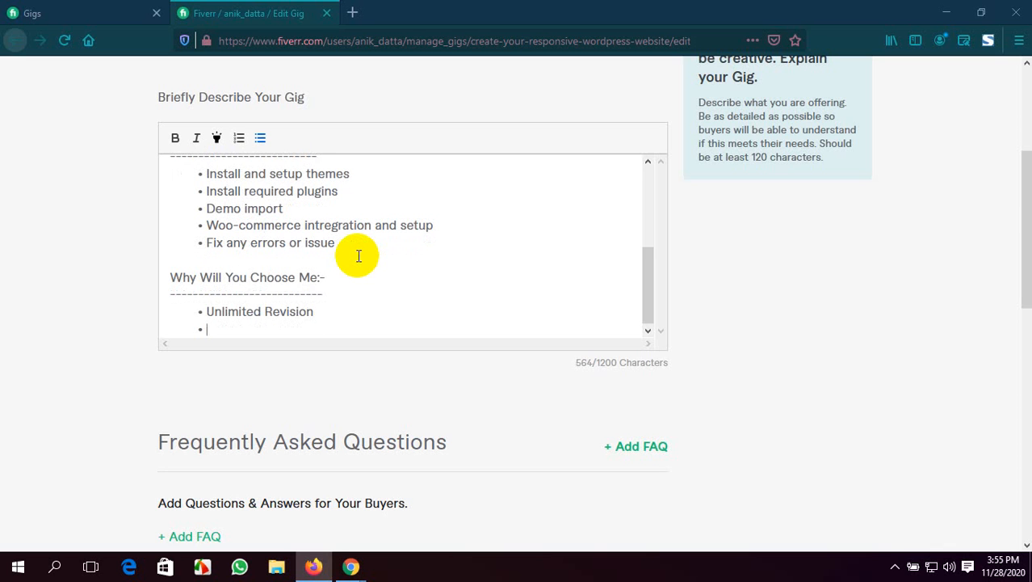
# Enter "100% Client satisfaction" as the second reason in the list and start another bullet
pyautogui.write('100% Client s')
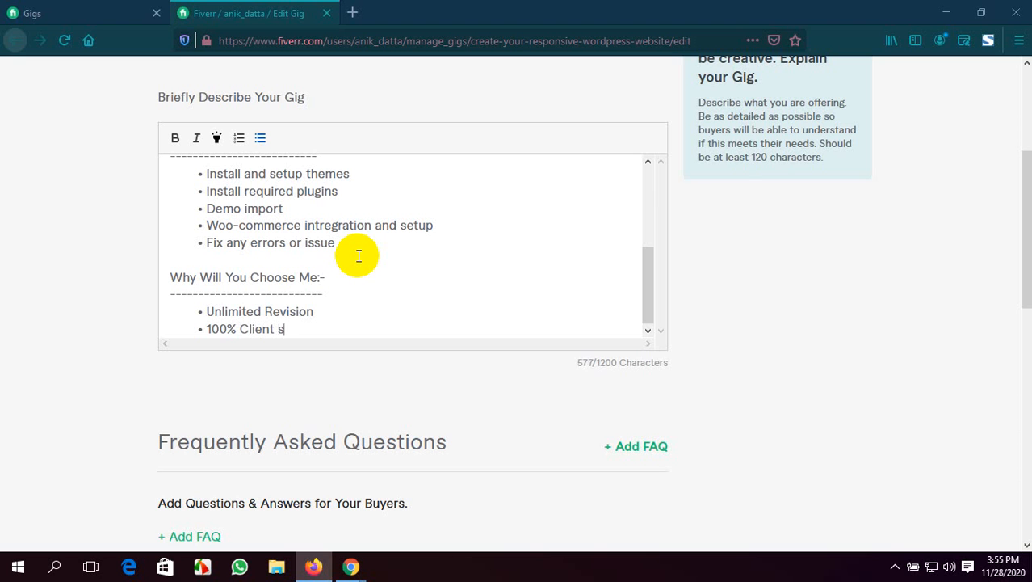
pyautogui.write('atisfaction')
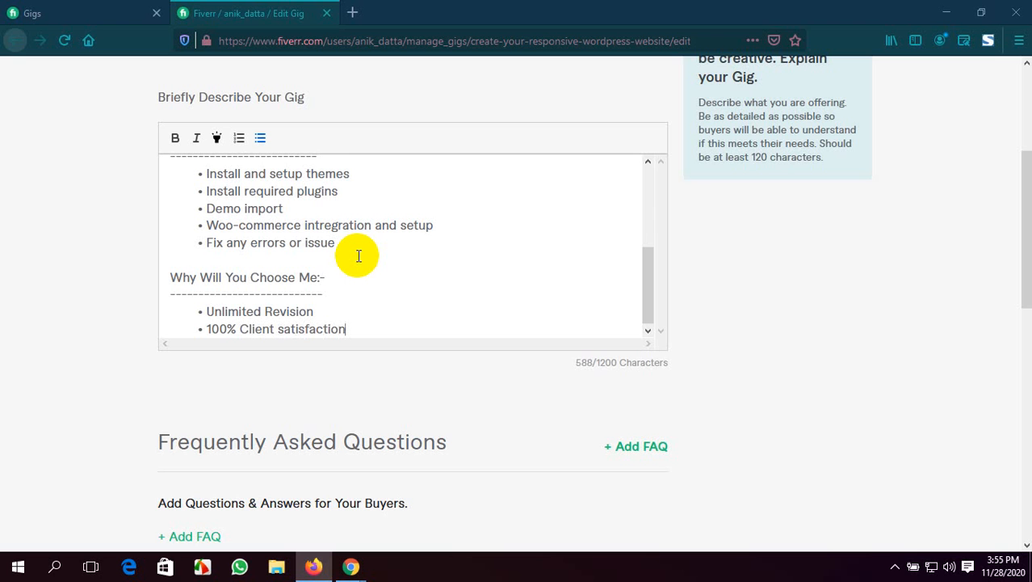
pyautogui.press('Return')
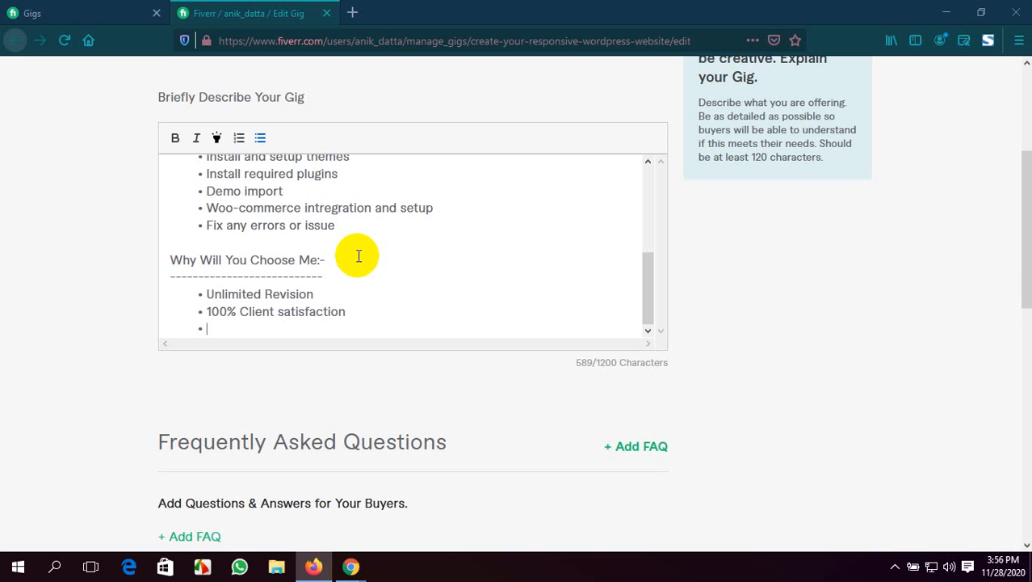
# Enter "Add Custom design" as the third reason under "Why Will You Choose Me:-" and start another bullet
pyautogui.write('Add Custom d')
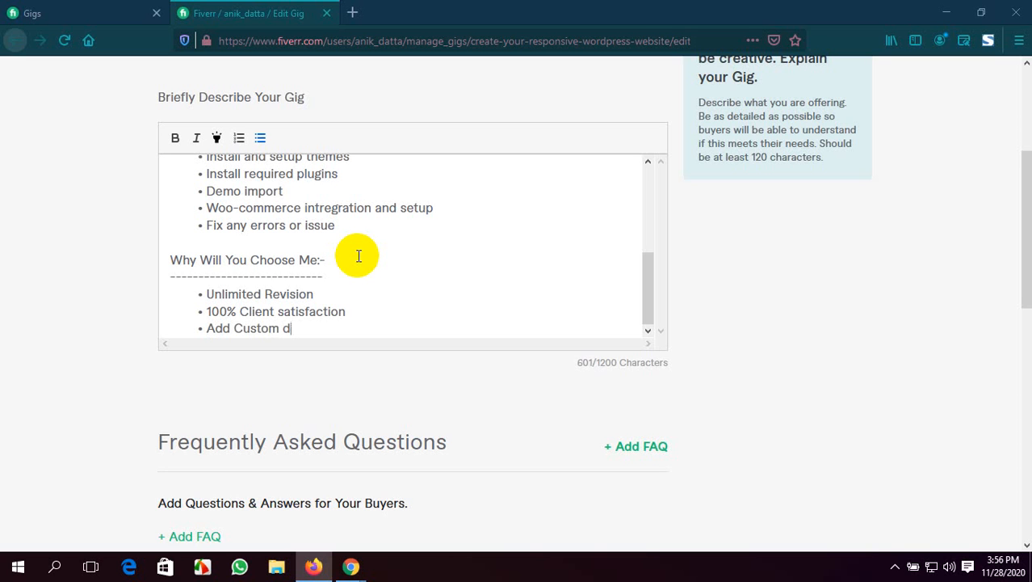
pyautogui.write('esign')
pyautogui.press('Return')
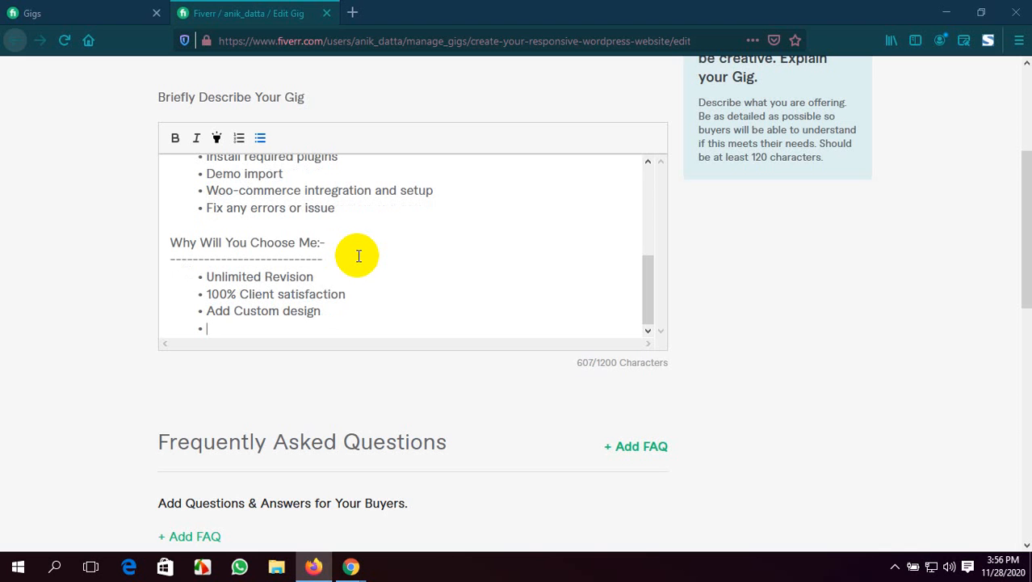
# Enter "responsive design" as the fourth reason in the list and start another bullet
pyautogui.write('responsive desu')
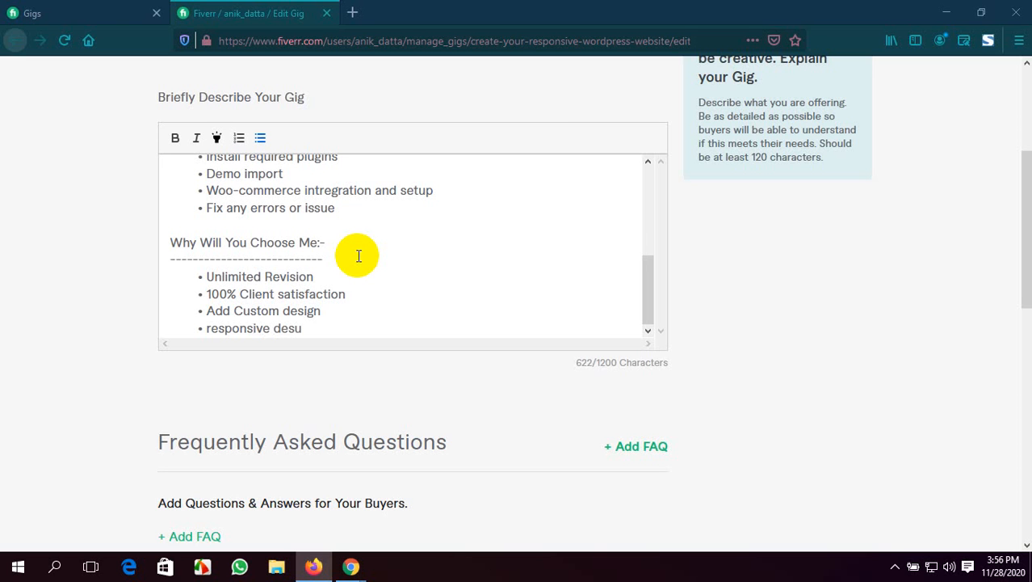
pyautogui.press('BackSpace')
pyautogui.write('ign')
pyautogui.press('Return')
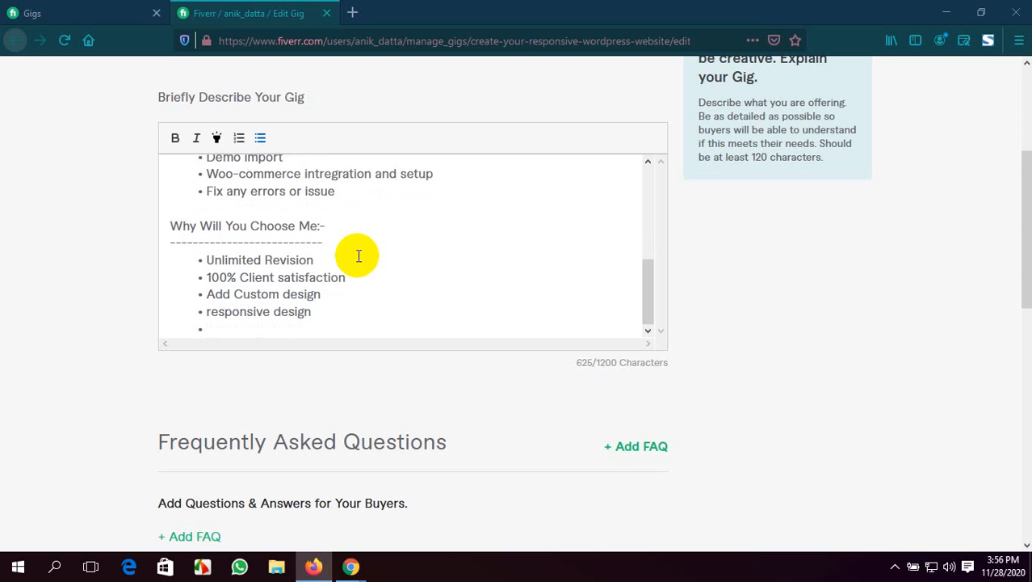
pyautogui.write('fast')
pyautogui.press('BackSpace')
pyautogui.press('BackSpace')
pyautogui.press('BackSpace')
pyautogui.press('BackSpace')
# Capitalize the first letter of the fourth reason so that it reads "Responsive design"
pyautogui.click(212, 313)
pyautogui.press('BackSpace')
pyautogui.write('R')
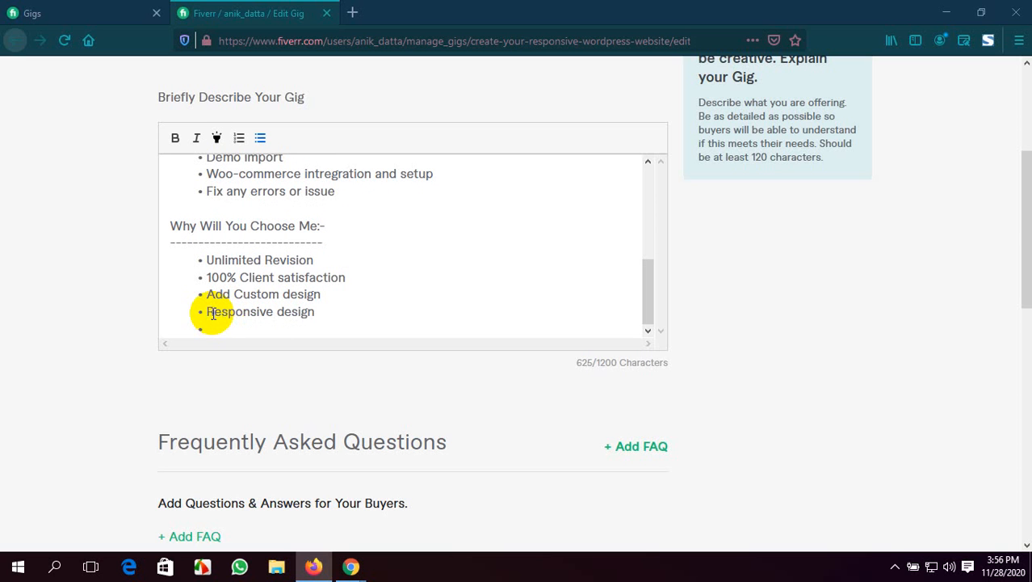
# Enter "Fast speed page" in the empty fifth bullet and start another bullet
pyautogui.click(216, 328)
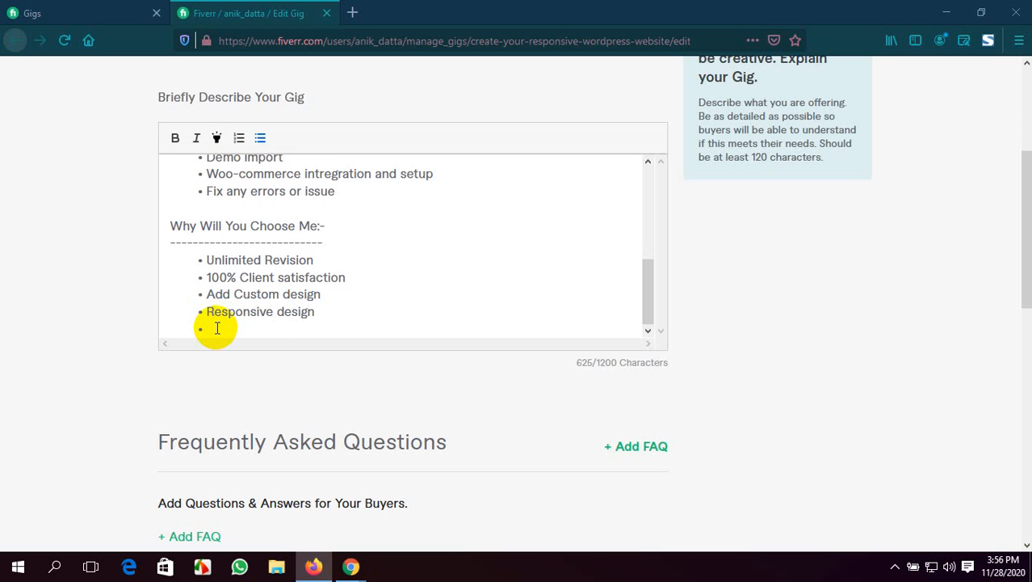
pyautogui.write('Fast speed page')
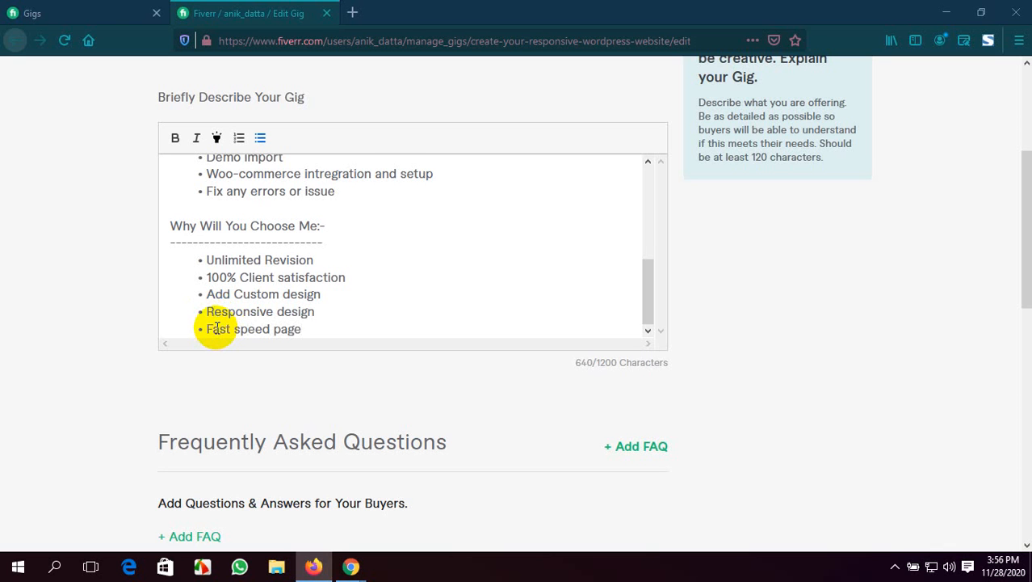
pyautogui.press('Return')
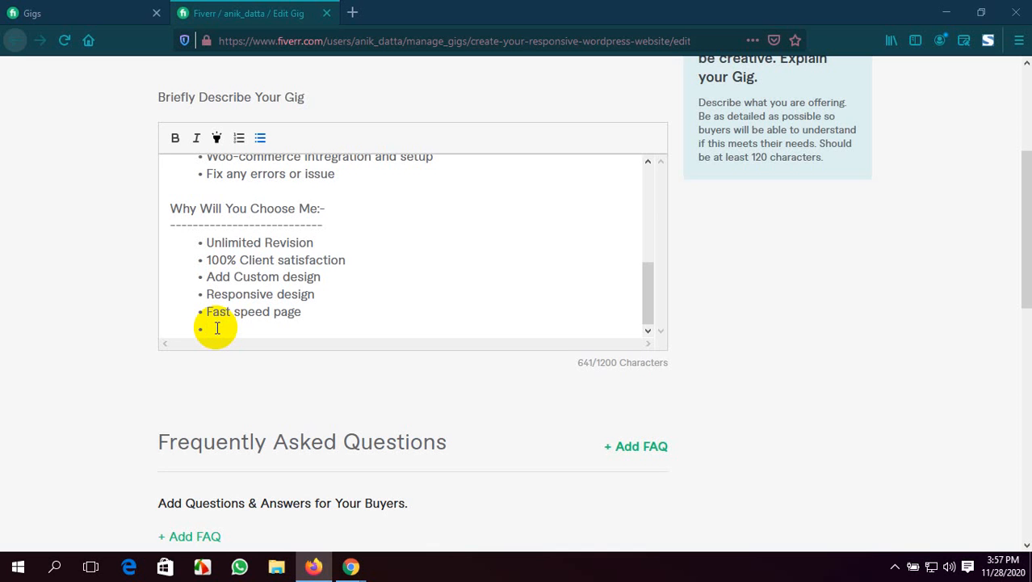
# Enter "Get Quality work" as the sixth reason in the list and start another bullet
pyautogui.write('Get ')
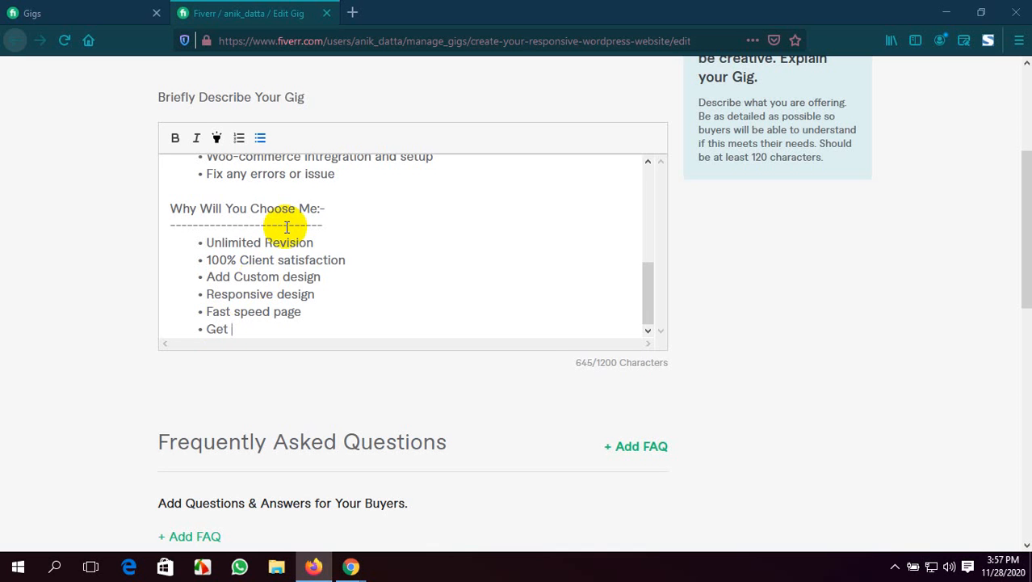
pyautogui.write('Quality work')
pyautogui.press('Return')
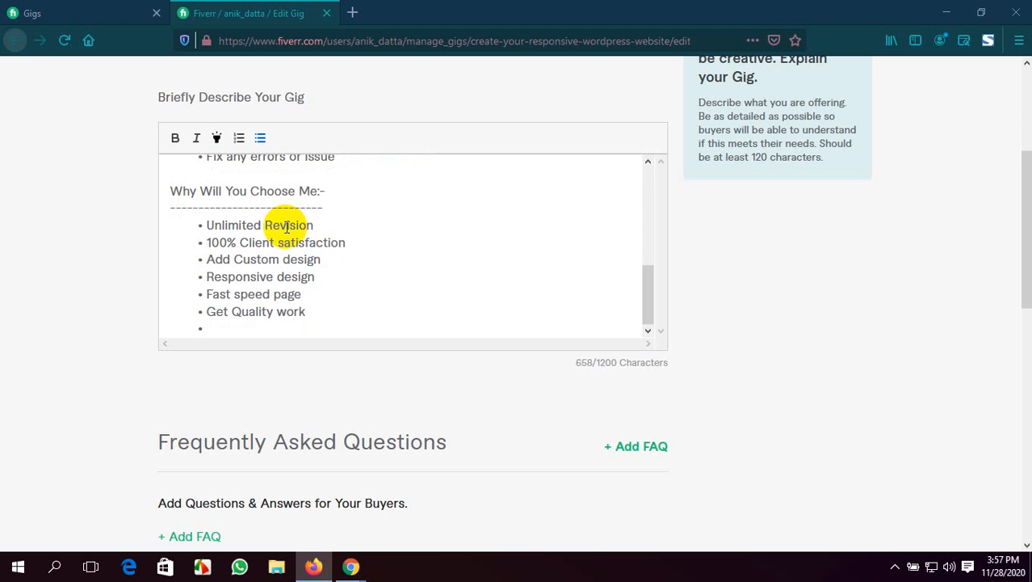
# Enter "Support 24/7" as the last reason in the list and return to the beginning of the description
pyautogui.write('Support 24?')
pyautogui.press('BackSpace')
pyautogui.write('/7')
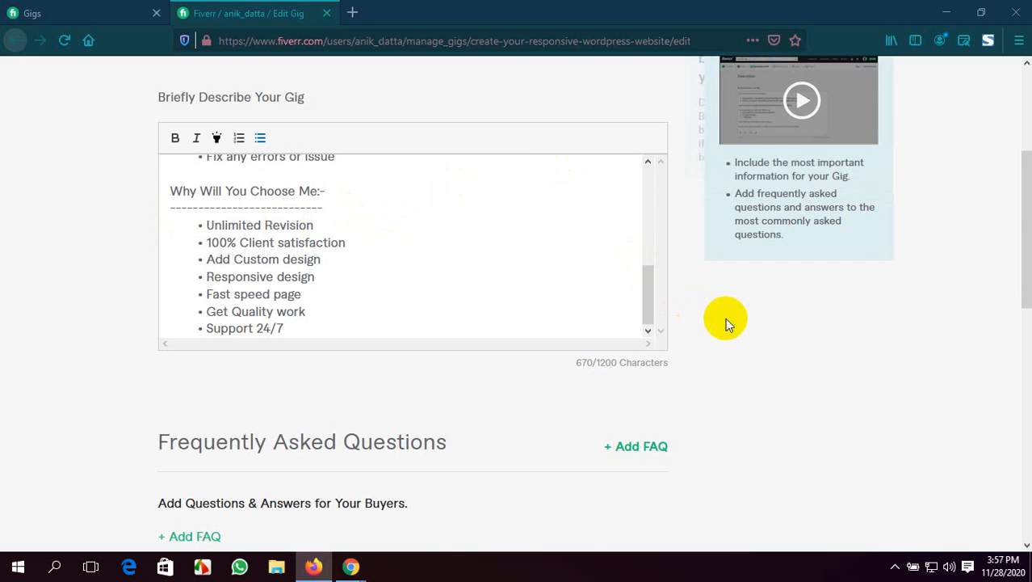
pyautogui.scroll(2, 469, 321)
pyautogui.scroll(5, 469, 320)
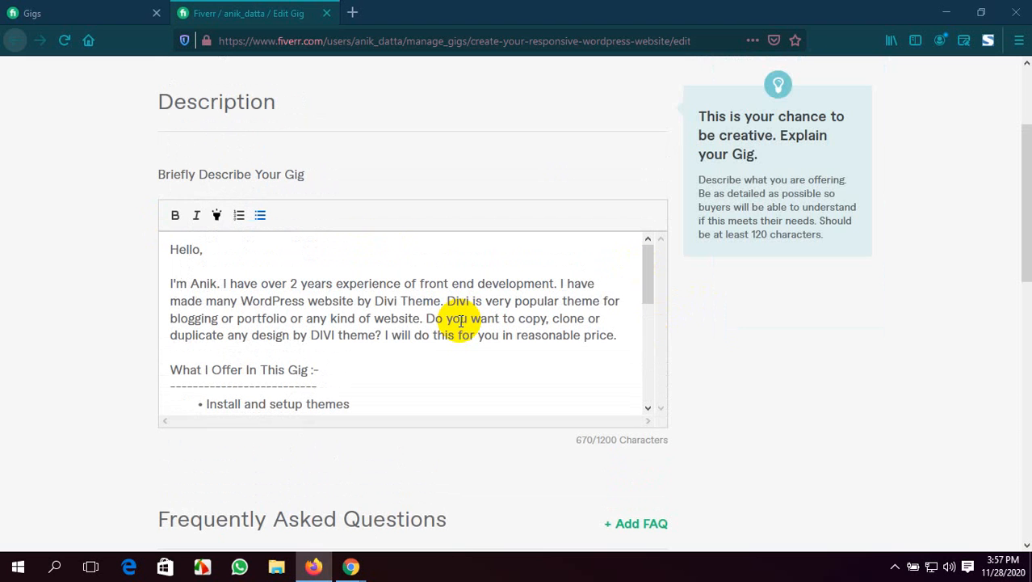
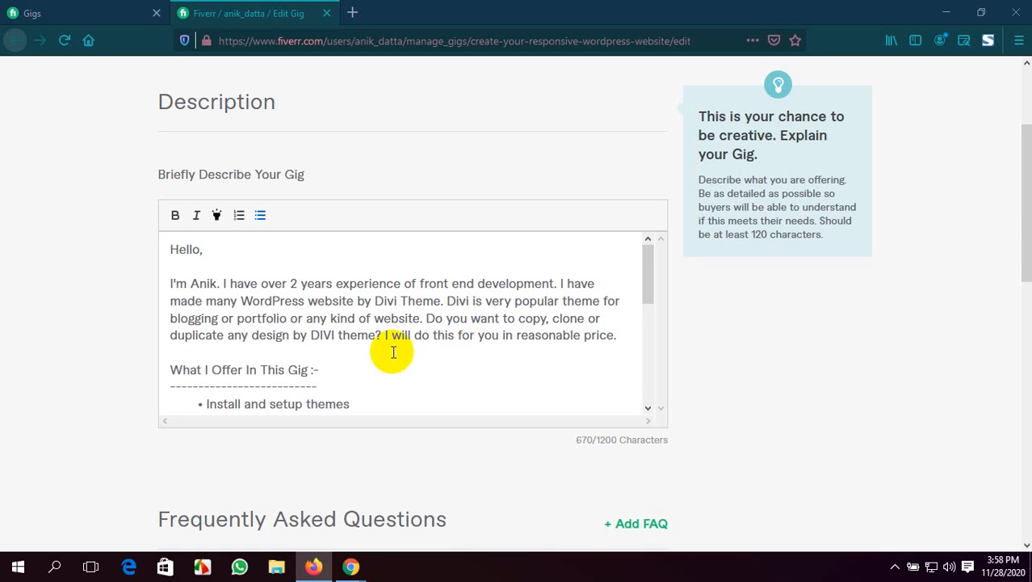
# End the bulleted list after "Support 24/7" and start a plain line below it in the gig description
pyautogui.scroll(-5, 441, 363)
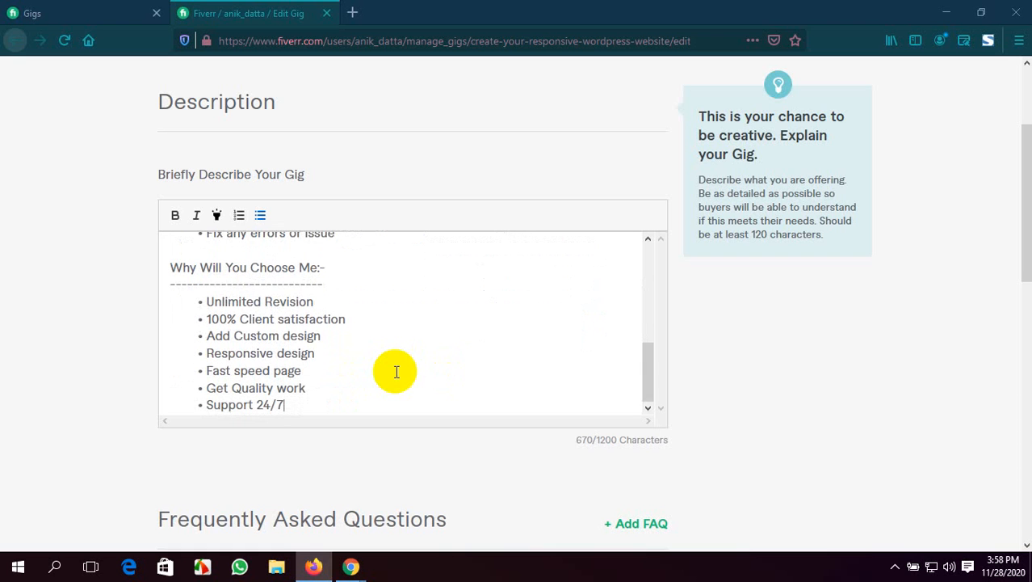
pyautogui.press('Return')
pyautogui.press('Return')
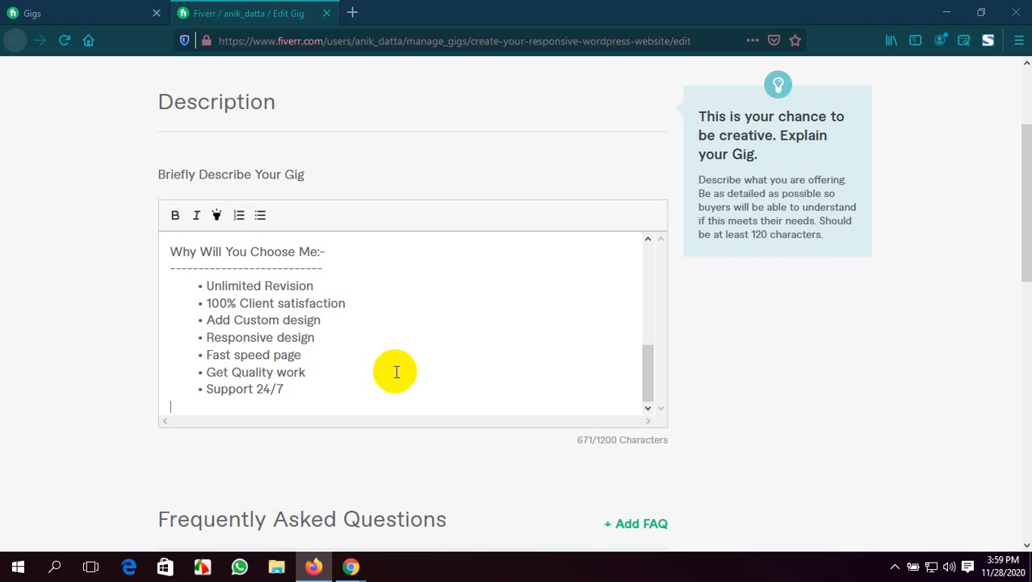
pyautogui.scroll(1, 396, 371)
pyautogui.scroll(3, 397, 372)
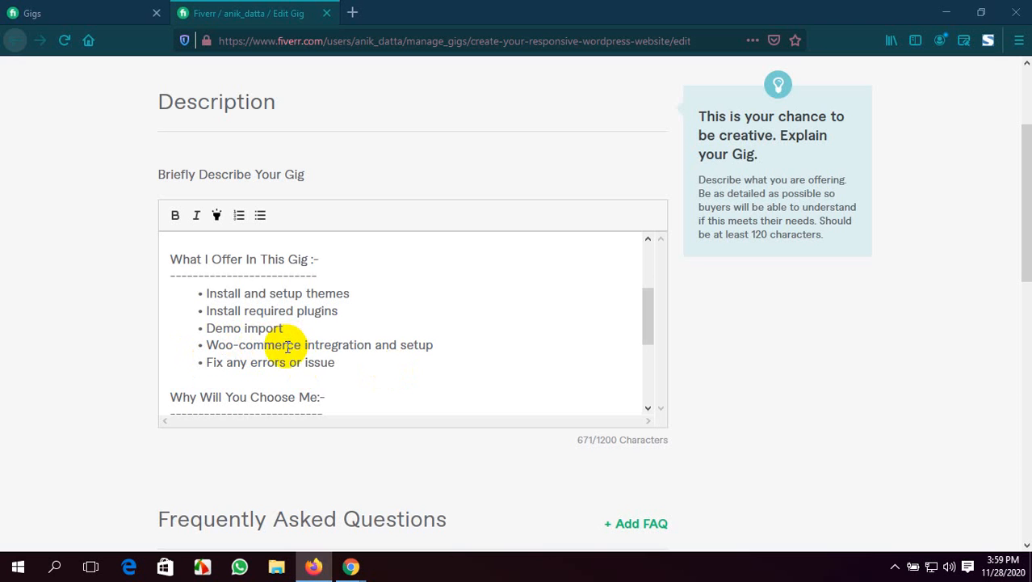
pyautogui.scroll(-3, 287, 346)
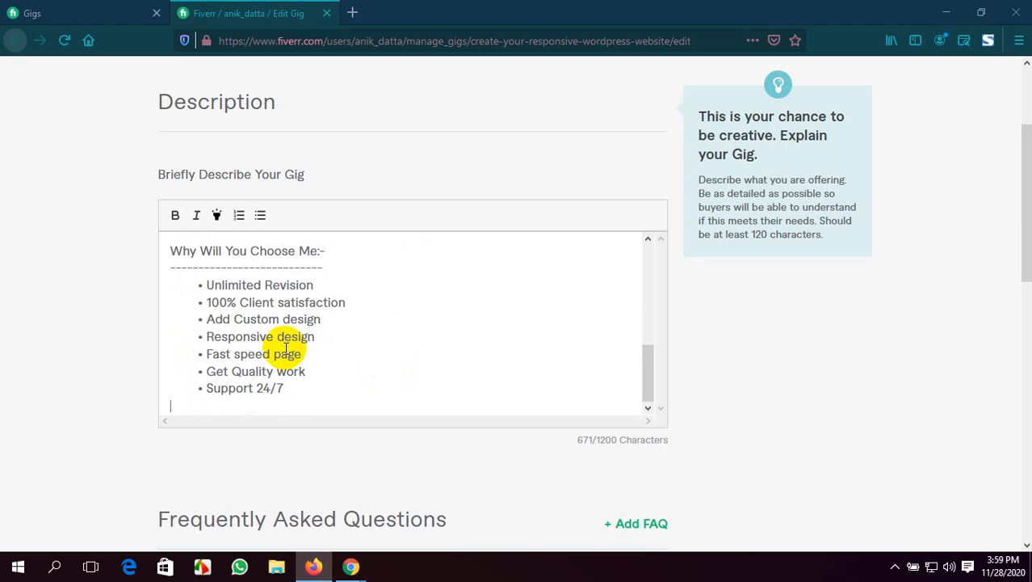
# Begin the closing sentence below the list with "If you want to order me so please at first"
pyautogui.write('If you want to ')
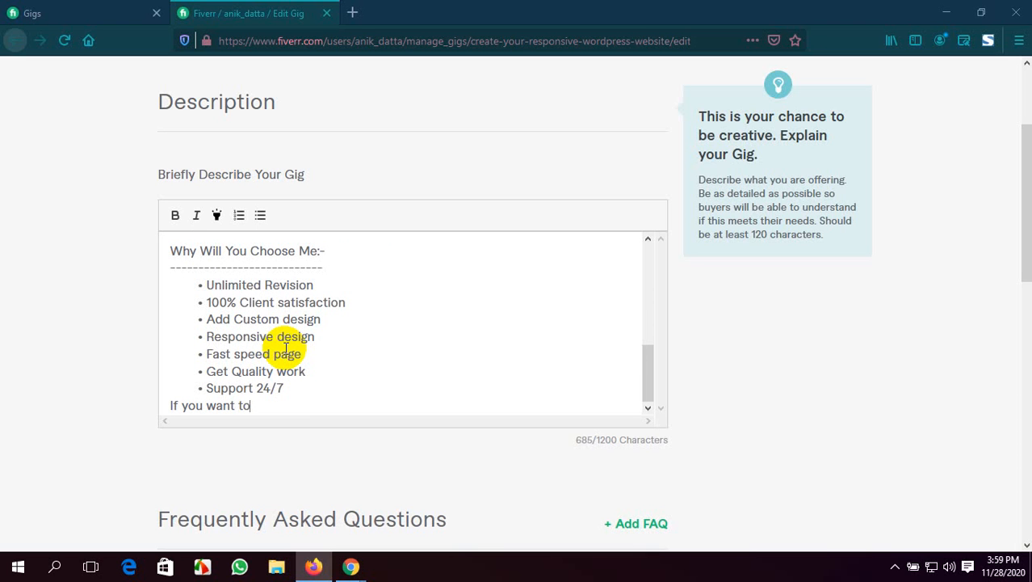
pyautogui.write('order me so please ')
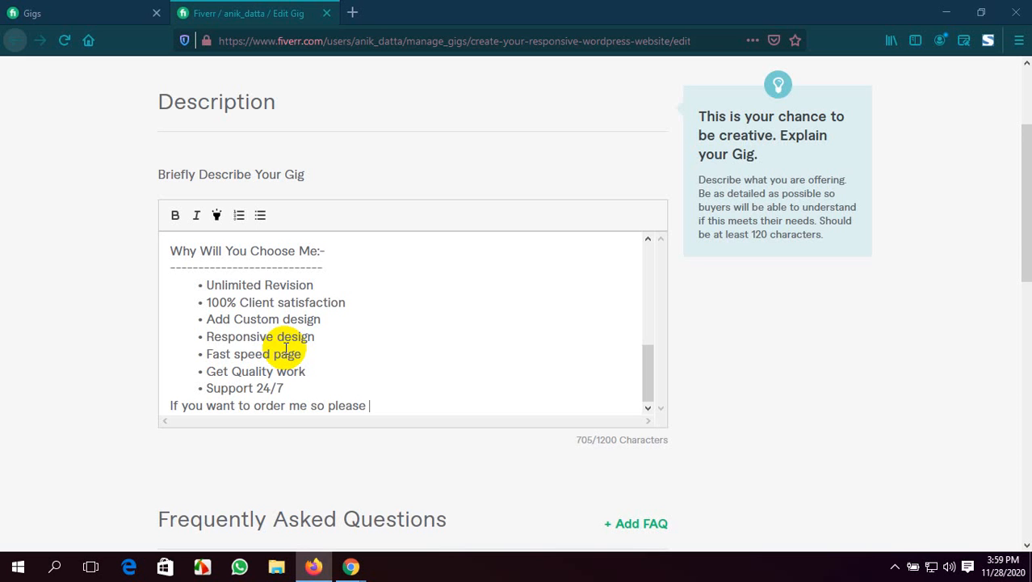
pyautogui.write('at first')
# Switch to the Google Meet call in Chrome and look through the participants' microphone states
pyautogui.click(352, 569)
pyautogui.click(274, 489)
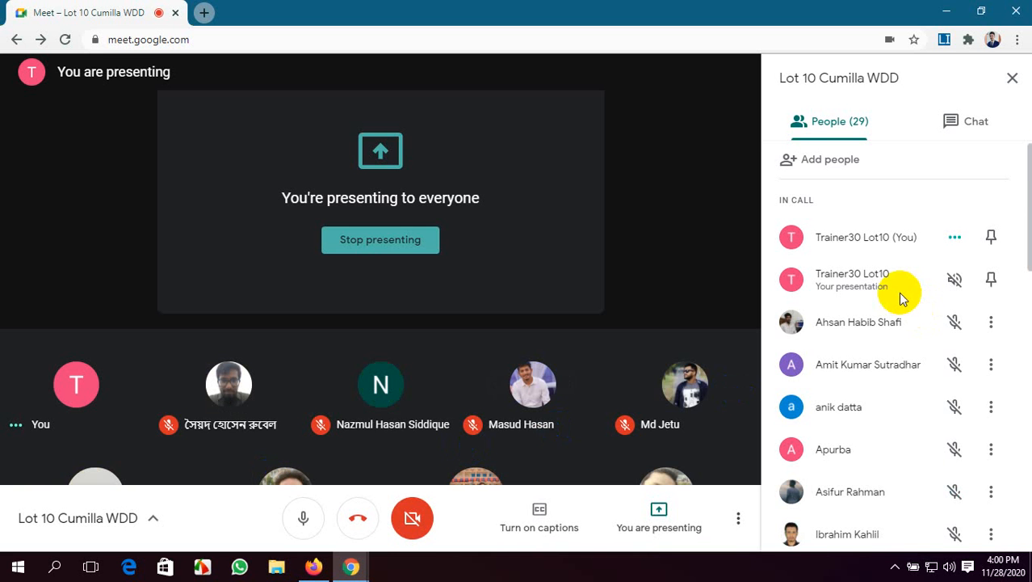
pyautogui.scroll(-5, 901, 298)
pyautogui.scroll(-8, 903, 298)
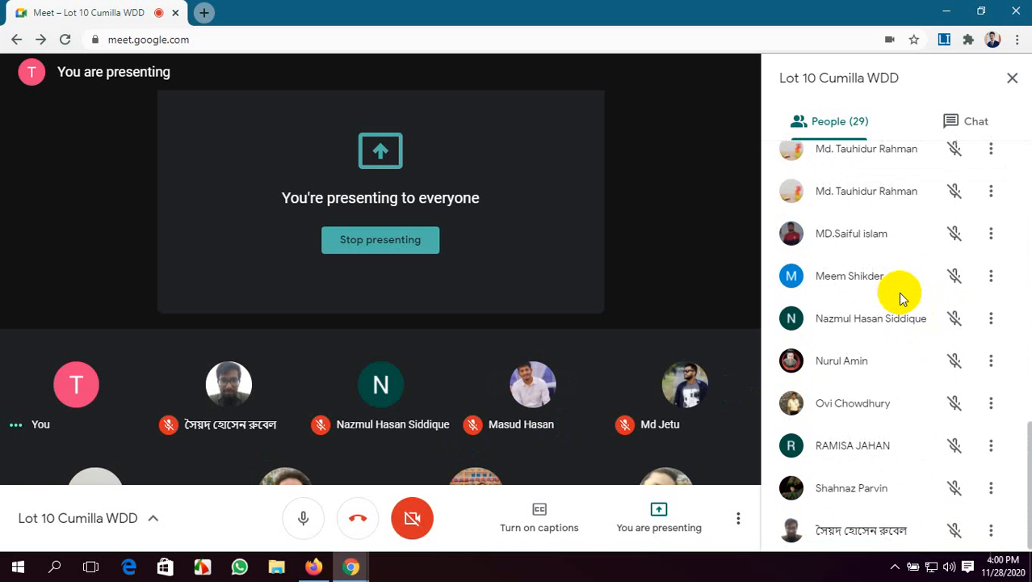
pyautogui.scroll(13, 901, 298)
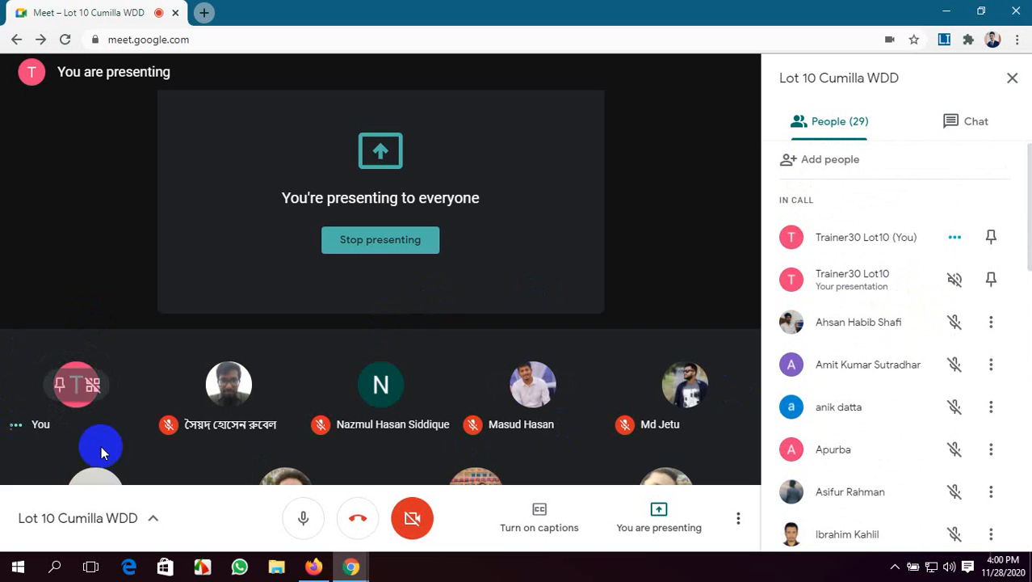
# Turn off your own microphone in the call and check the participant list again
pyautogui.click(305, 524)
pyautogui.click(305, 523)
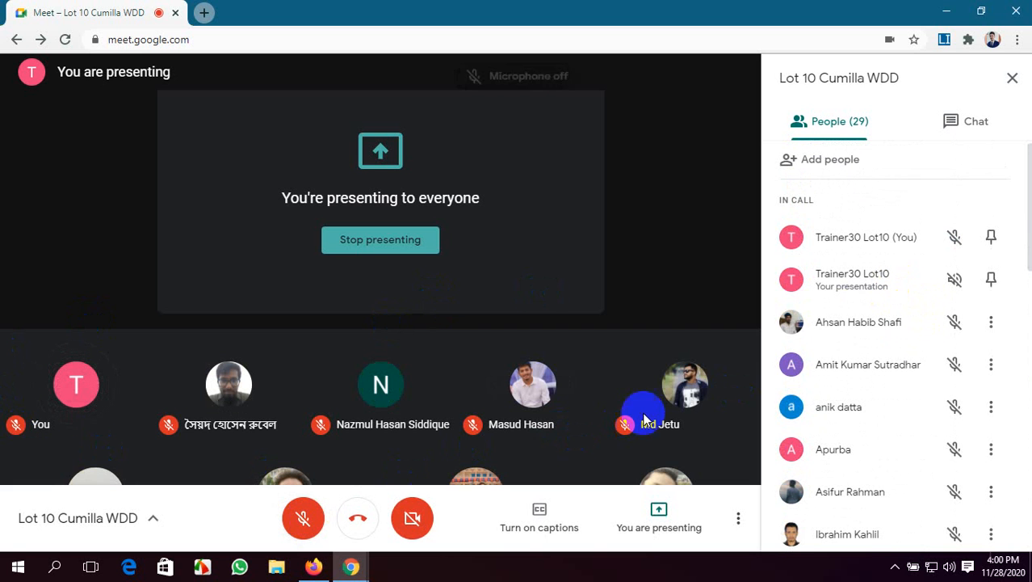
pyautogui.scroll(-1, 842, 355)
pyautogui.scroll(-10, 842, 349)
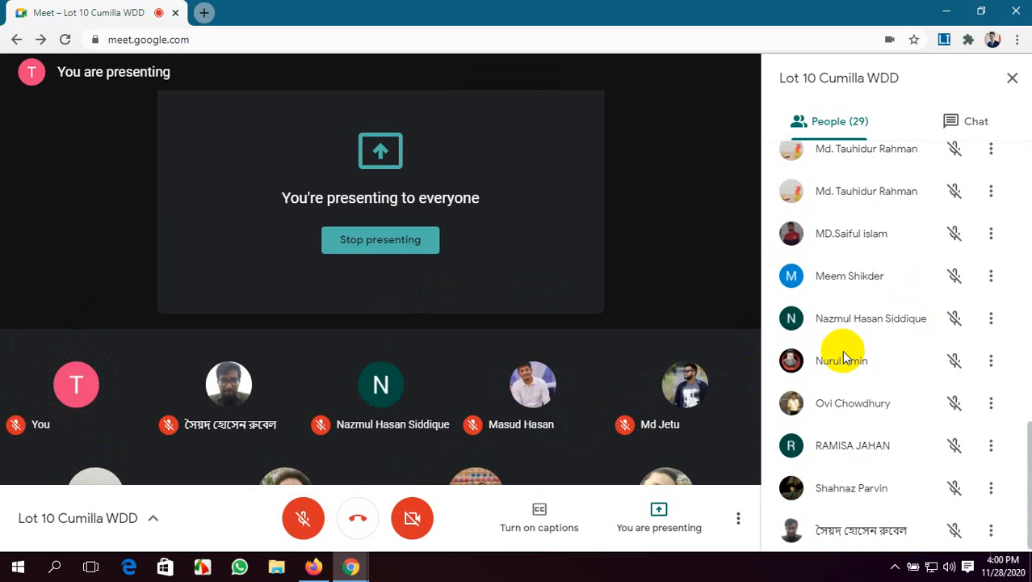
pyautogui.scroll(10, 842, 350)
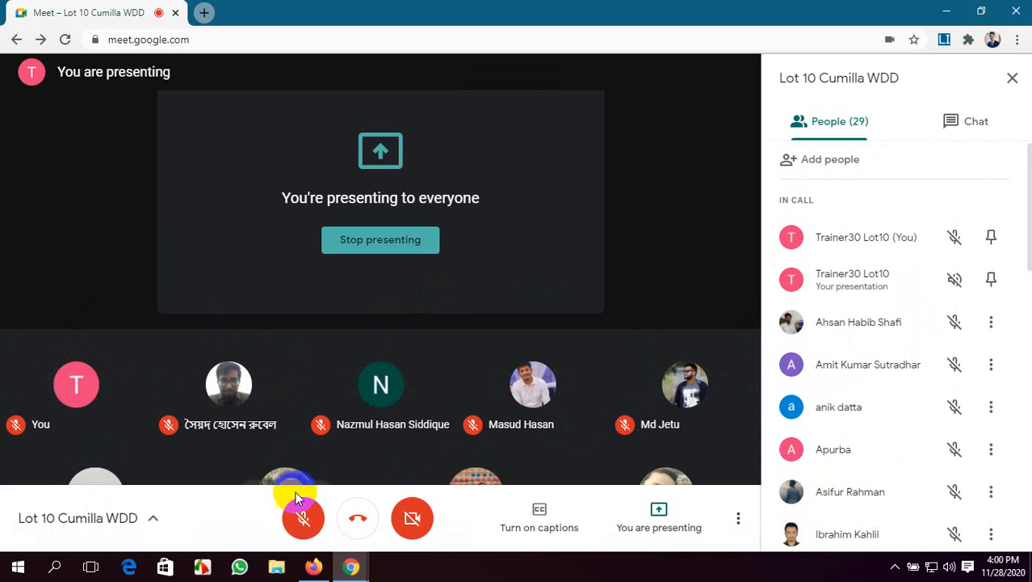
# Leave the call by closing its browser tab, then reopen Meet in a new tab and select the Lot 10 Cumilla WDD meeting
pyautogui.click(203, 12)
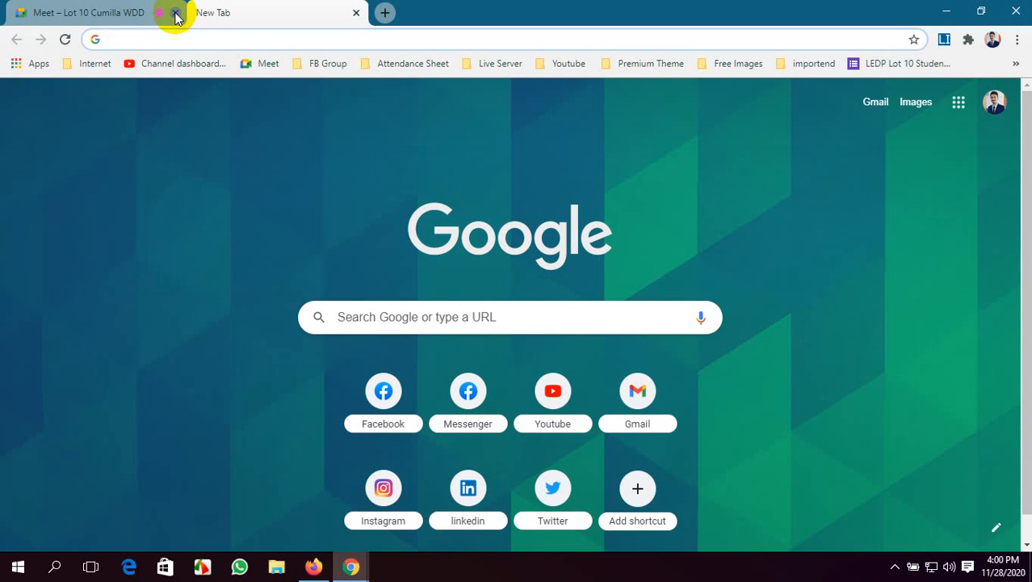
pyautogui.click(176, 13)
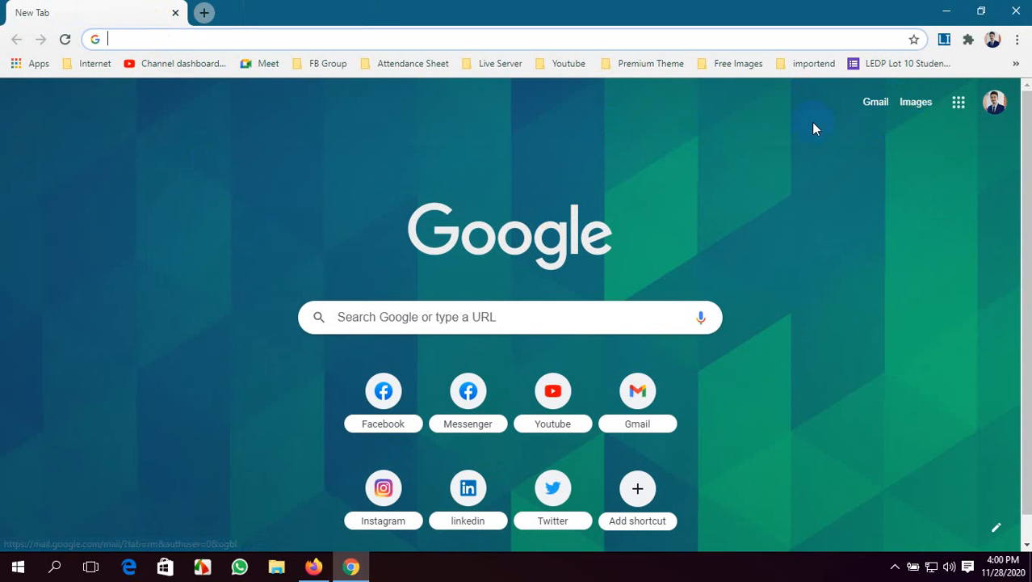
pyautogui.click(270, 63)
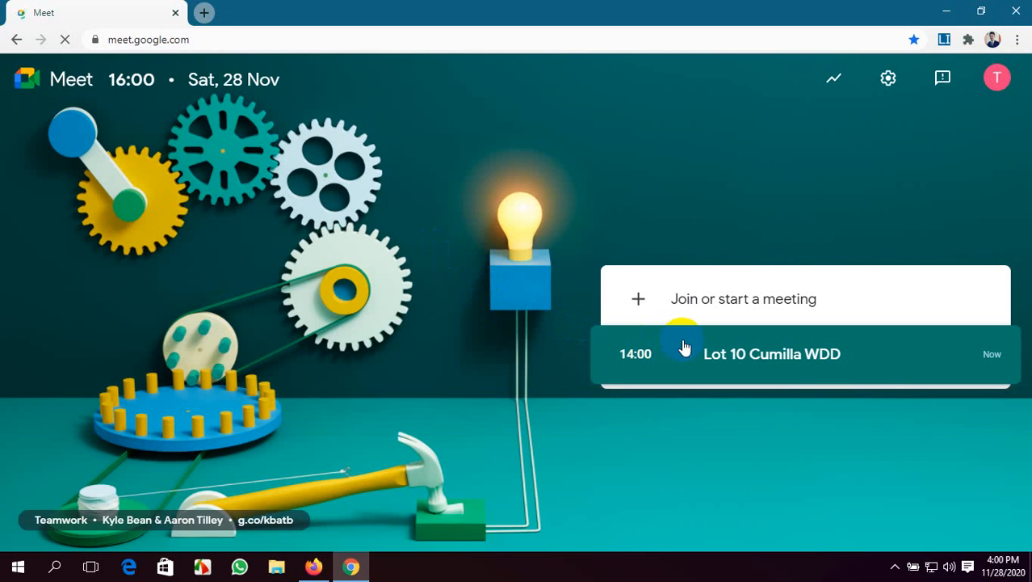
pyautogui.click(684, 346)
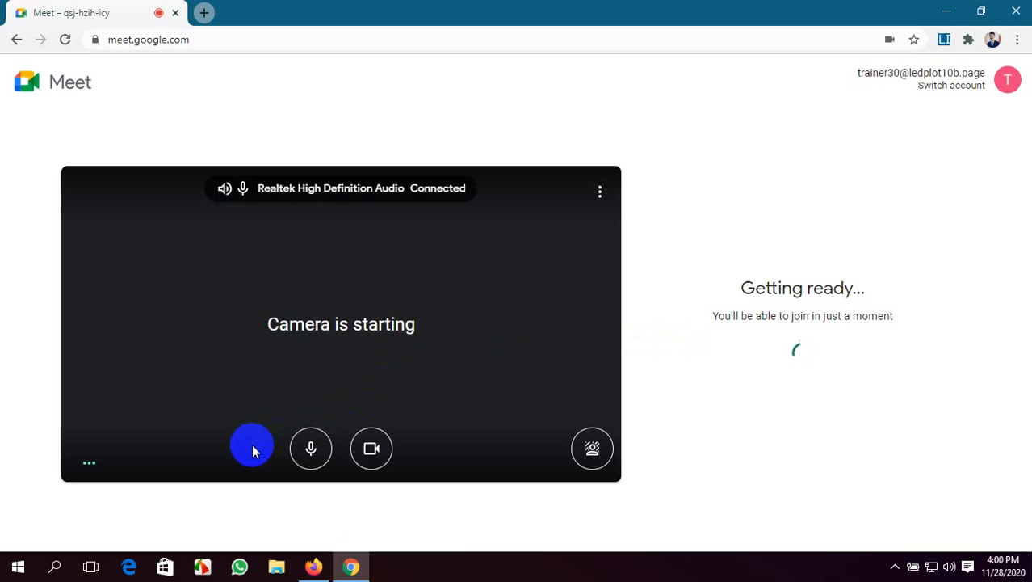
# Rejoin the Lot 10 Cumilla WDD meeting with the microphone and camera turned off
pyautogui.click(308, 446)
pyautogui.click(365, 451)
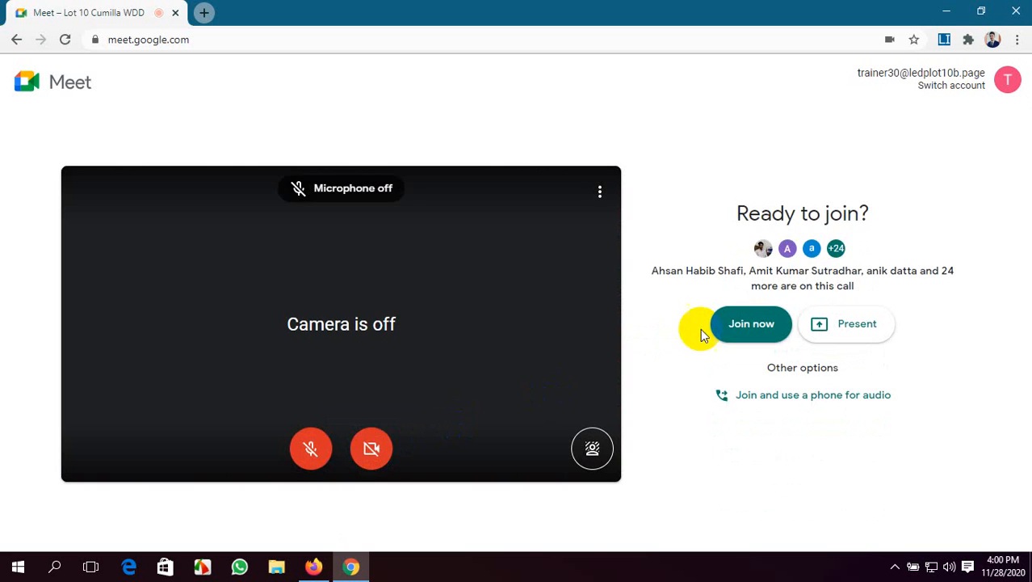
pyautogui.click(749, 324)
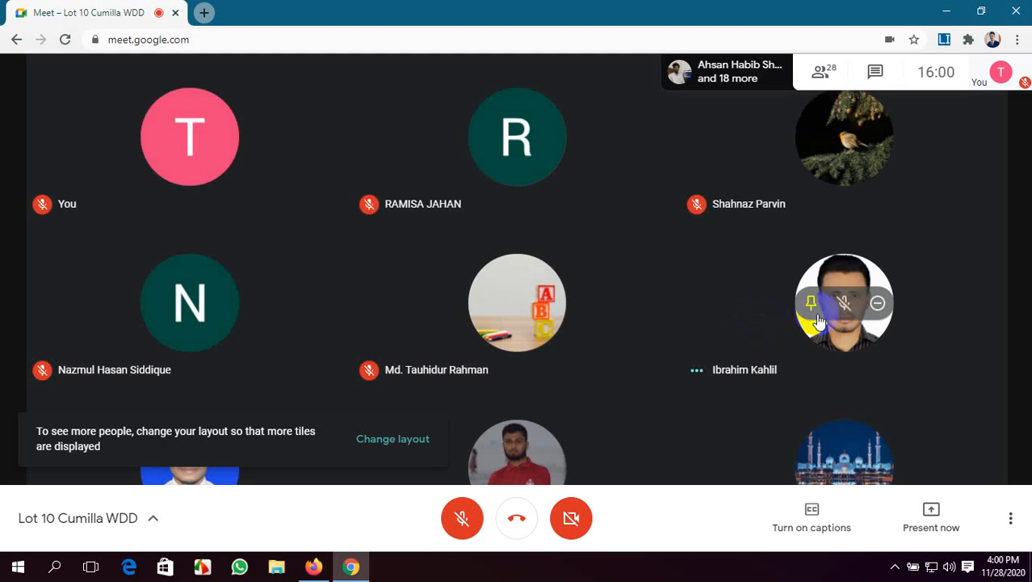
# Mute the participant whose microphone is on for everyone in the call and show the participant list
pyautogui.click(844, 305)
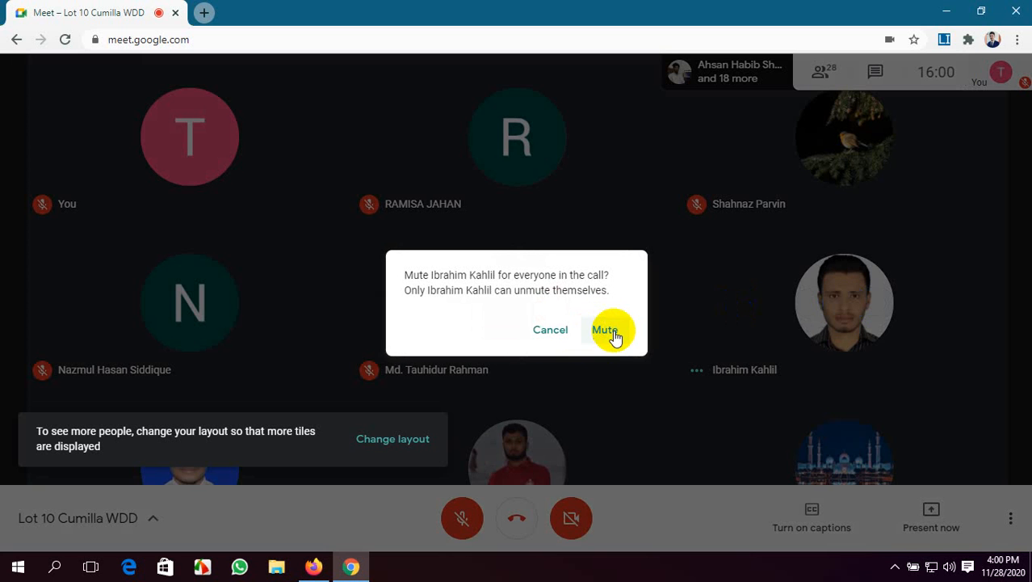
pyautogui.click(601, 329)
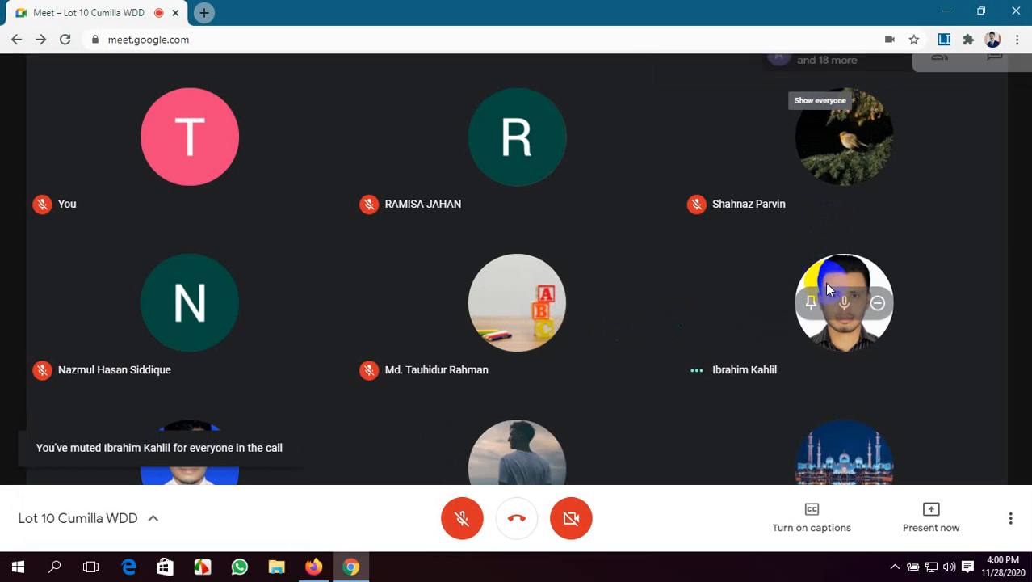
pyautogui.click(820, 60)
pyautogui.scroll(-5, 857, 311)
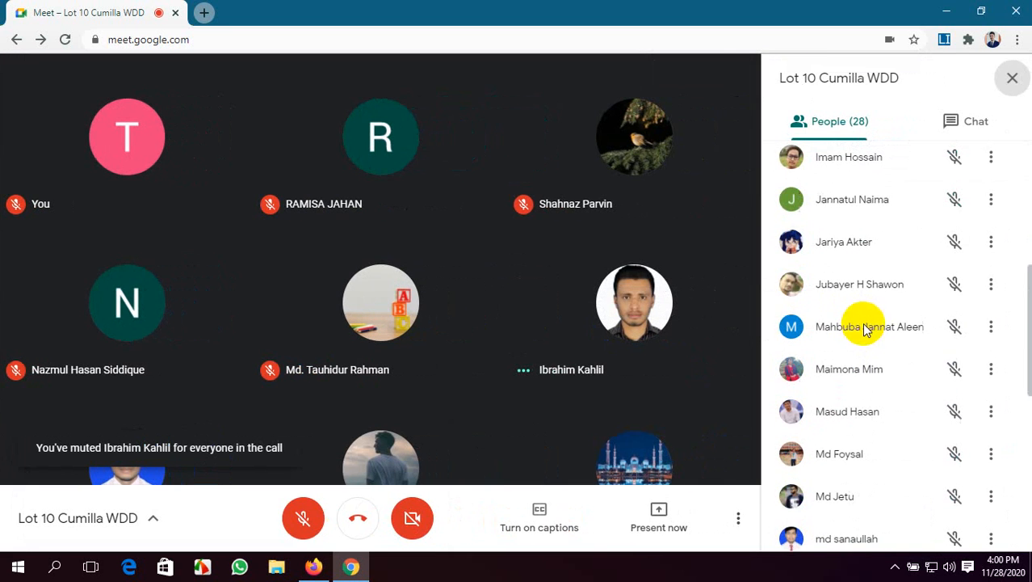
# Turn on your own microphone and present the entire screen to the call, hiding the screen-sharing notice
pyautogui.click(323, 526)
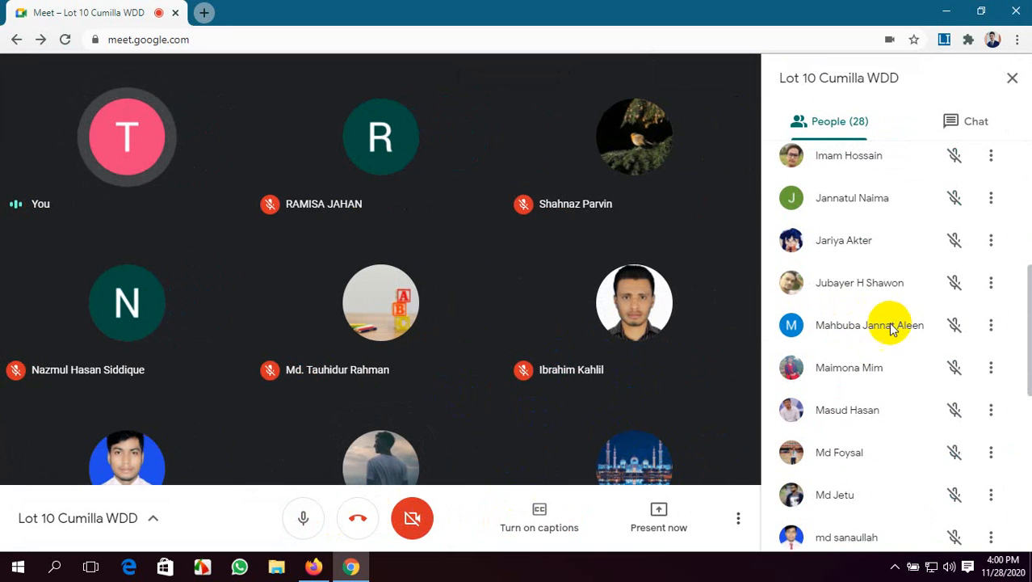
pyautogui.scroll(-10, 888, 329)
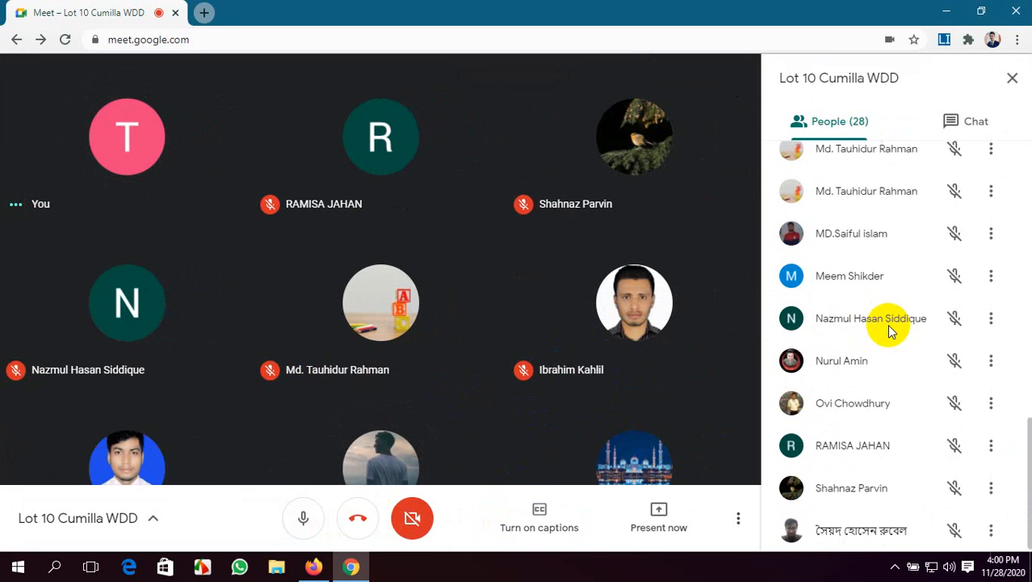
pyautogui.click(658, 510)
pyautogui.click(656, 388)
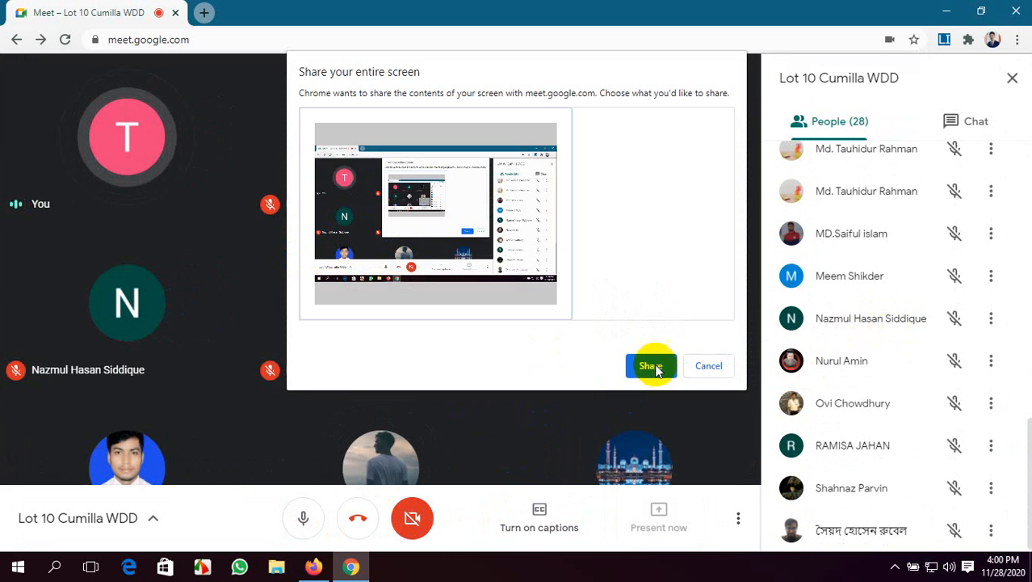
pyautogui.click(654, 368)
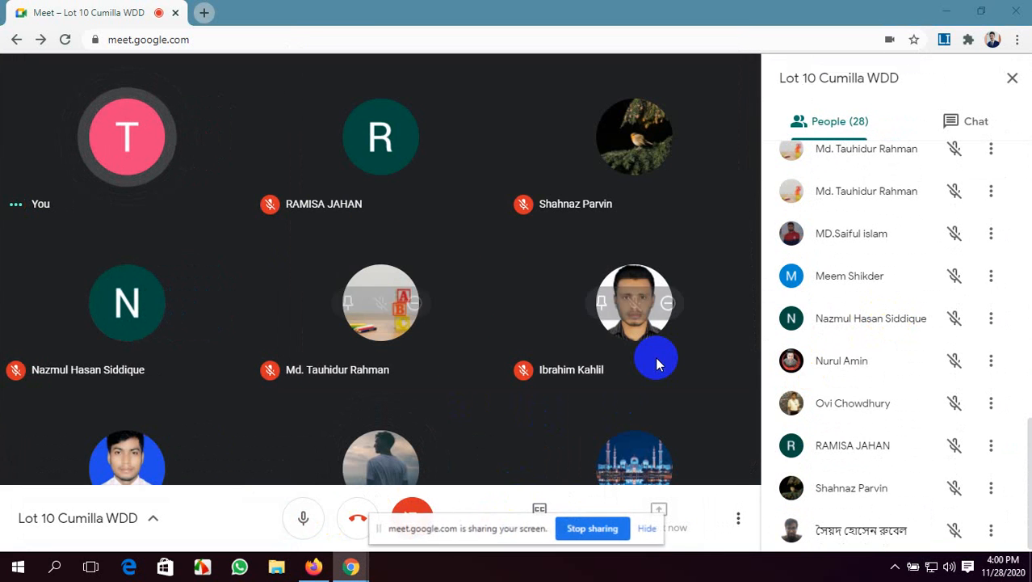
pyautogui.click(652, 530)
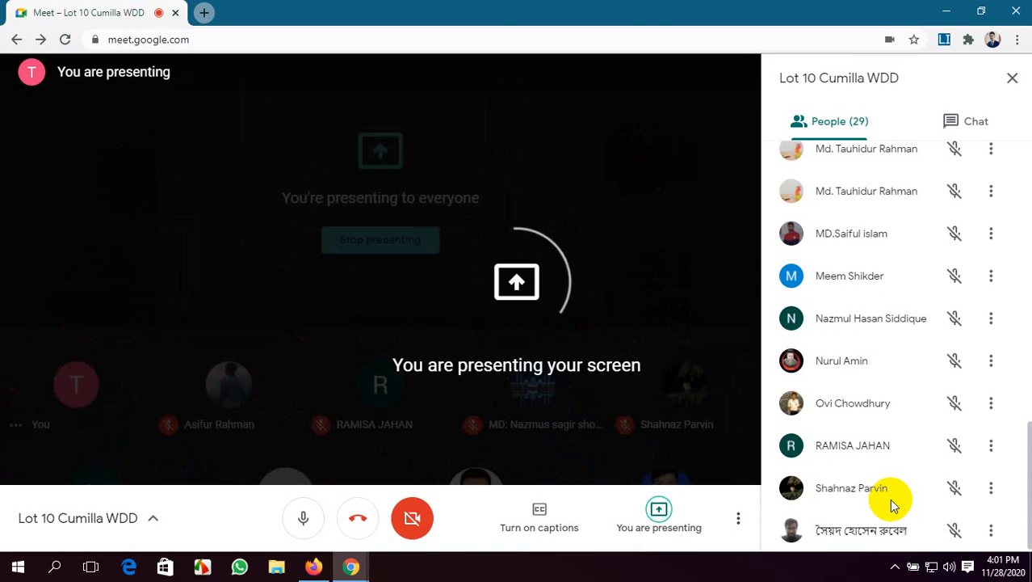
pyautogui.scroll(9, 908, 445)
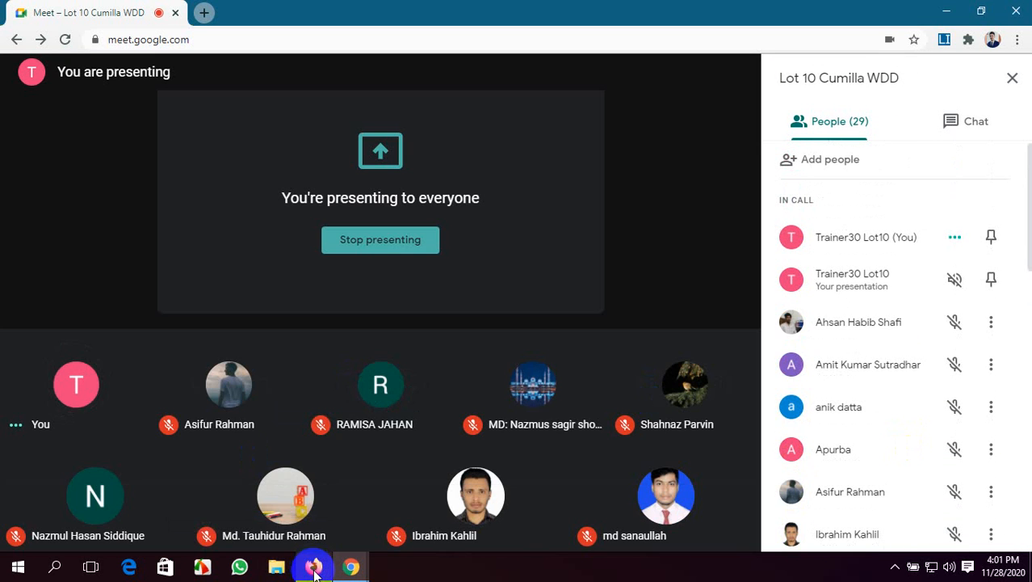
# Return to the Fiverr gig in Firefox and finish the description's closing sentence with "contact with me ."
pyautogui.click(313, 567)
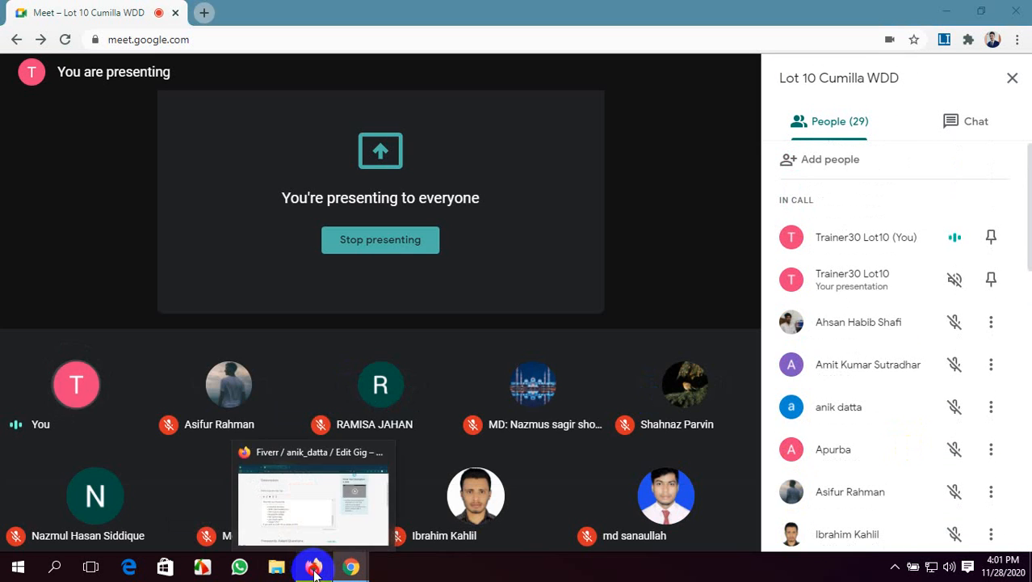
pyautogui.scroll(-2, 429, 392)
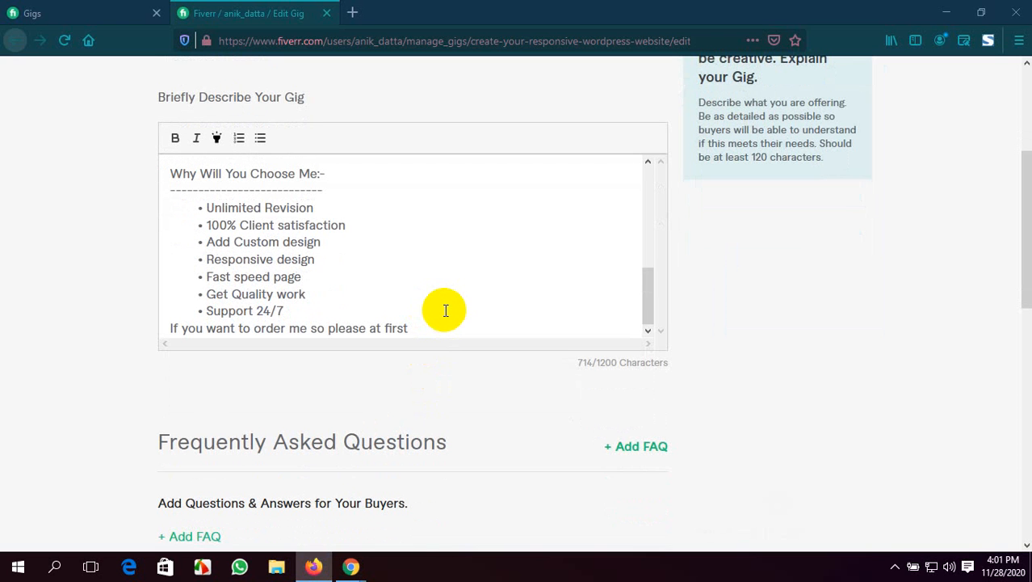
pyautogui.write('contact with me')
pyautogui.write('.')
# Add "Thank you" on a new line below the closing sentence and return to the start of the Description section
pyautogui.scroll(-1, 516, 328)
pyautogui.scroll(4, 645, 382)
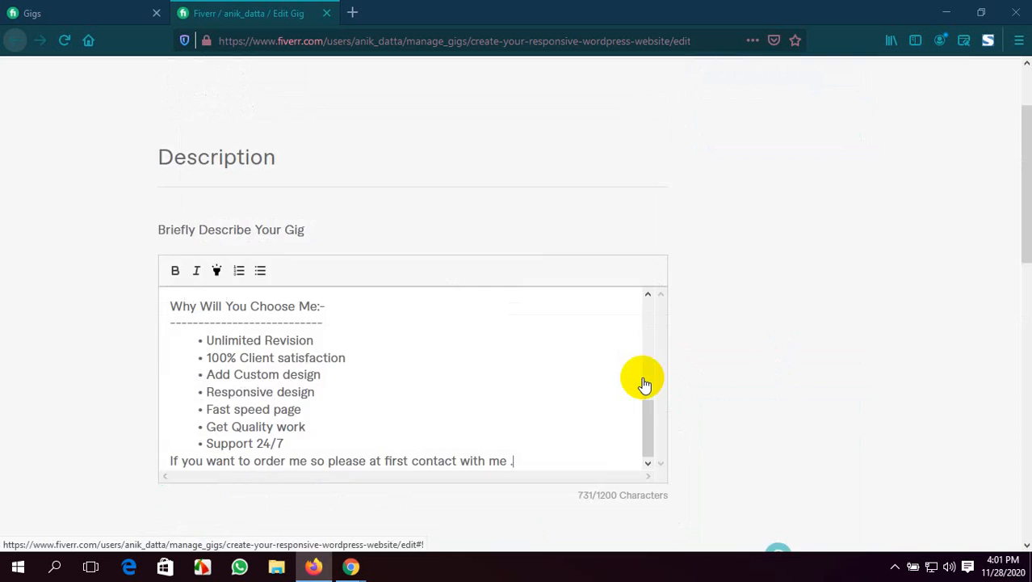
pyautogui.scroll(-10, 644, 383)
pyautogui.scroll(6, 643, 383)
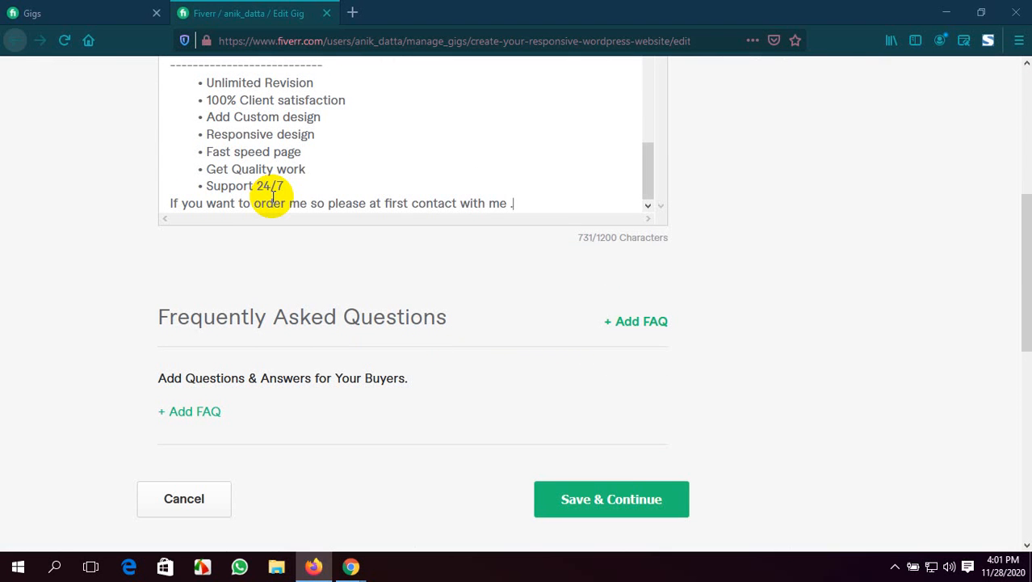
pyautogui.press('Return')
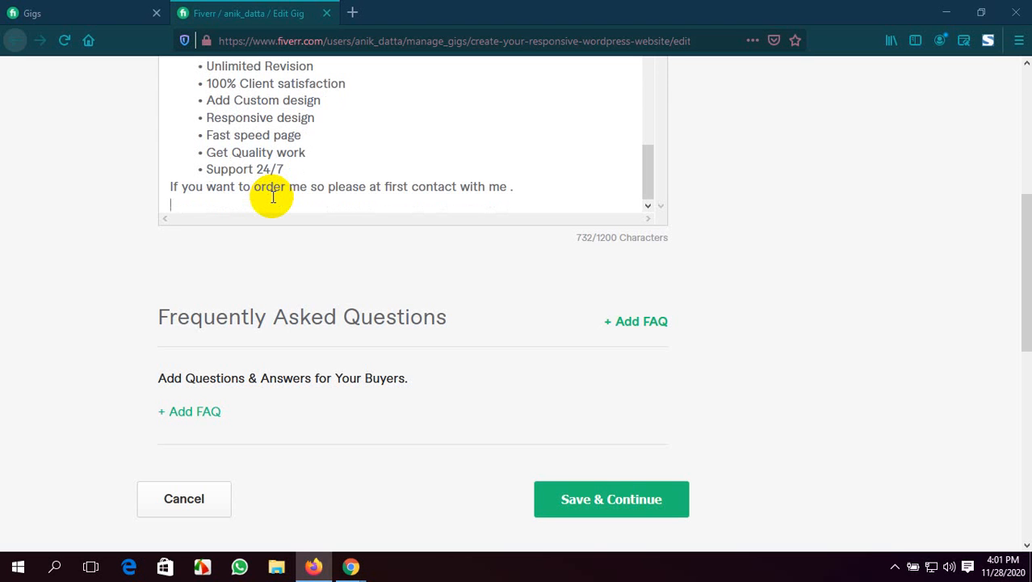
pyautogui.write('Thank you')
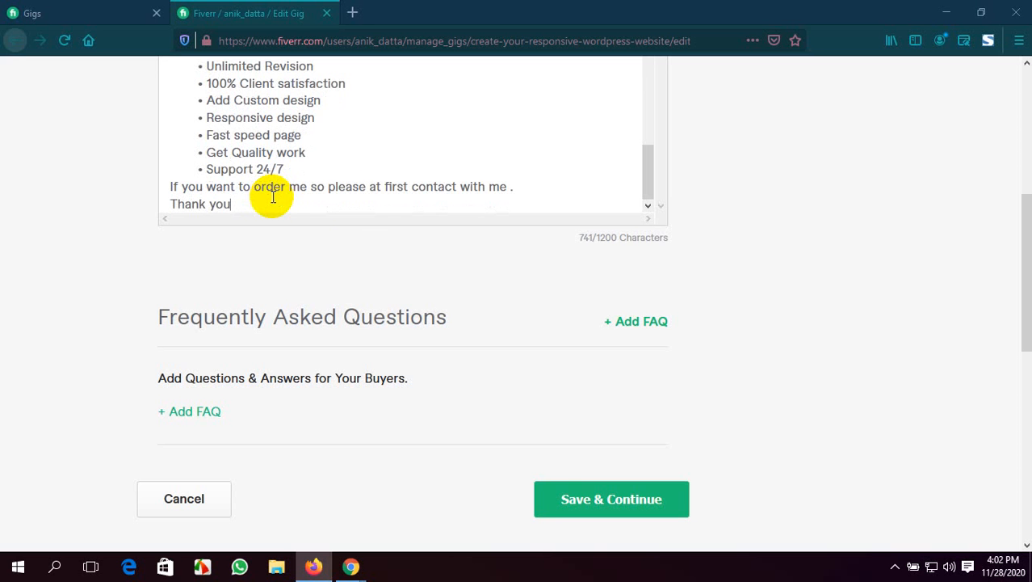
pyautogui.scroll(4, 835, 259)
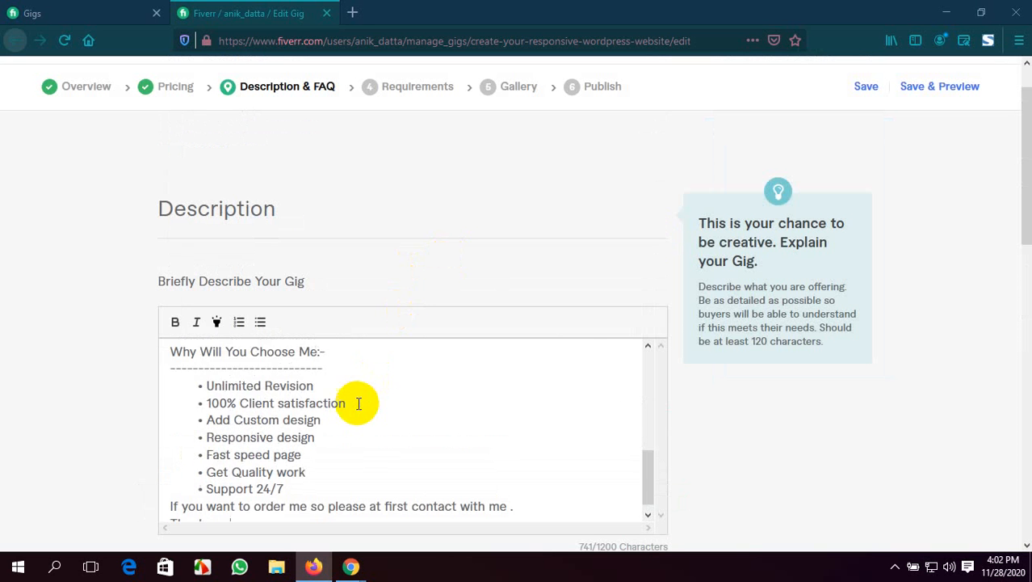
# Format the "What I Offer In This Gig :-" heading in the description as bold and highlighted
pyautogui.scroll(6, 359, 403)
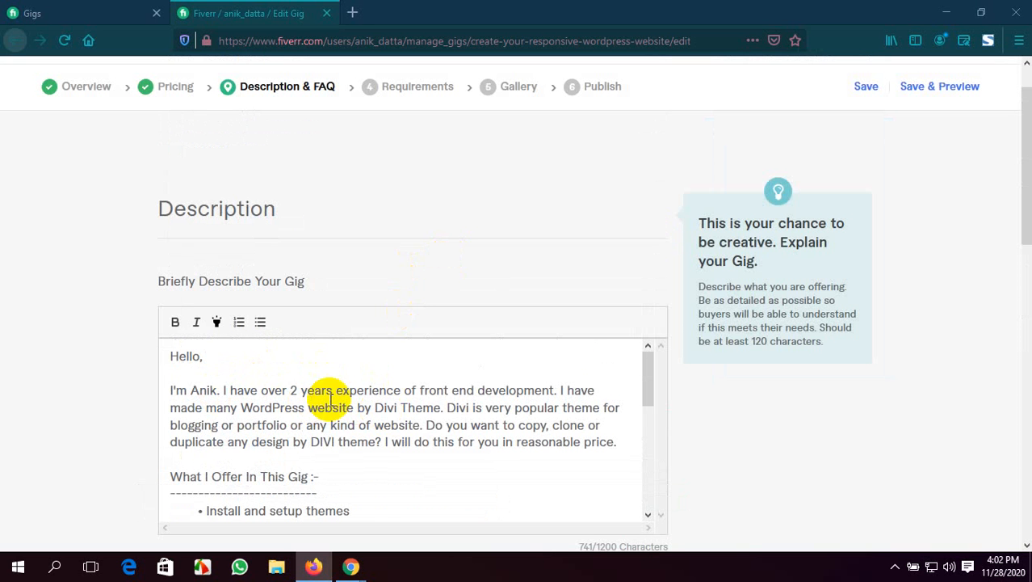
pyautogui.scroll(-2, 401, 392)
pyautogui.moveTo(324, 402); pyautogui.dragTo(171, 403)
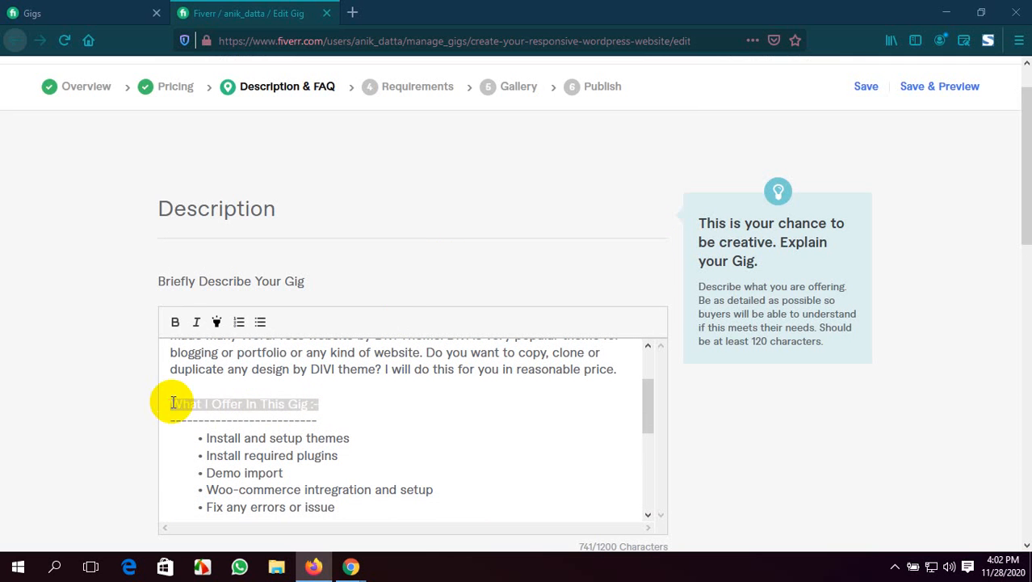
pyautogui.click(217, 323)
pyautogui.click(362, 404)
pyautogui.scroll(-5, 388, 408)
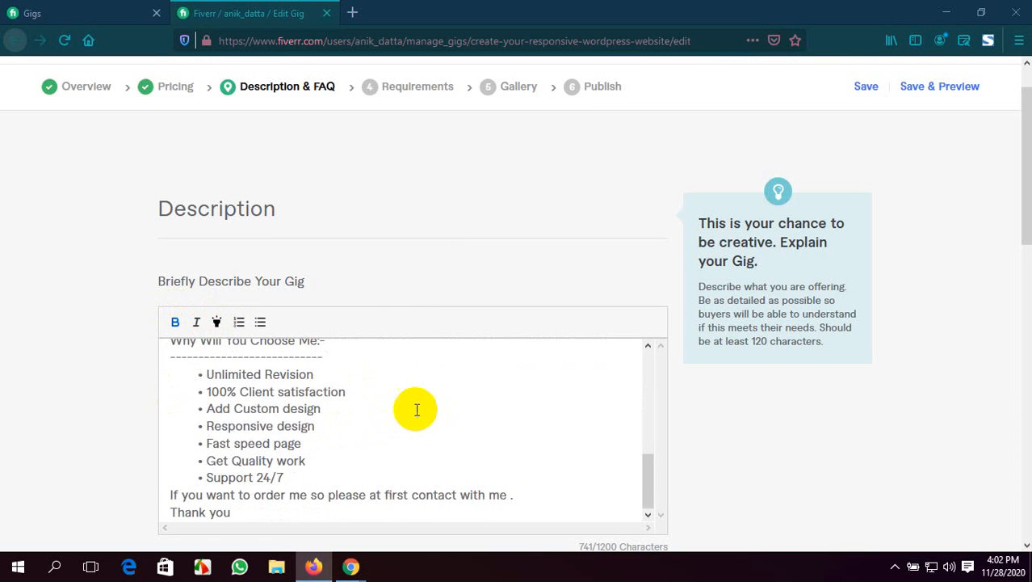
# Format the "Why Will You Choose Me:-" heading in the description as bold and highlighted
pyautogui.scroll(4, 417, 409)
pyautogui.moveTo(329, 488); pyautogui.dragTo(174, 474)
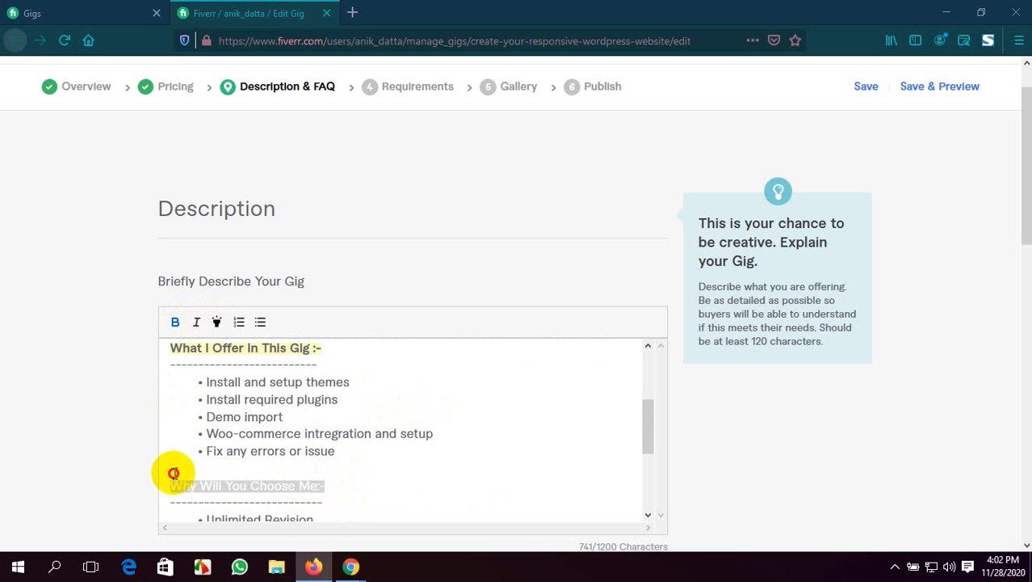
pyautogui.click(216, 323)
pyautogui.scroll(-3, 357, 401)
pyautogui.click(393, 409)
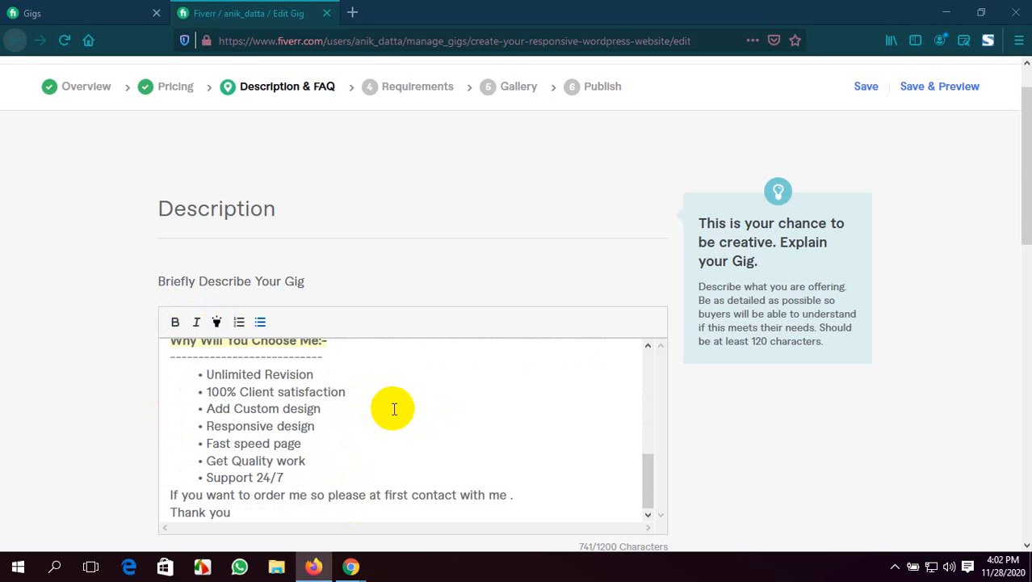
# Insert a blank line after the "Support 24/7" bullet and make the closing sentence about contacting you bold and highlighted
pyautogui.scroll(-2, 394, 409)
pyautogui.click(322, 394)
pyautogui.press('Return')
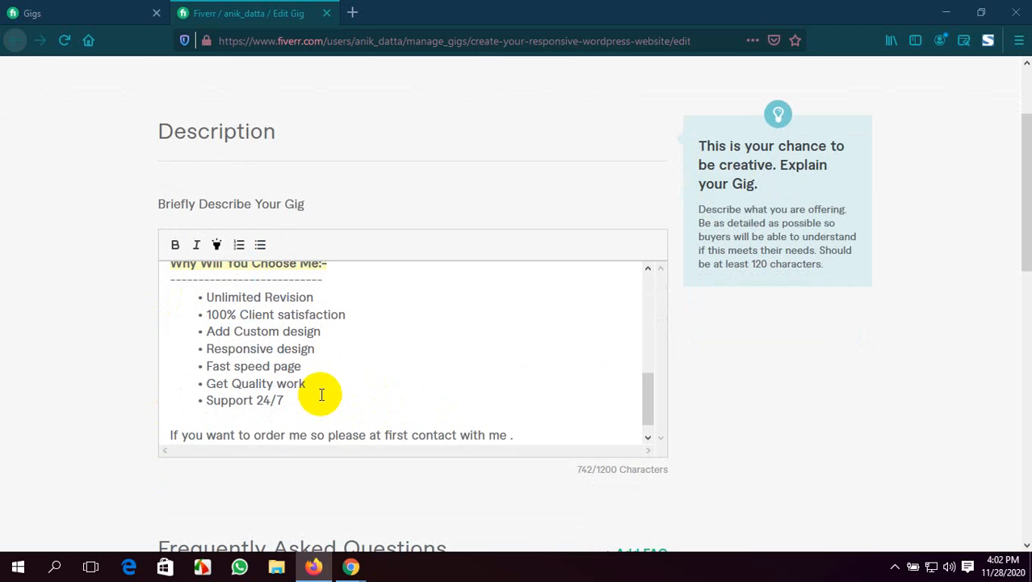
pyautogui.scroll(-1, 321, 394)
pyautogui.moveTo(513, 418); pyautogui.dragTo(174, 417)
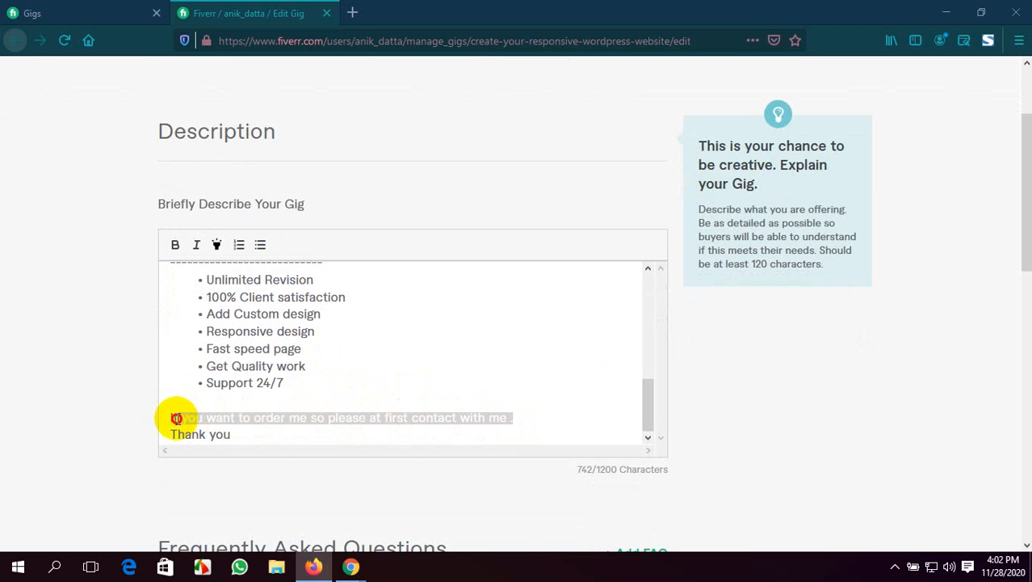
pyautogui.click(173, 245)
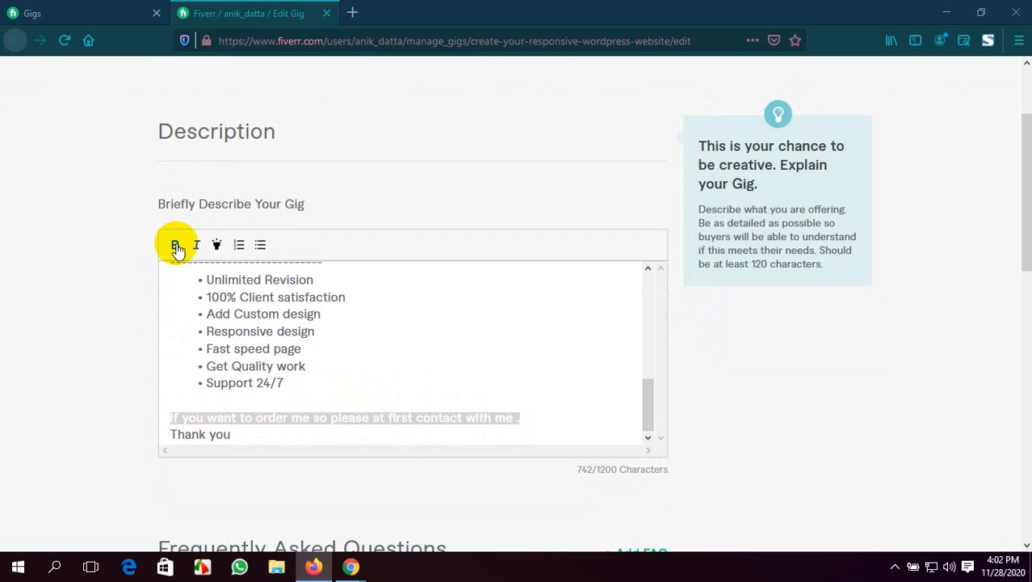
pyautogui.click(570, 415)
pyautogui.scroll(-3, 897, 404)
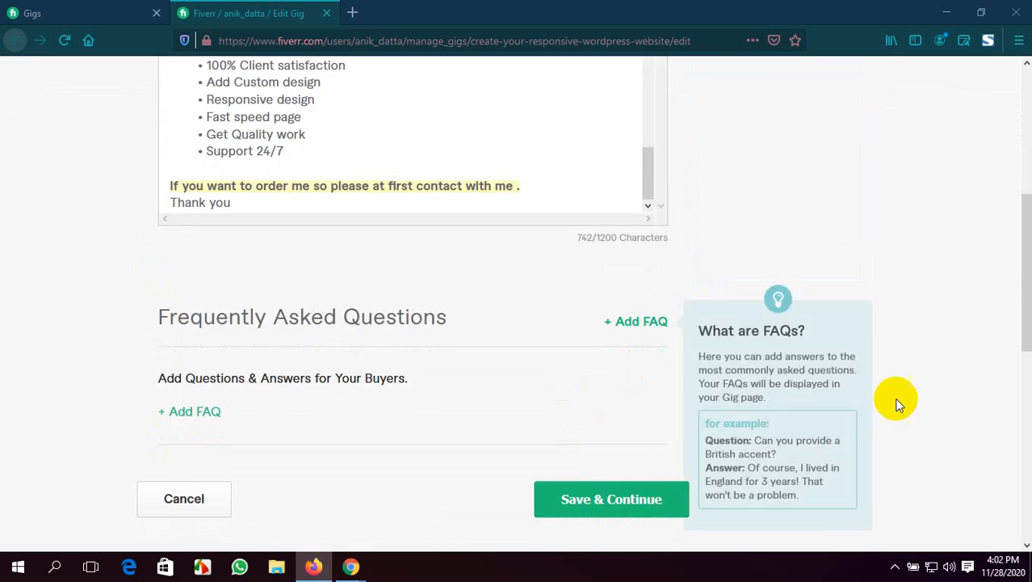
# Look over the finished description, save it without adding an FAQ and continue to the Requirements section
pyautogui.scroll(5, 897, 404)
pyautogui.scroll(-1, 651, 330)
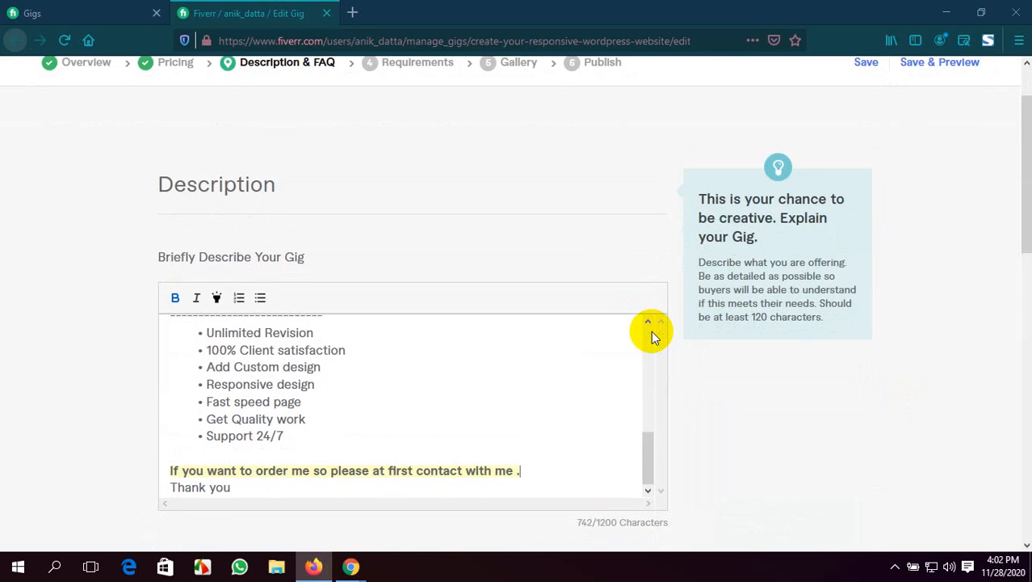
pyautogui.scroll(-2, 651, 330)
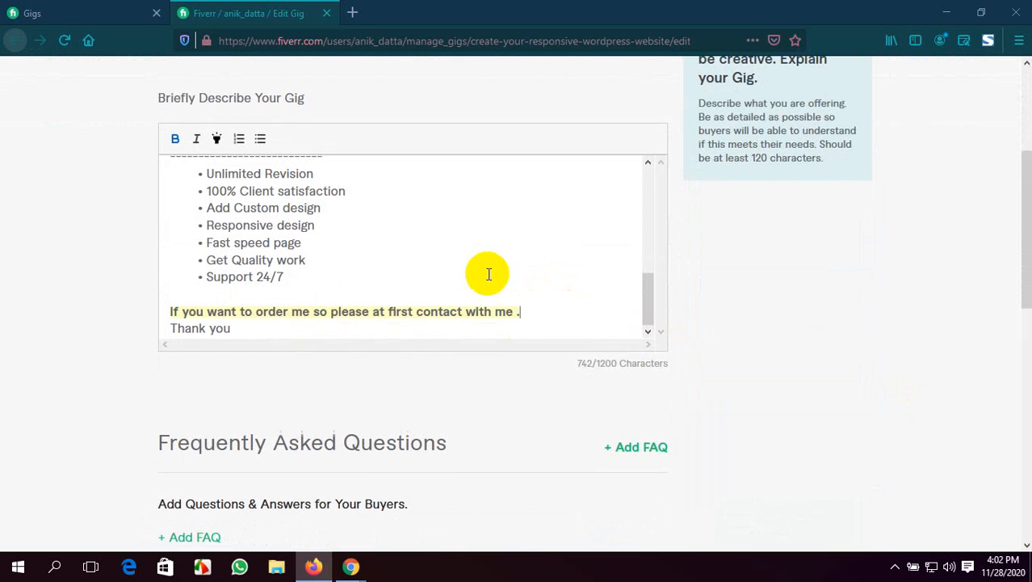
pyautogui.scroll(-2, 811, 304)
pyautogui.scroll(3, 810, 307)
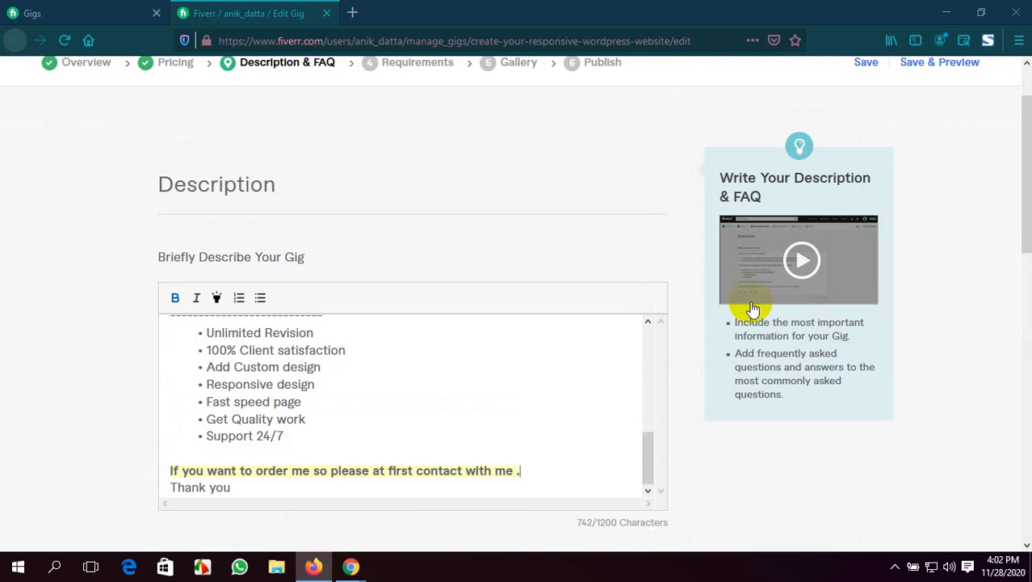
pyautogui.scroll(-6, 599, 339)
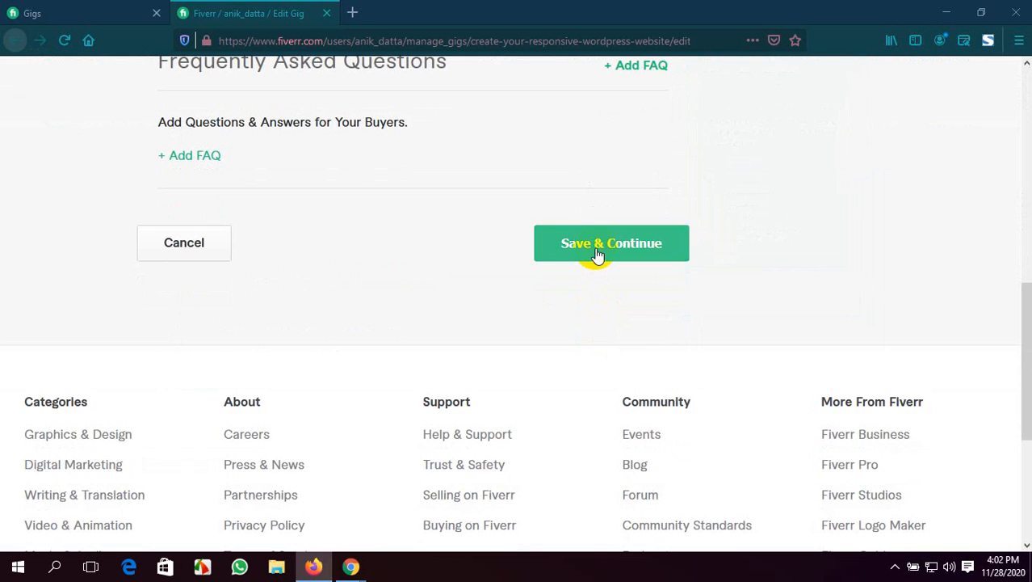
pyautogui.click(597, 247)
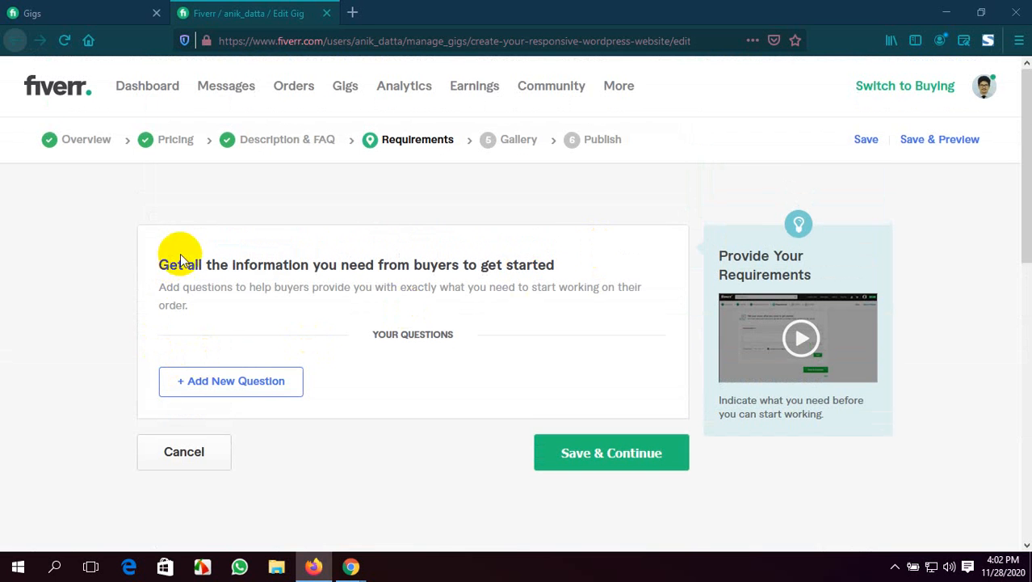
# Add a new buyer question that begins with "I need access to your WordPress admin panel"
pyautogui.click(257, 391)
pyautogui.scroll(-1, 398, 403)
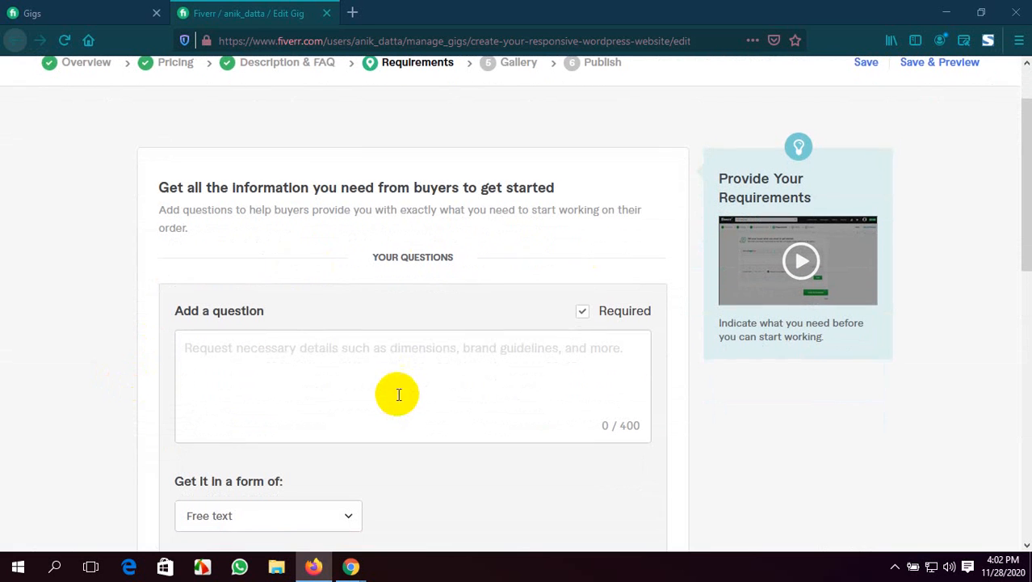
pyautogui.click(404, 347)
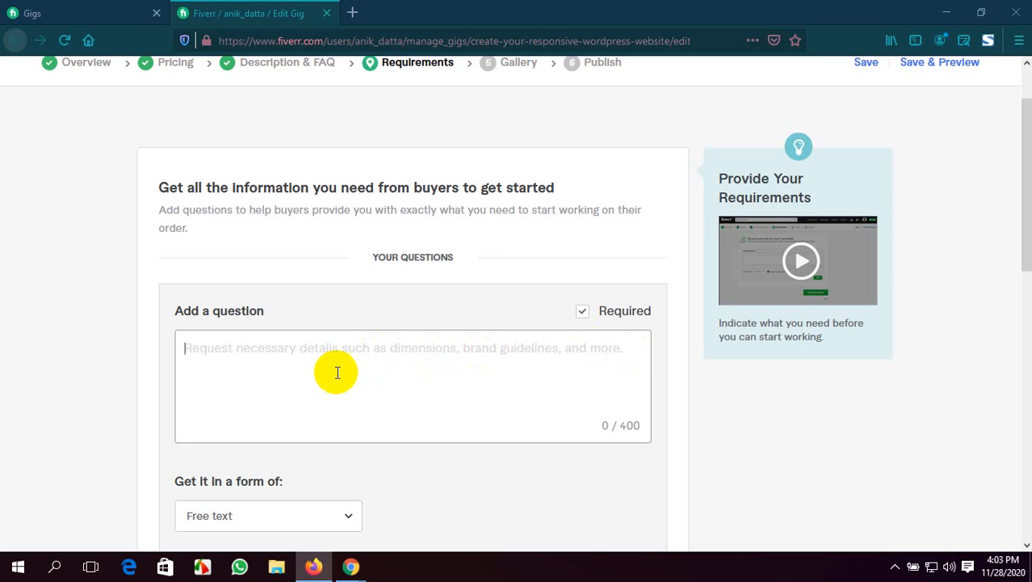
pyautogui.write('I nee')
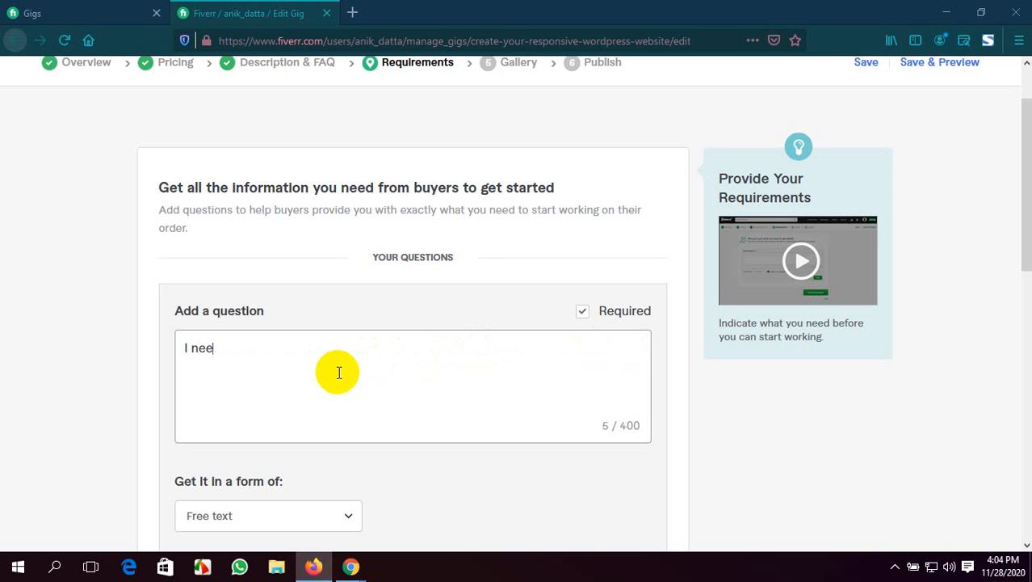
pyautogui.press('BackSpace')
pyautogui.write('ed')
pyautogui.write('access to your ')
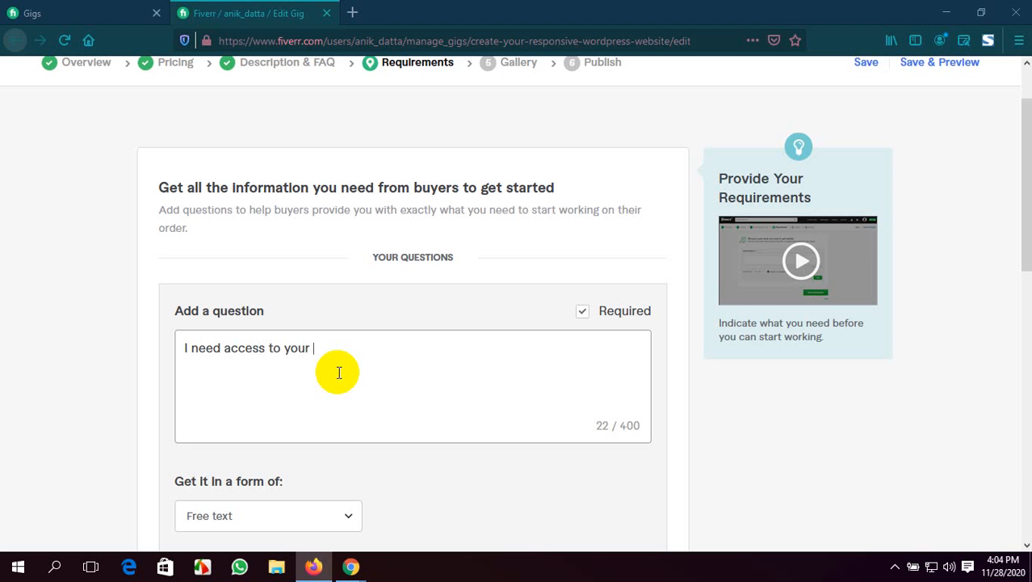
pyautogui.write('WordPress admin ')
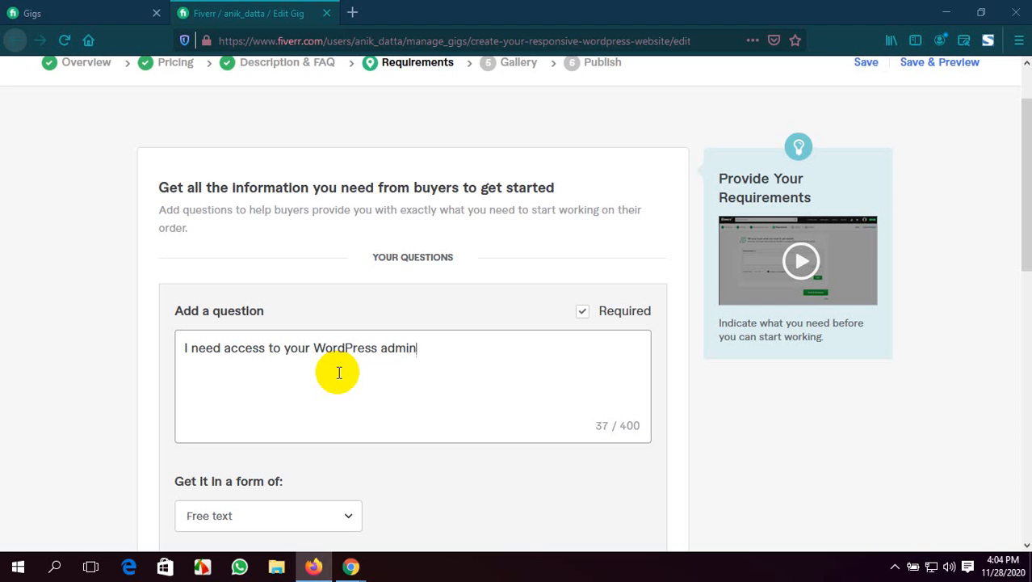
pyautogui.write('panel to install the t')
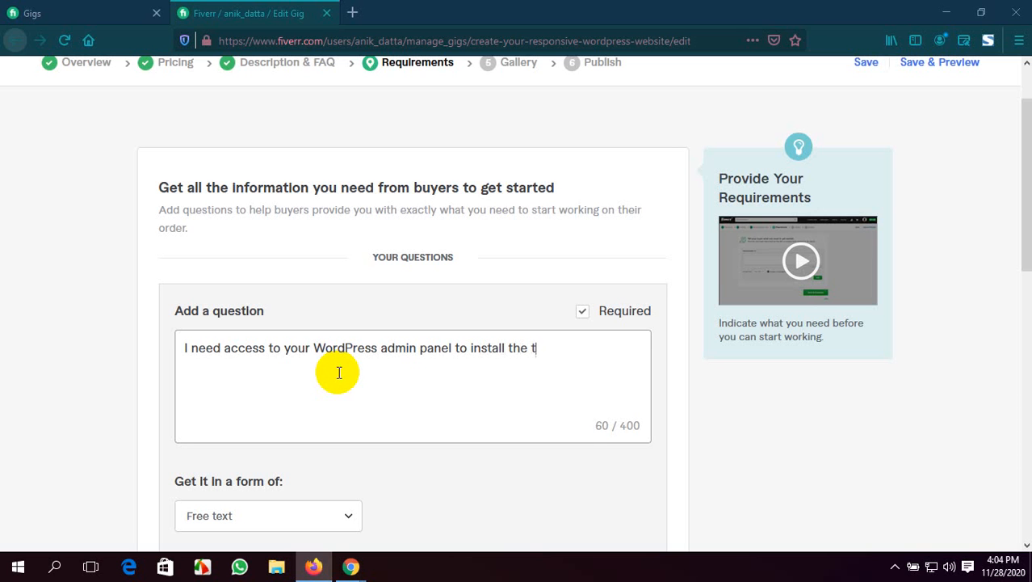
# Complete the question's first sentence with "to install the theme and to work."
pyautogui.write('heme and to ')
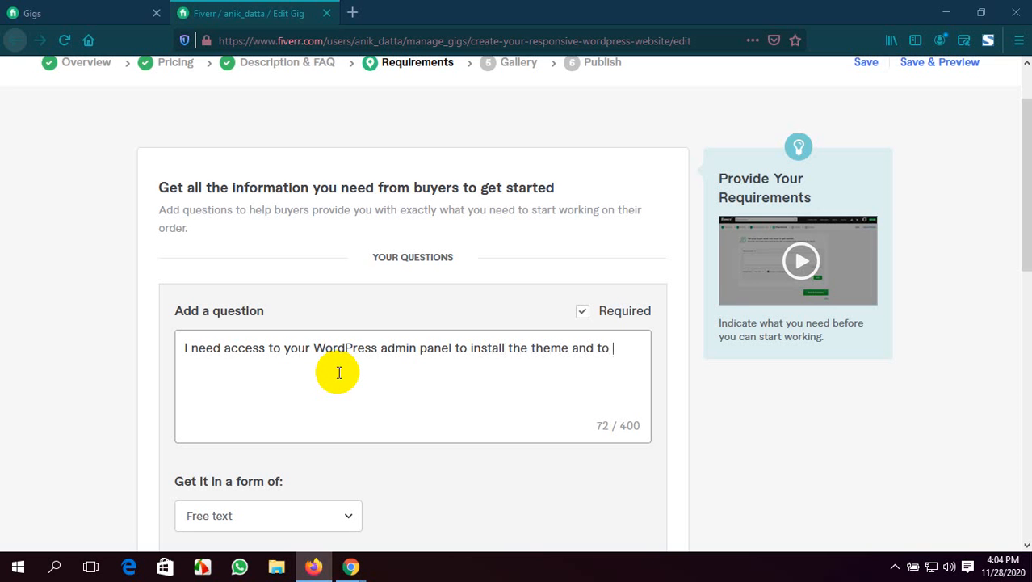
pyautogui.write('work. If')
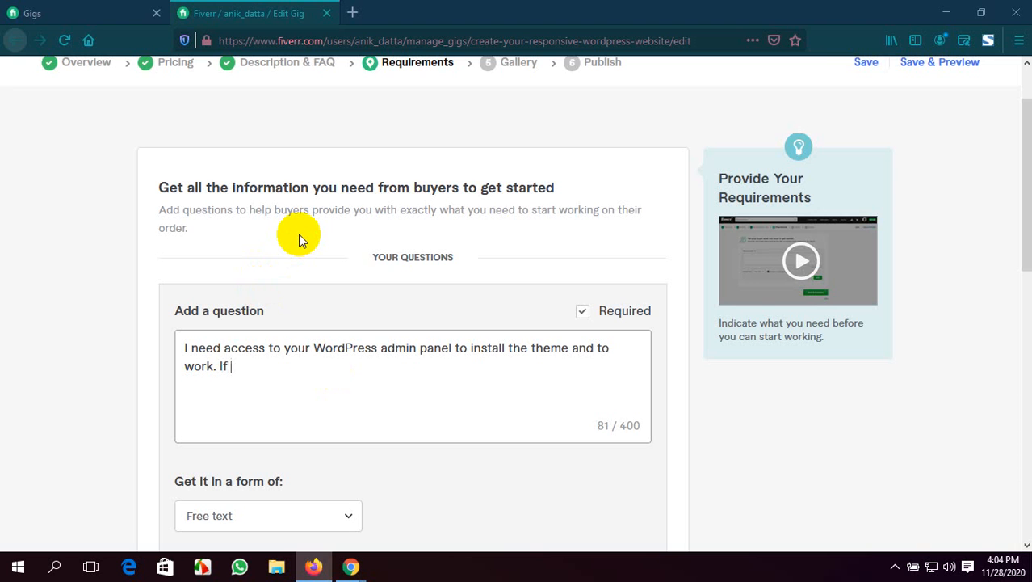
# Begin the question's second sentence with "If you don't have WordPress installed"
pyautogui.write("you don't h")
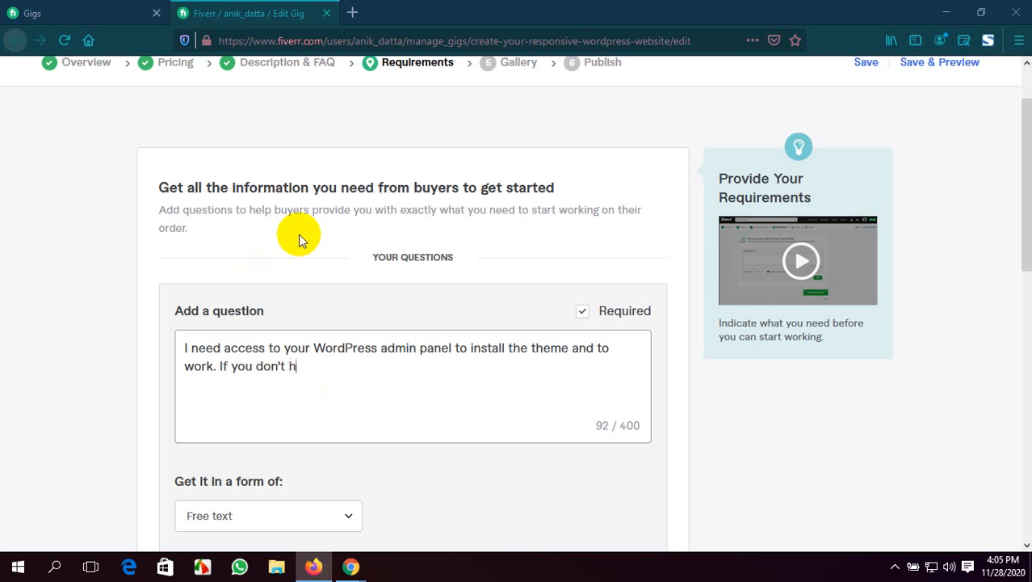
pyautogui.write('ave WordPress')
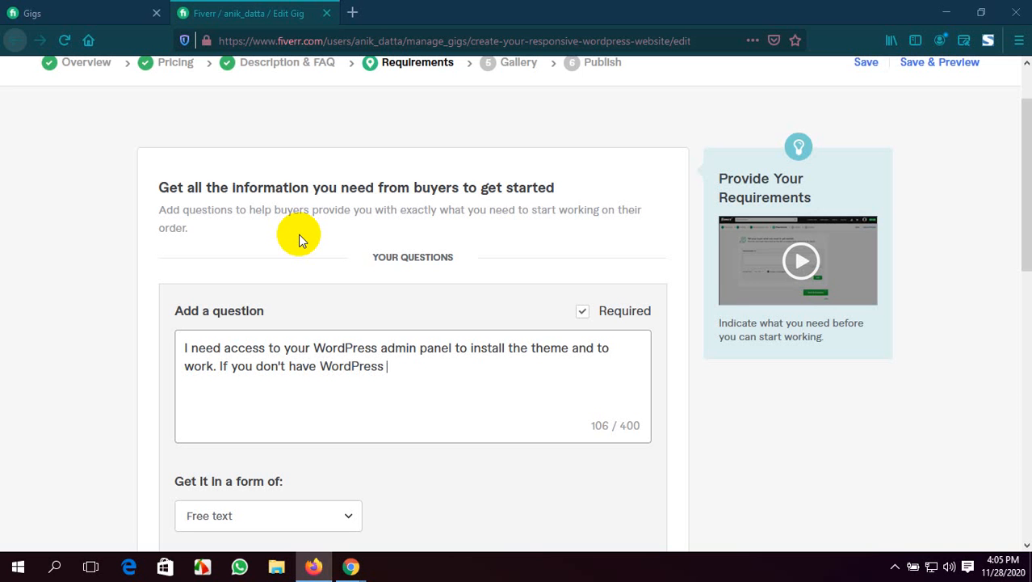
pyautogui.write(' install')
pyautogui.press('BackSpace')
pyautogui.press('BackSpace')
pyautogui.write('led pl')
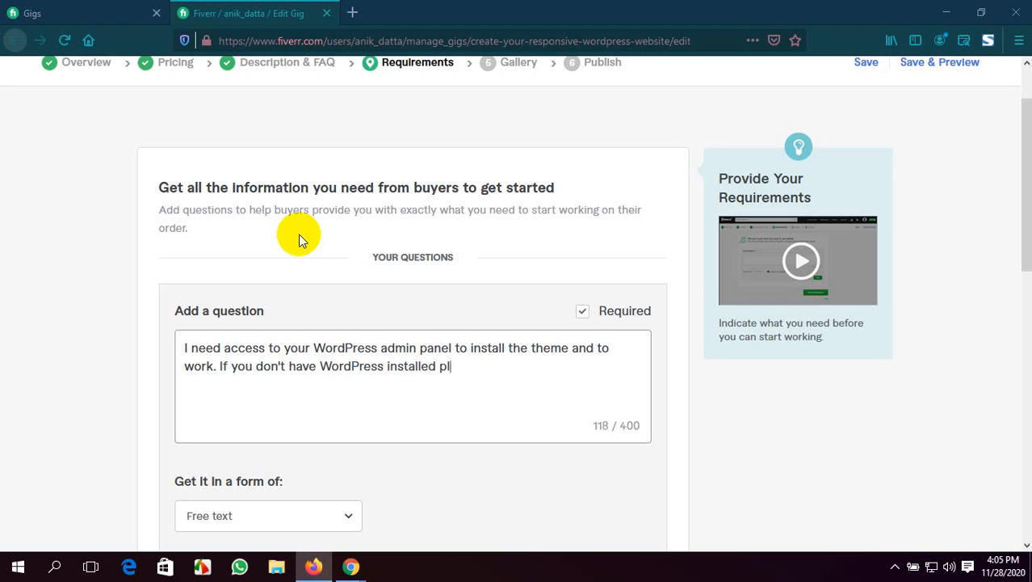
# Remove the stray "pl" and continue the second sentence with "then I need Cpanel"
pyautogui.press('BackSpace')
pyautogui.press('BackSpace')
pyautogui.write('then I need ')
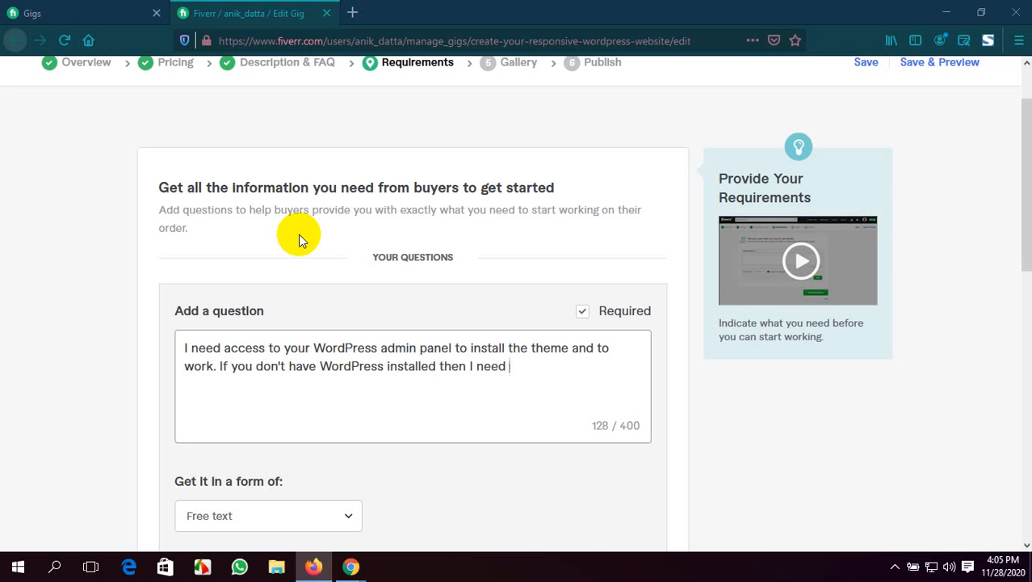
pyautogui.write('Cpanel')
# Insert "will" before "need" in the second sentence and finish it with "panel access."
pyautogui.click(476, 366)
pyautogui.write('will')
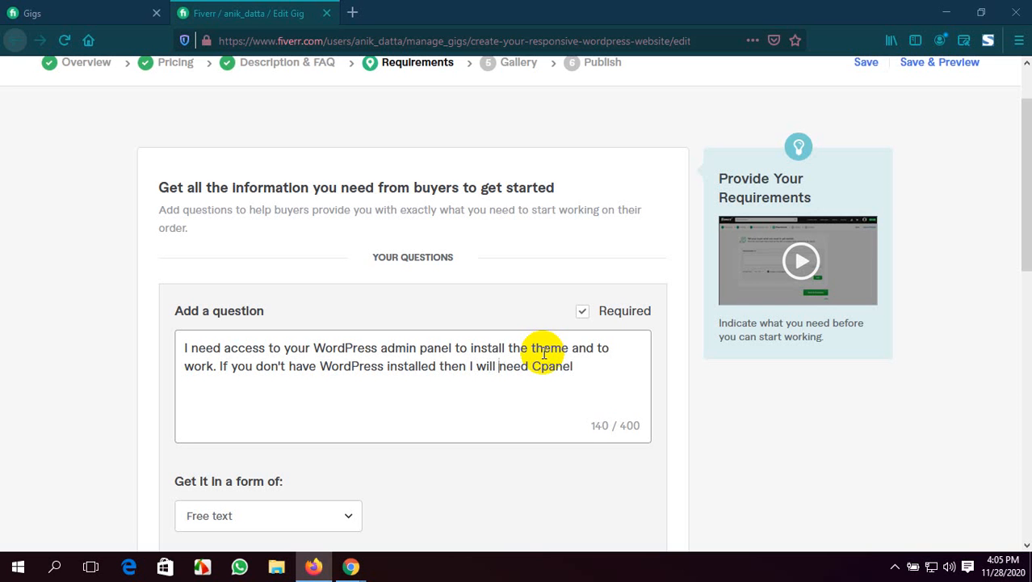
pyautogui.click(582, 366)
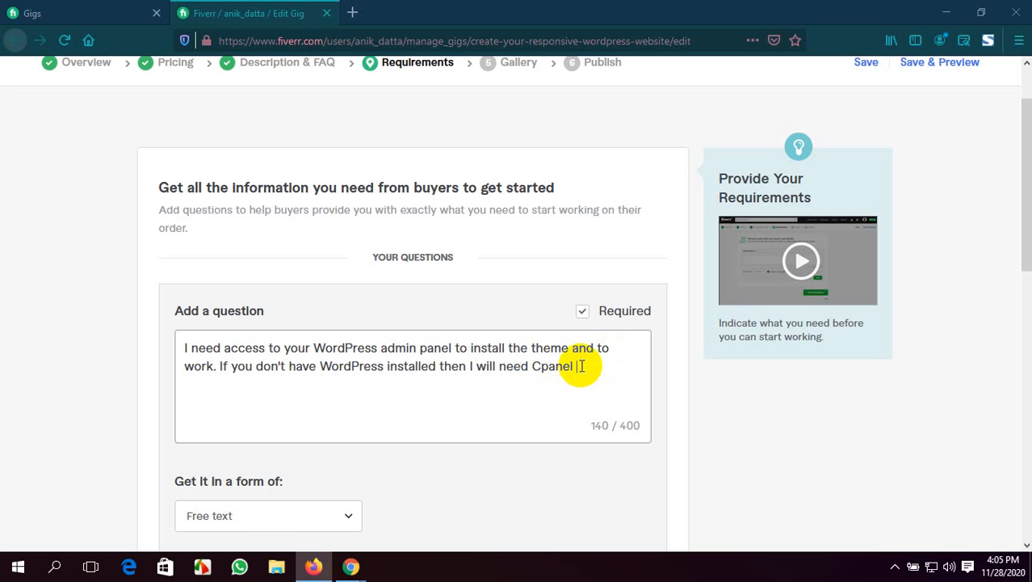
pyautogui.write('panel a')
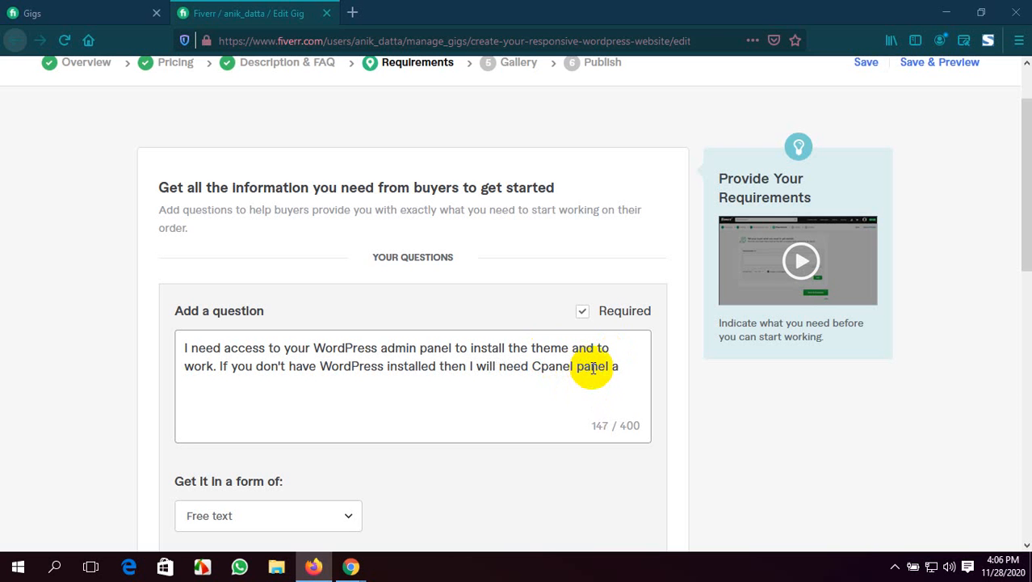
pyautogui.write('ccess.')
# Try to save the requirements and continue to the next section, keeping the answer form as Free text
pyautogui.scroll(-3, 368, 480)
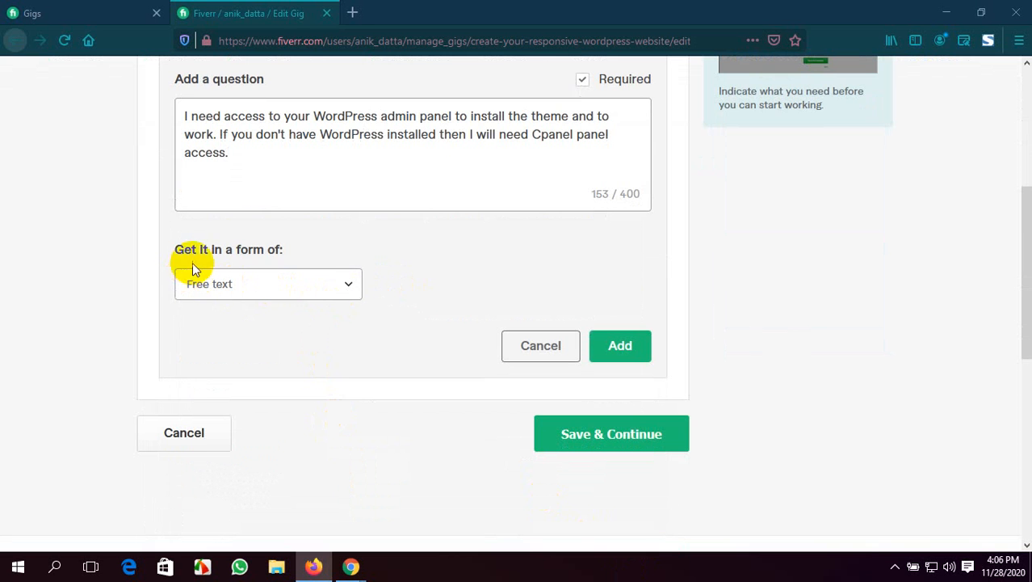
pyautogui.scroll(-1, 408, 339)
pyautogui.scroll(1, 424, 216)
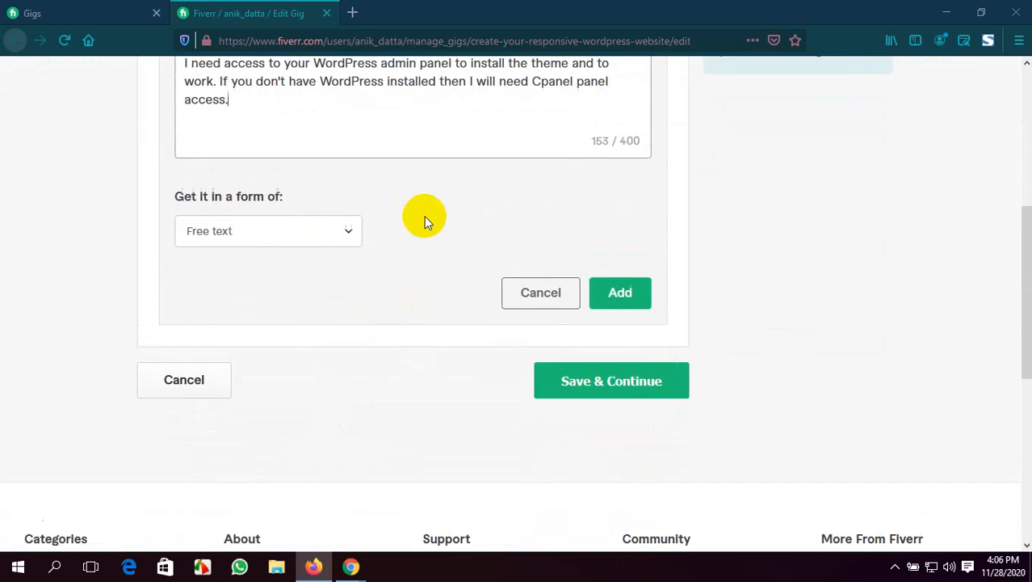
pyautogui.click(600, 441)
pyautogui.scroll(-1, 601, 441)
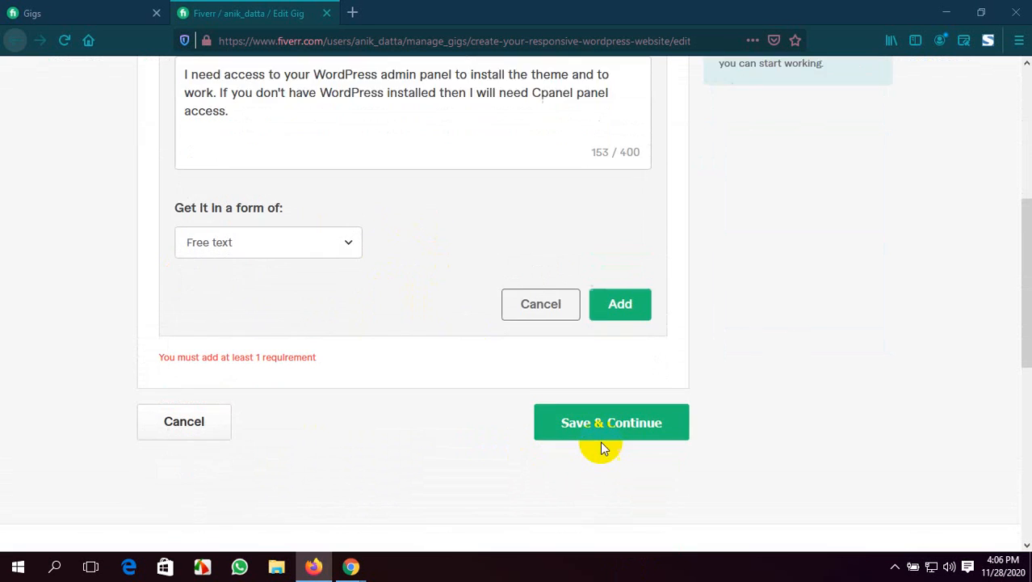
pyautogui.scroll(1, 258, 311)
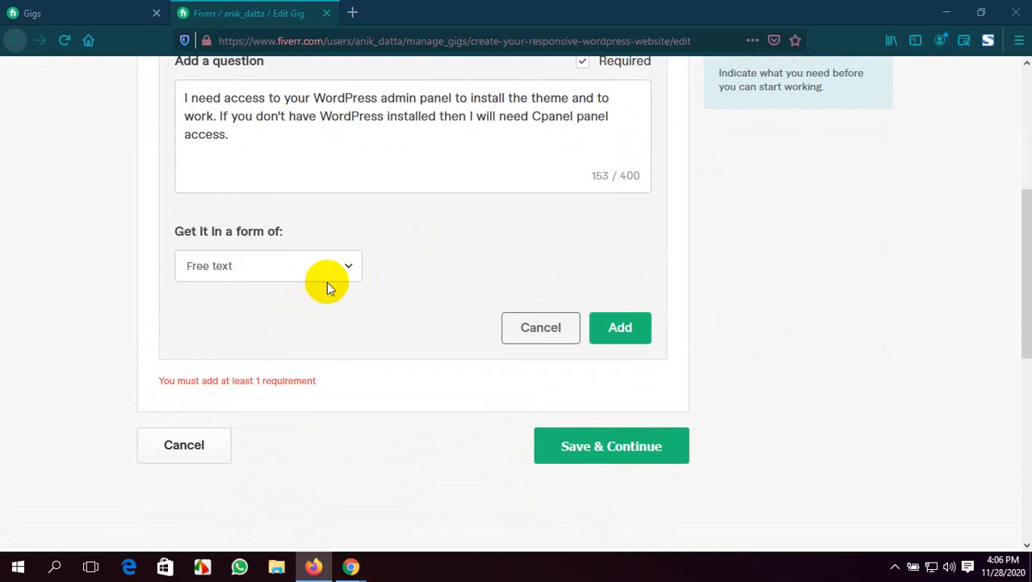
# Add the buyer question with Free text as its answer form, then save the requirements and continue to the gallery section
pyautogui.click(328, 274)
pyautogui.click(288, 322)
pyautogui.click(615, 331)
pyautogui.scroll(2, 361, 287)
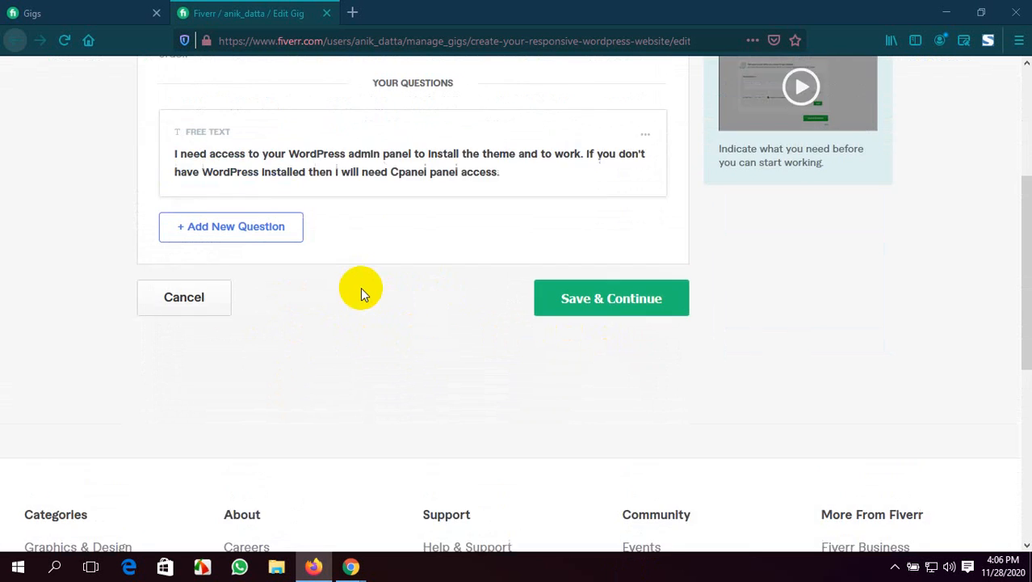
pyautogui.click(581, 380)
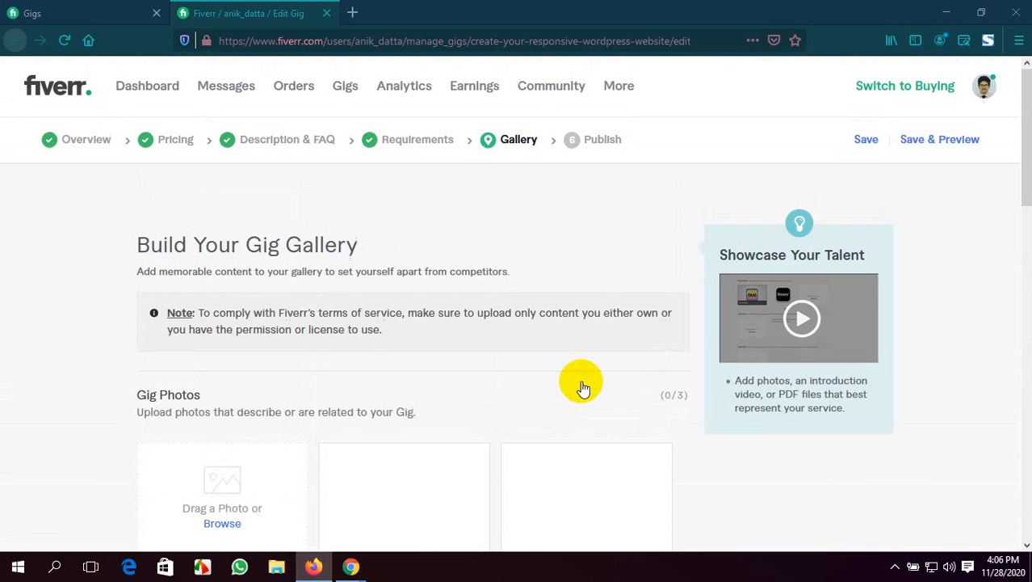
# Look over the gig gallery's photo and video upload areas, including the file chooser for the first photo
pyautogui.scroll(-3, 562, 385)
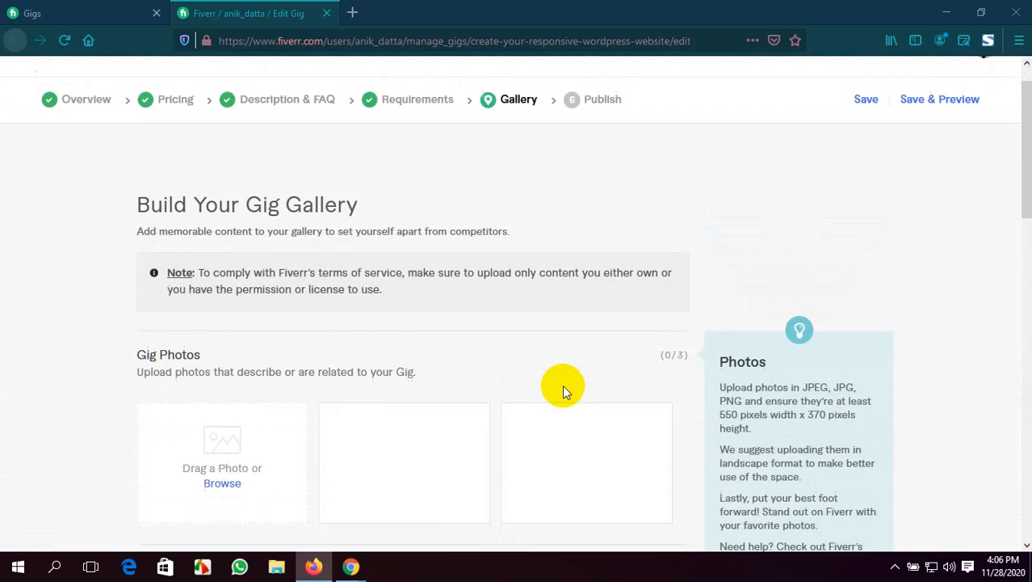
pyautogui.scroll(3, 562, 385)
pyautogui.scroll(-3, 415, 253)
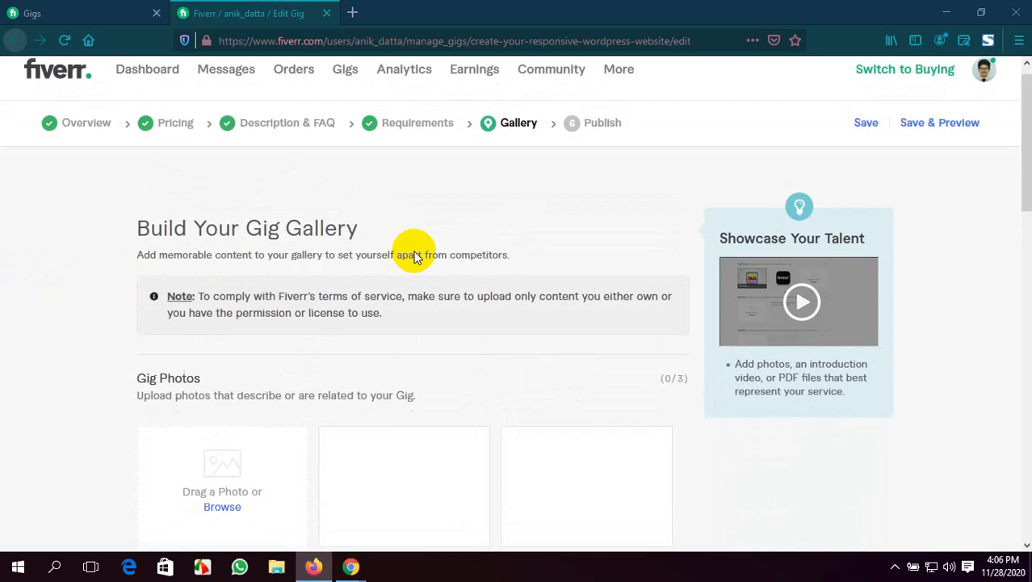
pyautogui.scroll(-2, 216, 368)
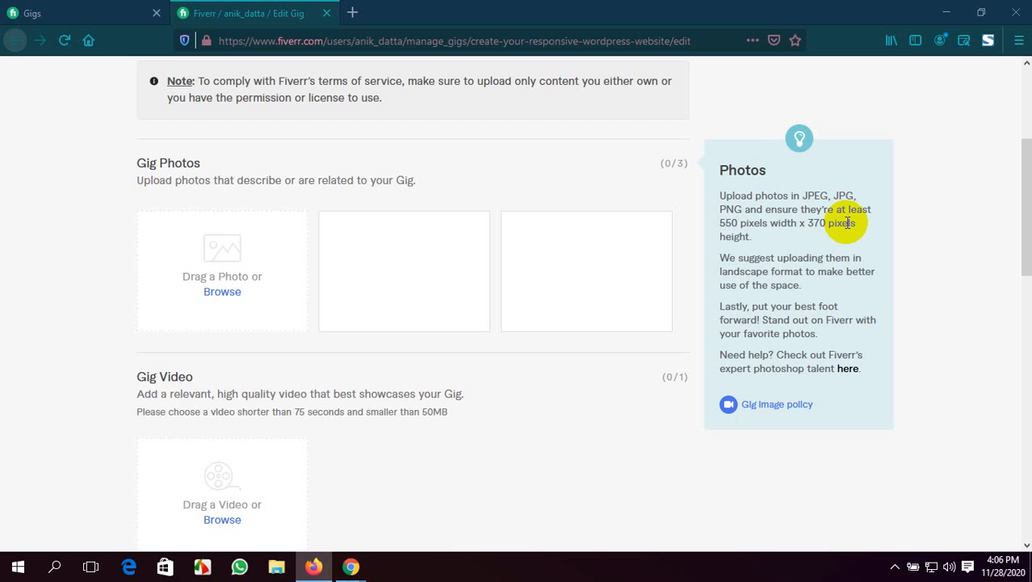
pyautogui.click(222, 292)
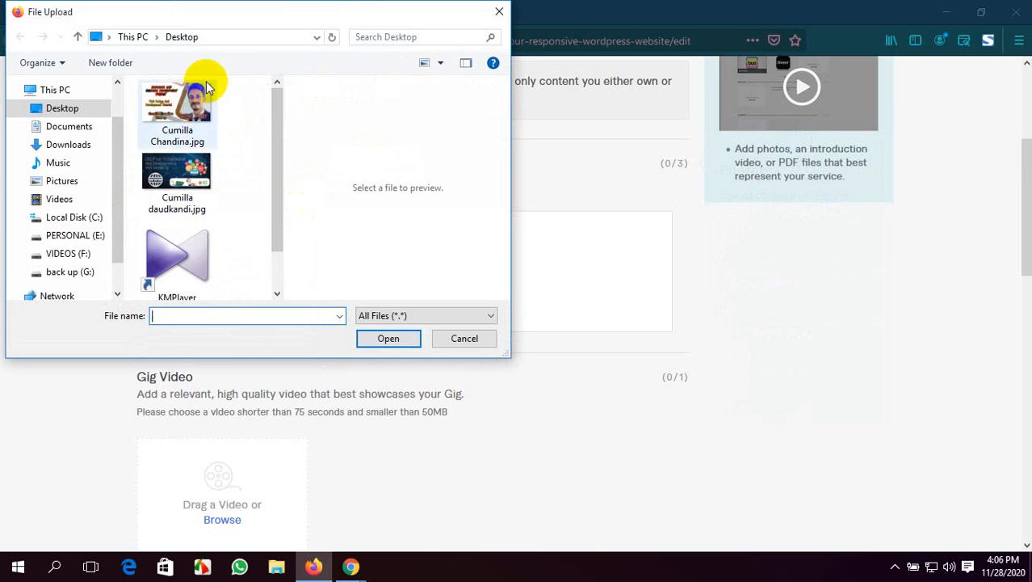
pyautogui.click(500, 12)
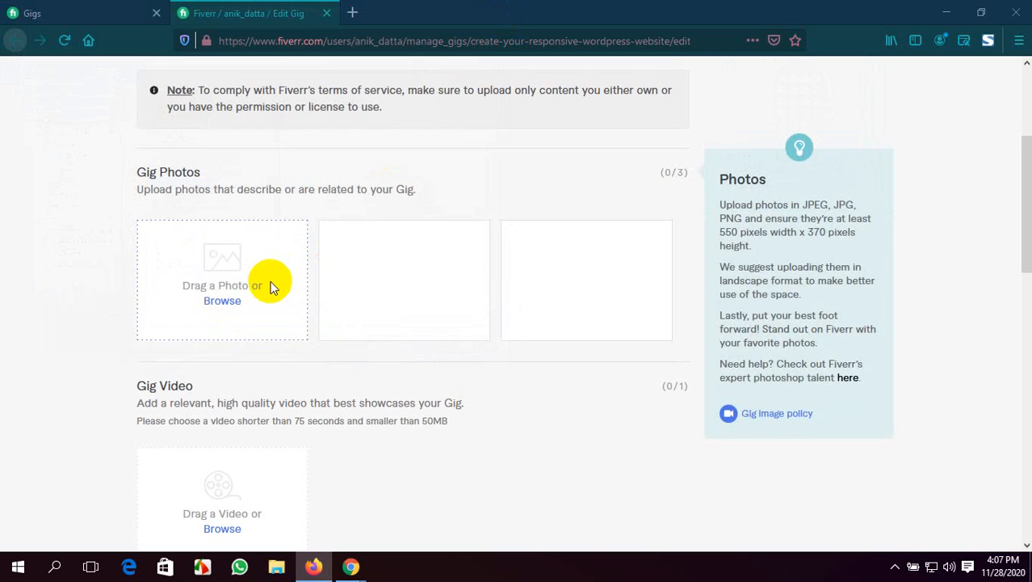
pyautogui.scroll(2, 404, 323)
pyautogui.scroll(-4, 627, 367)
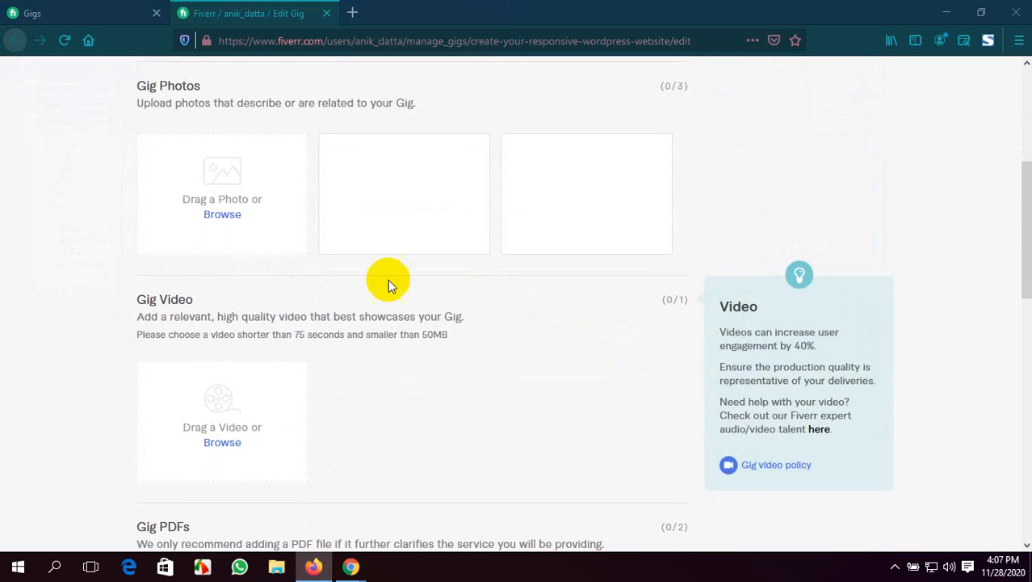
pyautogui.scroll(4, 228, 262)
pyautogui.scroll(-1, 583, 295)
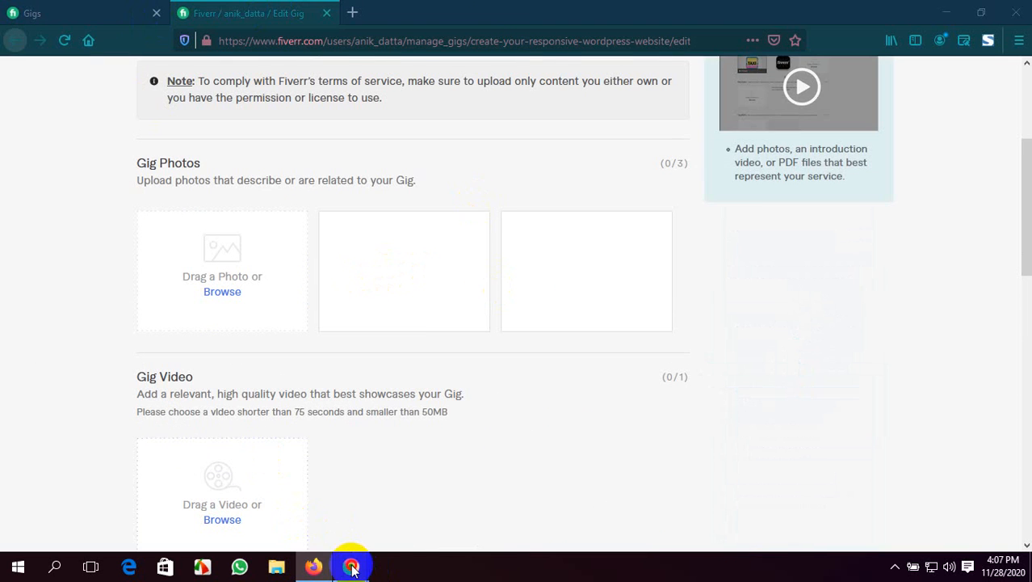
# Switch to the Google Meet call in Chrome, admit the waiting participant, and return to the Fiverr gallery page in Firefox
pyautogui.moveTo(351, 565)
pyautogui.click(260, 504)
pyautogui.click(657, 133)
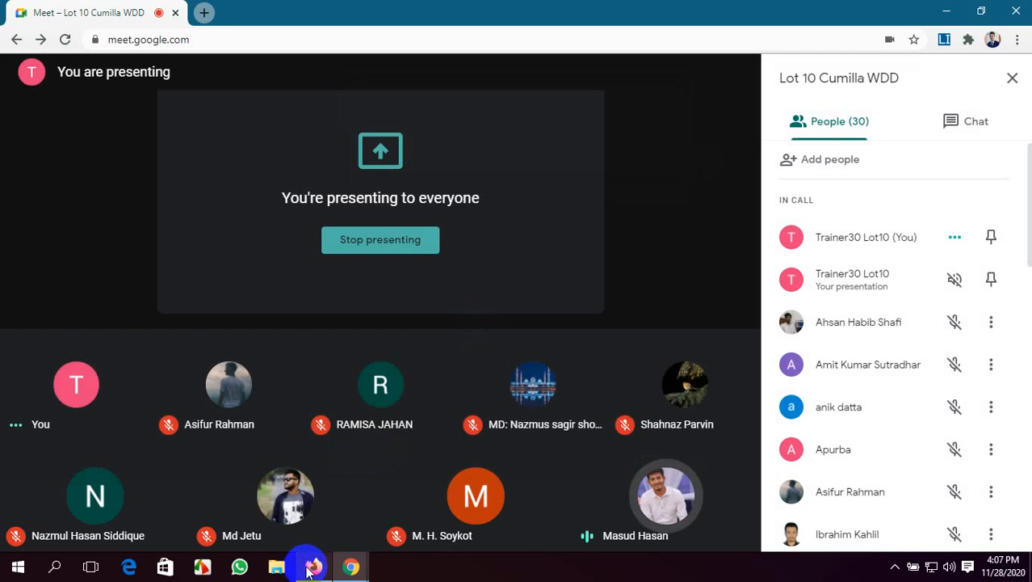
pyautogui.moveTo(313, 565)
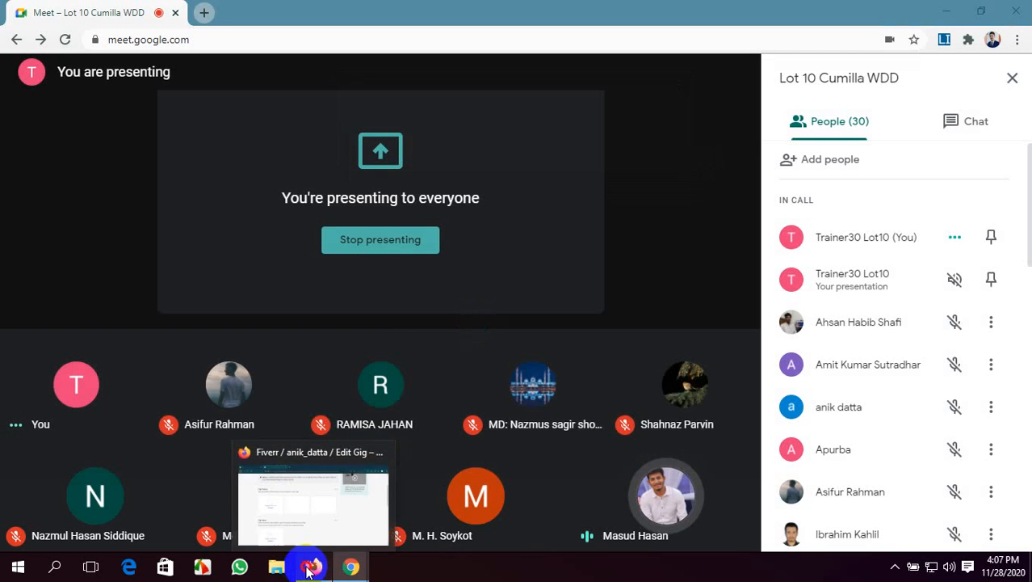
pyautogui.click(347, 508)
pyautogui.scroll(3, 369, 445)
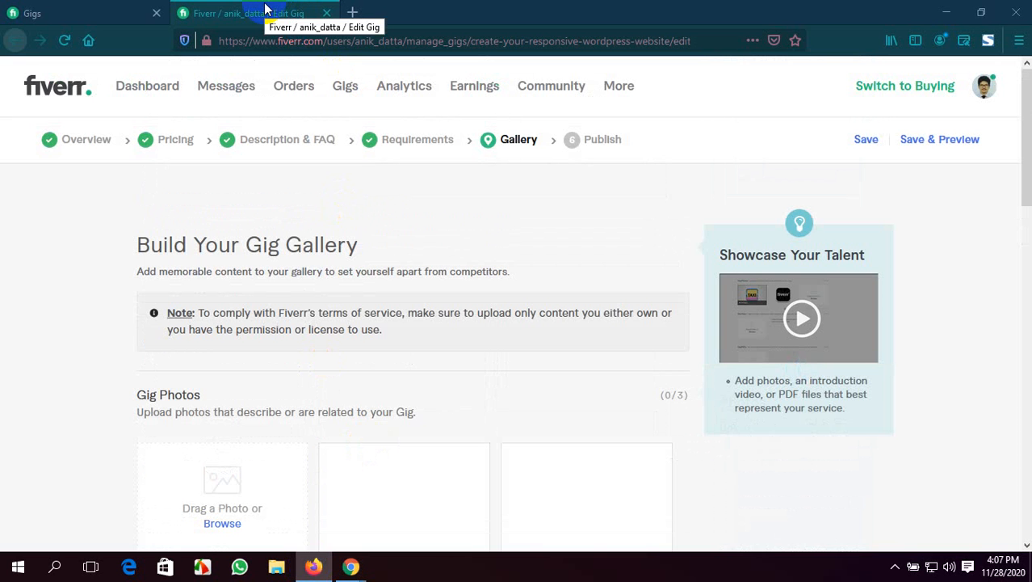
pyautogui.click(353, 12)
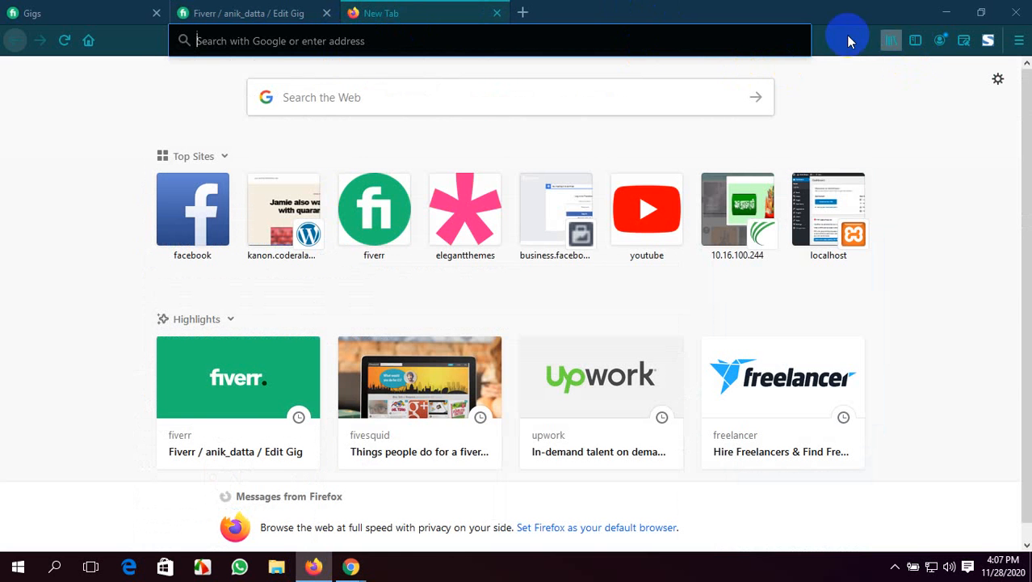
pyautogui.click(103, 10)
pyautogui.click(249, 10)
pyautogui.click(375, 10)
pyautogui.click(248, 11)
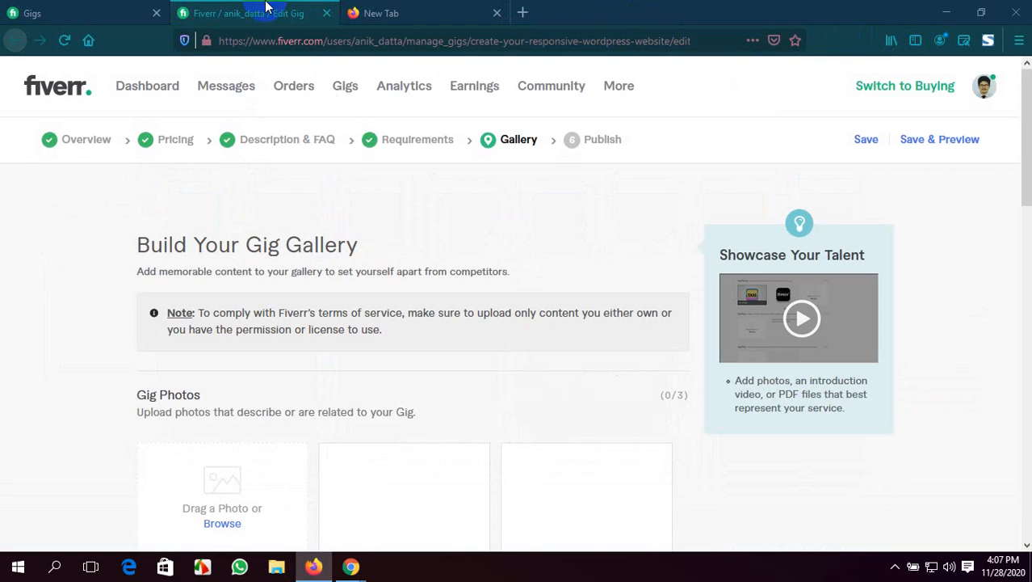
# Examine the upload guidelines for gig photos, video and PDFs in the gallery section
pyautogui.scroll(-4, 519, 411)
pyautogui.scroll(2, 520, 407)
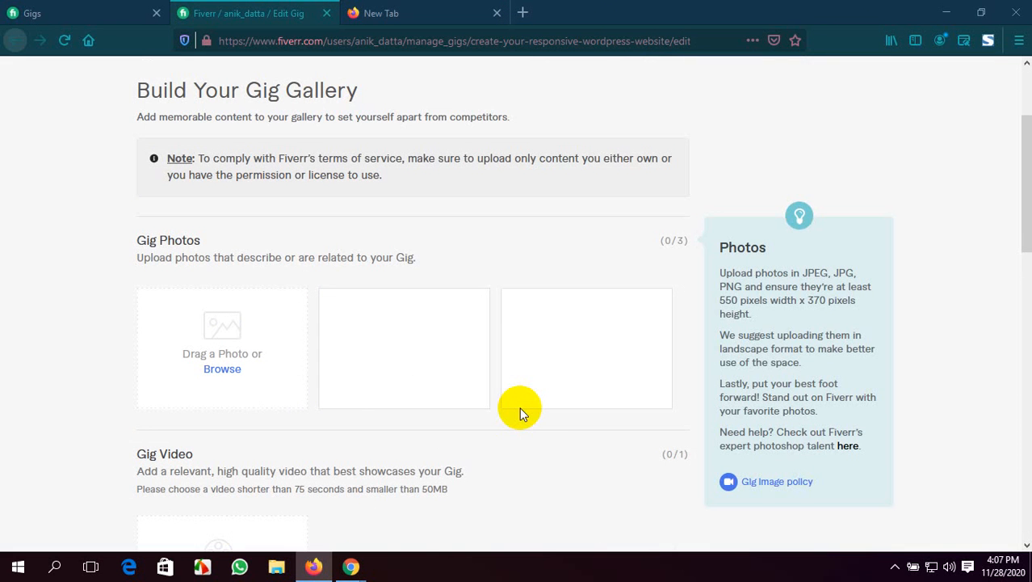
pyautogui.scroll(-3, 520, 407)
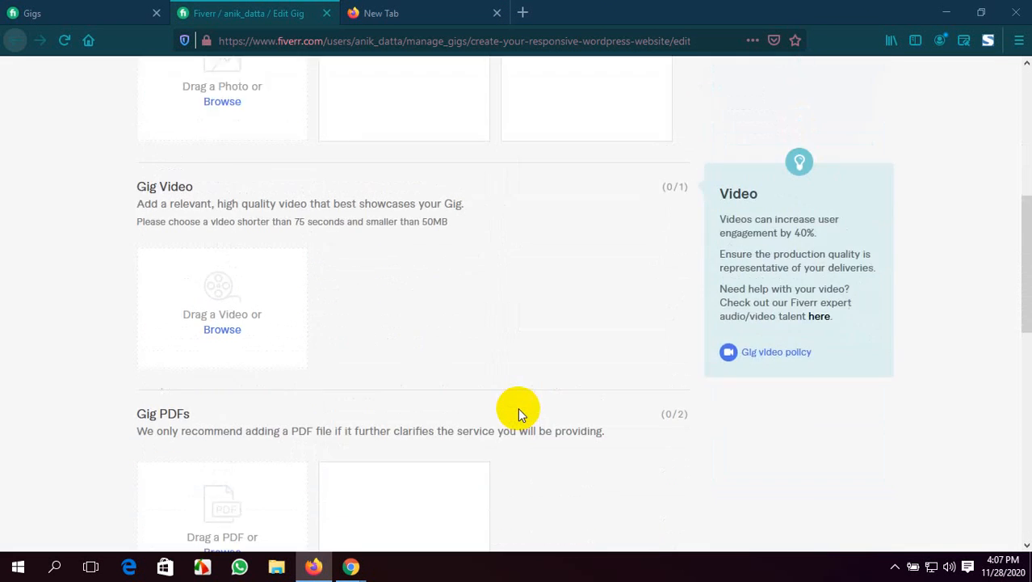
pyautogui.scroll(3, 518, 407)
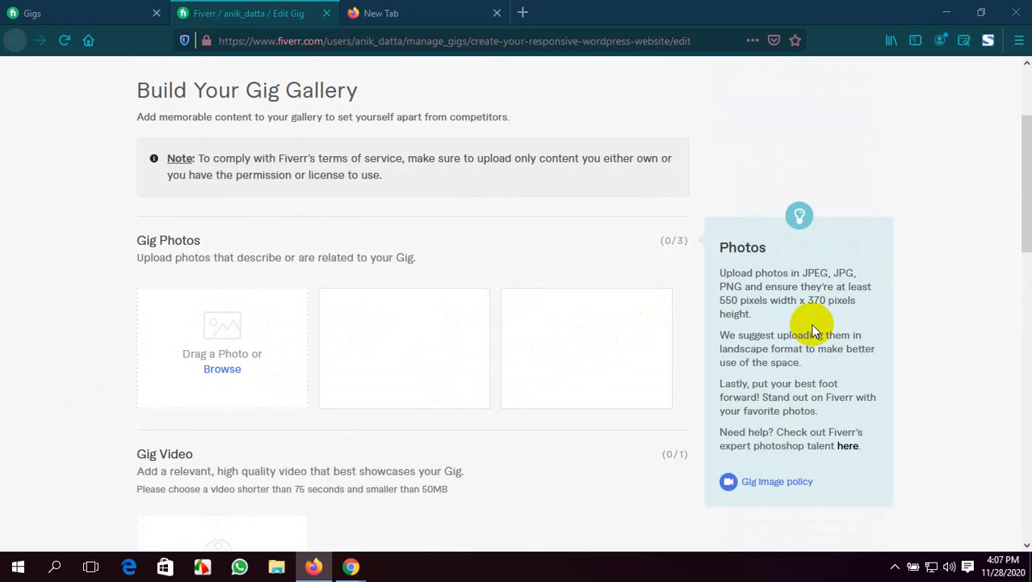
pyautogui.scroll(-2, 810, 323)
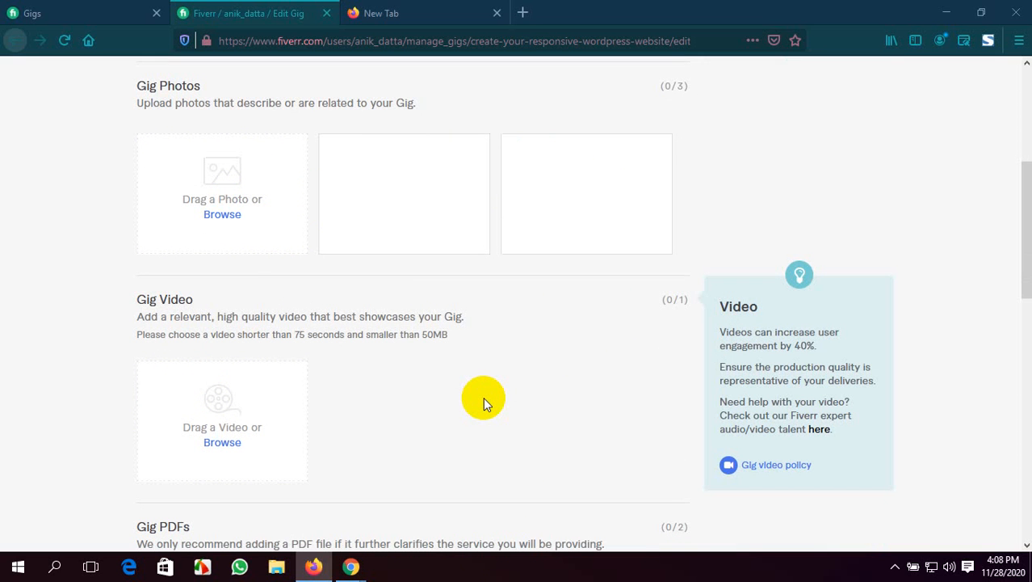
pyautogui.scroll(-3, 483, 396)
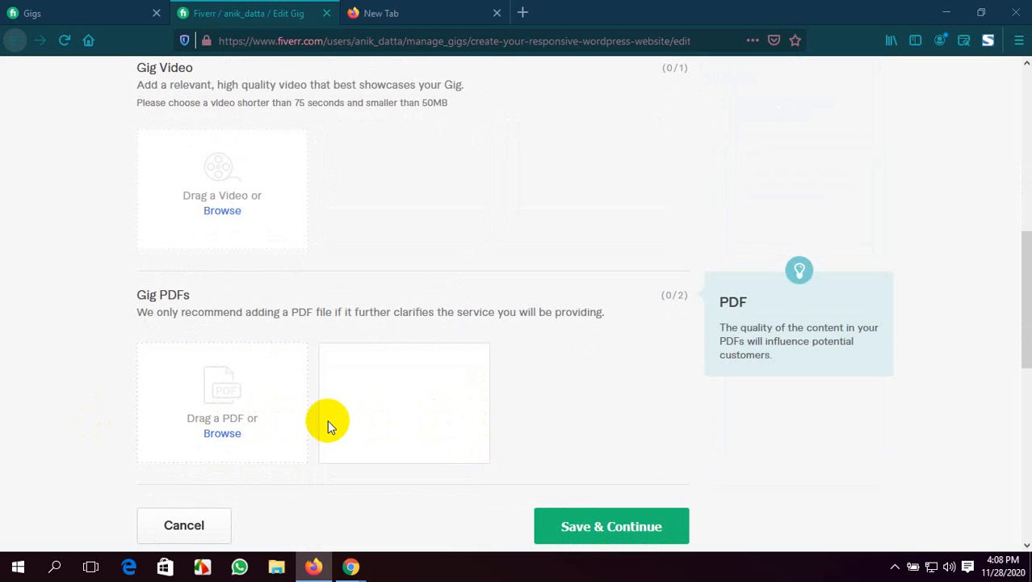
pyautogui.scroll(-5, 327, 419)
pyautogui.scroll(5, 327, 419)
pyautogui.scroll(6, 327, 419)
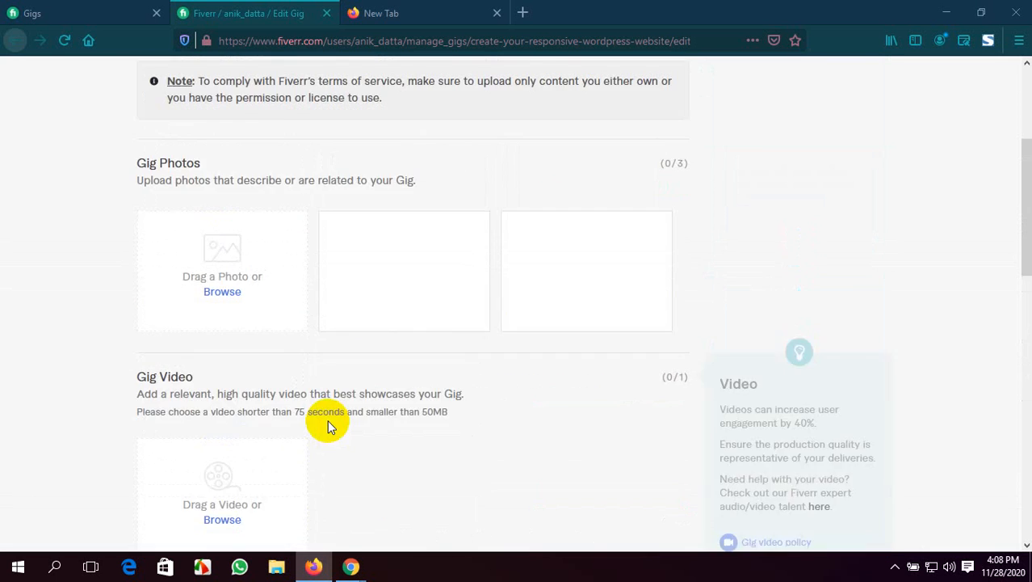
pyautogui.scroll(-2, 327, 407)
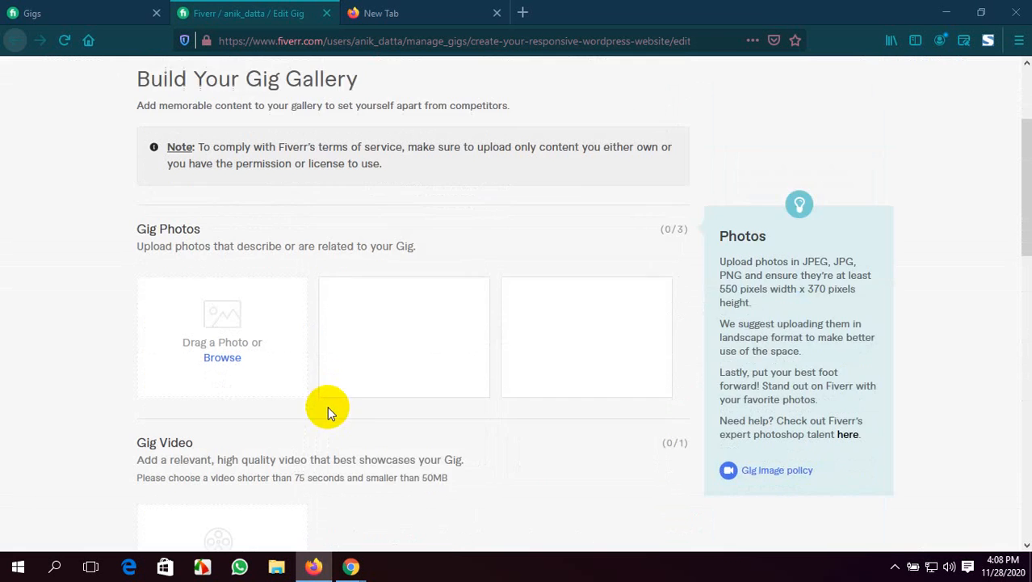
pyautogui.click(55, 7)
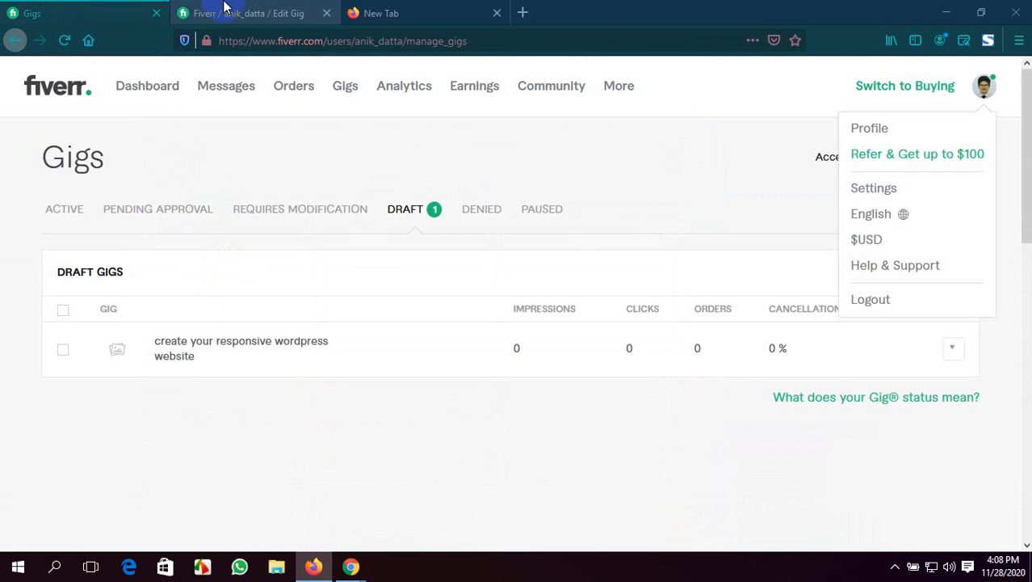
pyautogui.click(416, 6)
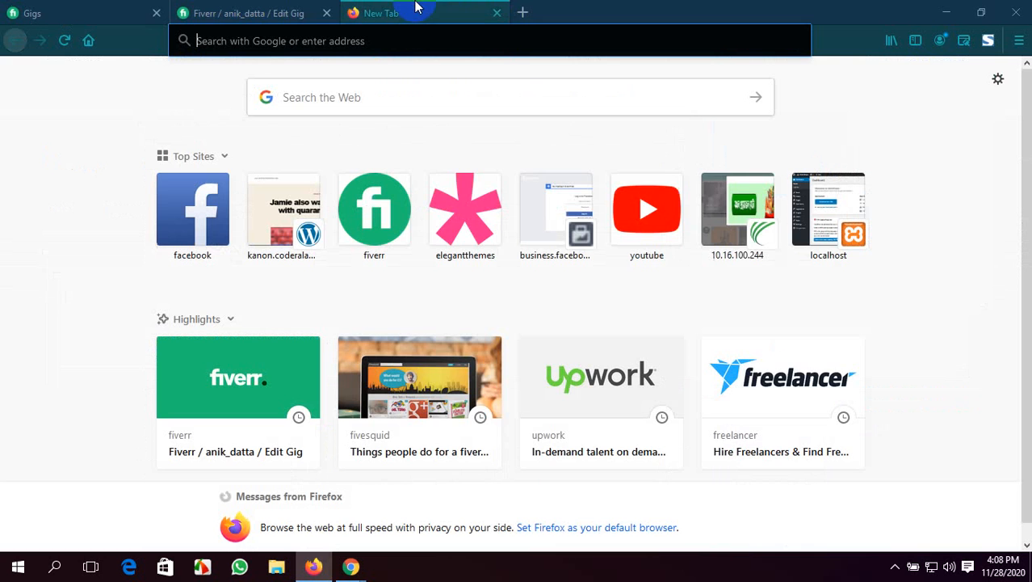
pyautogui.click(498, 14)
pyautogui.click(349, 14)
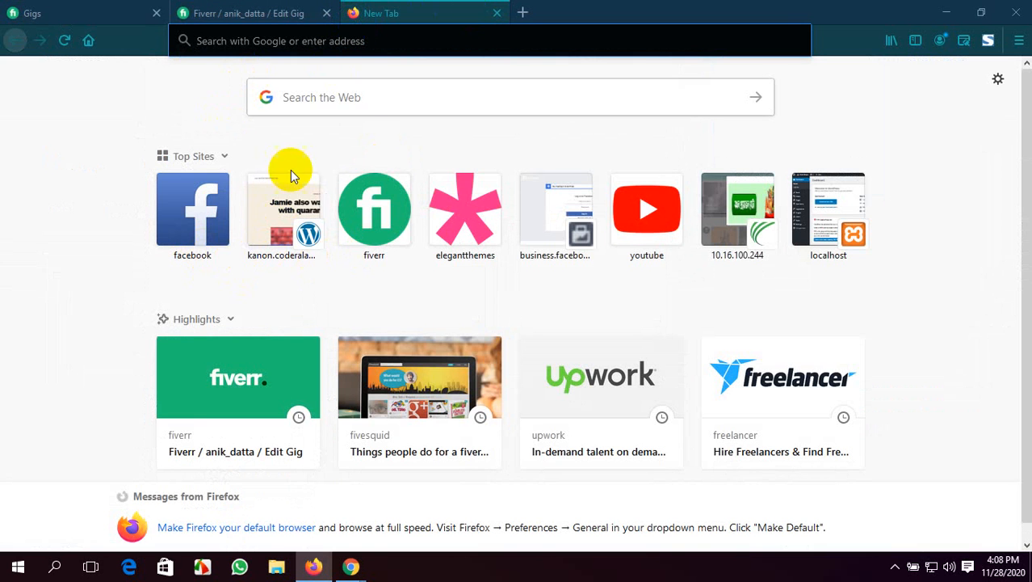
pyautogui.scroll(-1, 287, 364)
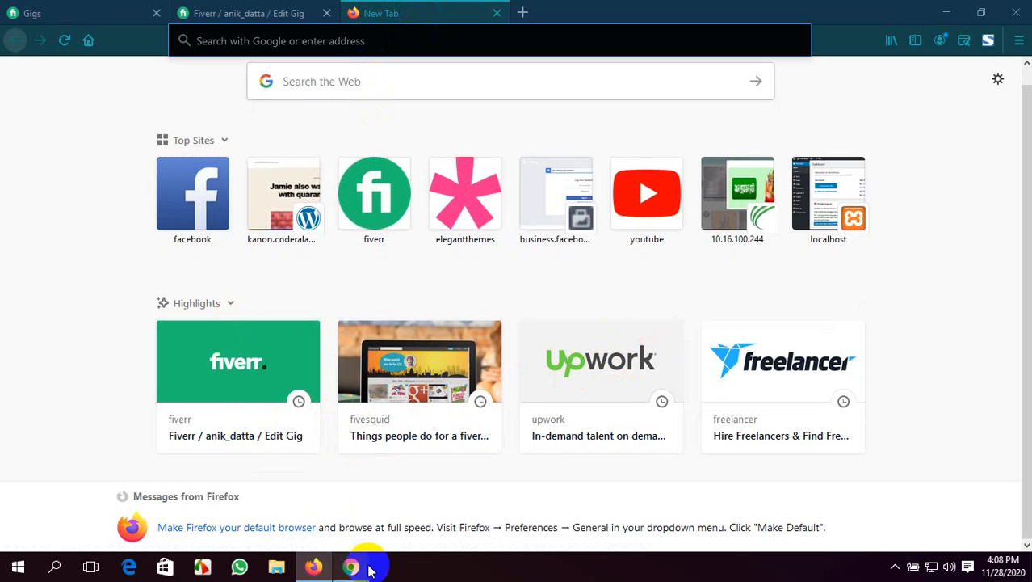
# Switch to Chrome and open Google Images in a new tab beside the Meet call
pyautogui.moveTo(364, 568)
pyautogui.click(264, 501)
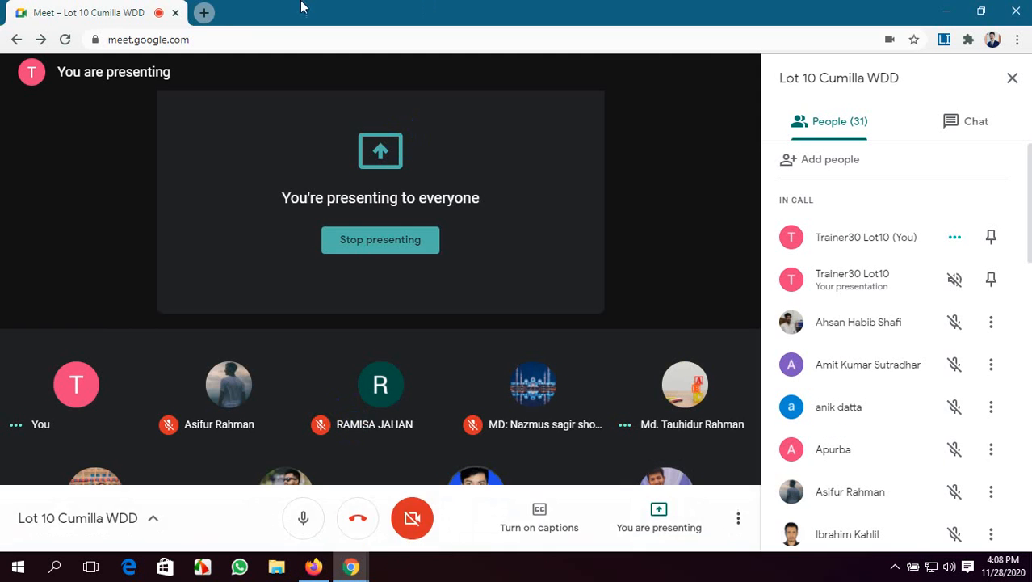
pyautogui.click(202, 12)
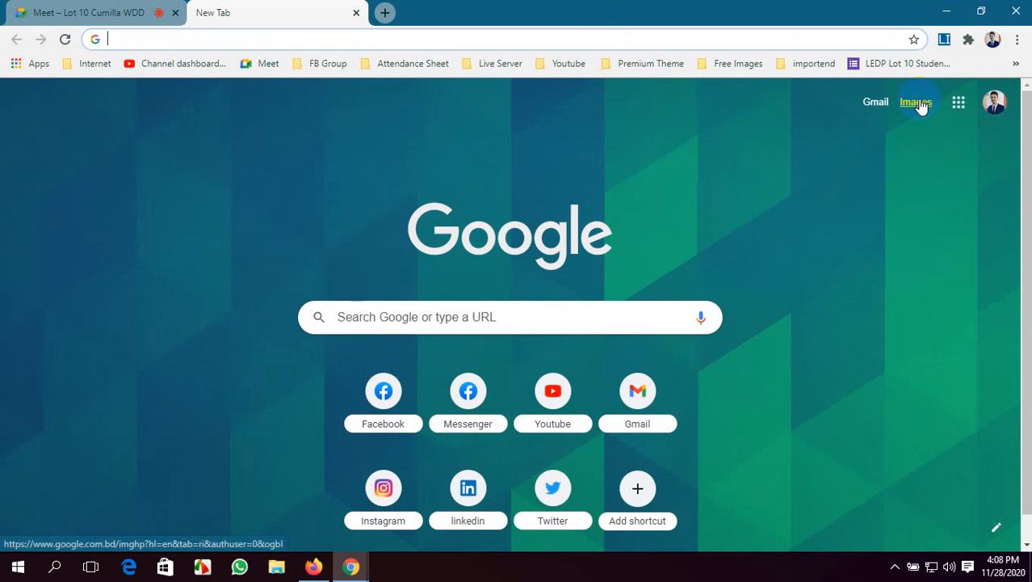
pyautogui.click(921, 104)
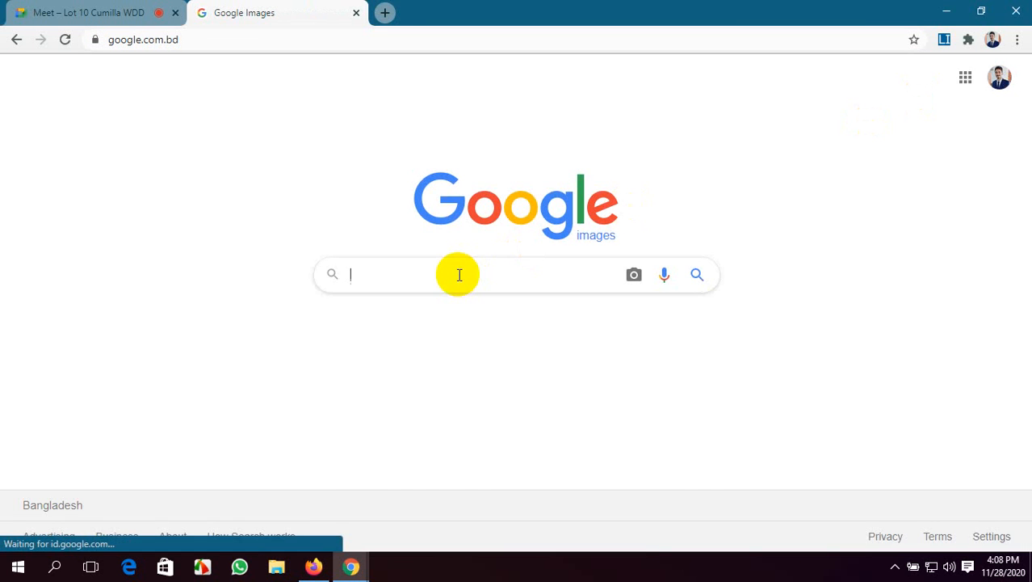
# Search Google Images for "html css for facebook cover photo" and browse the results for a suitable picture
pyautogui.click(458, 274)
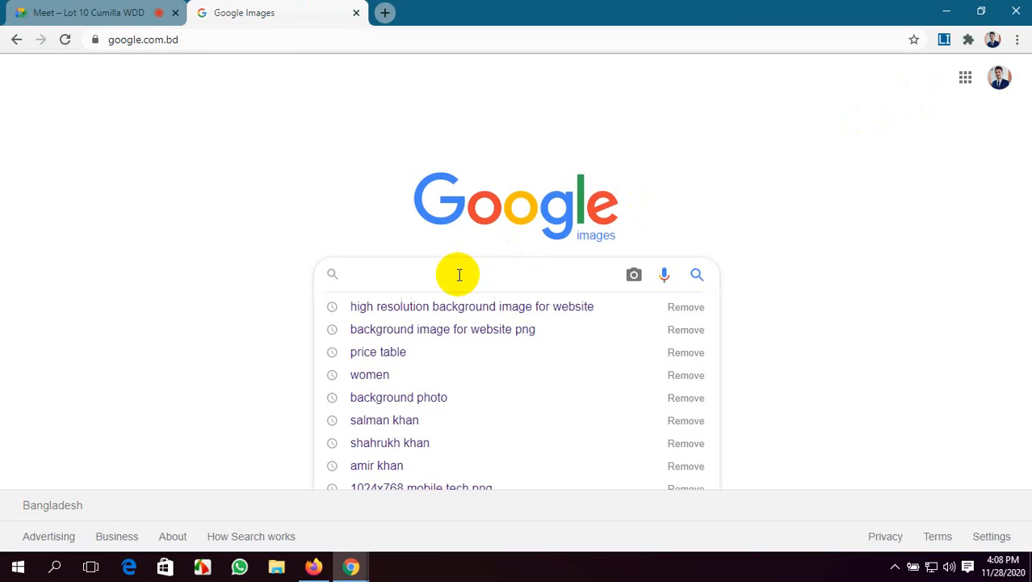
pyautogui.write('ht')
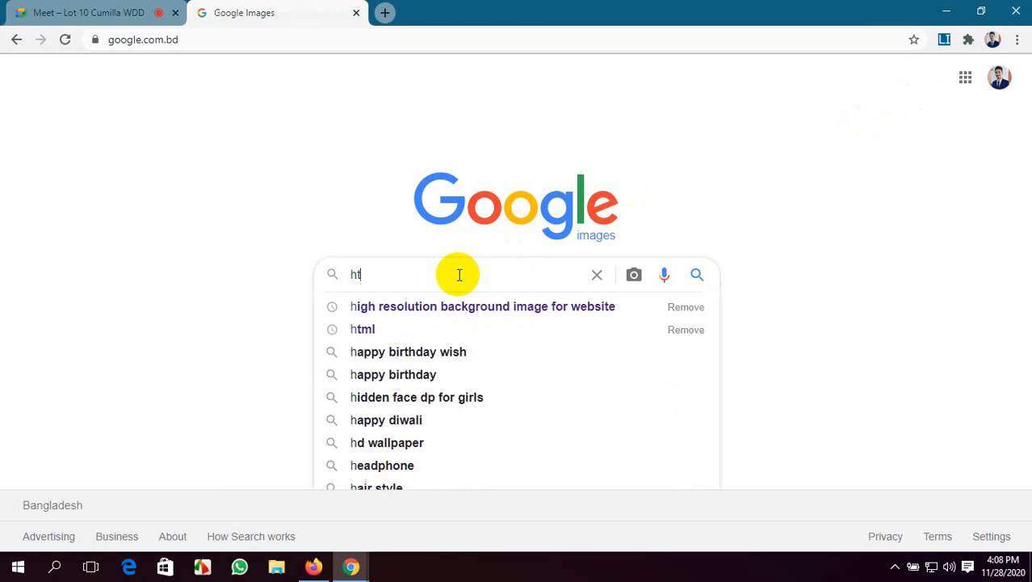
pyautogui.write('ml')
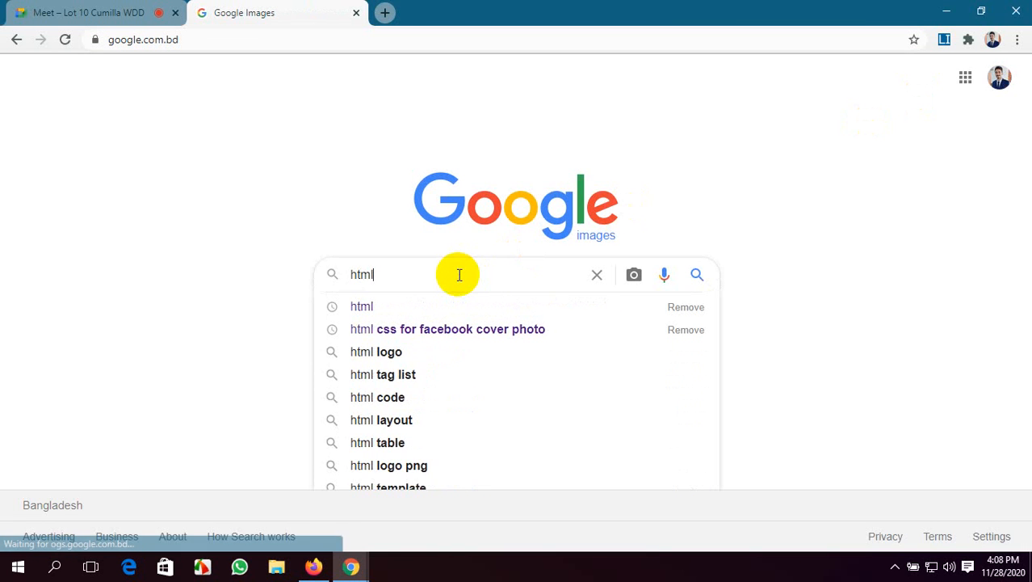
pyautogui.click(450, 328)
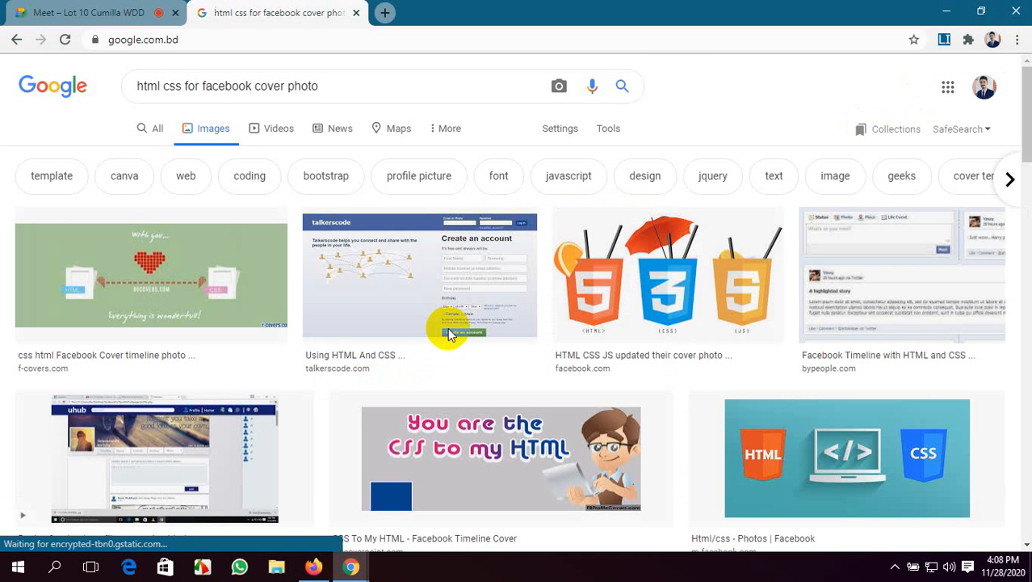
pyautogui.scroll(-2, 666, 326)
pyautogui.scroll(-8, 665, 325)
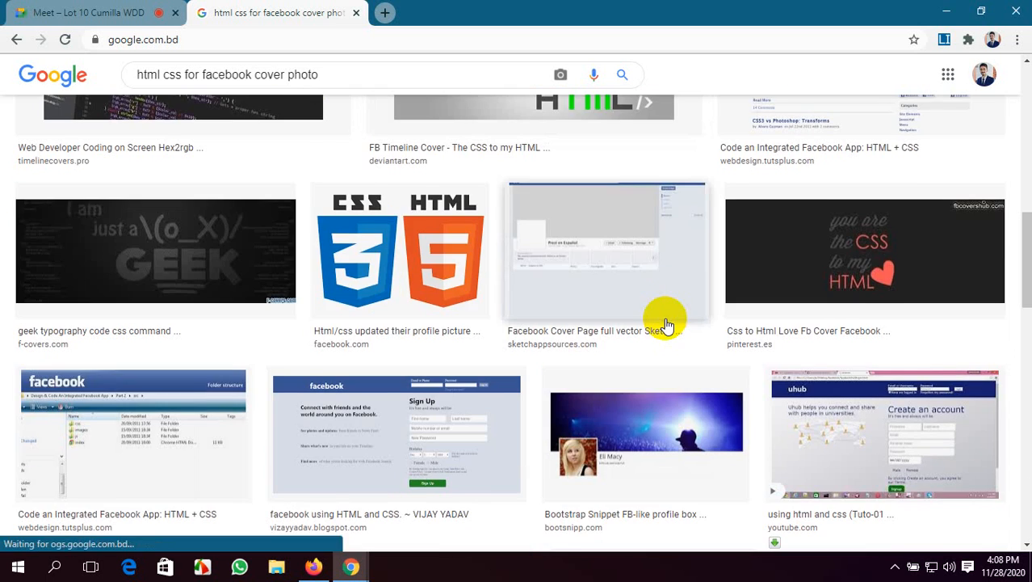
pyautogui.scroll(-7, 665, 325)
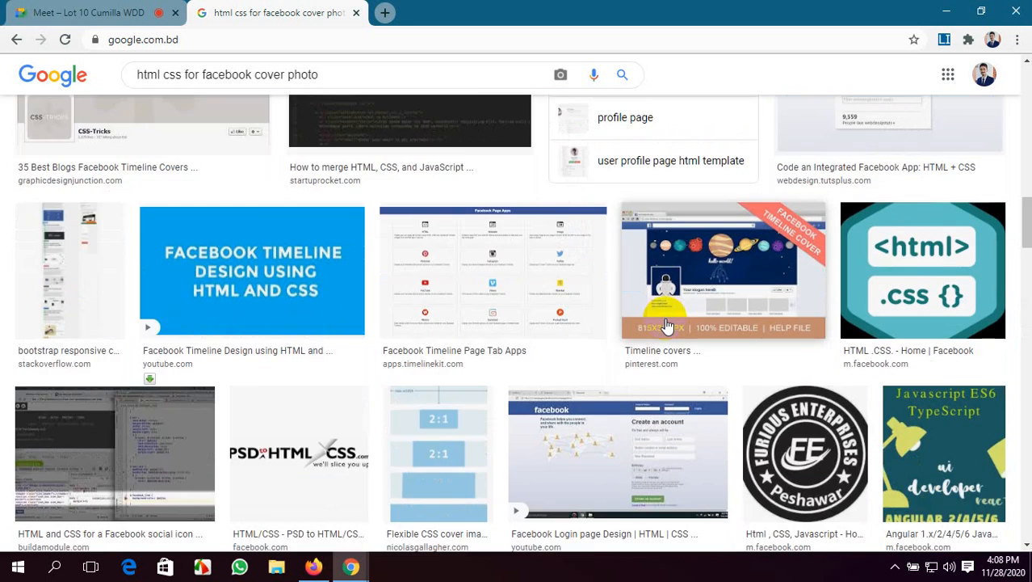
pyautogui.scroll(5, 666, 324)
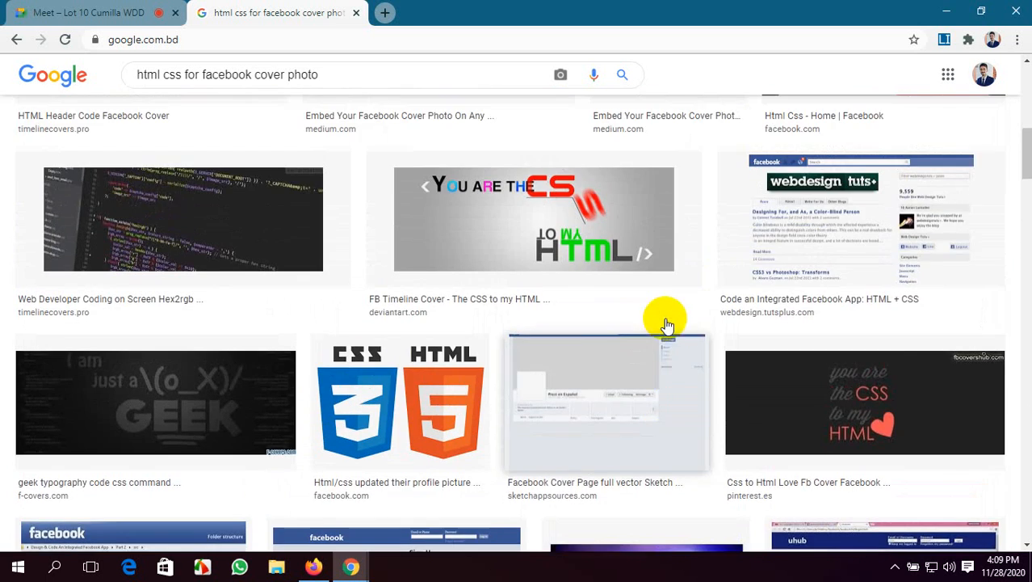
# Browse further through the Google Images results for a suitable HTML and CSS cover picture
pyautogui.scroll(-5, 758, 419)
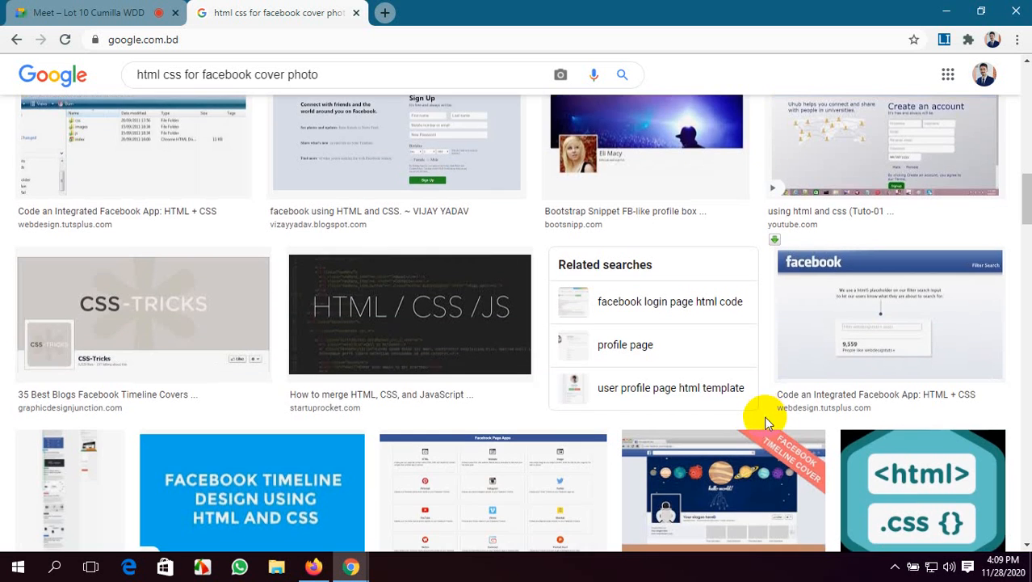
pyautogui.scroll(-4, 437, 410)
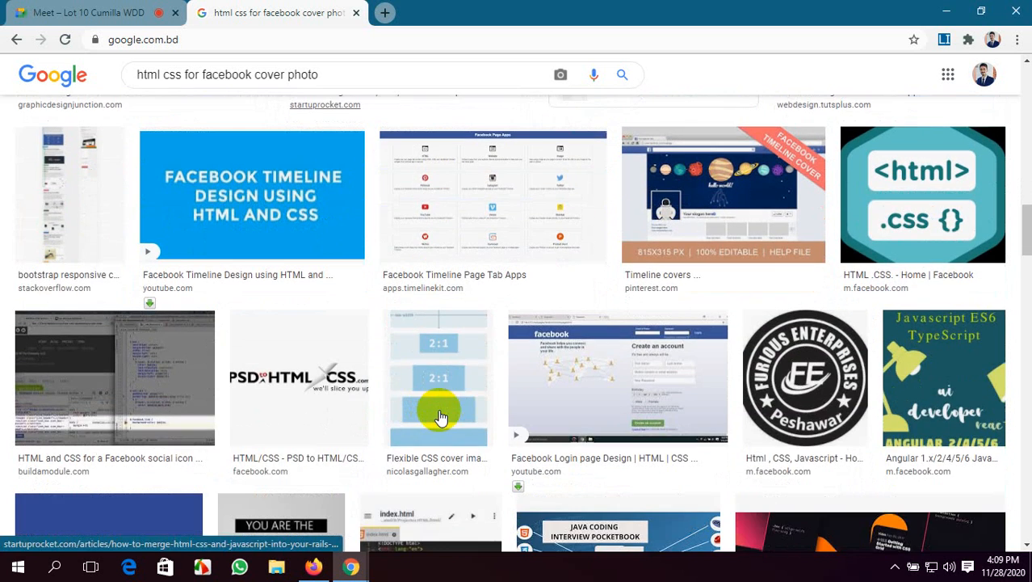
pyautogui.scroll(-4, 441, 416)
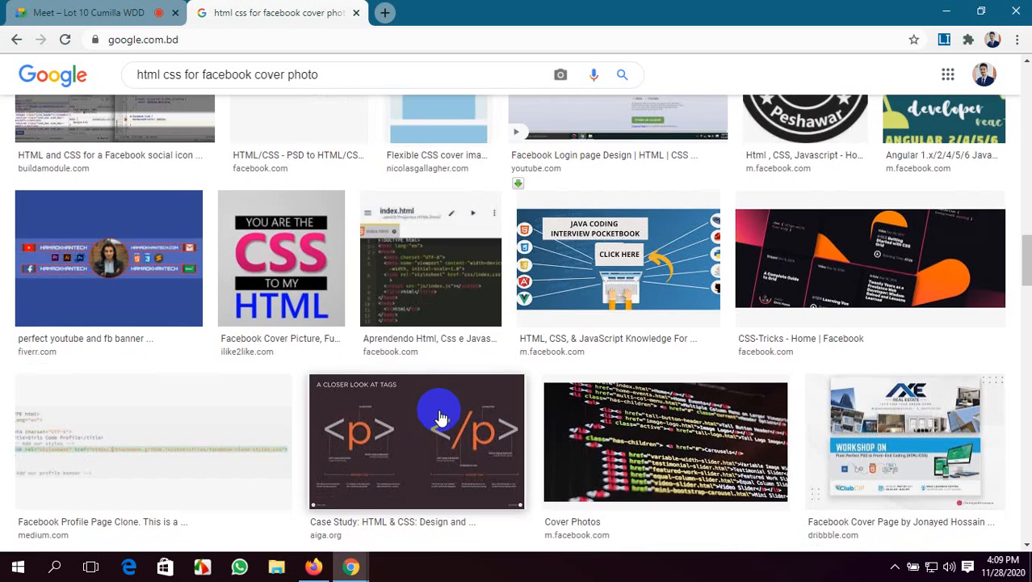
pyautogui.click(81, 8)
pyautogui.click(286, 11)
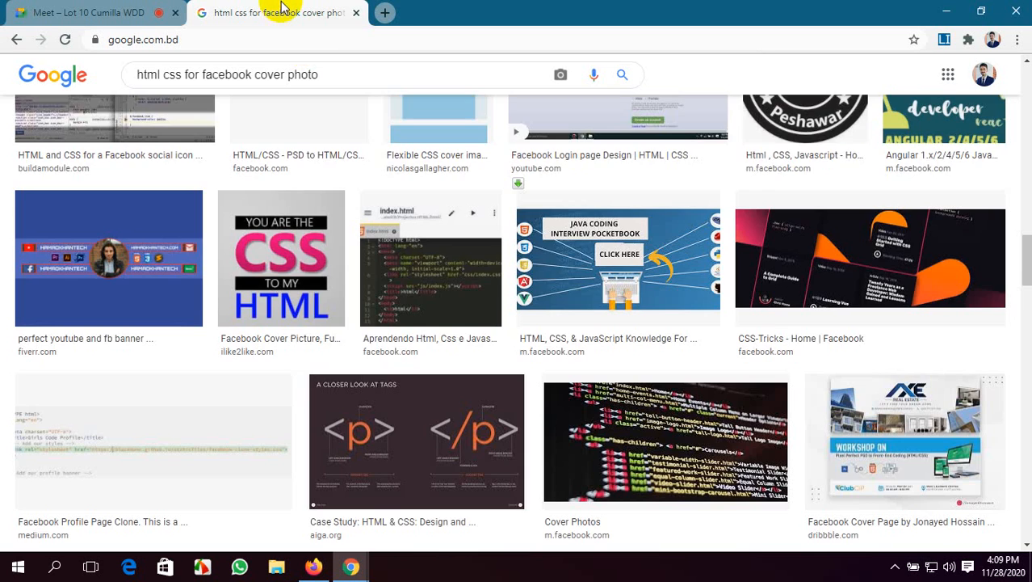
pyautogui.scroll(-3, 452, 412)
pyautogui.scroll(-4, 473, 426)
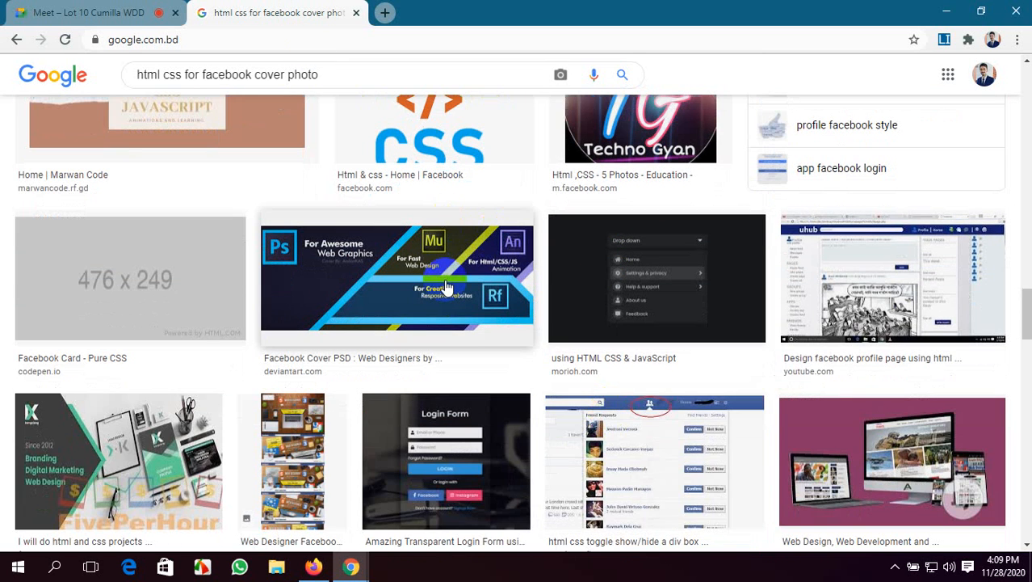
pyautogui.scroll(-8, 427, 346)
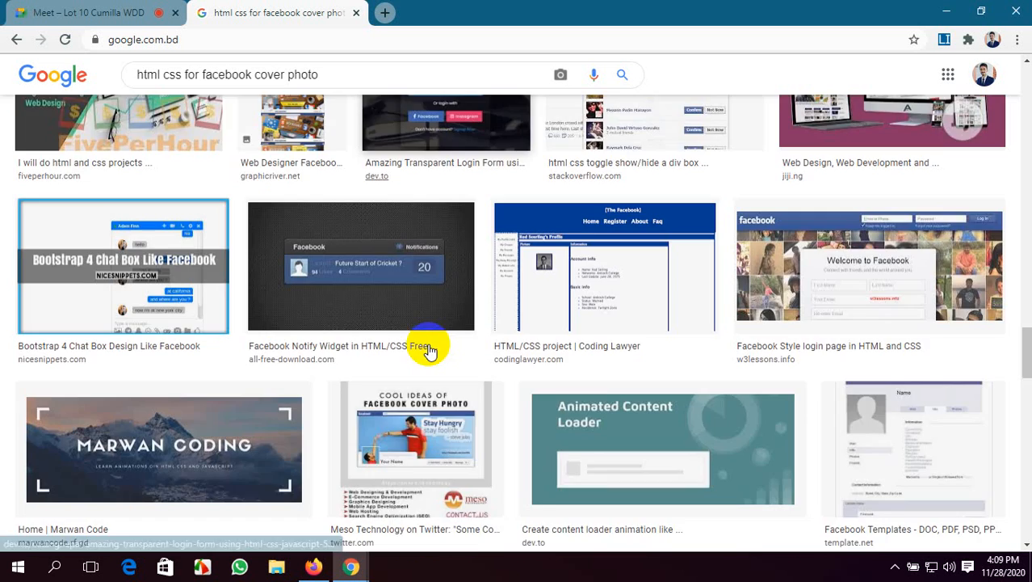
pyautogui.scroll(8, 427, 345)
pyautogui.scroll(5, 435, 350)
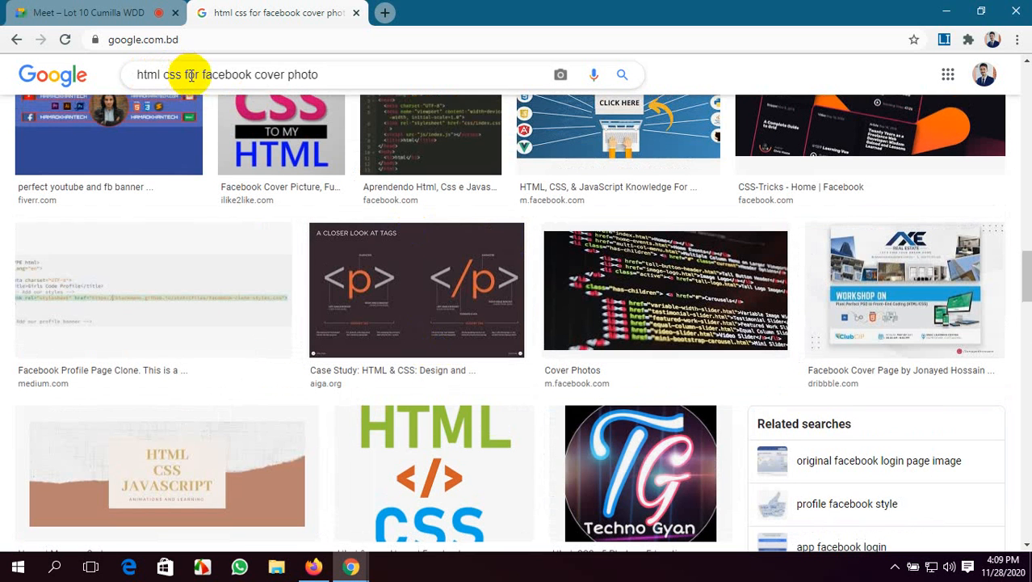
# Shorten the Google Images query to "html css for" and run the search again
pyautogui.moveTo(316, 71); pyautogui.dragTo(181, 71)
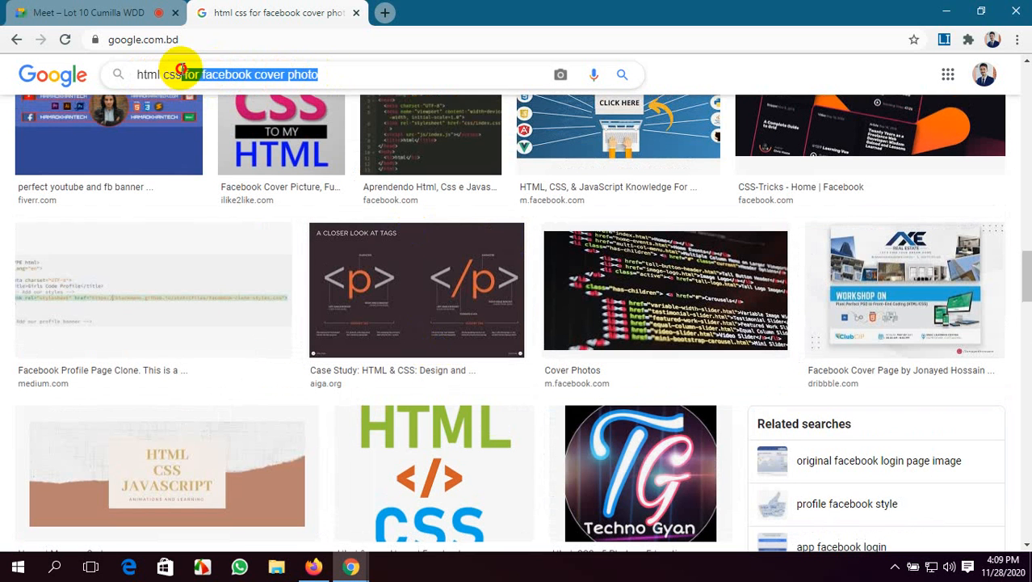
pyautogui.press('BackSpace')
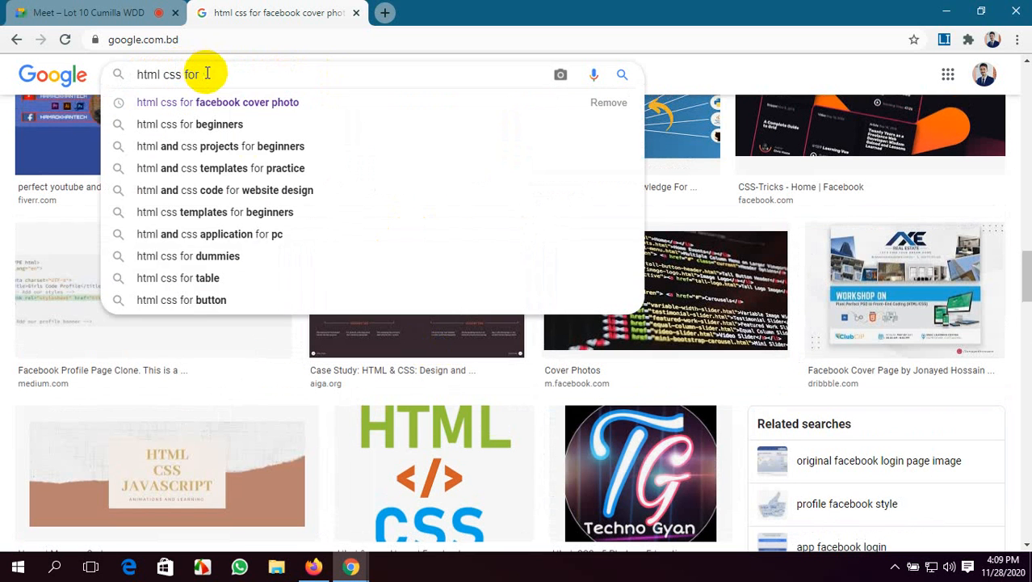
pyautogui.press('Return')
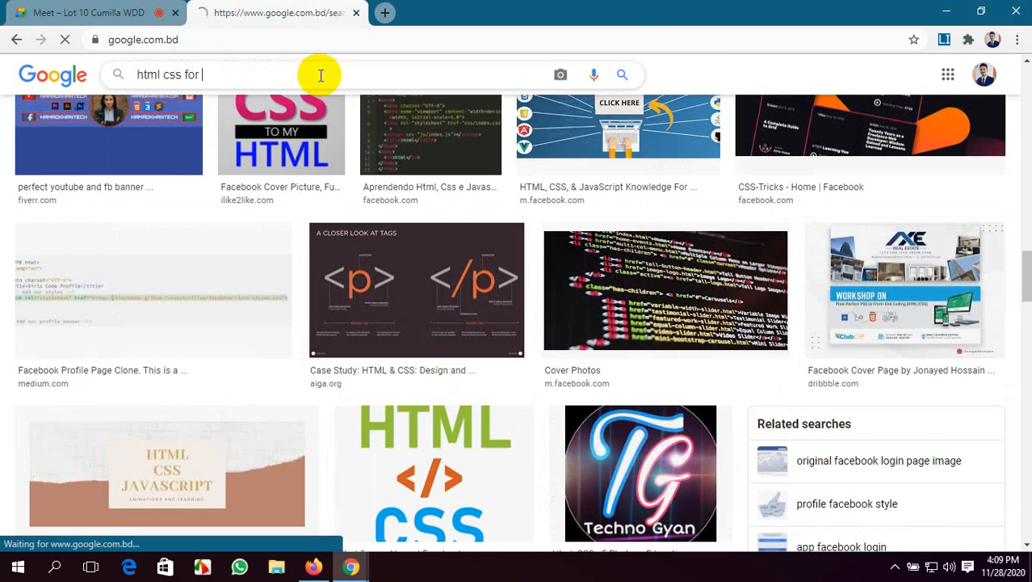
# Preview the "What's the Difference?" picture and the monitor picture with HTML, JS and CSS logos among the results
pyautogui.scroll(-6, 772, 329)
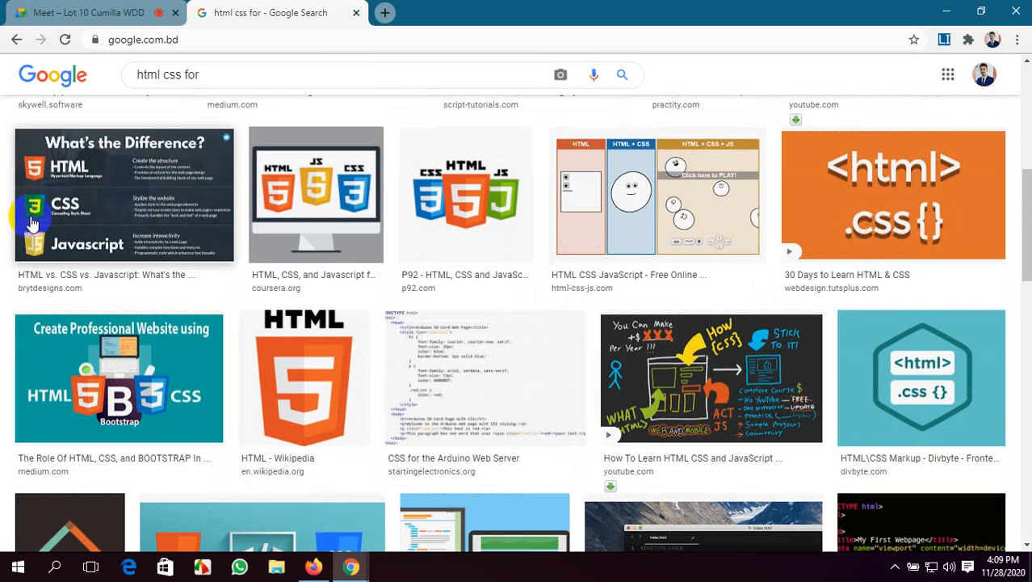
pyautogui.click(139, 211)
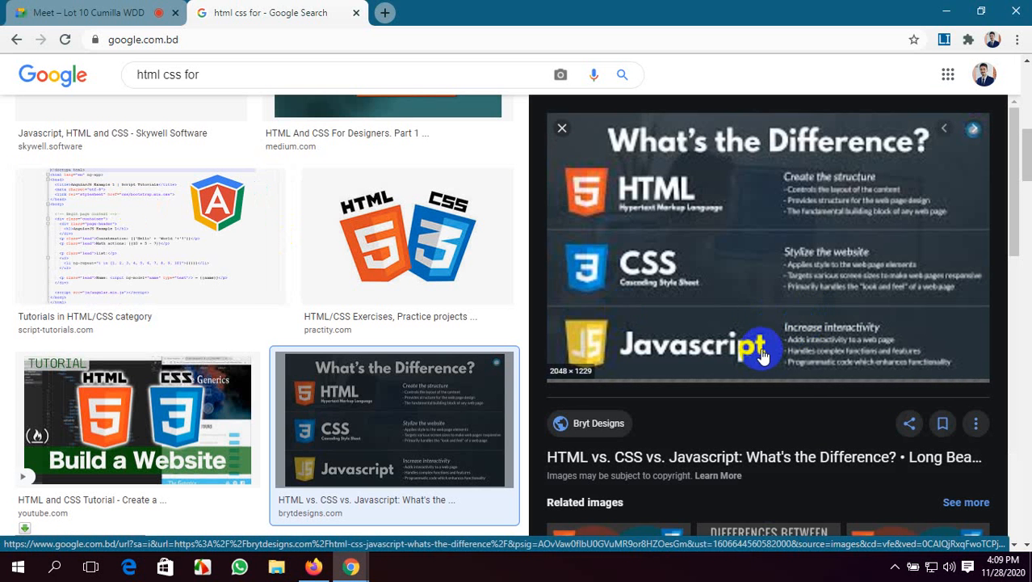
pyautogui.scroll(-2, 135, 388)
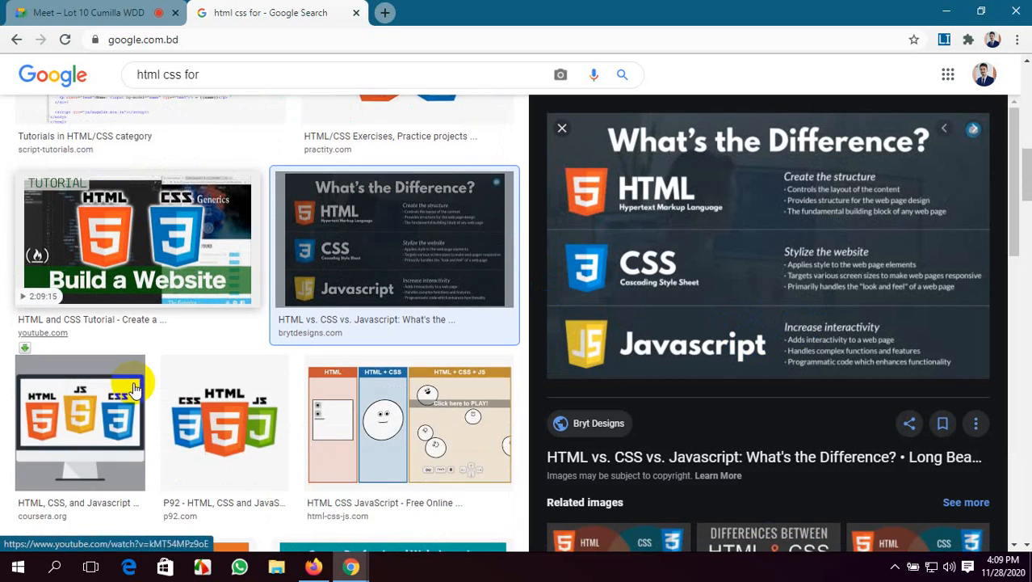
pyautogui.scroll(-1, 134, 388)
pyautogui.click(121, 319)
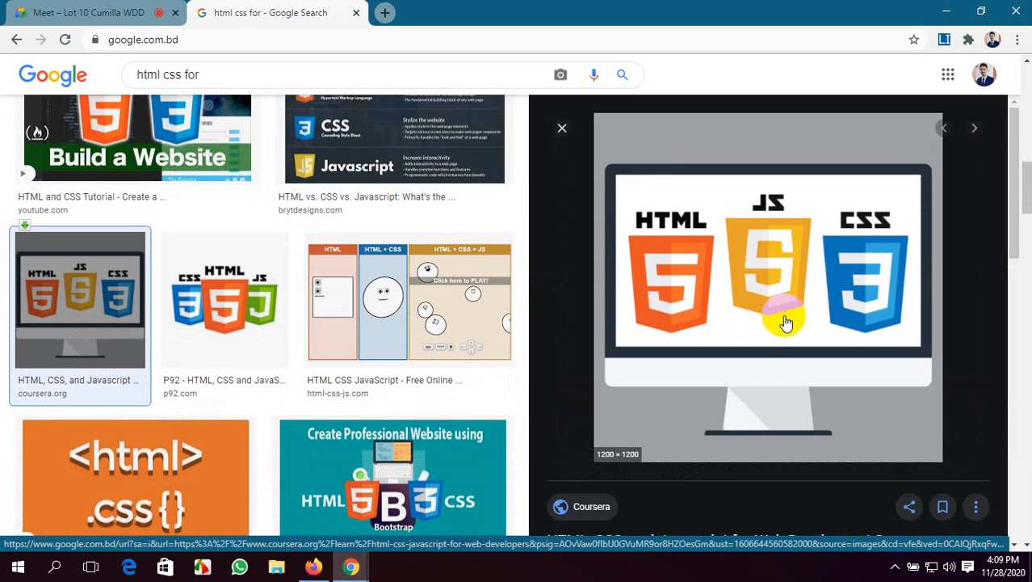
pyautogui.rightClick(785, 322)
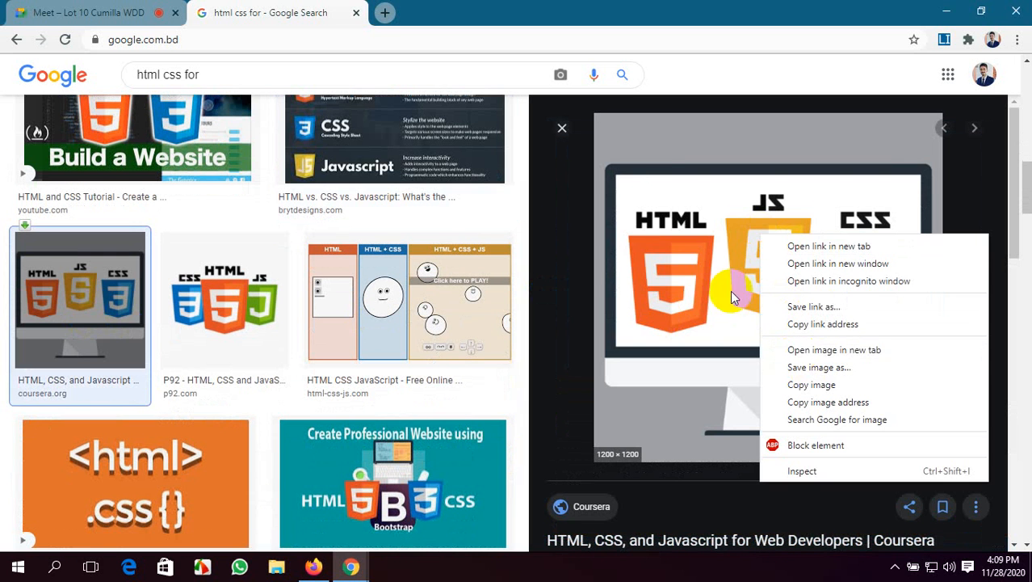
pyautogui.scroll(-3, 286, 357)
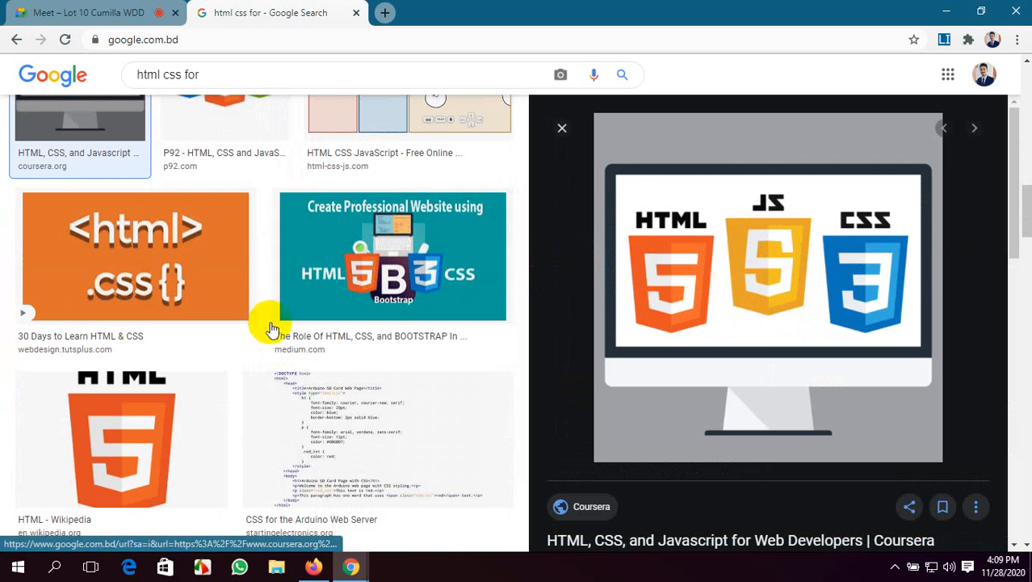
pyautogui.scroll(5, 276, 327)
pyautogui.scroll(5, 410, 300)
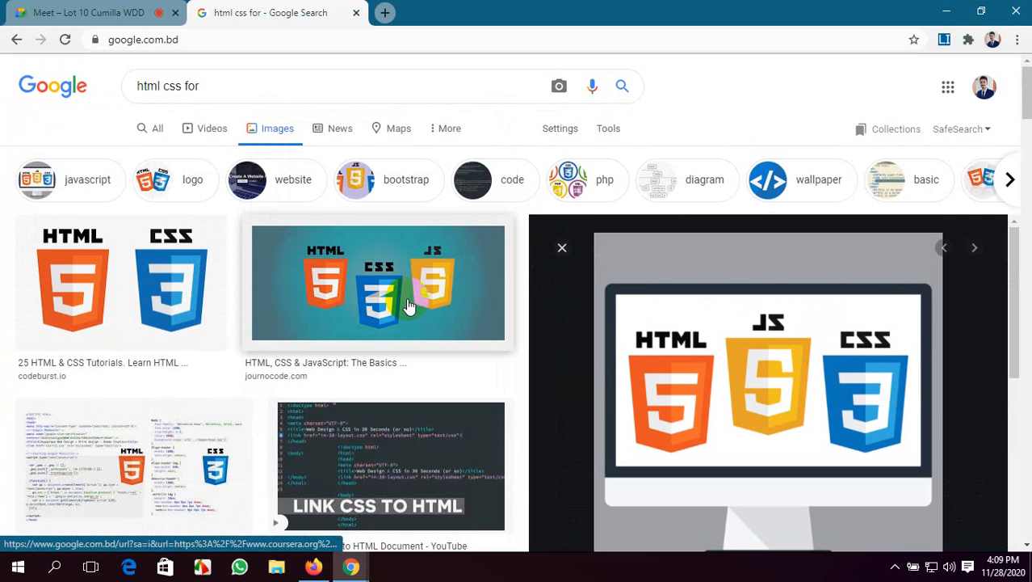
pyautogui.click(306, 184)
# Open the bookmarked Pexels free stock photos site from the Free Images bookmarks in a new tab
pyautogui.click(383, 12)
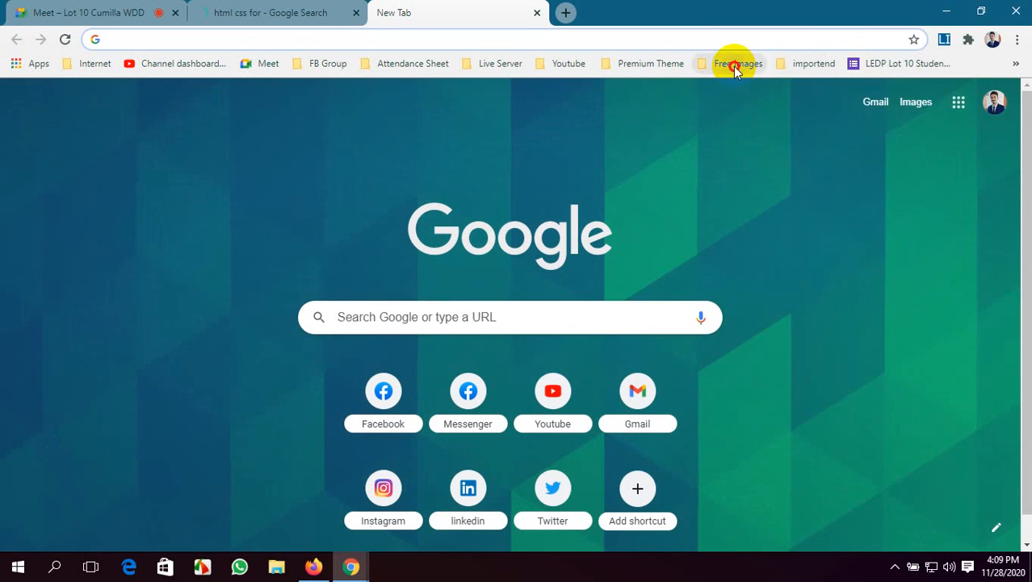
pyautogui.click(735, 63)
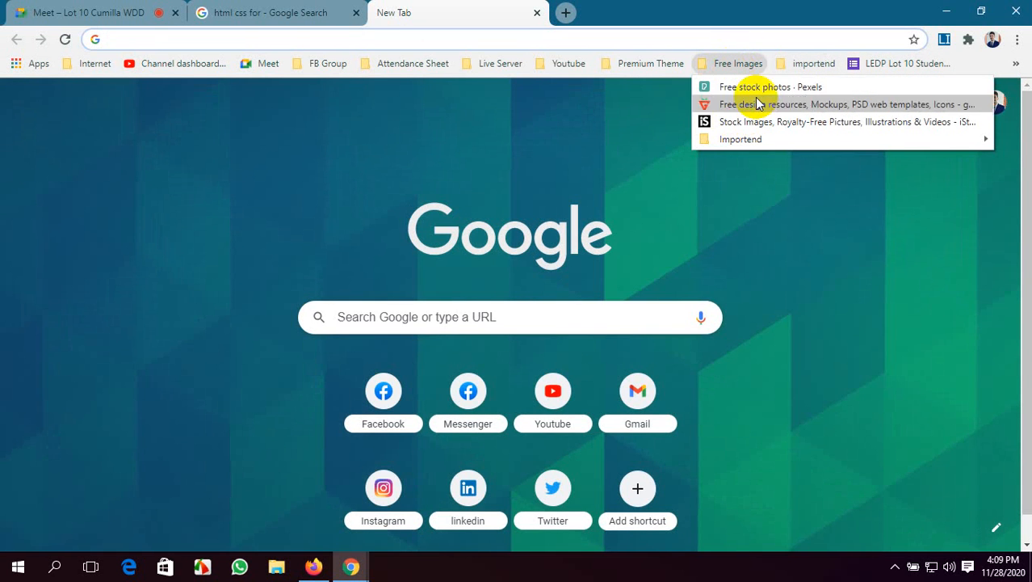
pyautogui.click(758, 89)
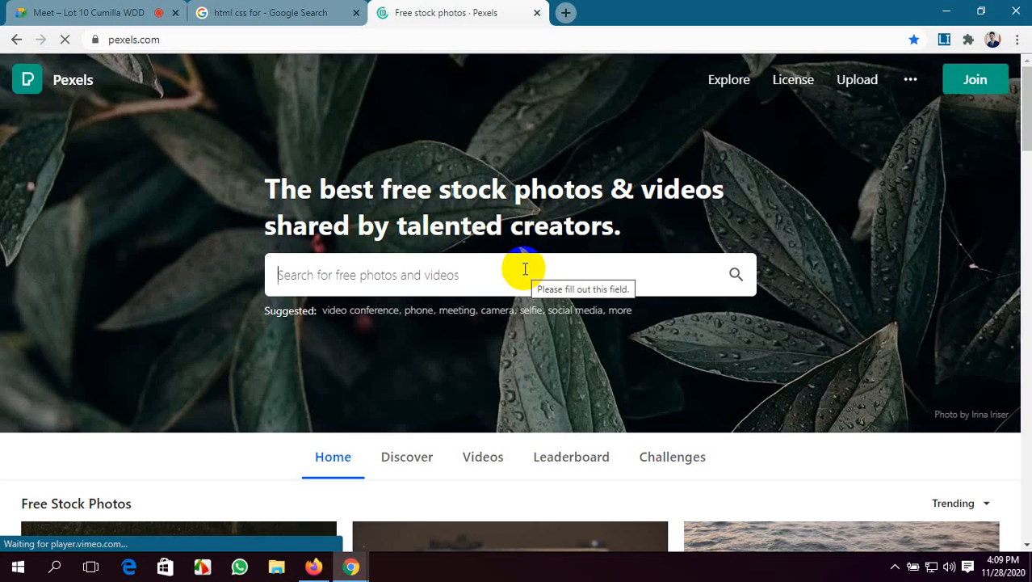
# Search Pexels for "web development" and browse the resulting photos
pyautogui.write('web develop')
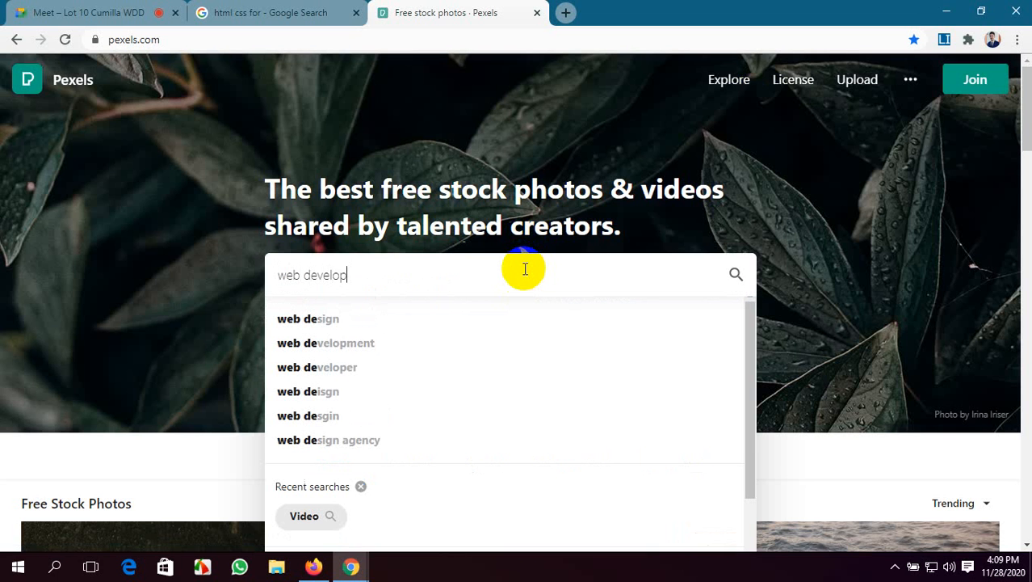
pyautogui.write('ment')
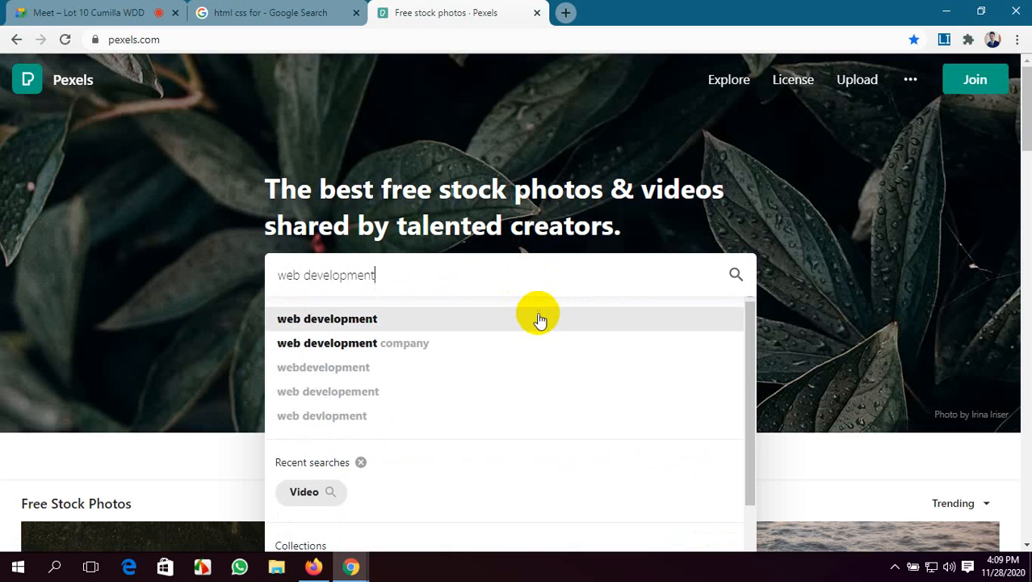
pyautogui.click(535, 319)
pyautogui.scroll(-1, 279, 346)
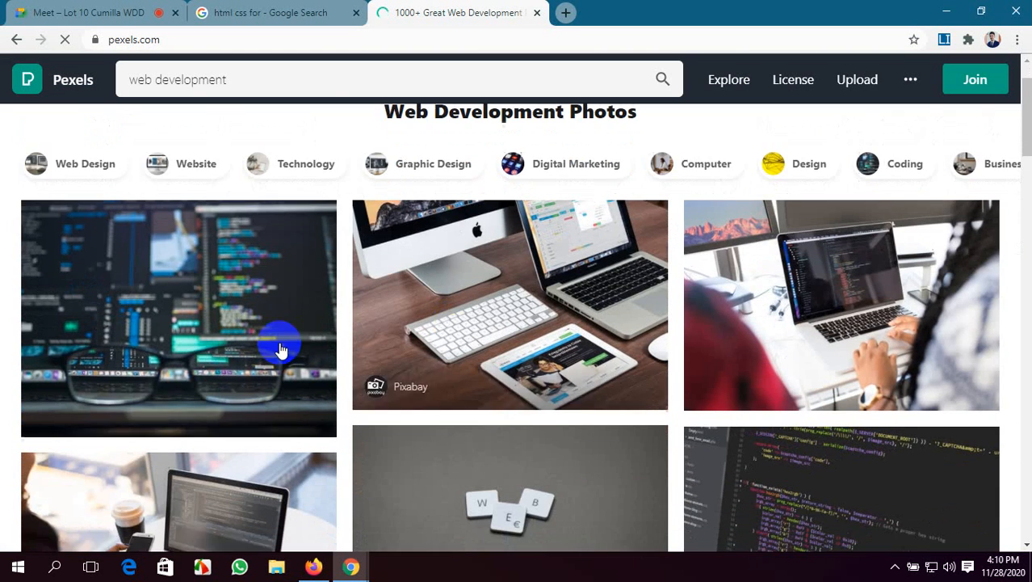
pyautogui.scroll(-3, 501, 356)
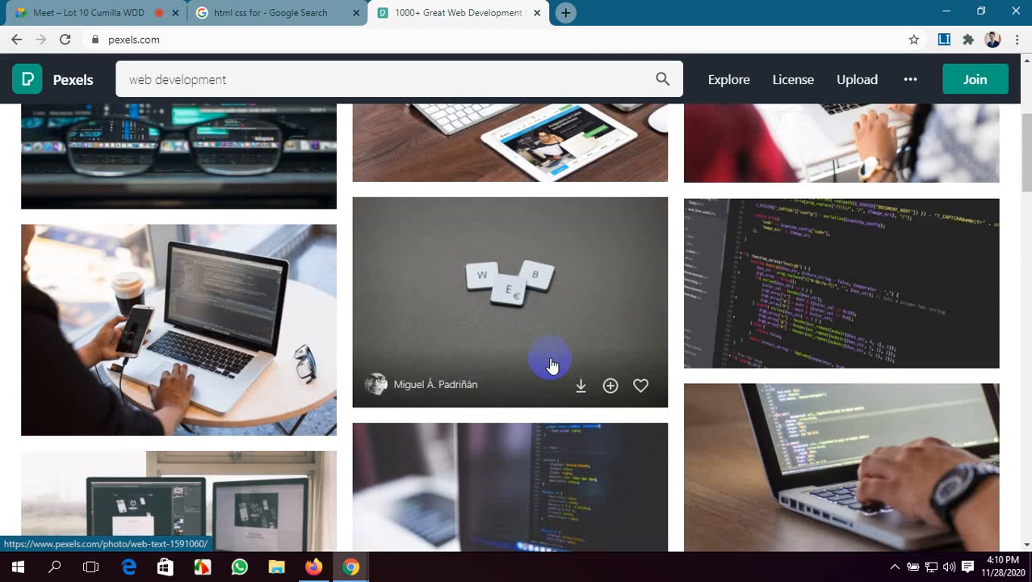
# Open the photo of a person with a phone and laptop and try its Small (640 x 427) and Custom Size download options
pyautogui.click(213, 326)
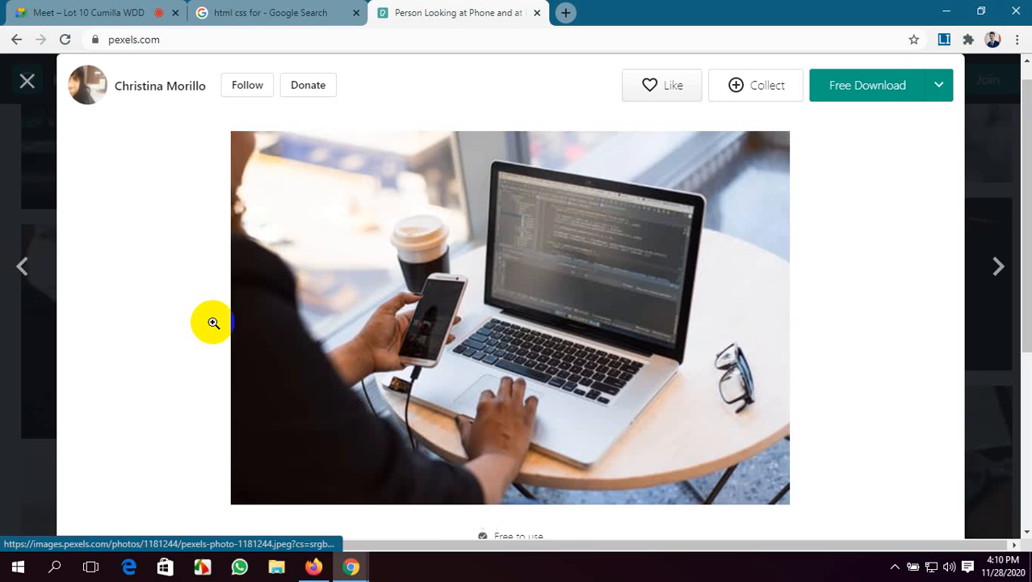
pyautogui.click(937, 94)
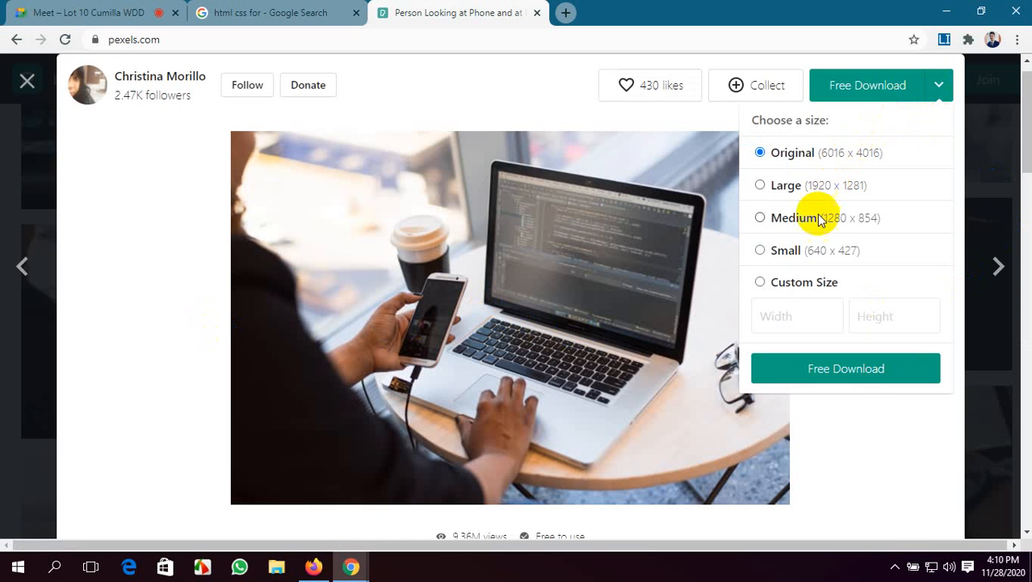
pyautogui.click(812, 252)
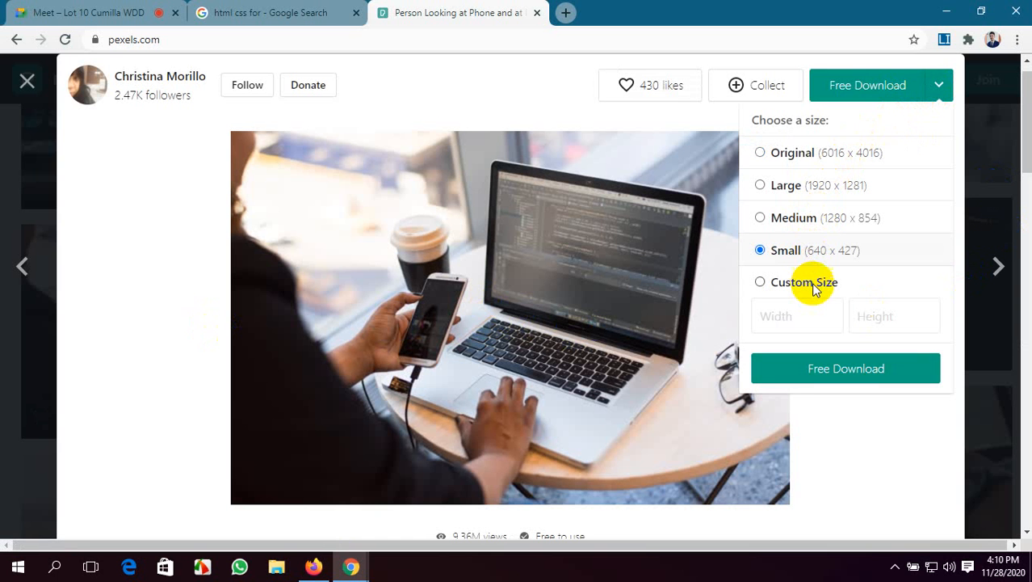
pyautogui.click(814, 288)
pyautogui.click(782, 315)
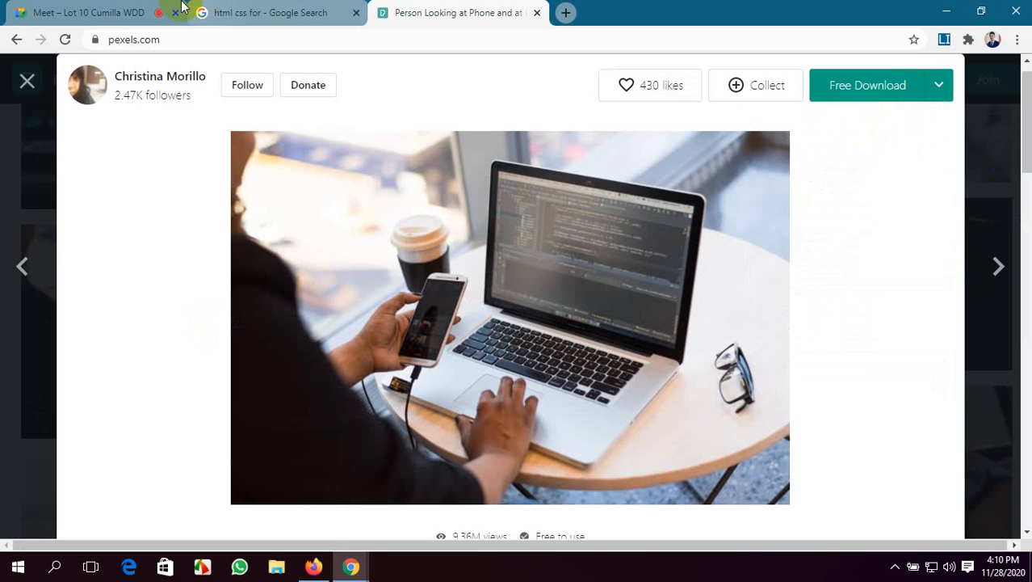
# Check the Google Meet call, return to the Fiverr gig editing page in Firefox and close the empty new tab
pyautogui.click(121, 10)
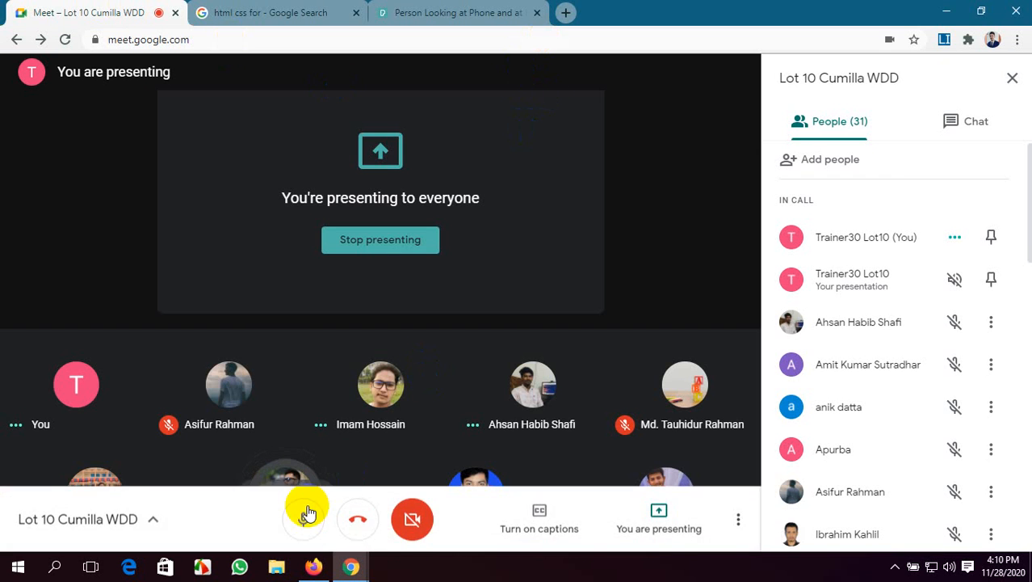
pyautogui.click(315, 567)
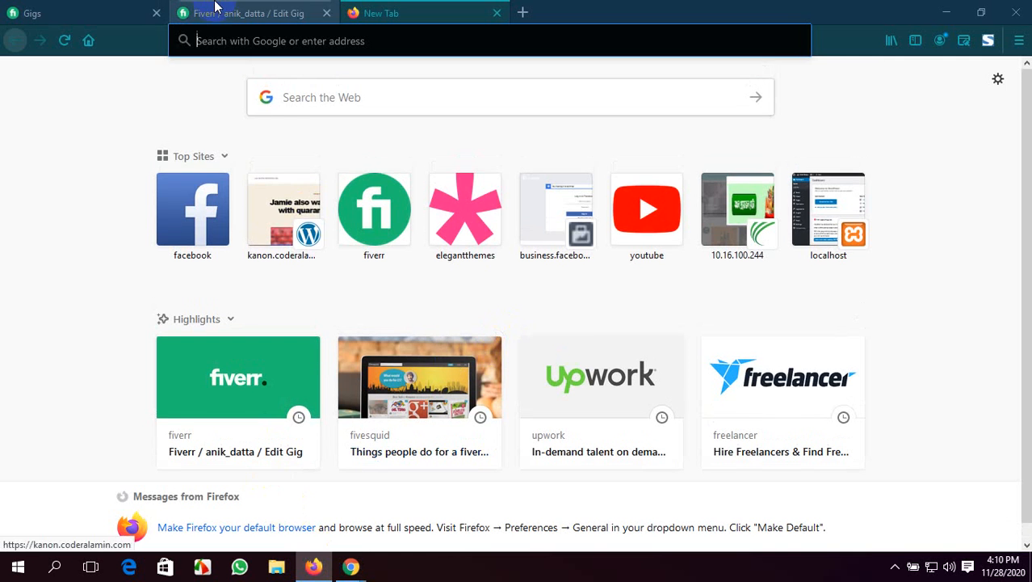
pyautogui.click(214, 8)
pyautogui.click(498, 13)
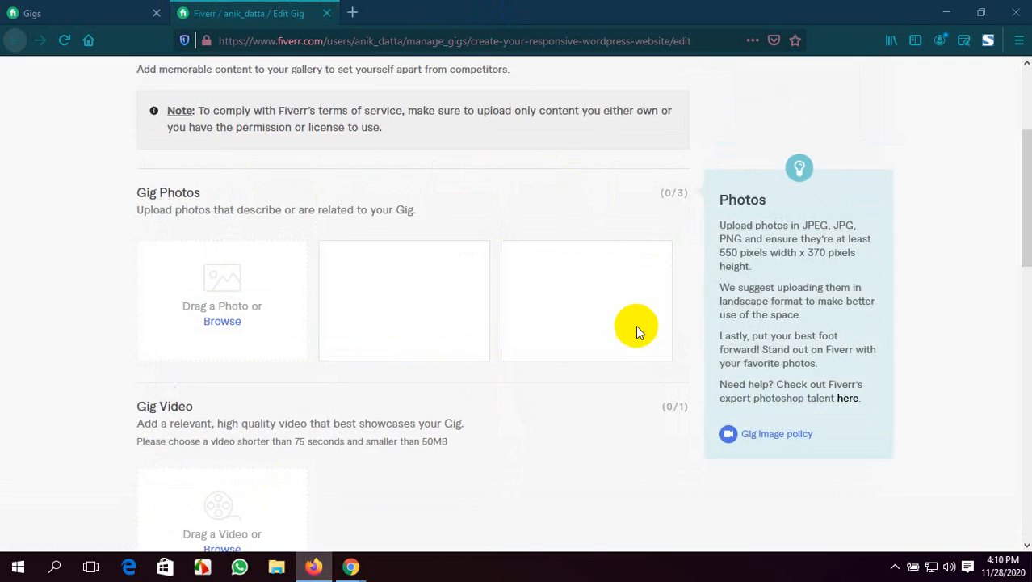
# Review the gig gallery's photo section and bring up the Meet screen-sharing bar
pyautogui.scroll(2, 749, 404)
pyautogui.scroll(-2, 795, 438)
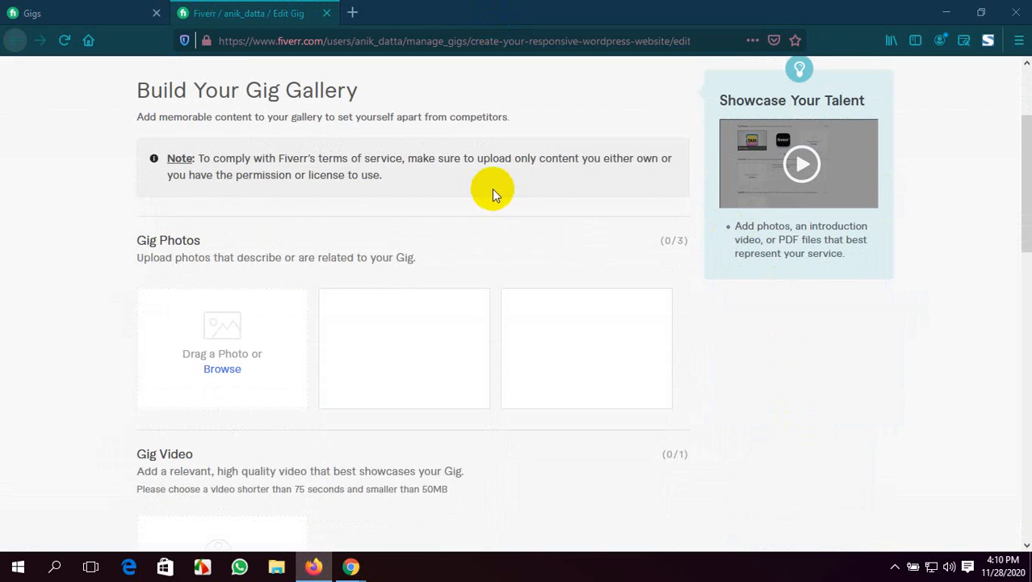
pyautogui.scroll(2, 420, 267)
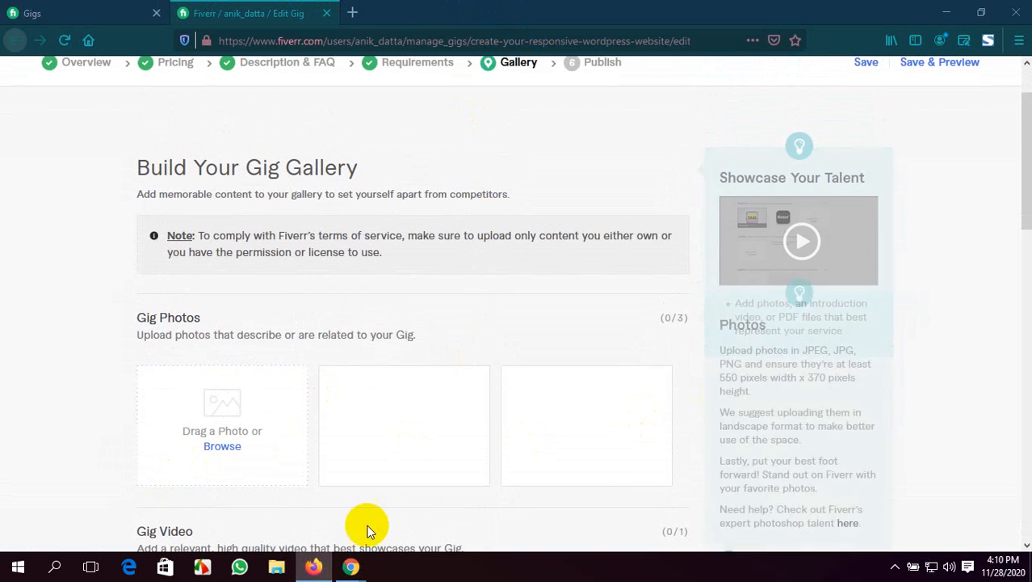
pyautogui.moveTo(352, 565)
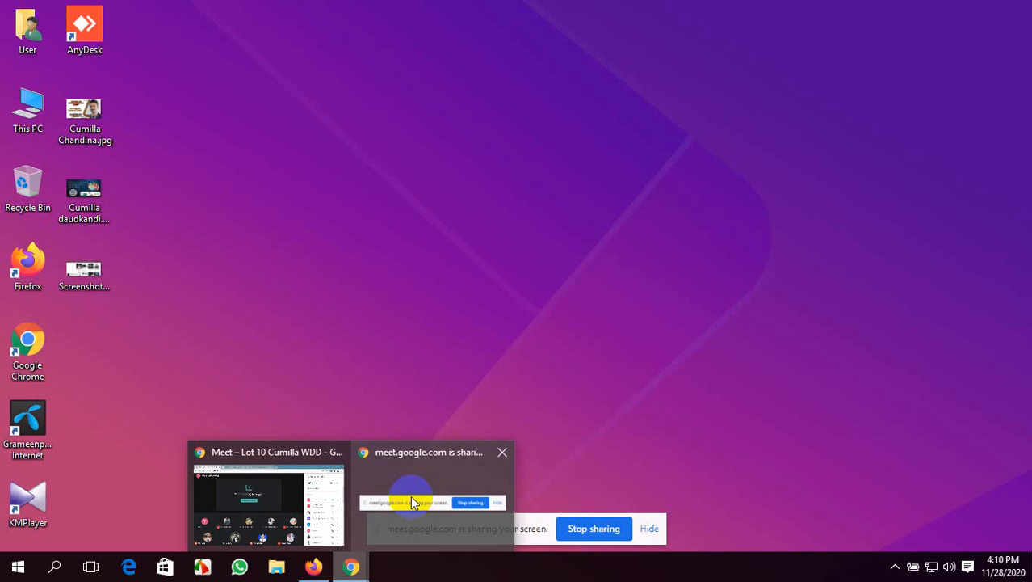
pyautogui.click(402, 474)
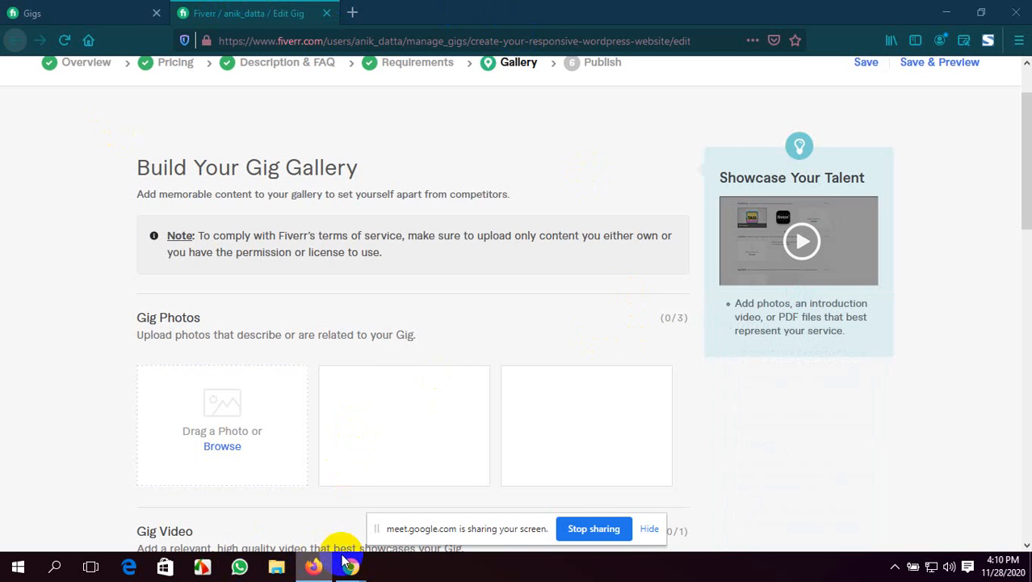
# Switch to Pexels in Chrome and download the phone-and-laptop photo to the Desktop at a custom size of 550 x 370
pyautogui.moveTo(347, 549)
pyautogui.click(364, 513)
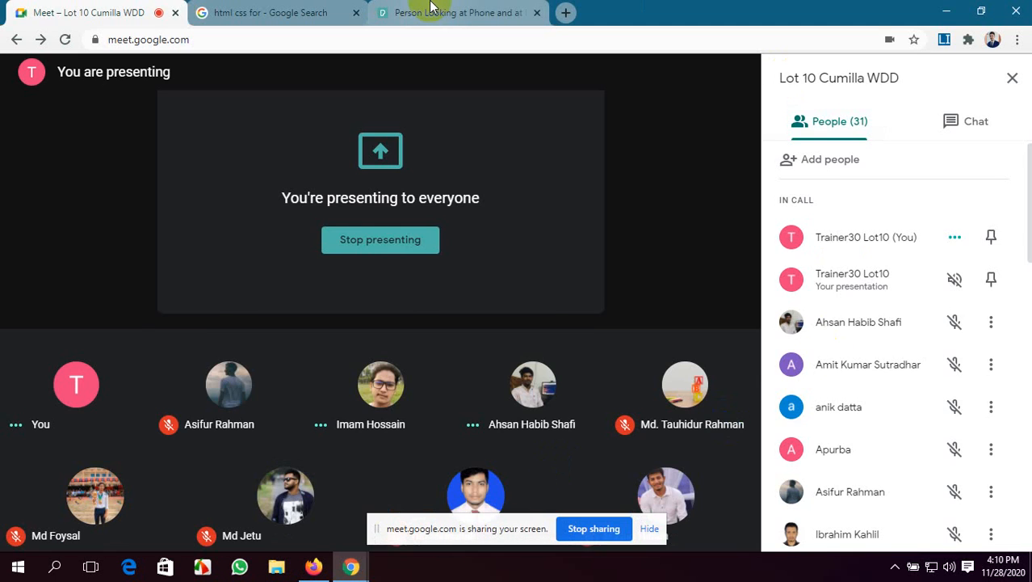
pyautogui.click(500, 12)
pyautogui.scroll(1, 832, 186)
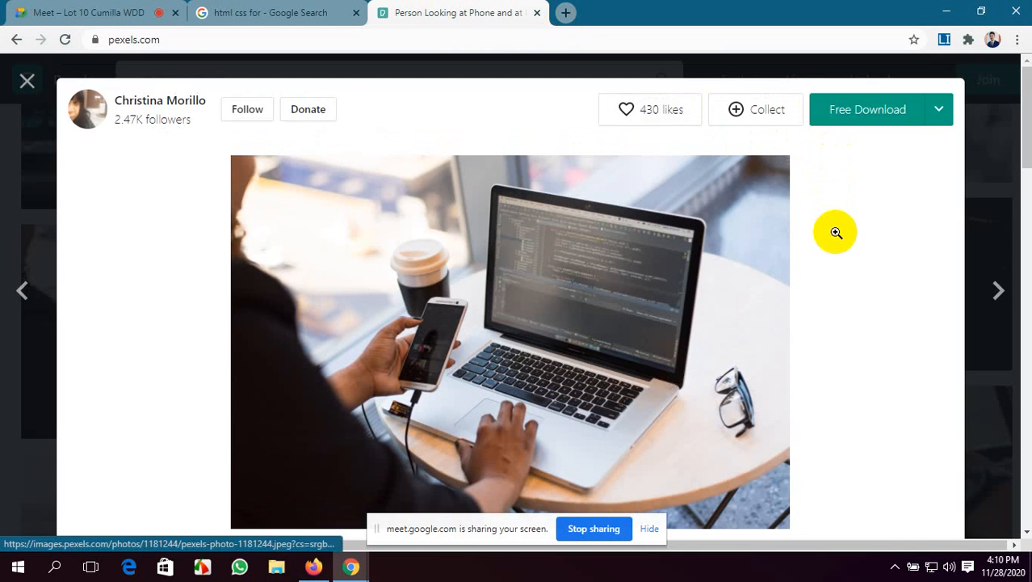
pyautogui.scroll(-2, 834, 230)
pyautogui.scroll(2, 834, 233)
pyautogui.click(934, 114)
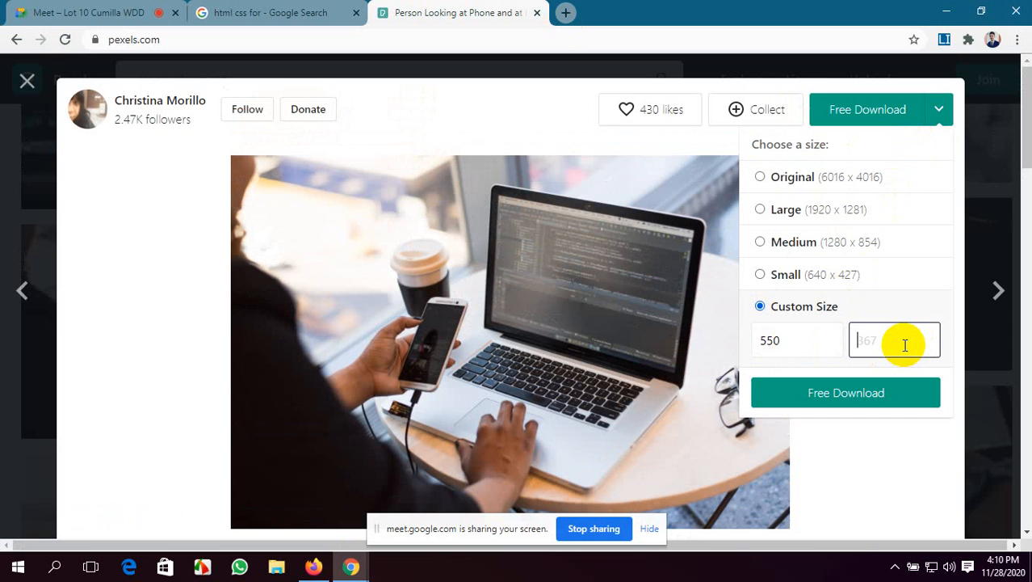
pyautogui.click(886, 403)
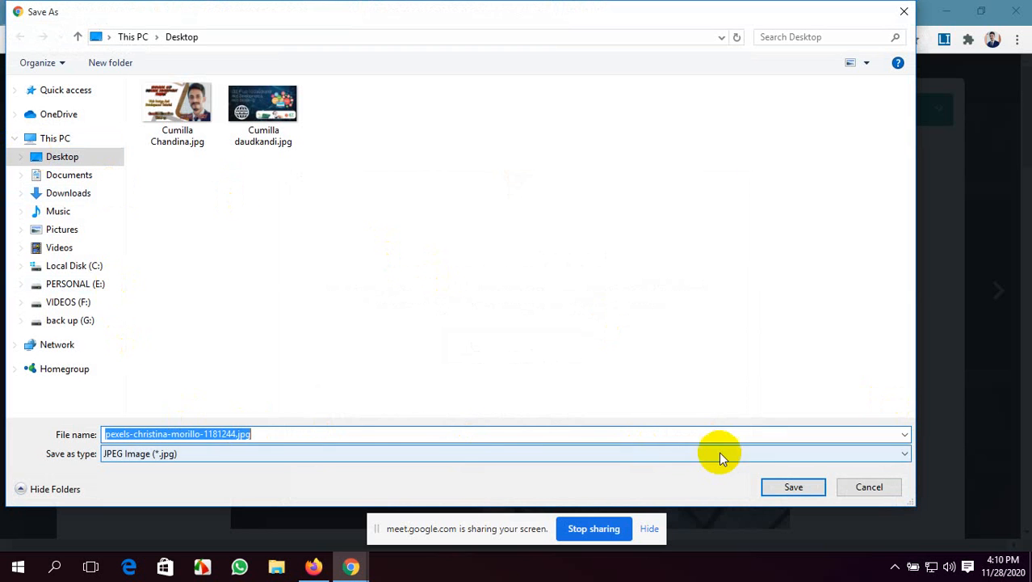
pyautogui.click(790, 487)
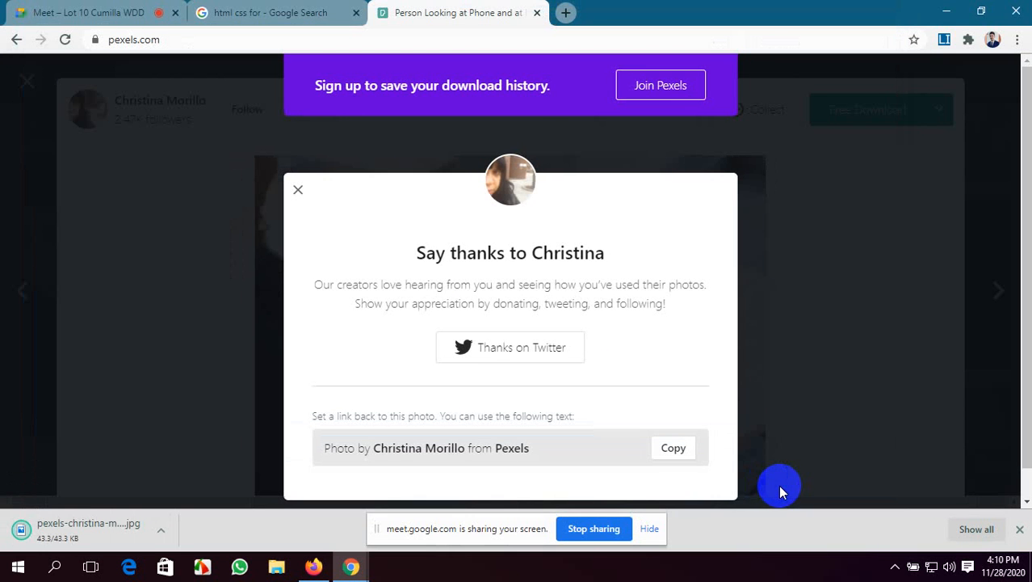
# From the web development results, download the "Black Sunglasses Near Macbook Pro and Ipad" photo to the Desktop at custom size 550 x 370
pyautogui.click(18, 40)
pyautogui.scroll(-3, 509, 334)
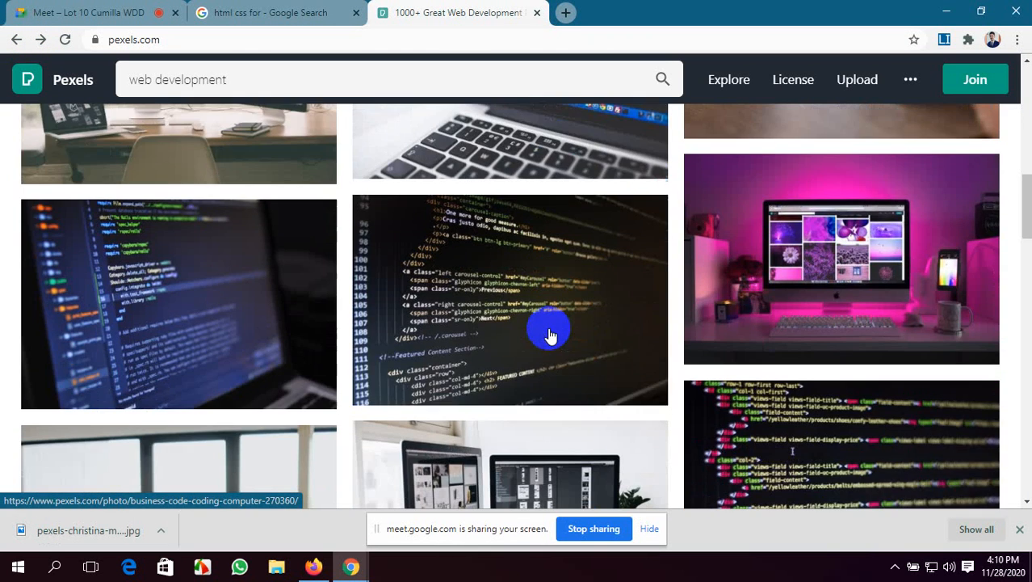
pyautogui.scroll(-8, 549, 334)
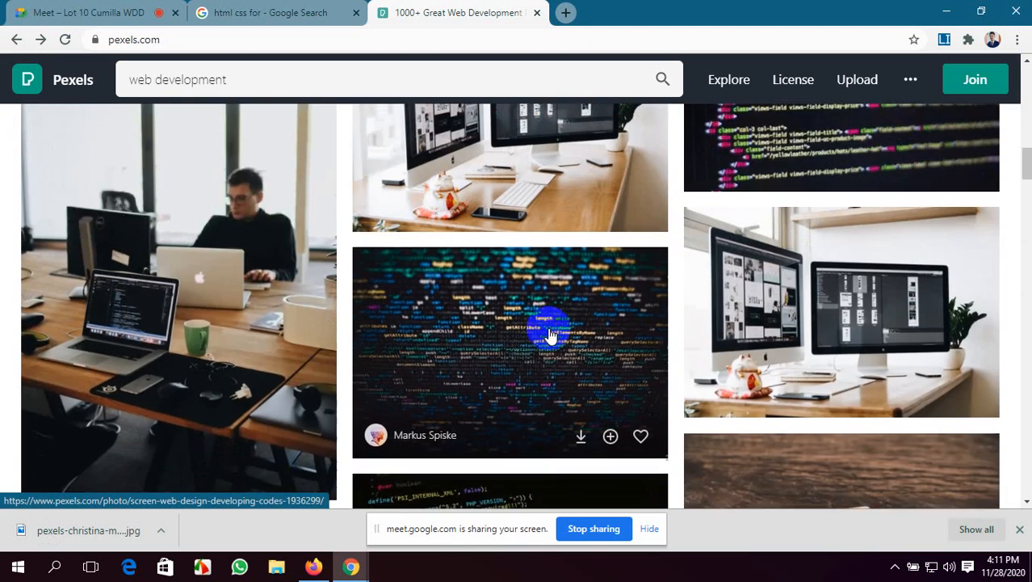
pyautogui.scroll(-3, 549, 335)
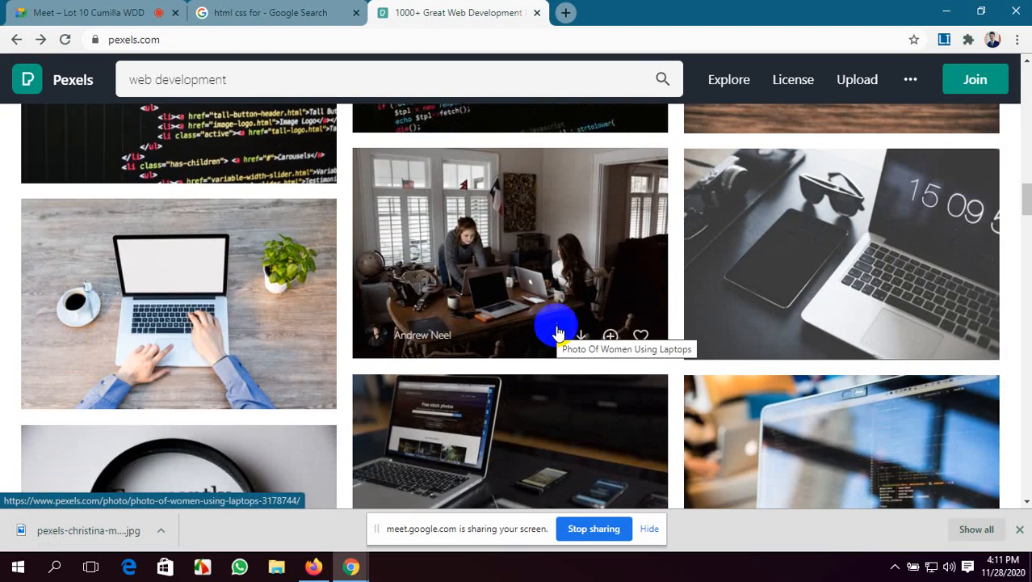
pyautogui.click(832, 267)
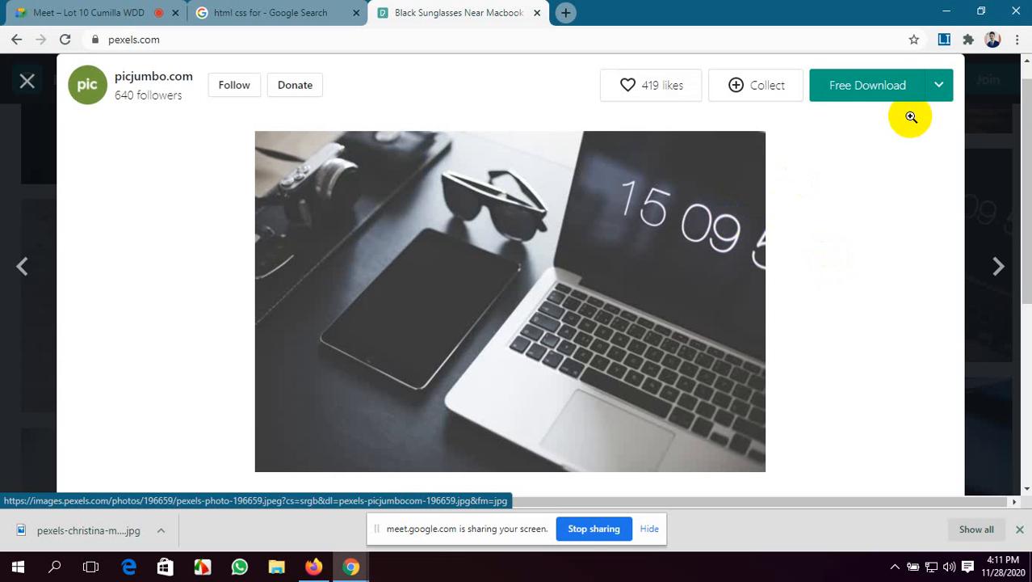
pyautogui.click(939, 87)
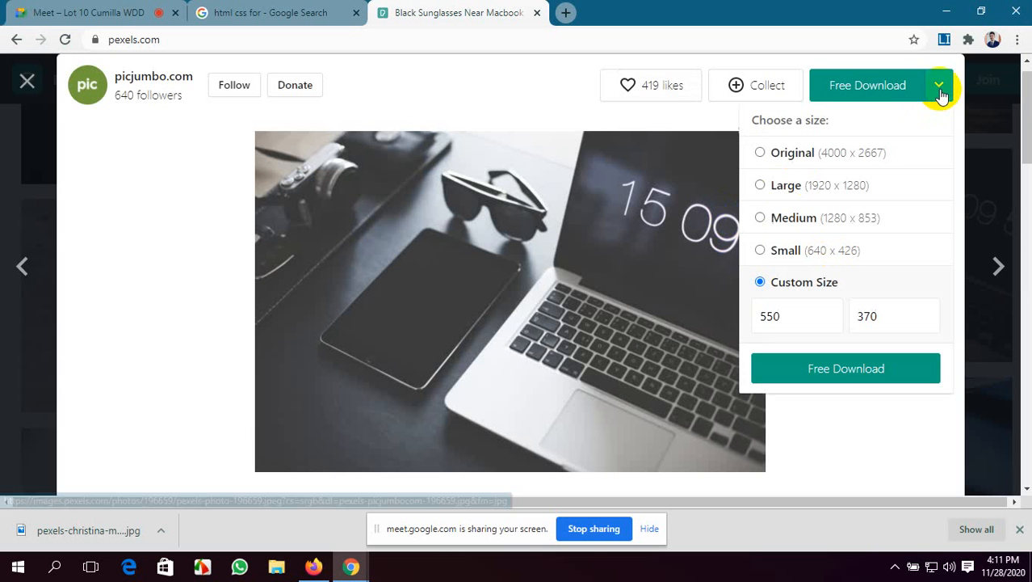
pyautogui.click(865, 369)
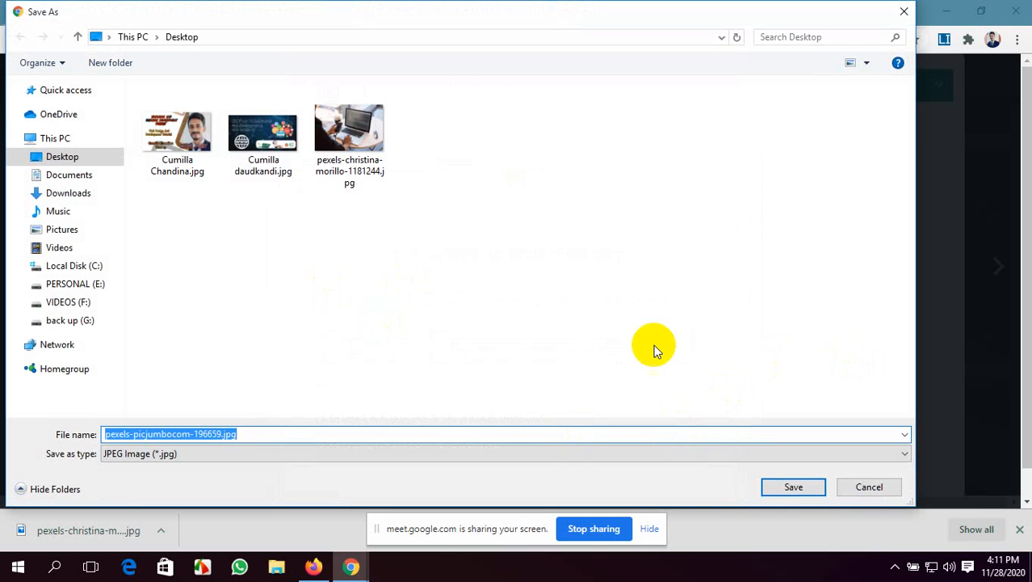
pyautogui.click(782, 486)
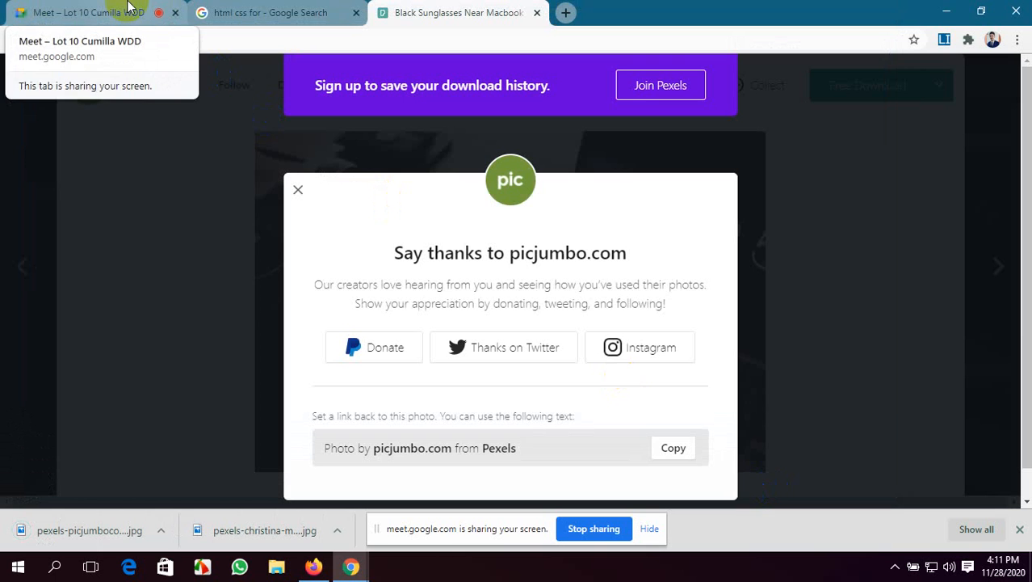
# Switch to the Fiverr gig gallery in Firefox and upload pexels-picjumbocom-196659.jpg from the Desktop as the first gig photo
pyautogui.click(314, 568)
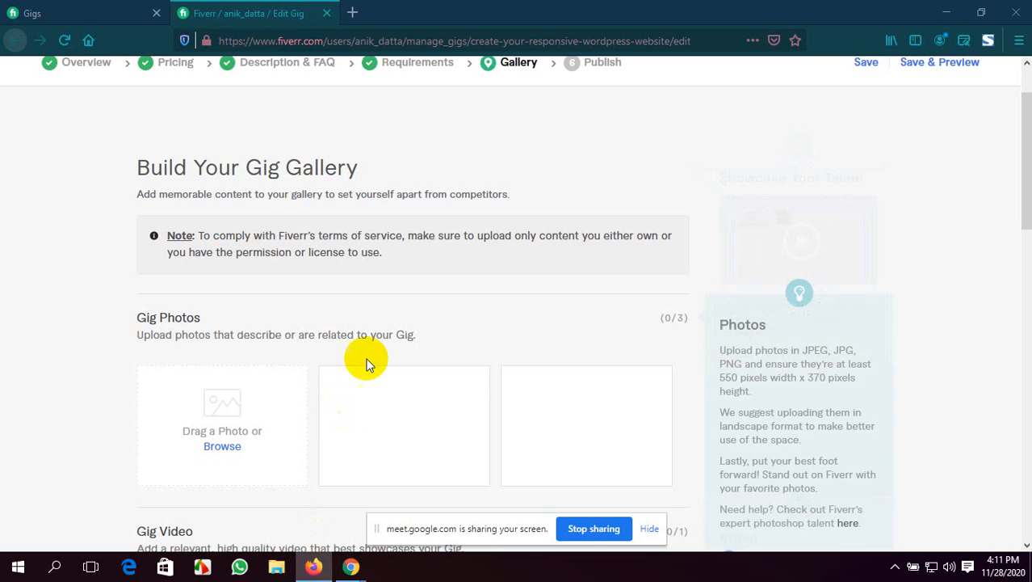
pyautogui.scroll(-3, 193, 318)
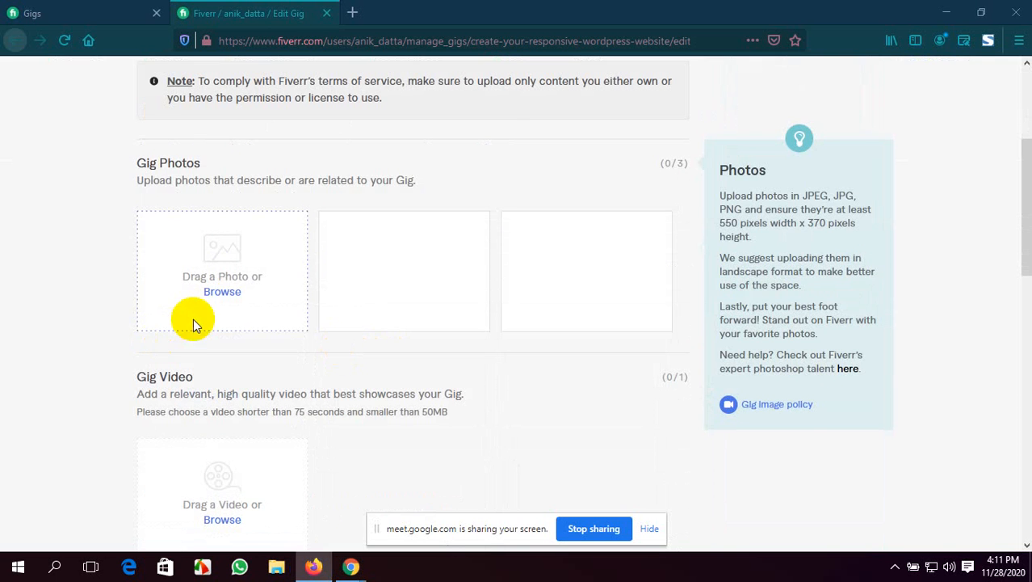
pyautogui.click(229, 294)
pyautogui.scroll(-3, 197, 173)
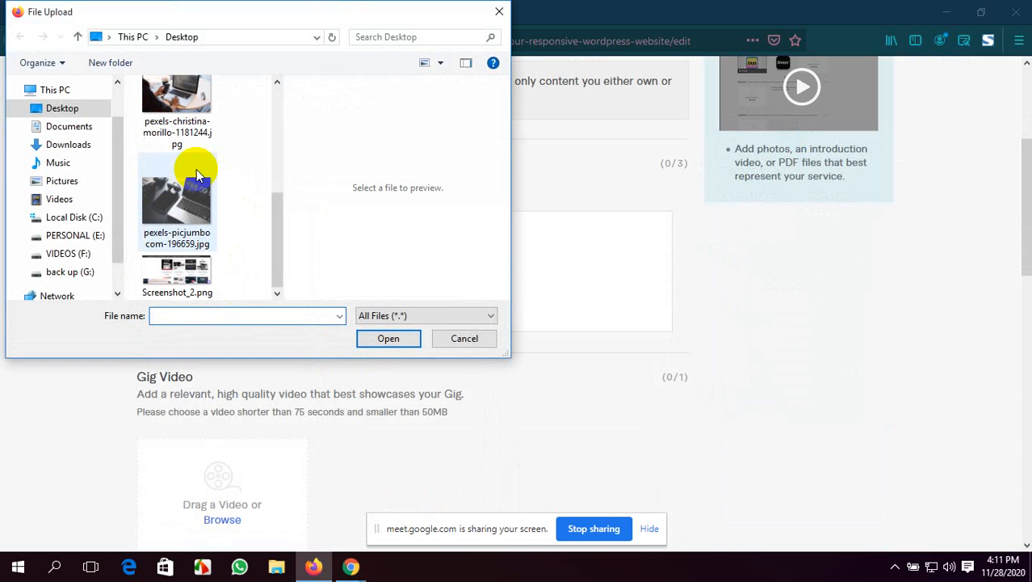
pyautogui.click(198, 173)
pyautogui.click(394, 339)
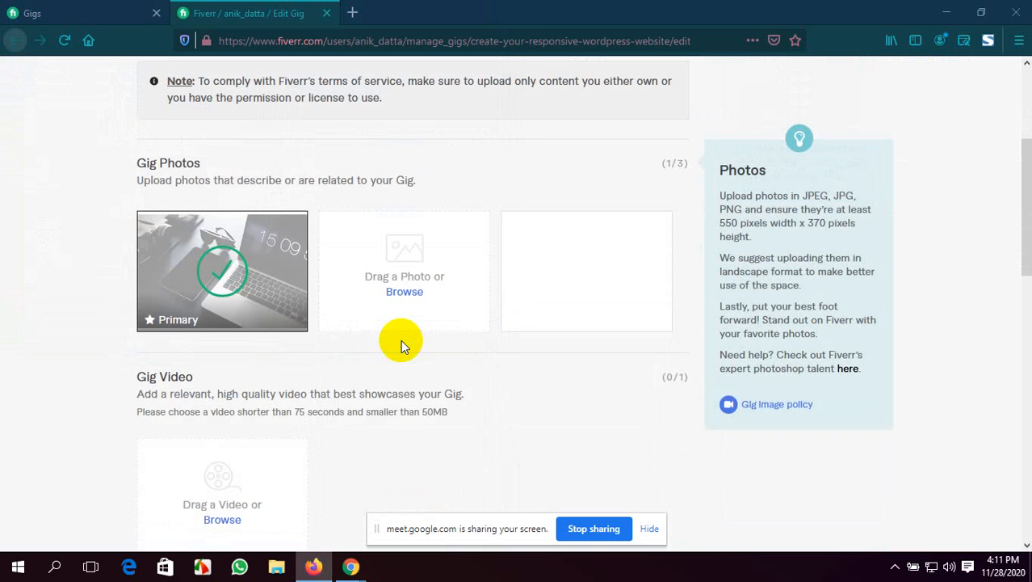
# Upload the downloaded phone-and-laptop photo from the Desktop as the second gig photo
pyautogui.click(404, 292)
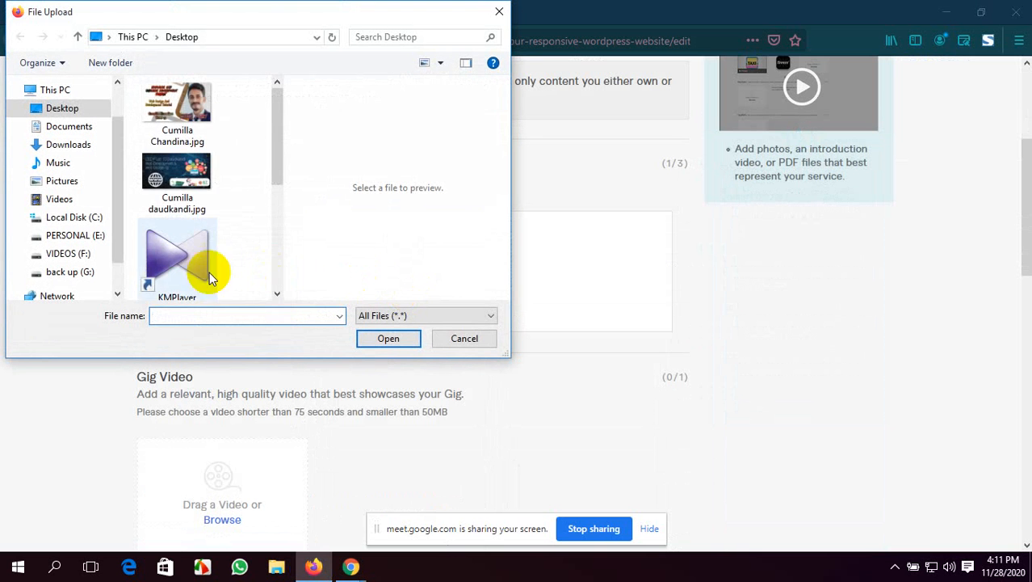
pyautogui.scroll(-3, 208, 277)
pyautogui.click(168, 274)
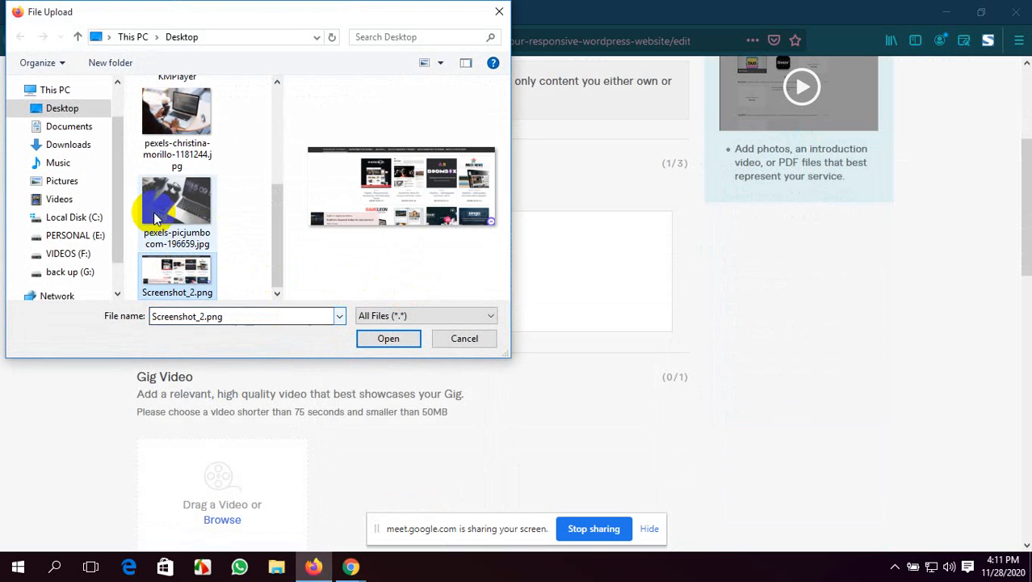
pyautogui.click(165, 141)
pyautogui.click(413, 340)
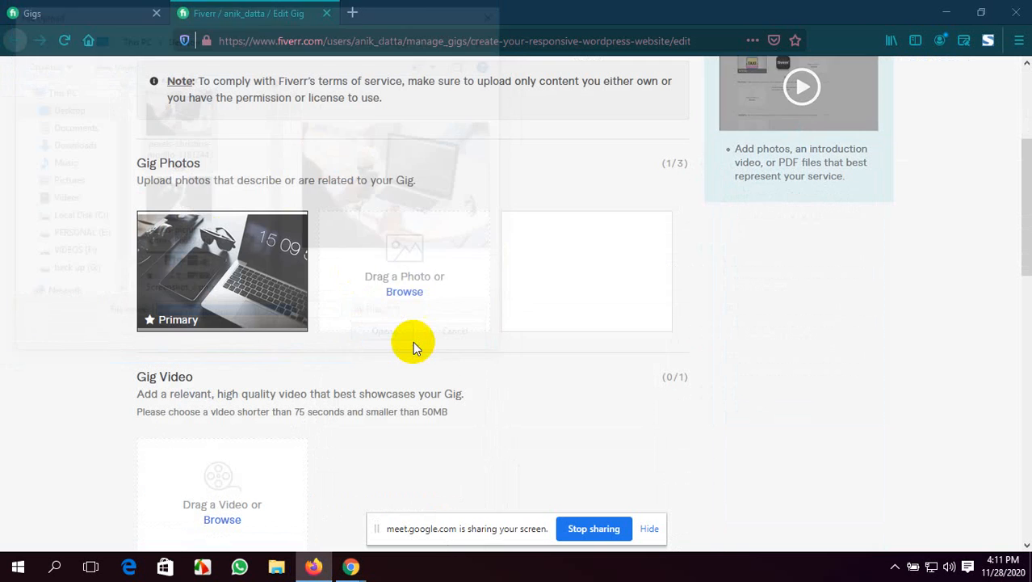
# Hide the Meet screen-sharing bar, save the gig gallery and continue to the Publish stage
pyautogui.scroll(-6, 601, 483)
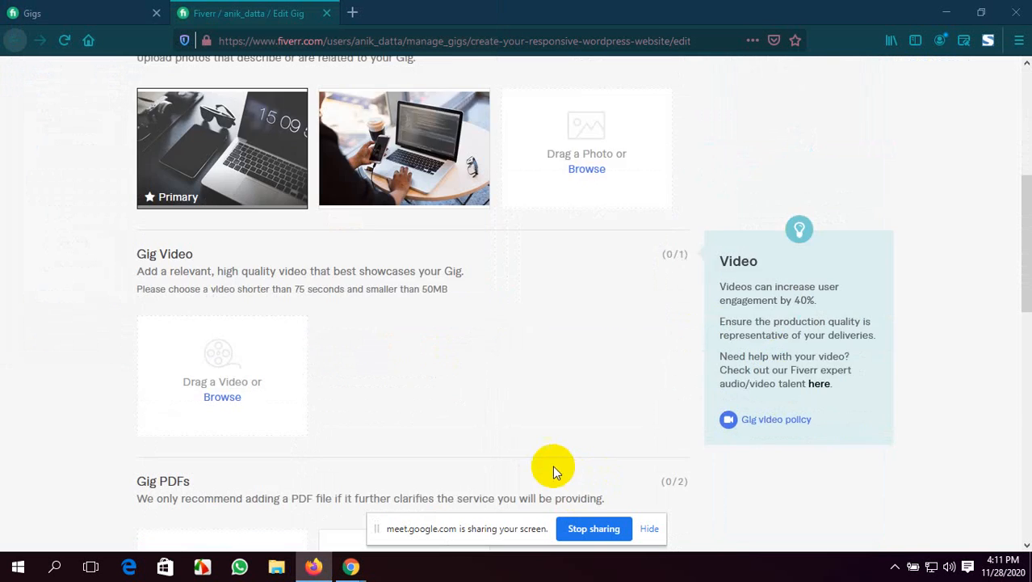
pyautogui.click(653, 529)
pyautogui.click(594, 371)
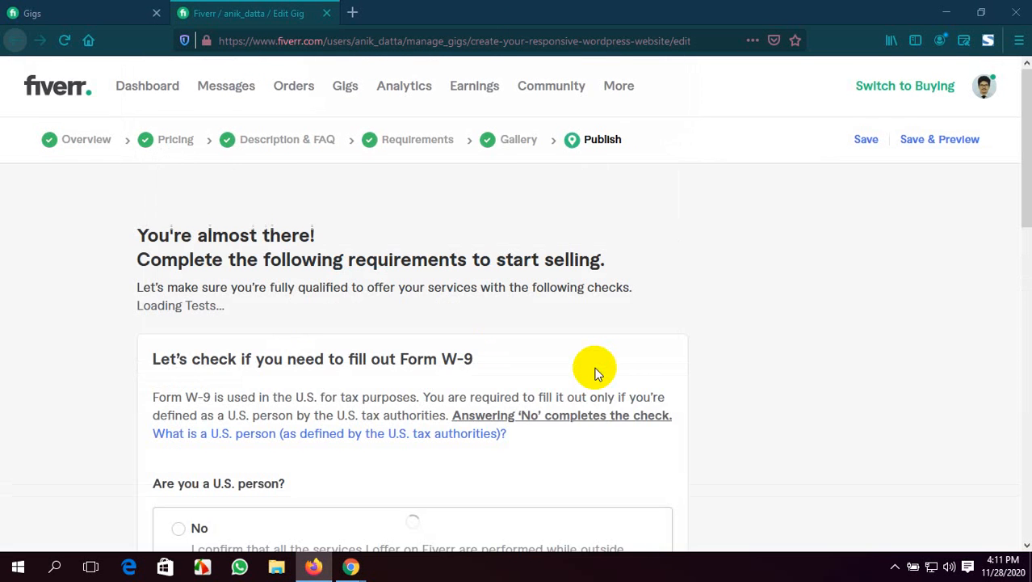
# Answer No to the Form W-9 question "Are you a U.S. person?", save the answer and dismiss the completion dialog
pyautogui.scroll(-2, 596, 373)
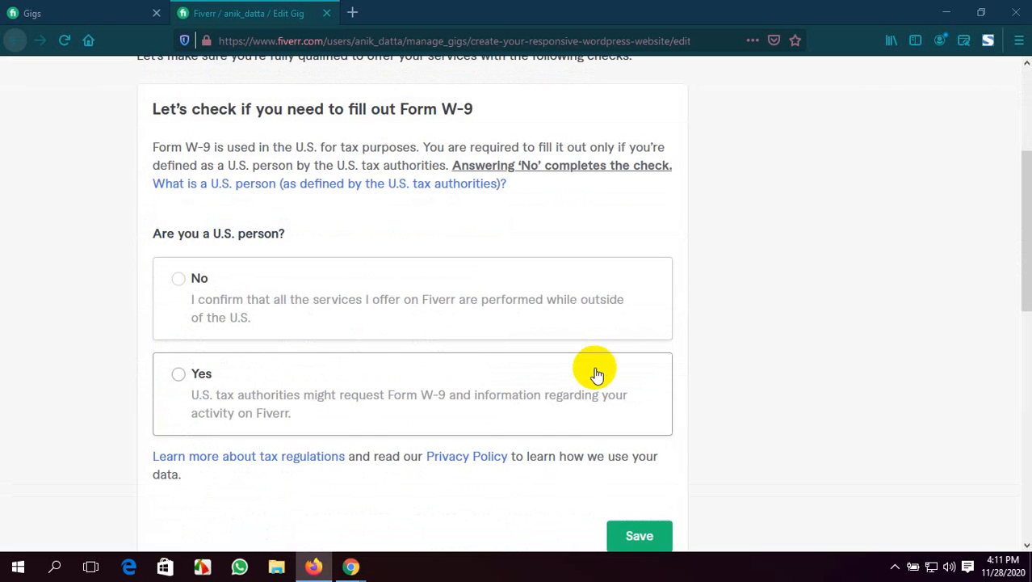
pyautogui.scroll(1, 596, 373)
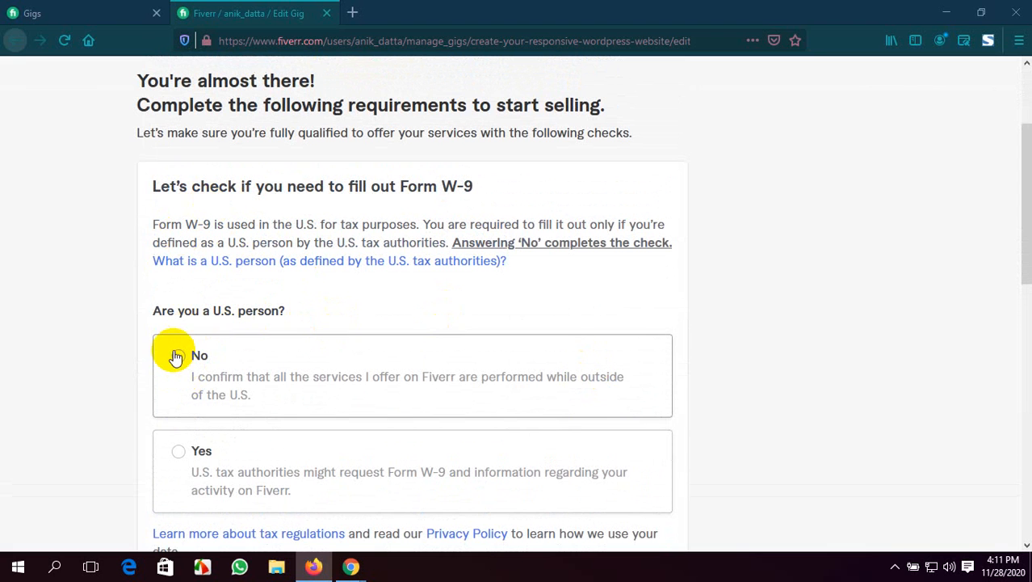
pyautogui.click(180, 356)
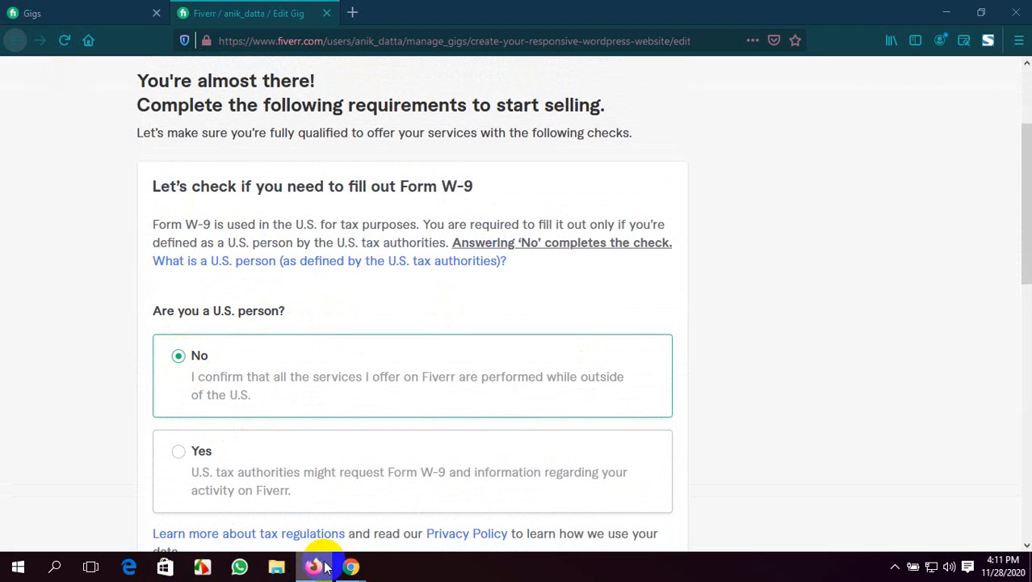
pyautogui.moveTo(326, 568)
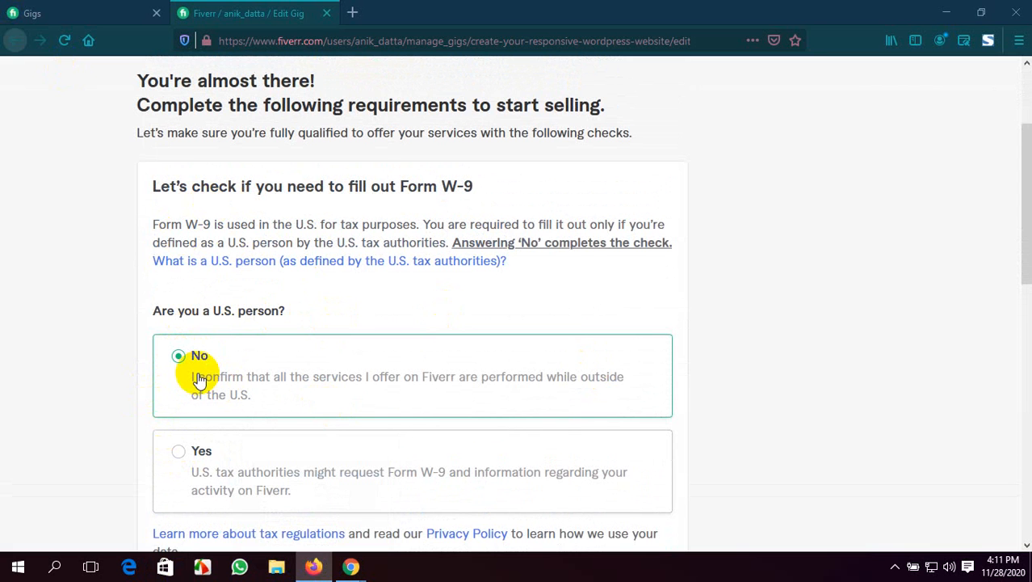
pyautogui.scroll(-2, 198, 380)
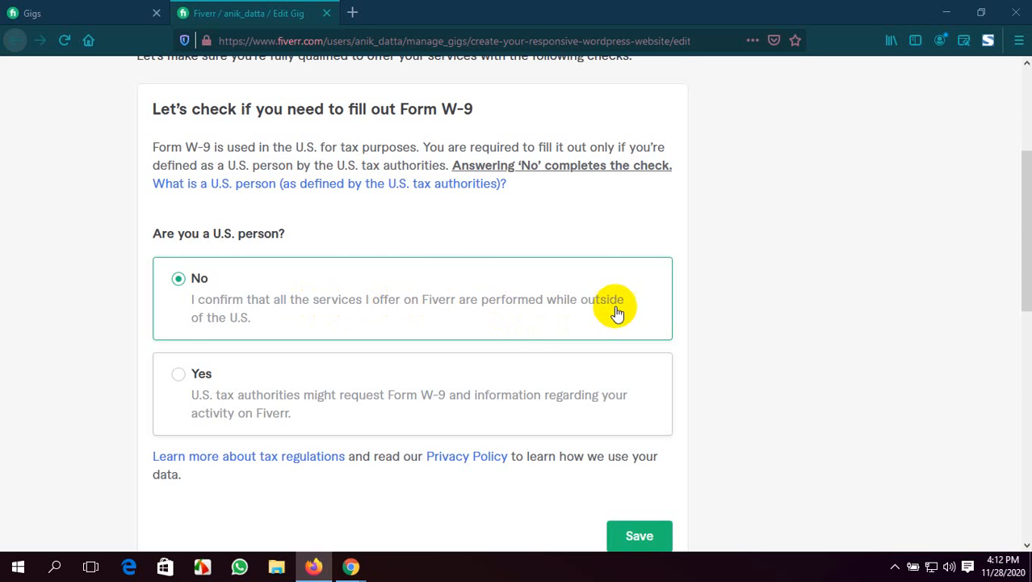
pyautogui.scroll(-3, 339, 346)
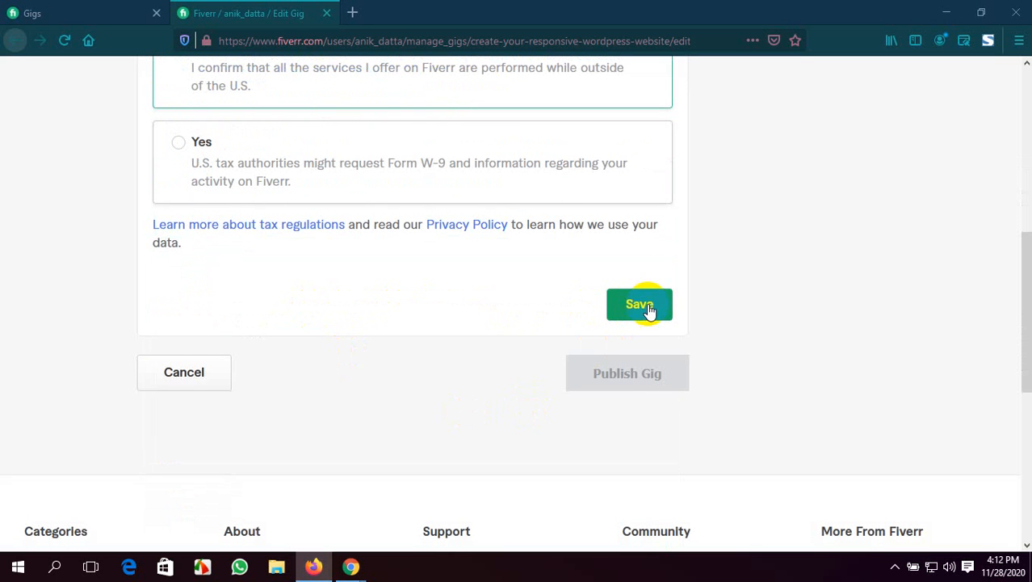
pyautogui.click(647, 306)
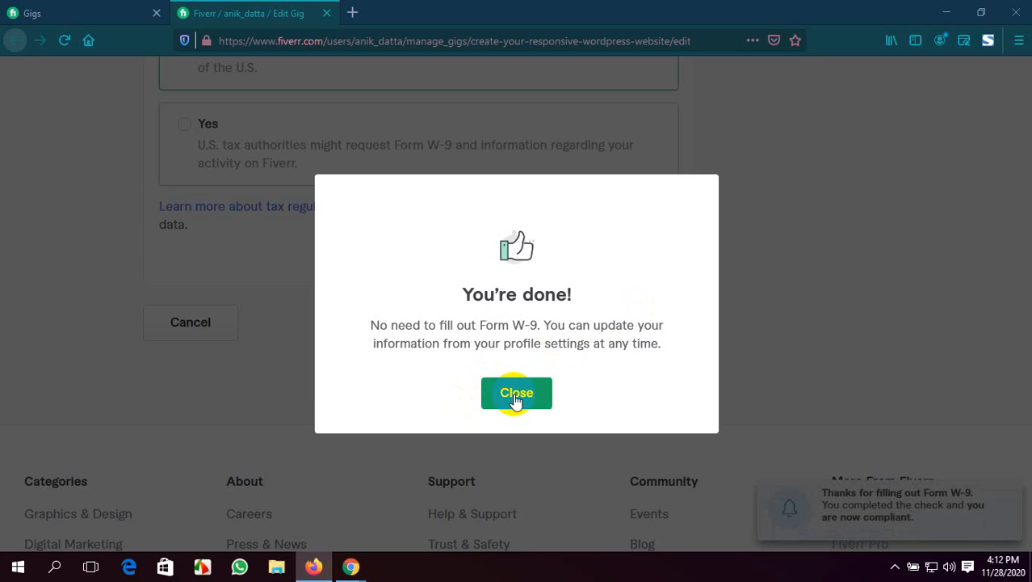
pyautogui.click(515, 393)
# Publish the gig, review its sharing and course suggestions, and finish to return to the active gigs list
pyautogui.click(614, 327)
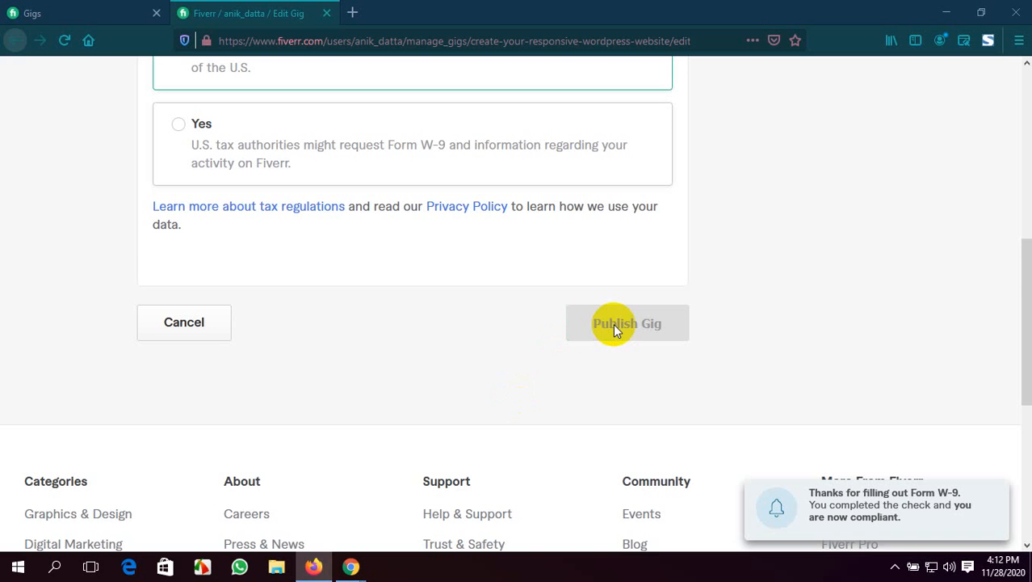
pyautogui.scroll(-2, 614, 324)
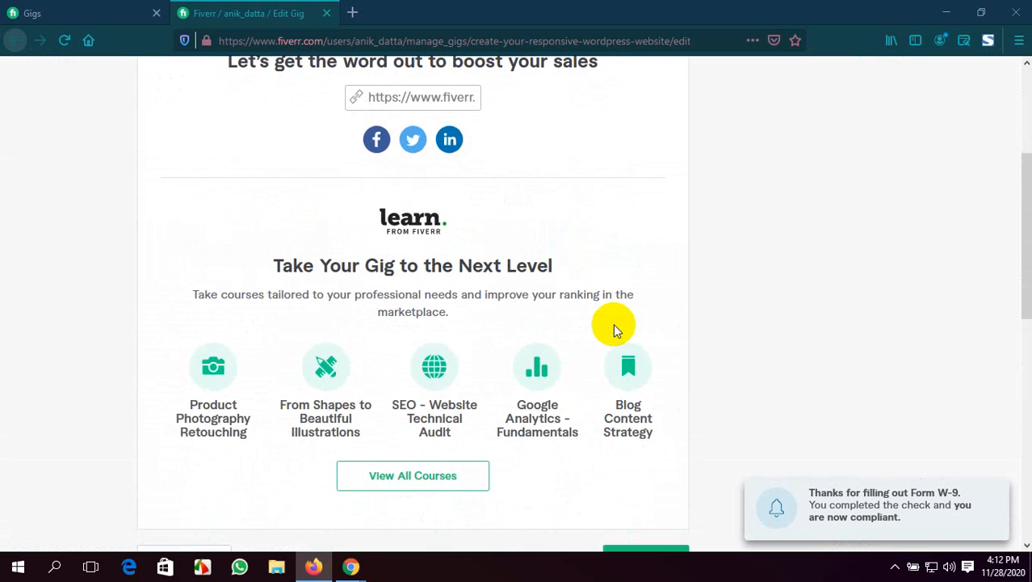
pyautogui.scroll(1, 592, 322)
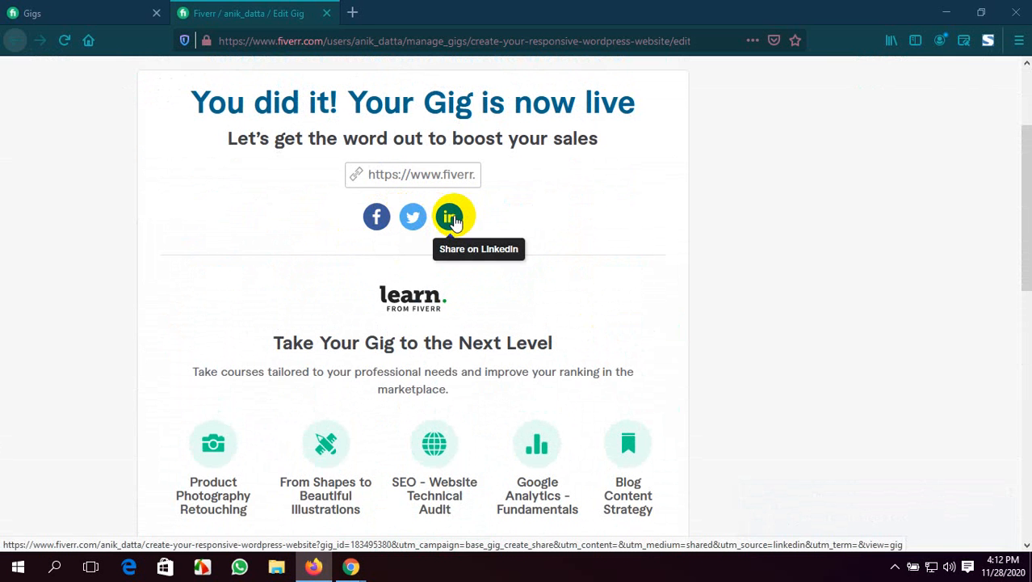
pyautogui.scroll(-5, 452, 242)
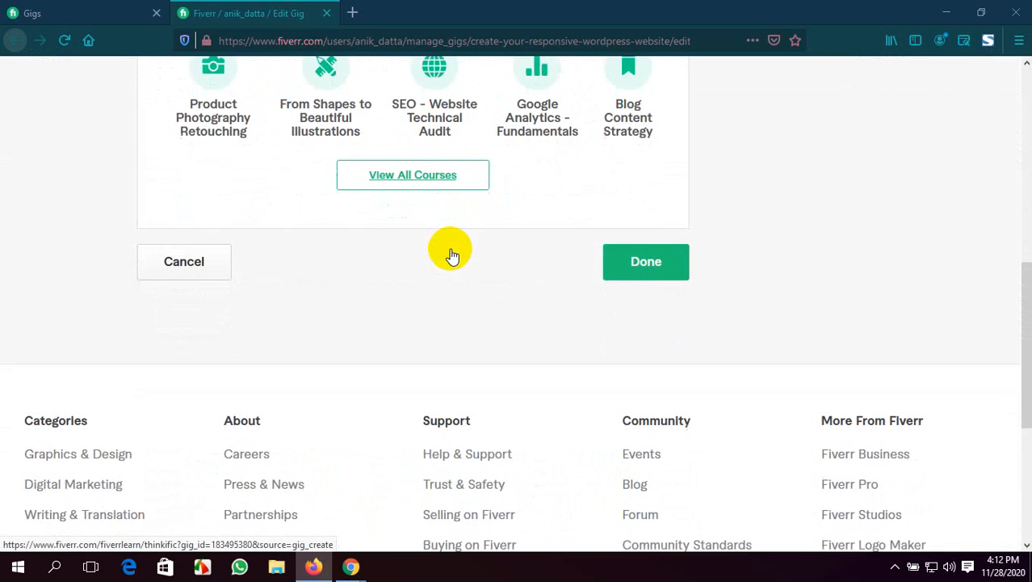
pyautogui.scroll(2, 442, 250)
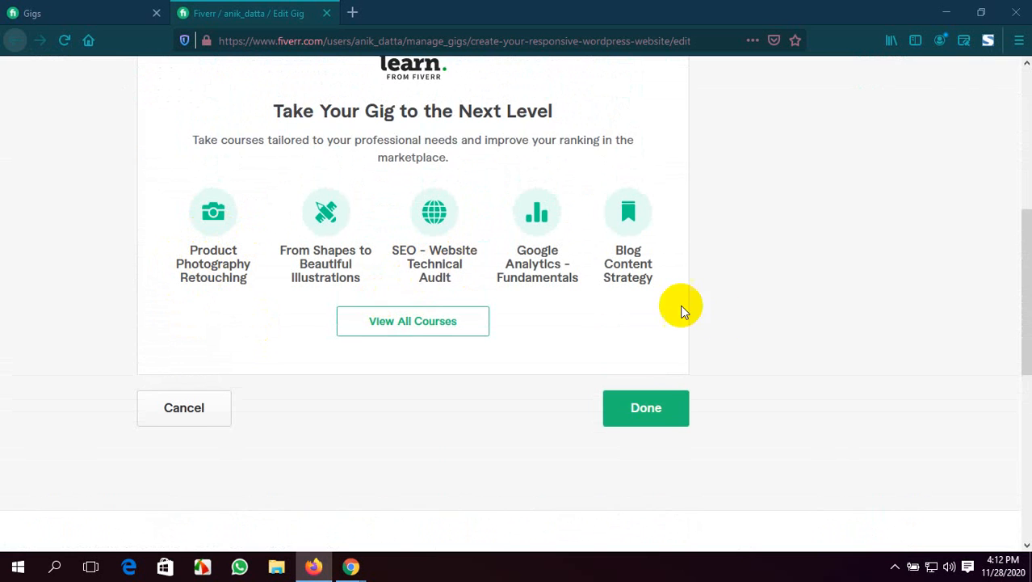
pyautogui.scroll(-1, 680, 306)
pyautogui.click(640, 341)
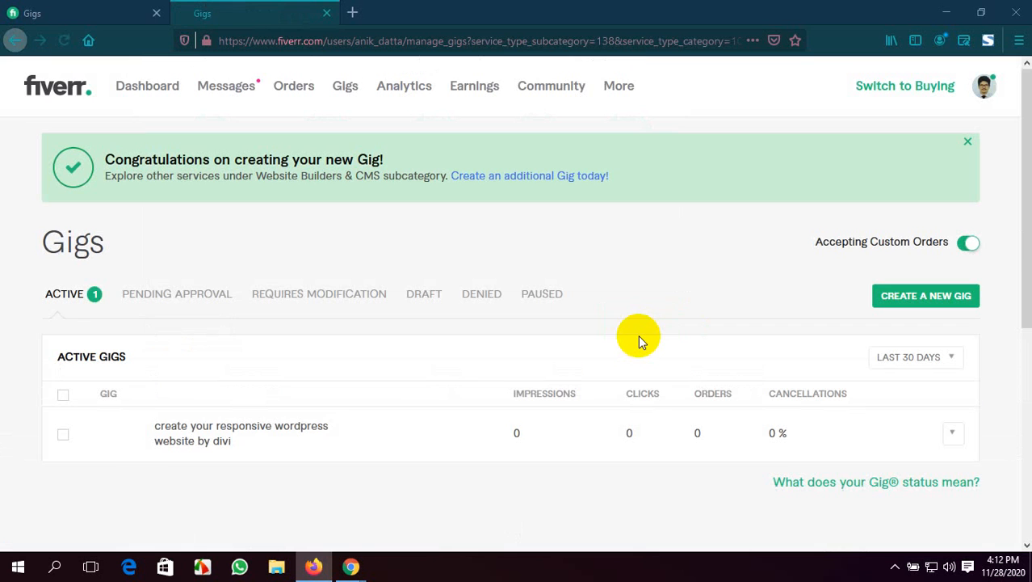
pyautogui.scroll(-1, 638, 336)
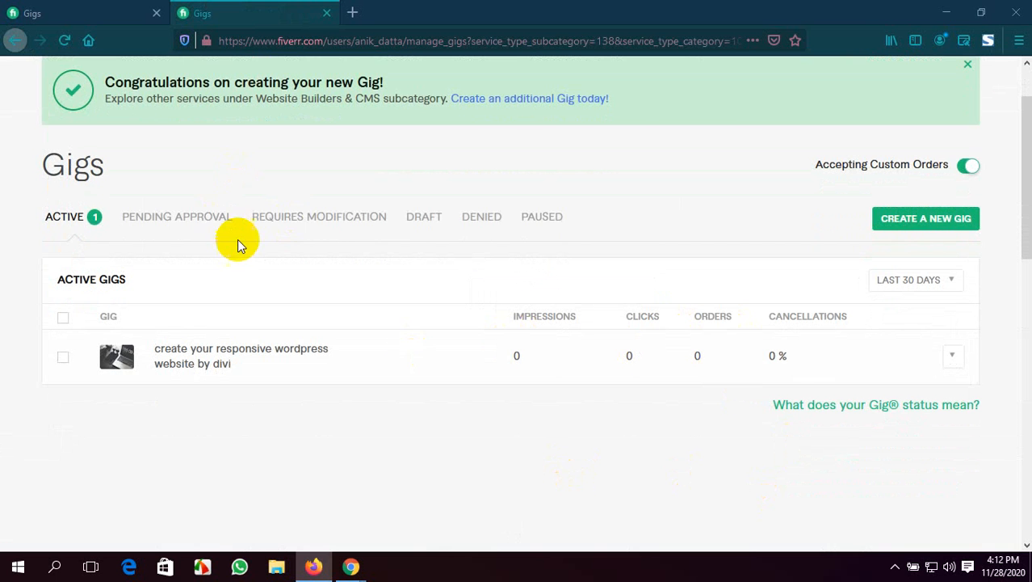
# Check the latest account notifications from the active gigs page
pyautogui.scroll(1, 237, 239)
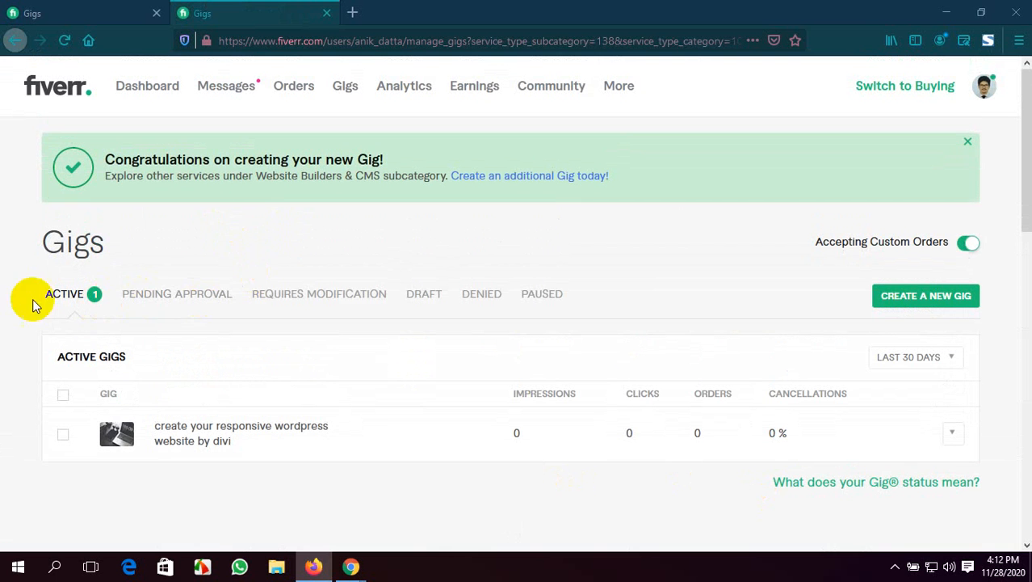
pyautogui.click(212, 89)
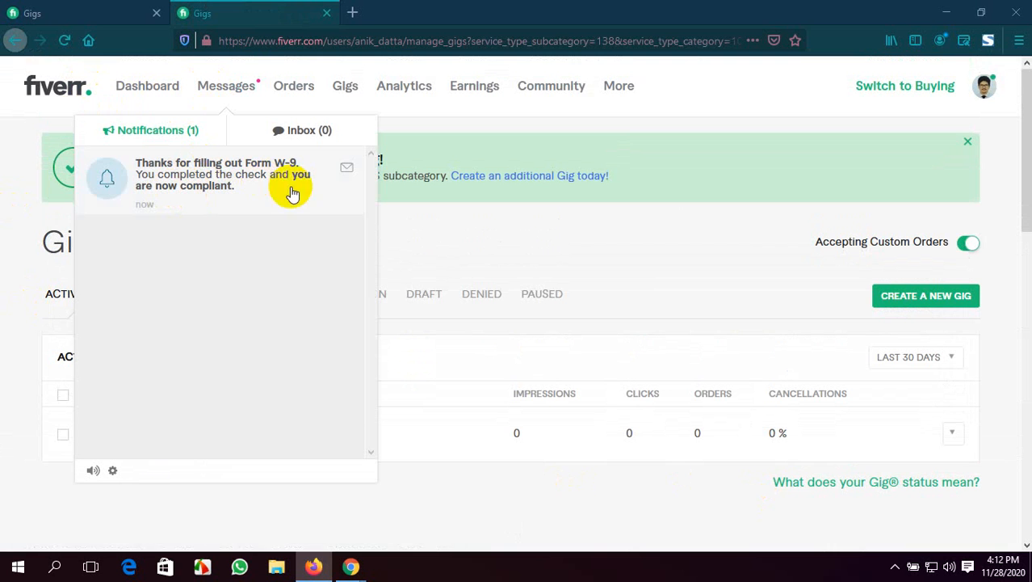
pyautogui.click(151, 132)
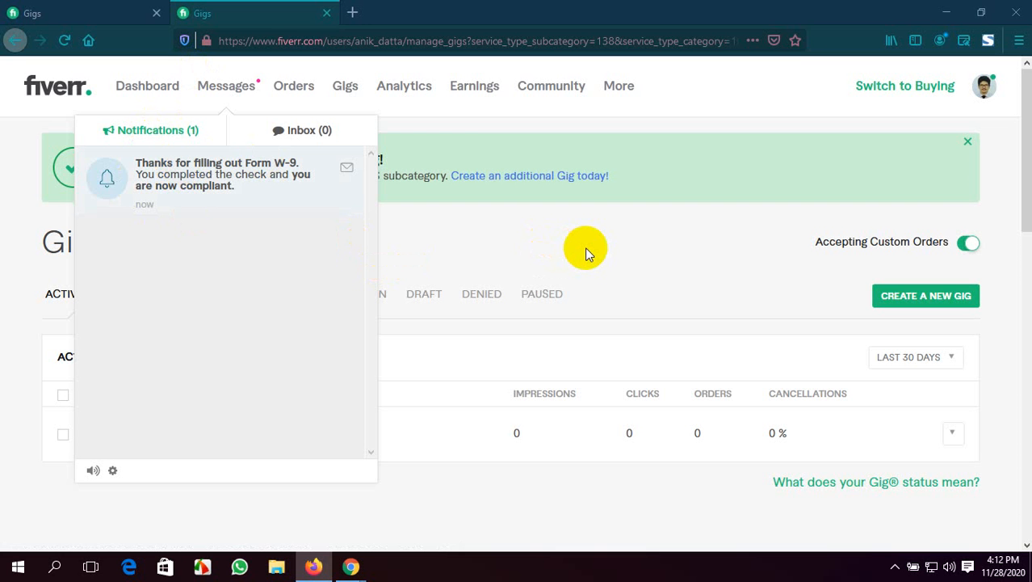
# Open the seller dashboard and review its success tips and the steps to become a top seller
pyautogui.click(69, 92)
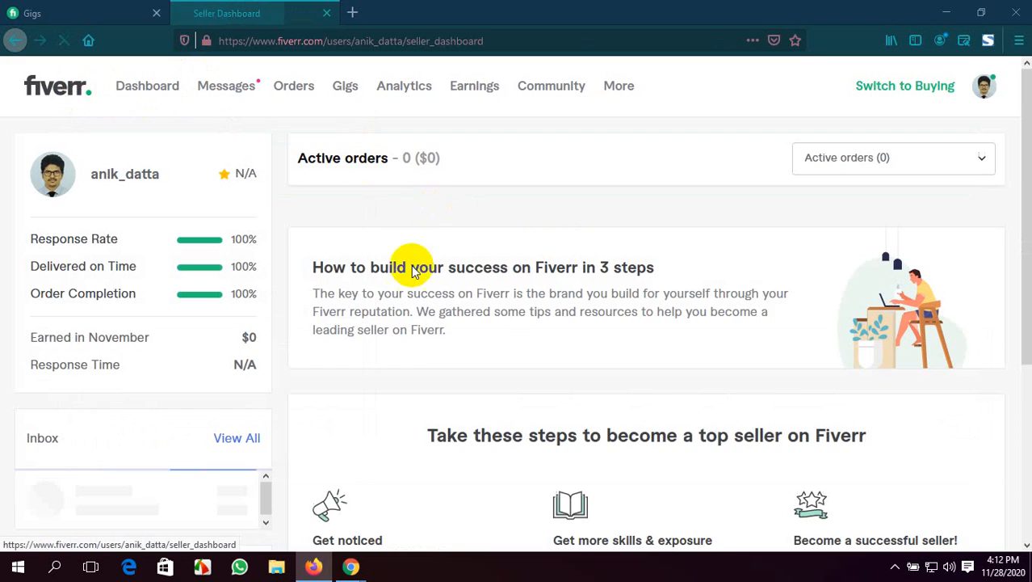
pyautogui.scroll(-3, 408, 300)
pyautogui.scroll(3, 408, 299)
pyautogui.scroll(-5, 406, 295)
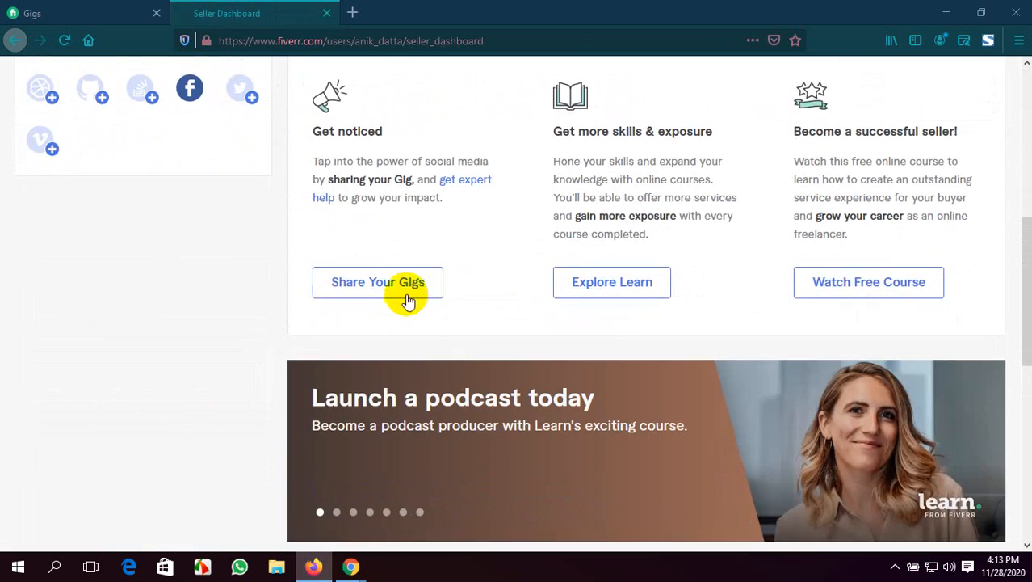
pyautogui.scroll(4, 406, 295)
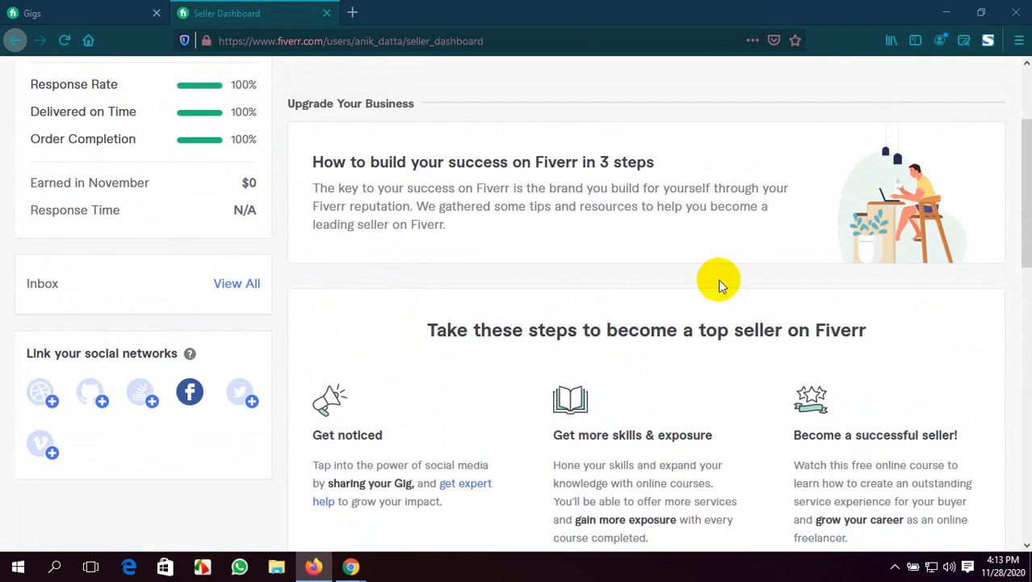
pyautogui.scroll(2, 721, 281)
# Open the seller's own profile page and examine the published WordPress gig under Active Gigs
pyautogui.click(981, 90)
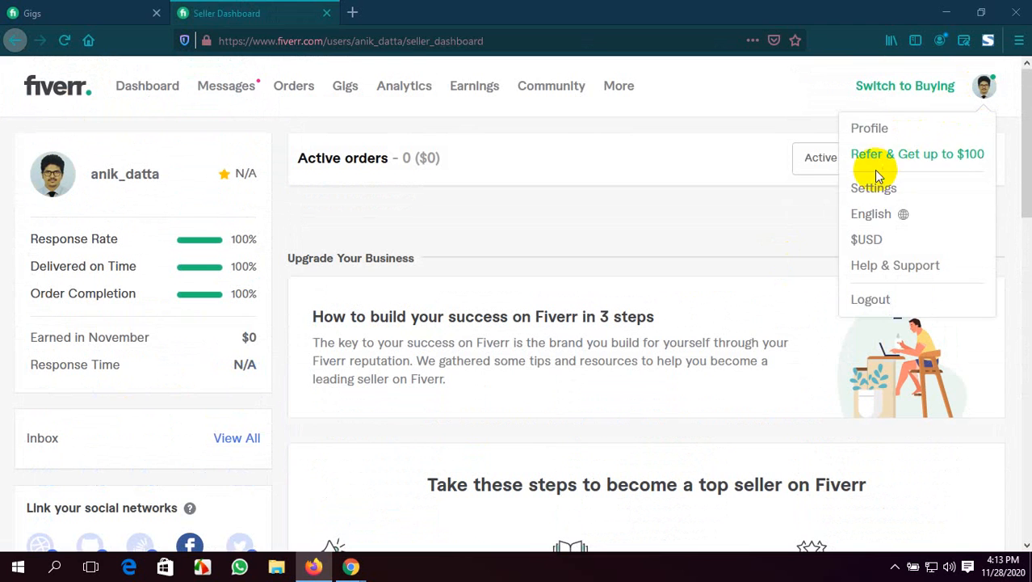
pyautogui.click(872, 127)
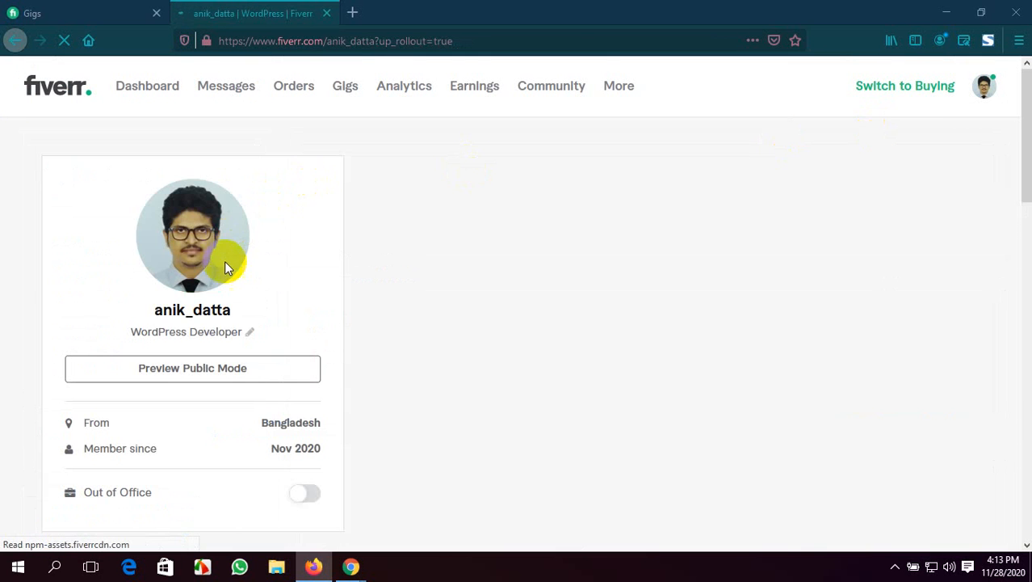
pyautogui.scroll(-2, 230, 286)
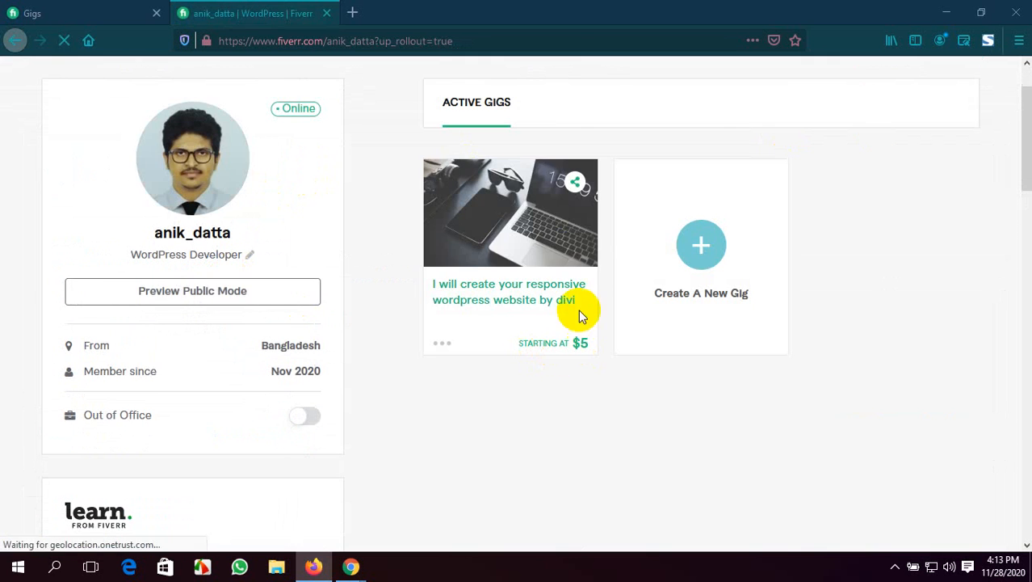
pyautogui.scroll(2, 565, 242)
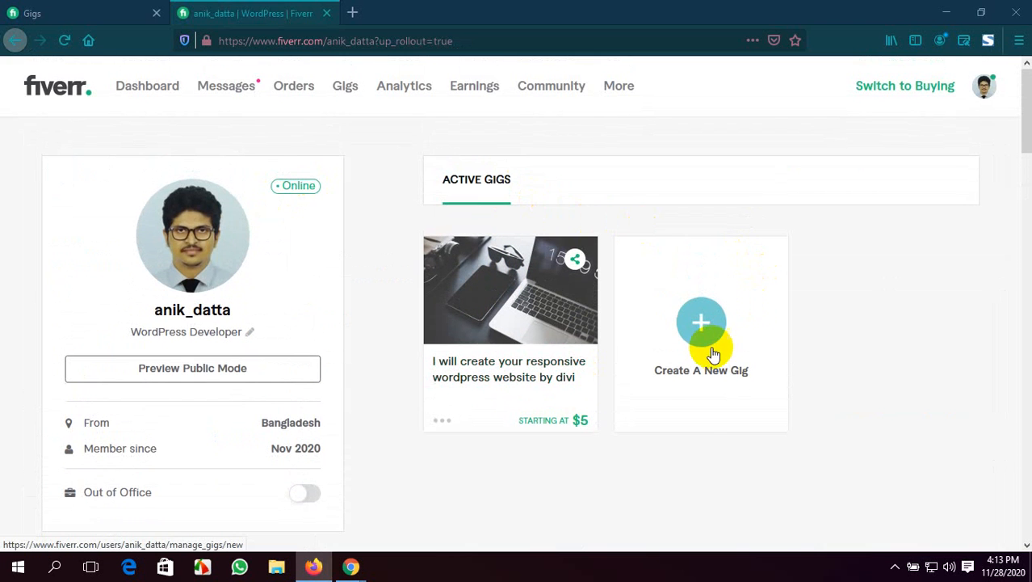
pyautogui.scroll(-10, 339, 434)
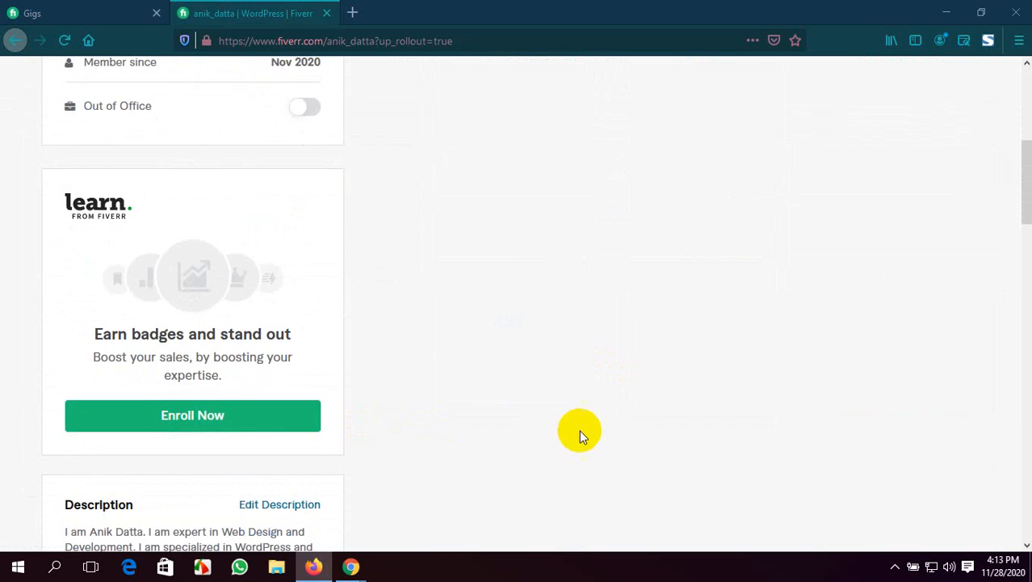
# Examine the profile's languages, tests, linked accounts, skills, education and certification sections, returning to the page start
pyautogui.scroll(-10, 499, 425)
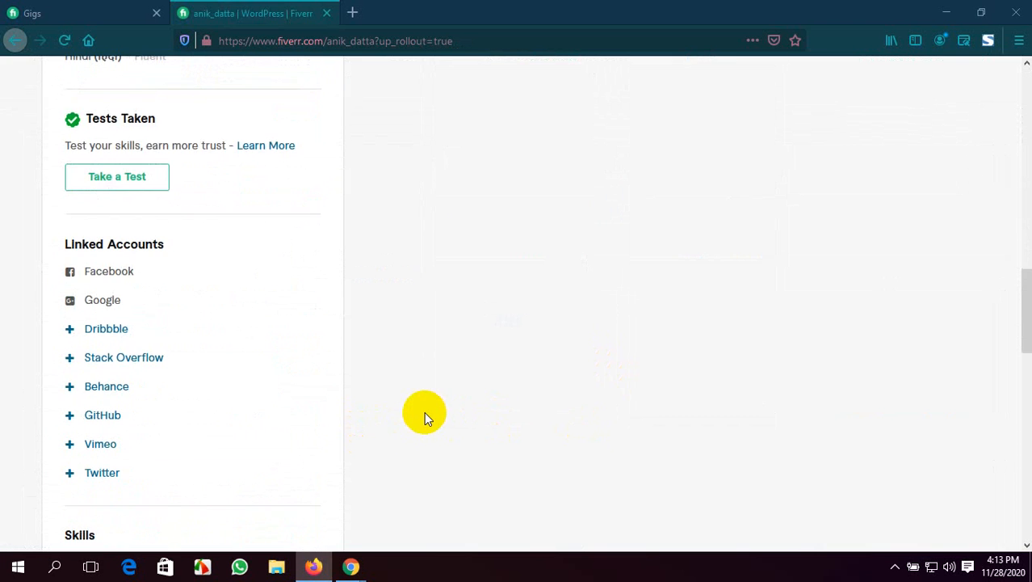
pyautogui.scroll(-3, 424, 411)
pyautogui.scroll(4, 409, 400)
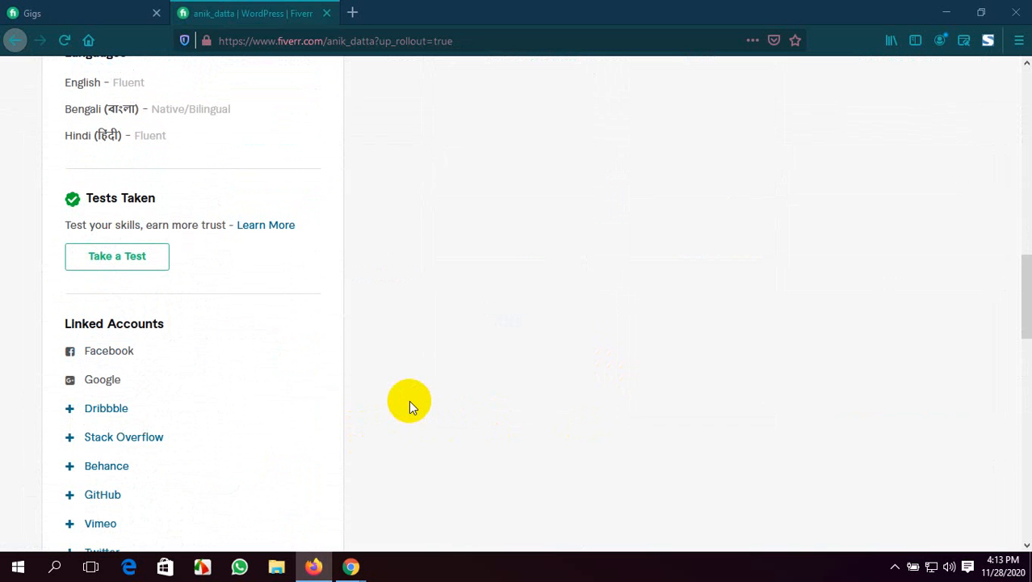
pyautogui.scroll(1, 409, 400)
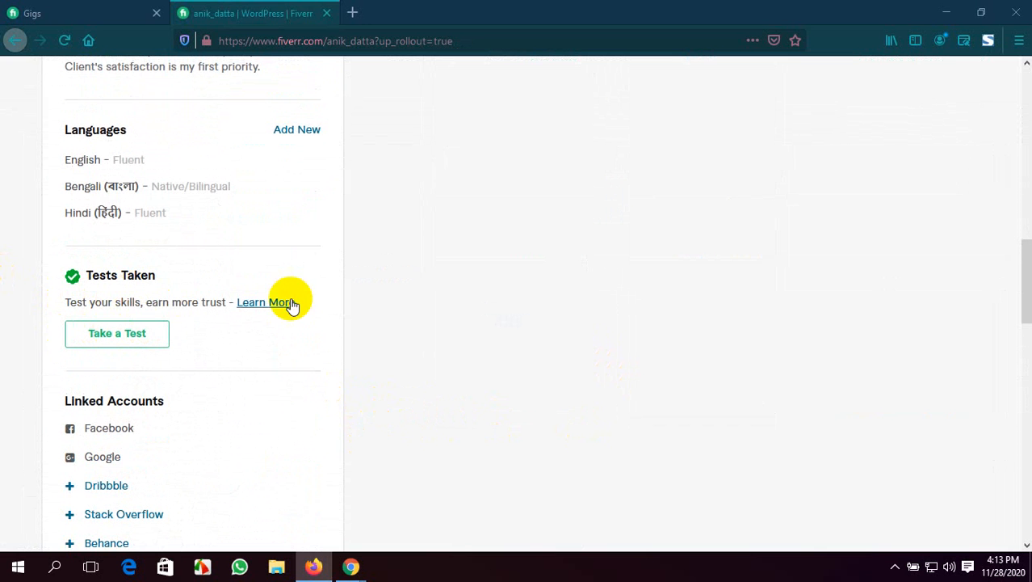
pyautogui.scroll(1, 115, 295)
pyautogui.scroll(-3, 117, 293)
pyautogui.scroll(-9, 117, 295)
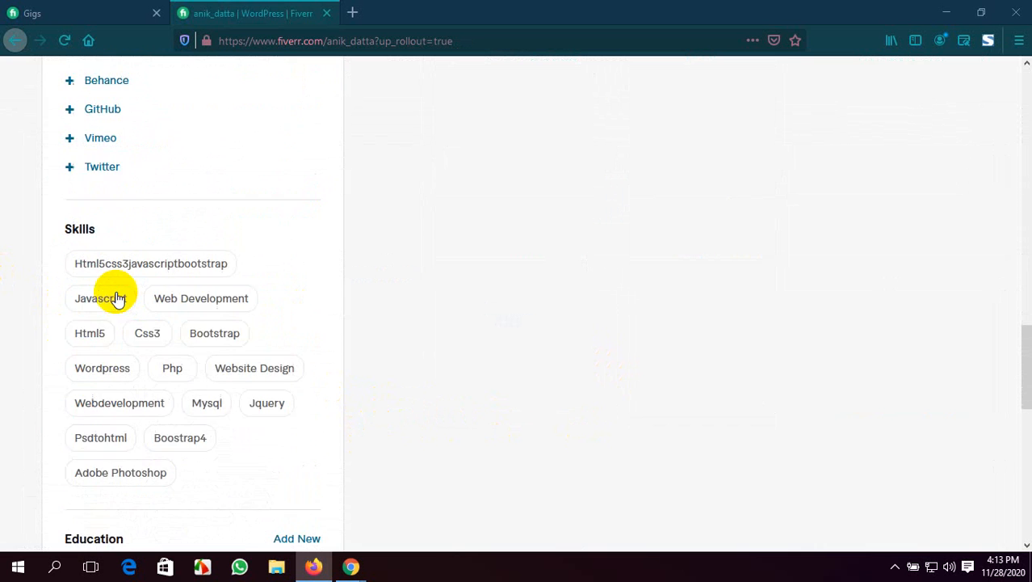
pyautogui.scroll(4, 114, 300)
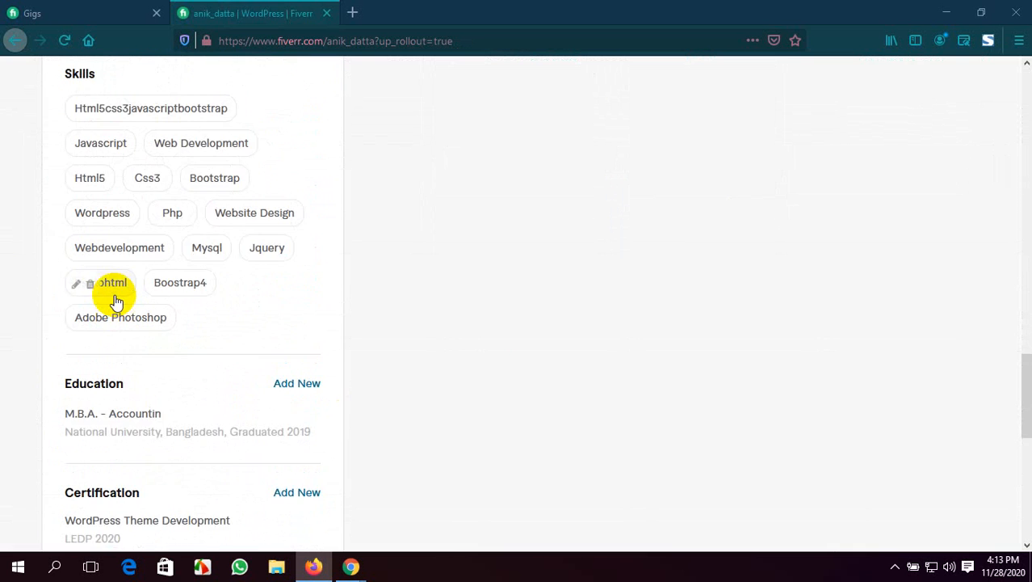
pyautogui.scroll(-3, 113, 295)
pyautogui.scroll(7, 113, 353)
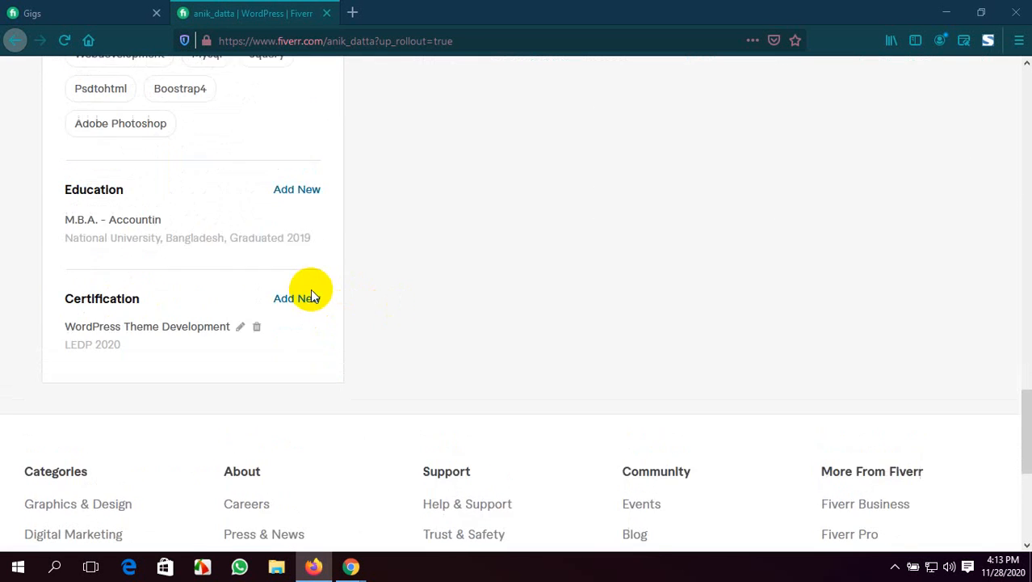
pyautogui.scroll(15, 115, 354)
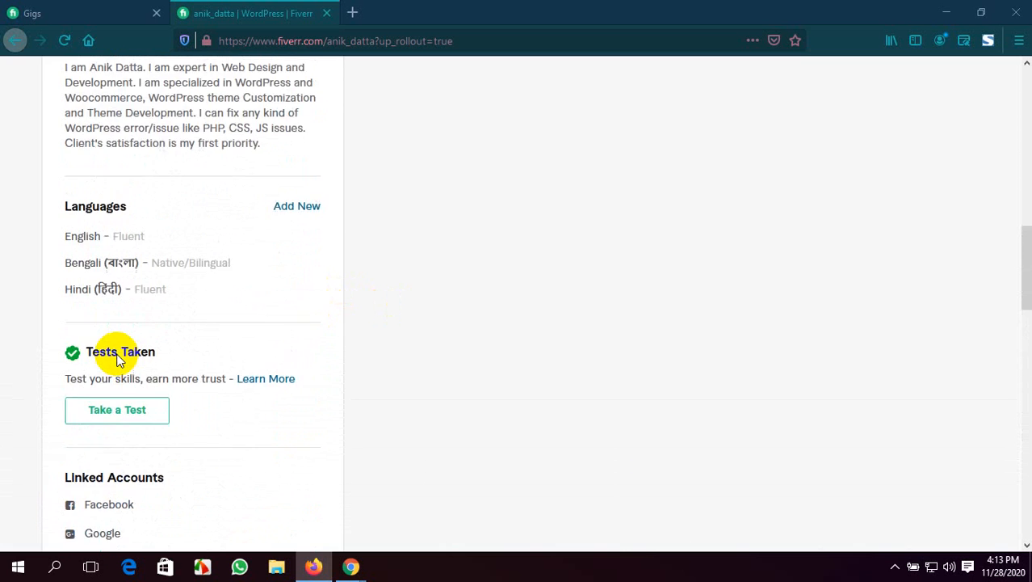
pyautogui.scroll(1, 255, 347)
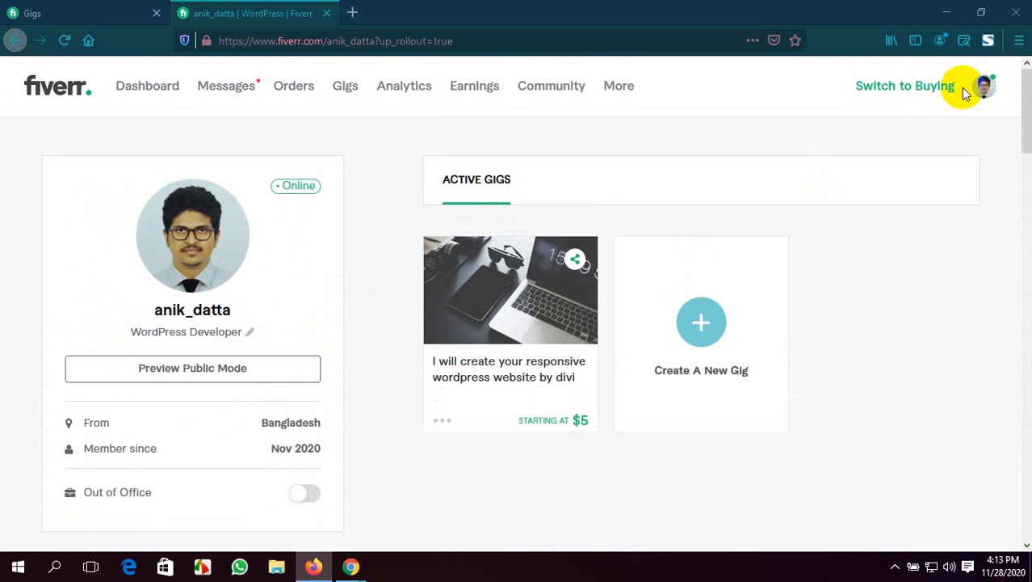
# Reopen the seller profile and review its description, languages, tests taken and linked accounts
pyautogui.click(979, 95)
pyautogui.click(893, 130)
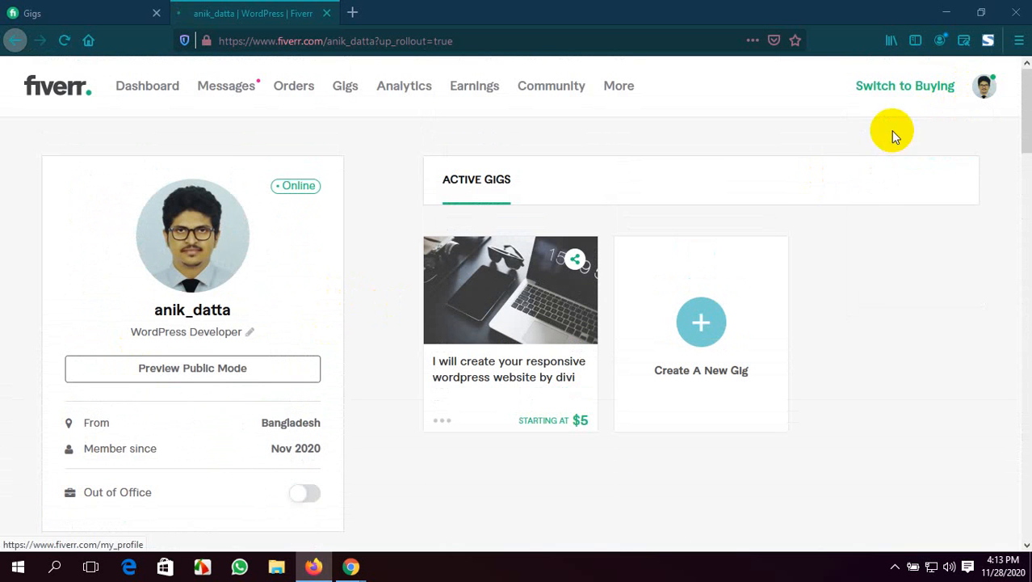
pyautogui.scroll(-4, 224, 302)
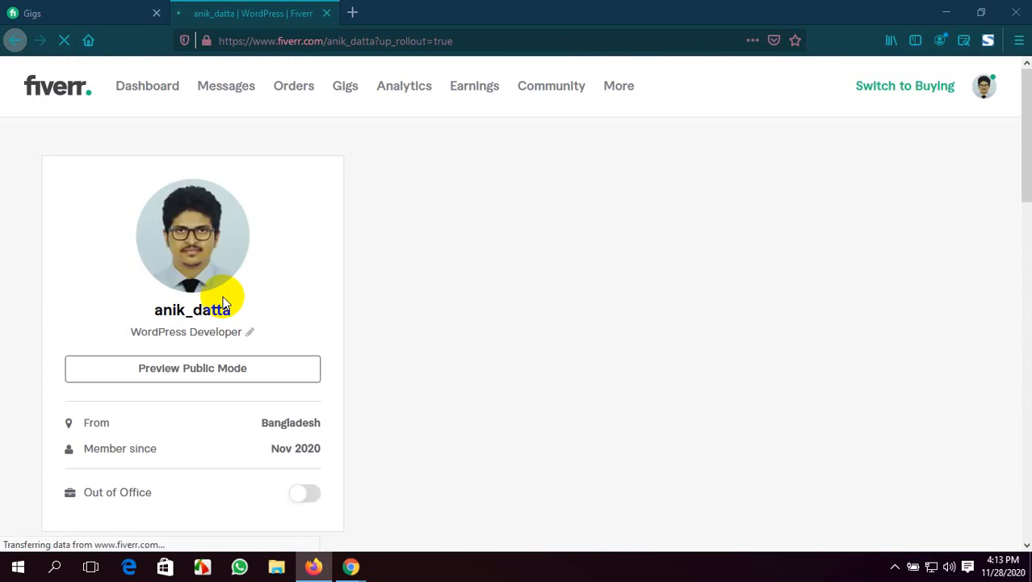
pyautogui.scroll(-3, 225, 302)
pyautogui.scroll(-6, 230, 302)
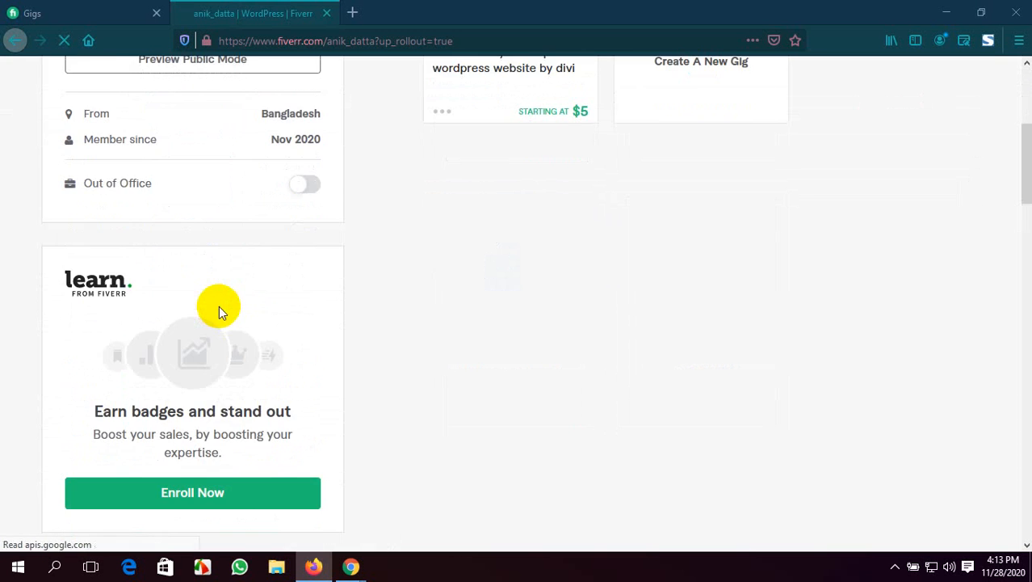
pyautogui.scroll(-3, 272, 357)
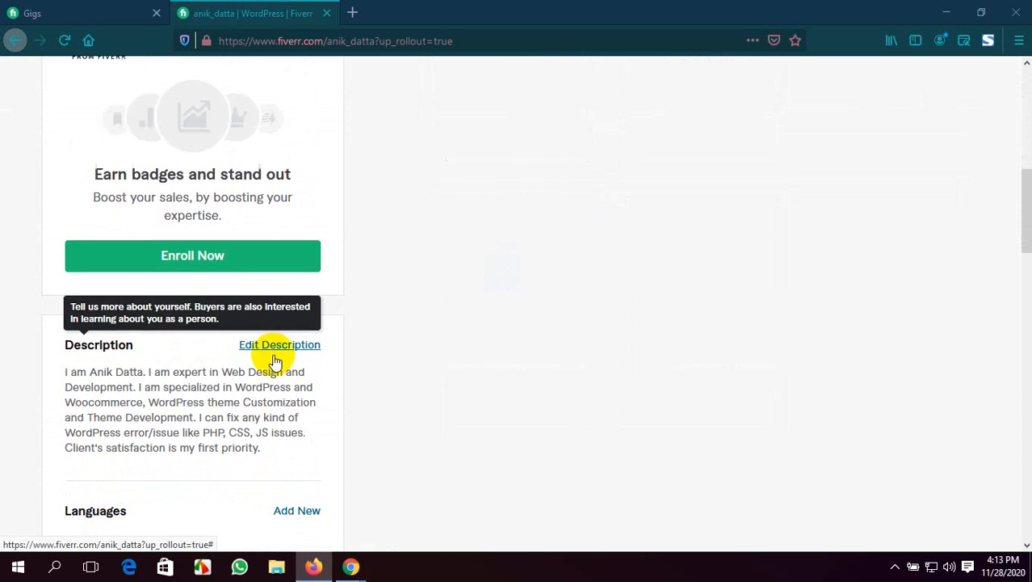
pyautogui.scroll(-4, 295, 292)
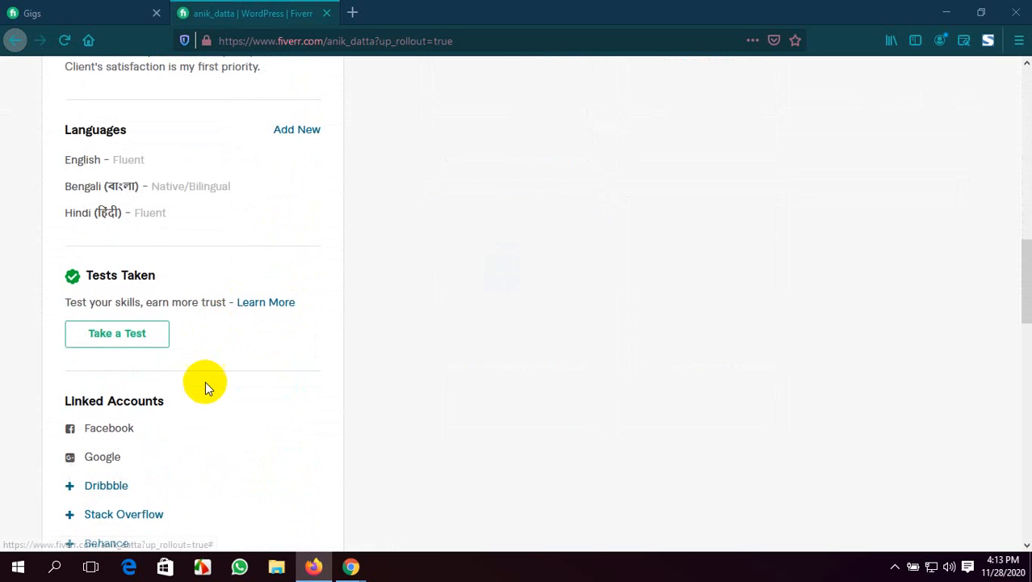
pyautogui.scroll(-3, 127, 376)
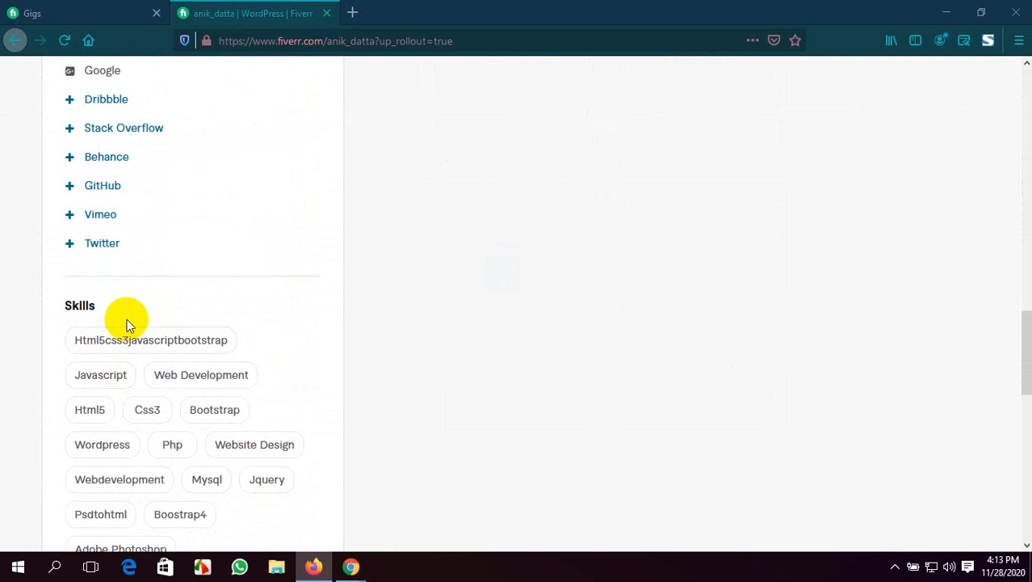
# Inspect the edit options for the Html5css3javascriptbootstrap skill and the WordPress Theme Development certification, including the education section
pyautogui.scroll(-1, 127, 323)
pyautogui.moveTo(75, 301)
pyautogui.moveTo(79, 271)
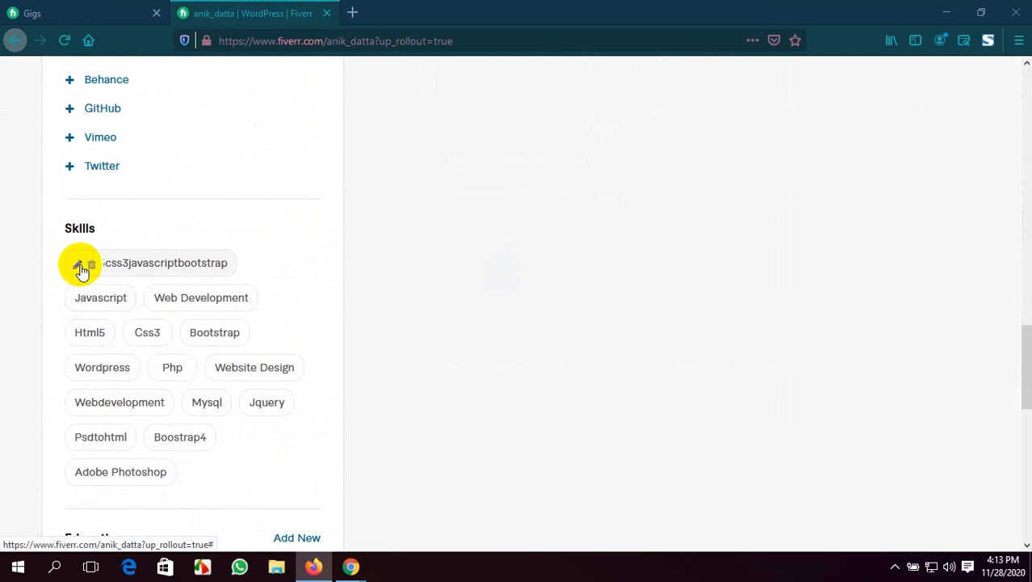
pyautogui.scroll(-3, 168, 315)
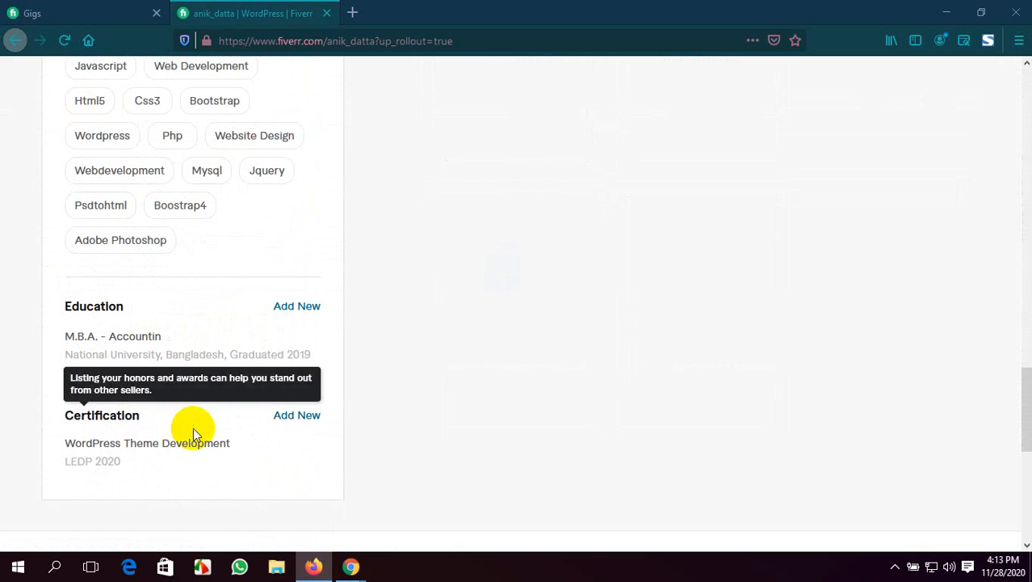
pyautogui.scroll(-1, 266, 409)
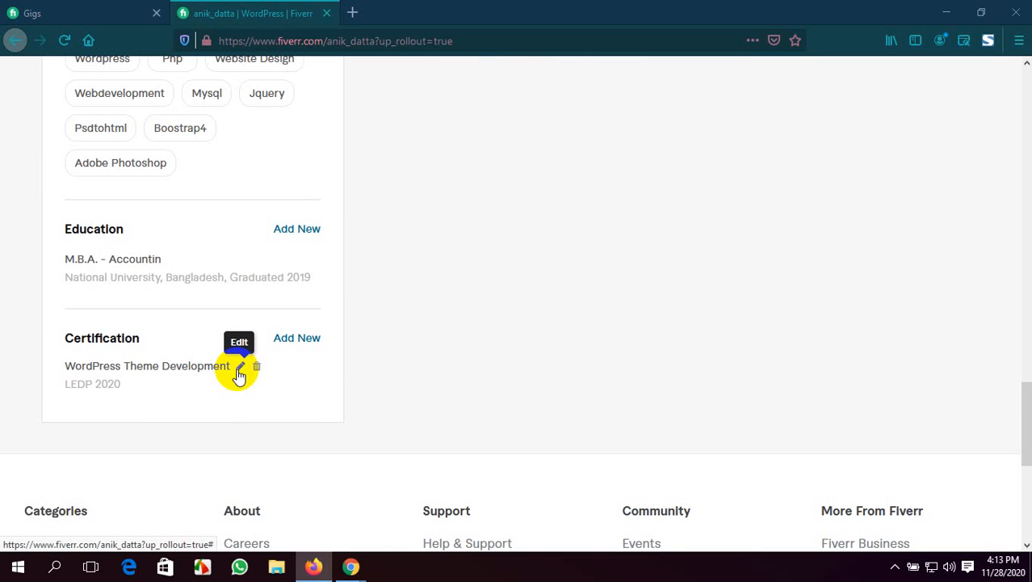
pyautogui.scroll(-2, 239, 374)
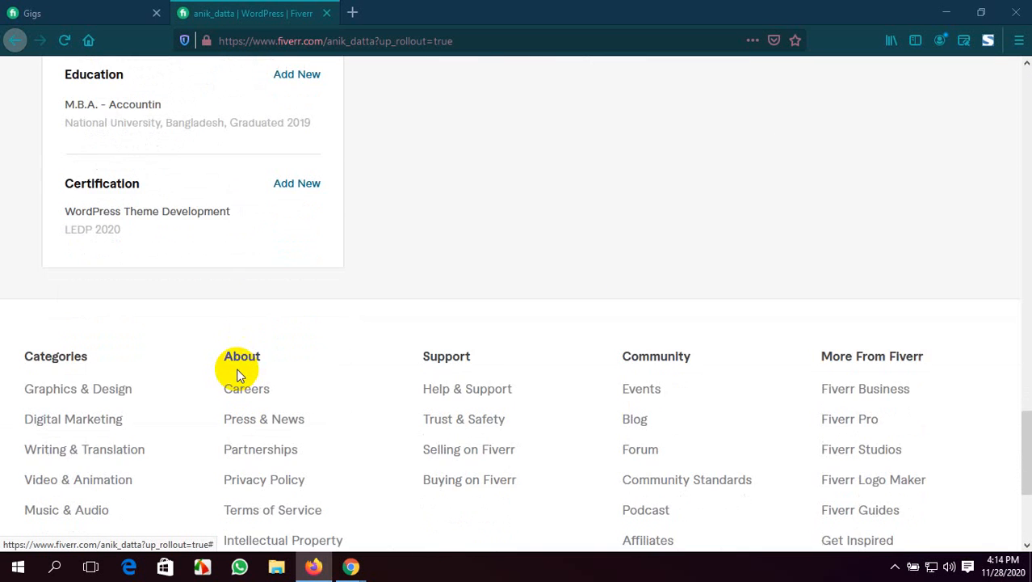
pyautogui.scroll(4, 239, 373)
pyautogui.scroll(-2, 239, 373)
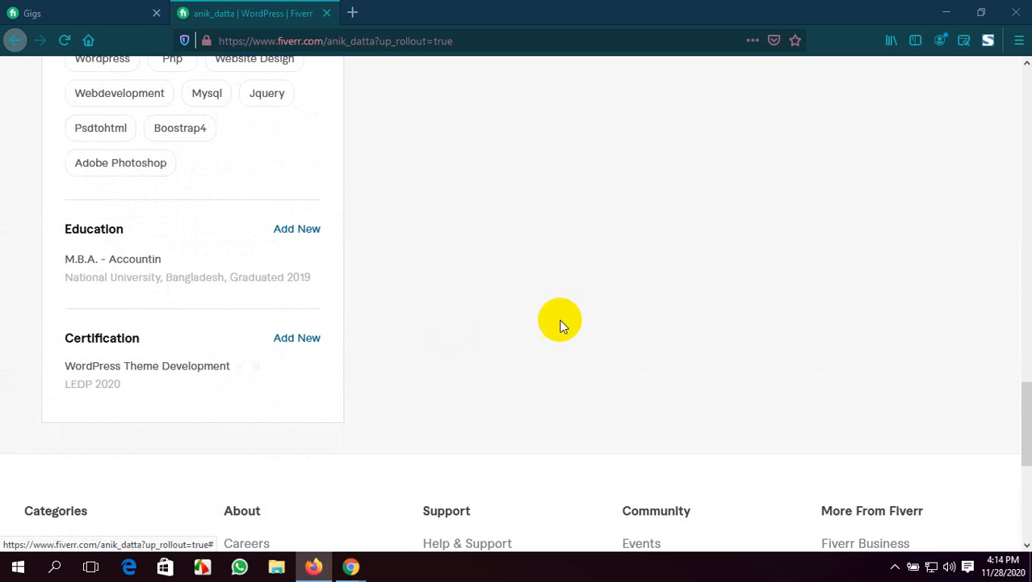
# Review the whole profile once more, from the gig card to the page footer and back, and glance at the other Gigs page
pyautogui.scroll(11, 560, 321)
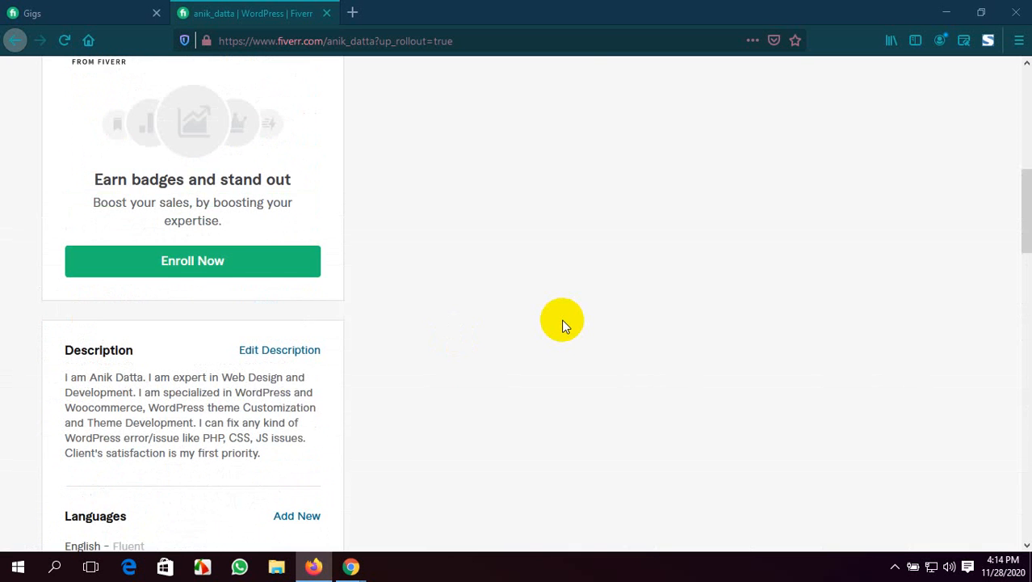
pyautogui.scroll(5, 565, 326)
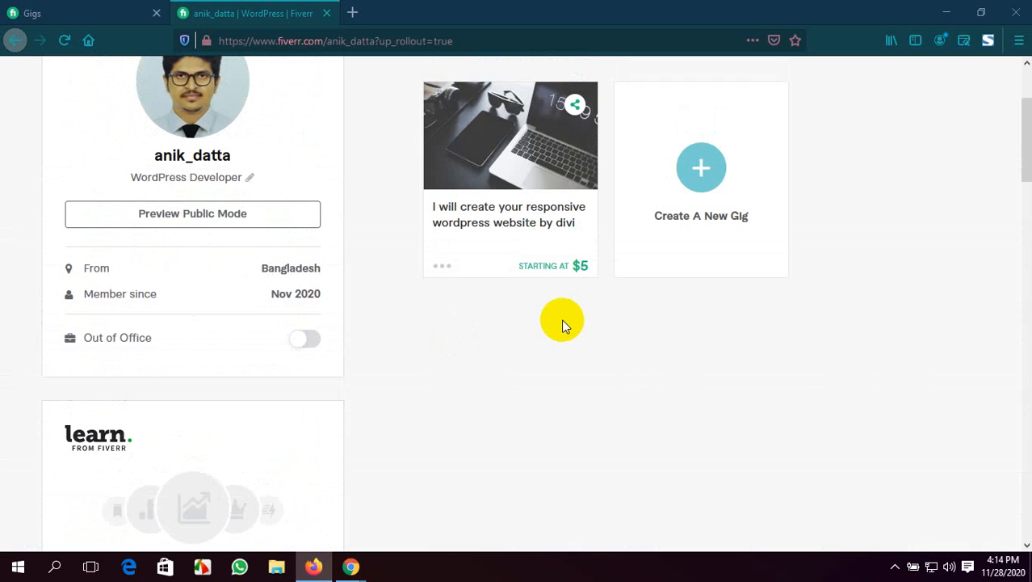
pyautogui.scroll(-5, 214, 293)
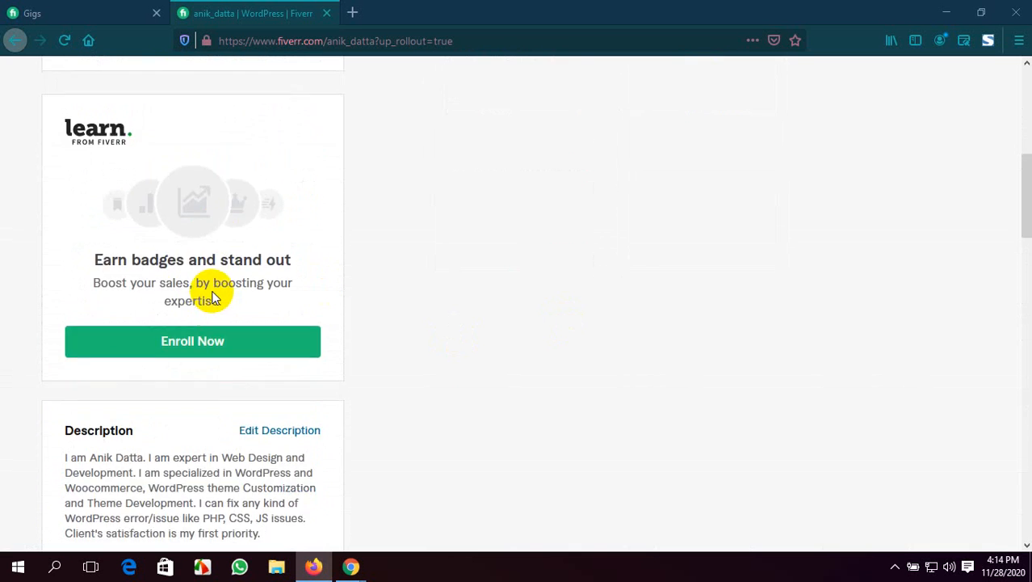
pyautogui.scroll(-3, 214, 297)
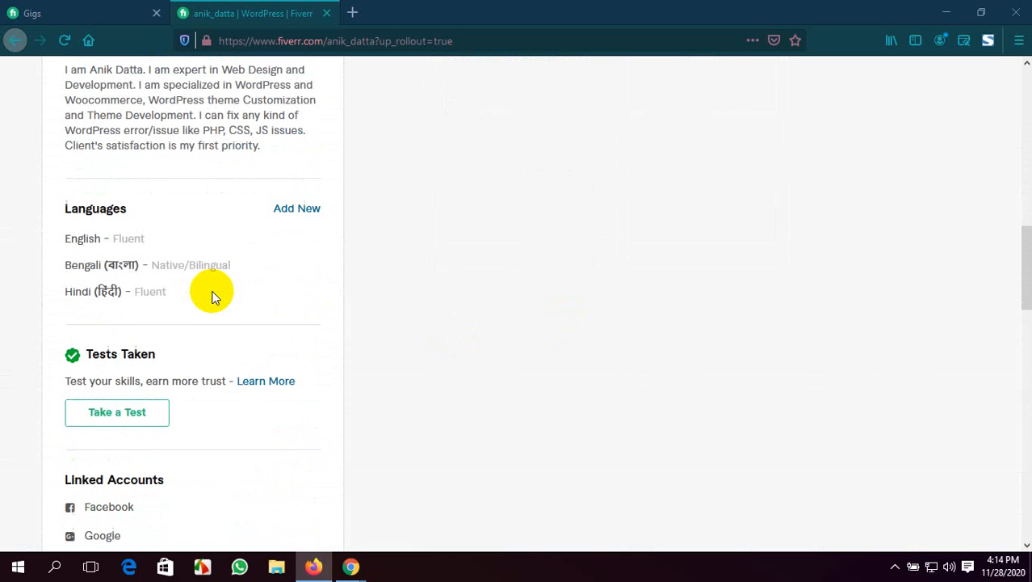
pyautogui.scroll(-3, 214, 298)
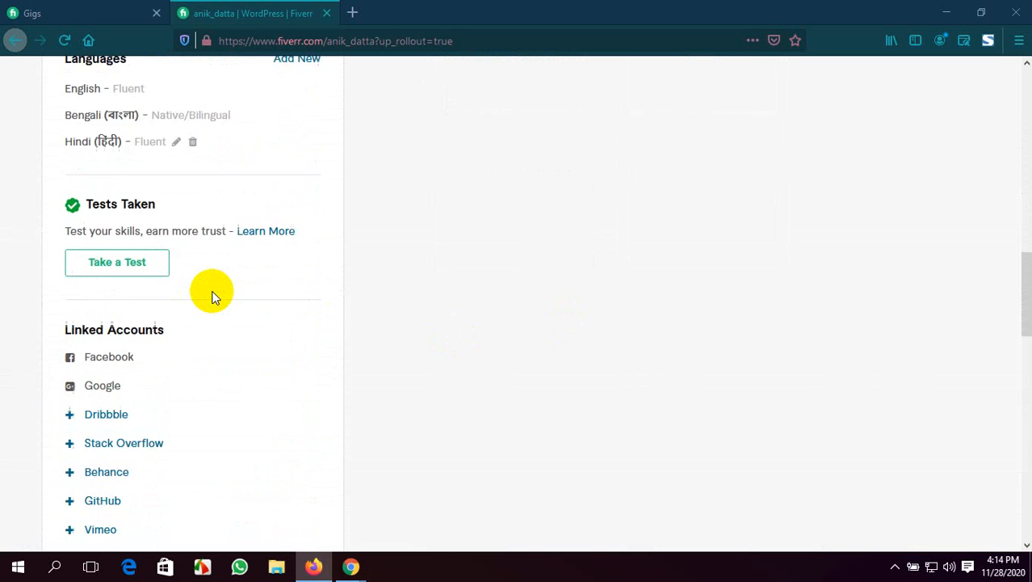
pyautogui.scroll(-4, 214, 297)
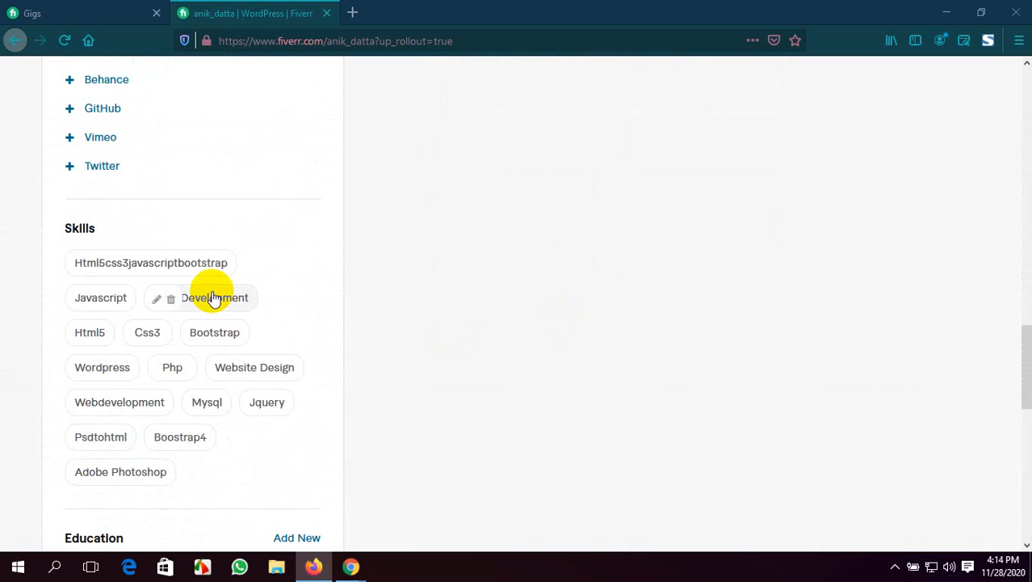
pyautogui.scroll(-4, 210, 291)
pyautogui.scroll(-5, 599, 332)
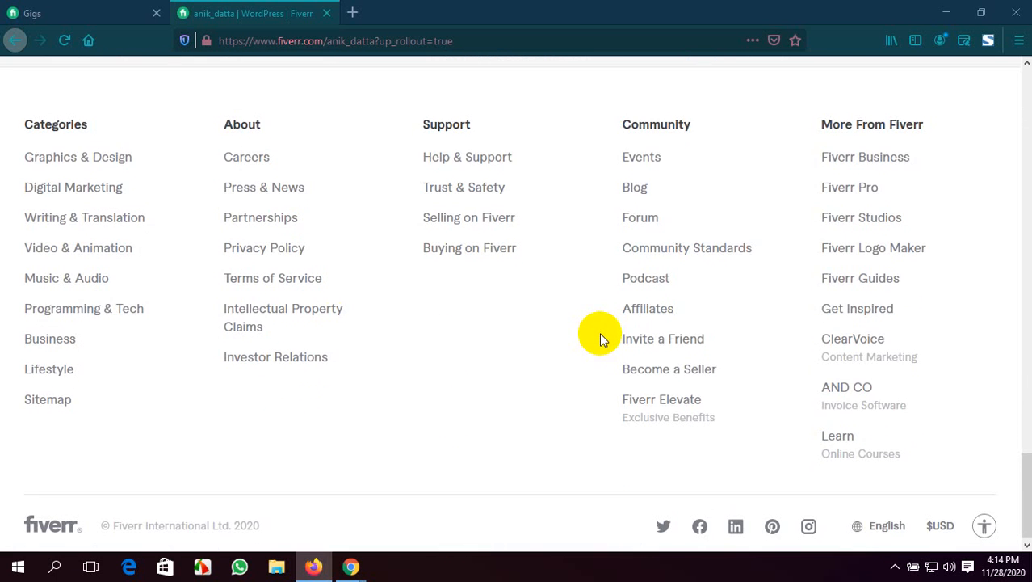
pyautogui.scroll(12, 599, 332)
pyautogui.scroll(14, 599, 332)
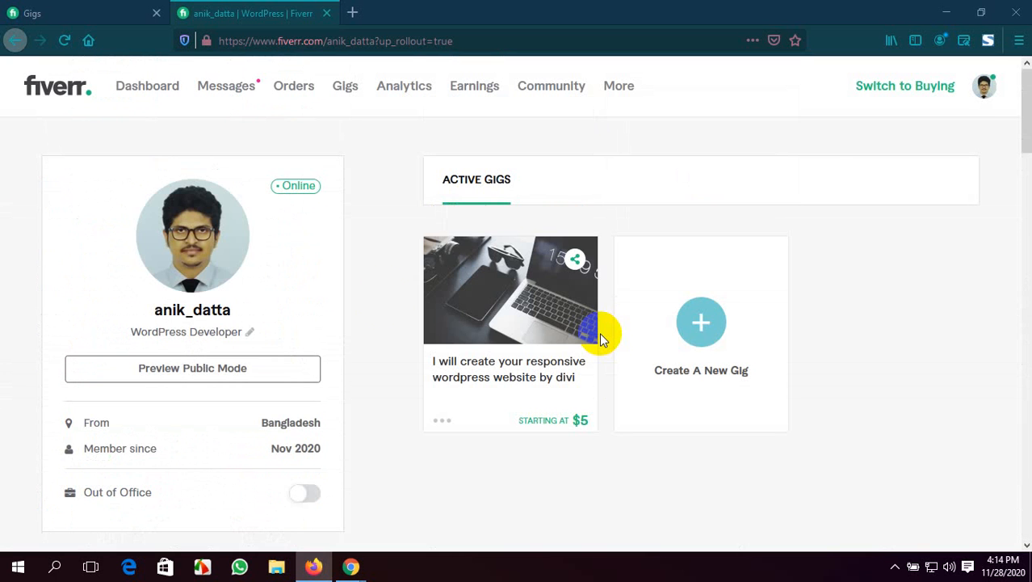
pyautogui.click(50, 10)
pyautogui.click(246, 13)
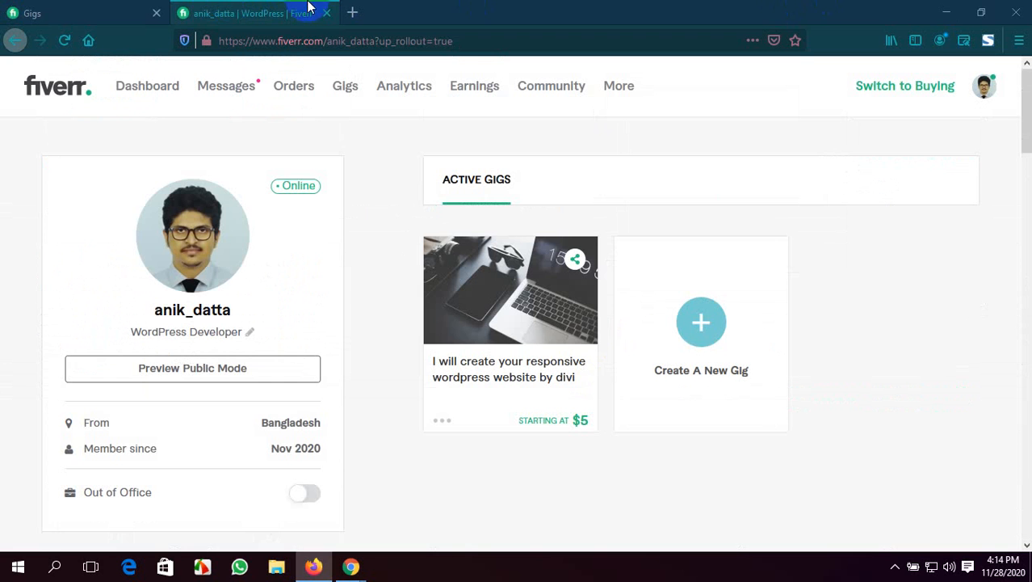